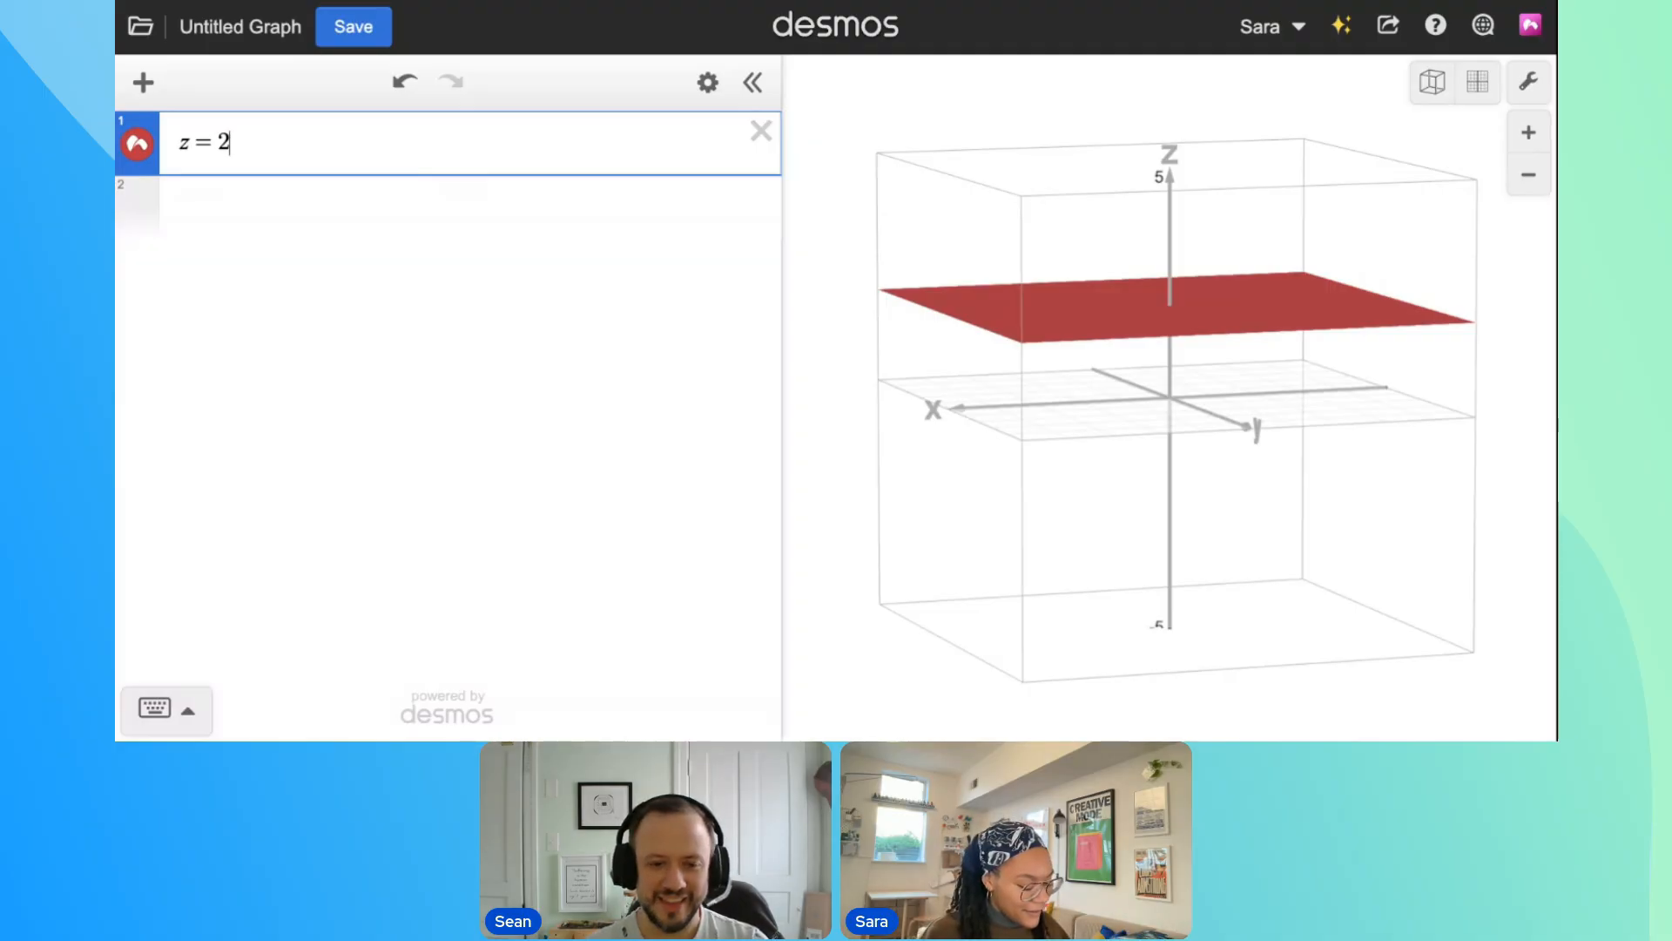
Extend the surface equation to z = 2 sin x + cos y and turn the graph to inspect the waves
text(sinx)
drag(1089, 226, 955, 227)
click(387, 144)
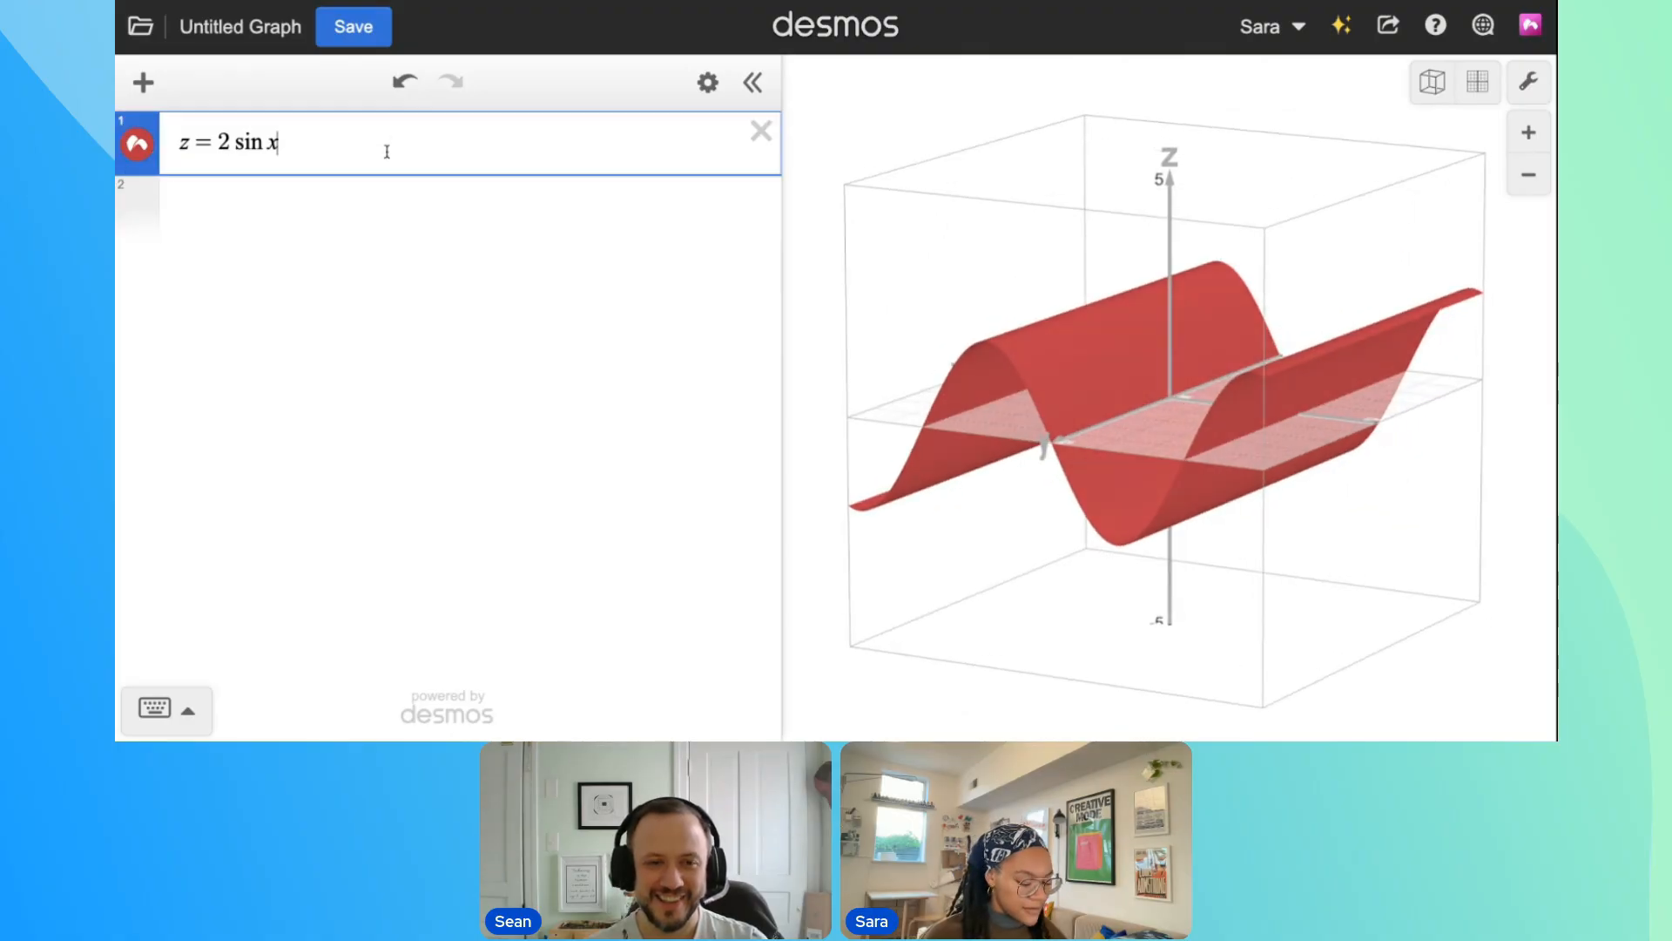
text(+cos y)
drag(1046, 252, 840, 403)
drag(871, 462, 1119, 474)
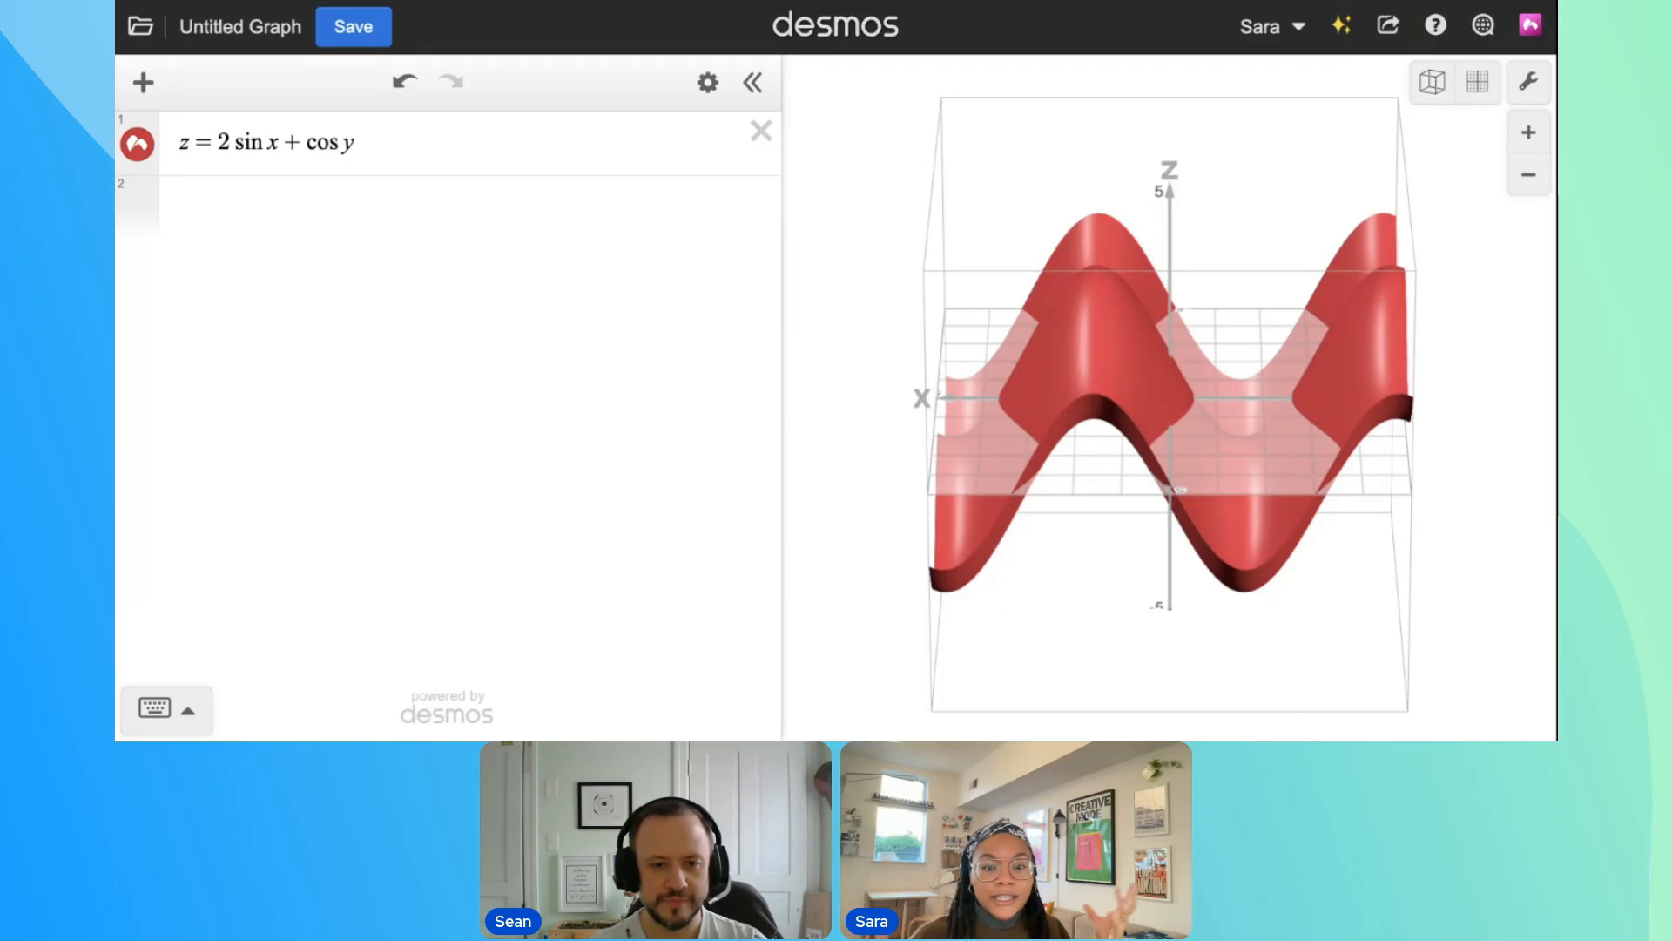
Define a custom color variable c_olor = hsv(z, 0.8, 0.8) in the expression below the surface equation
click(397, 187)
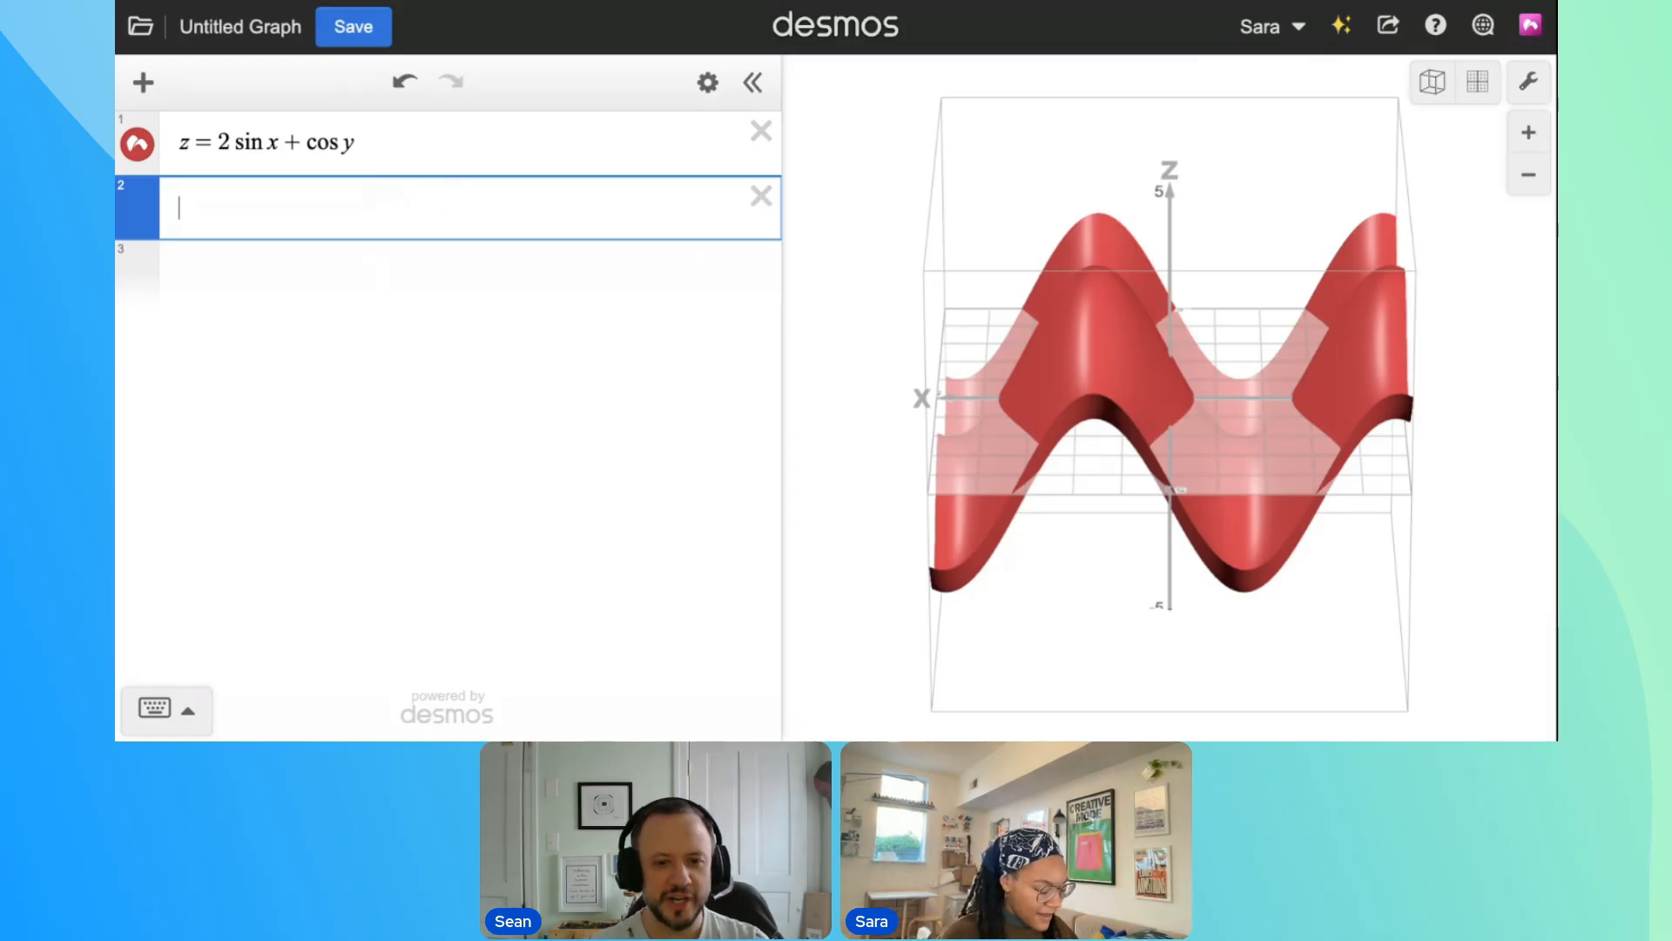
text(hsv()
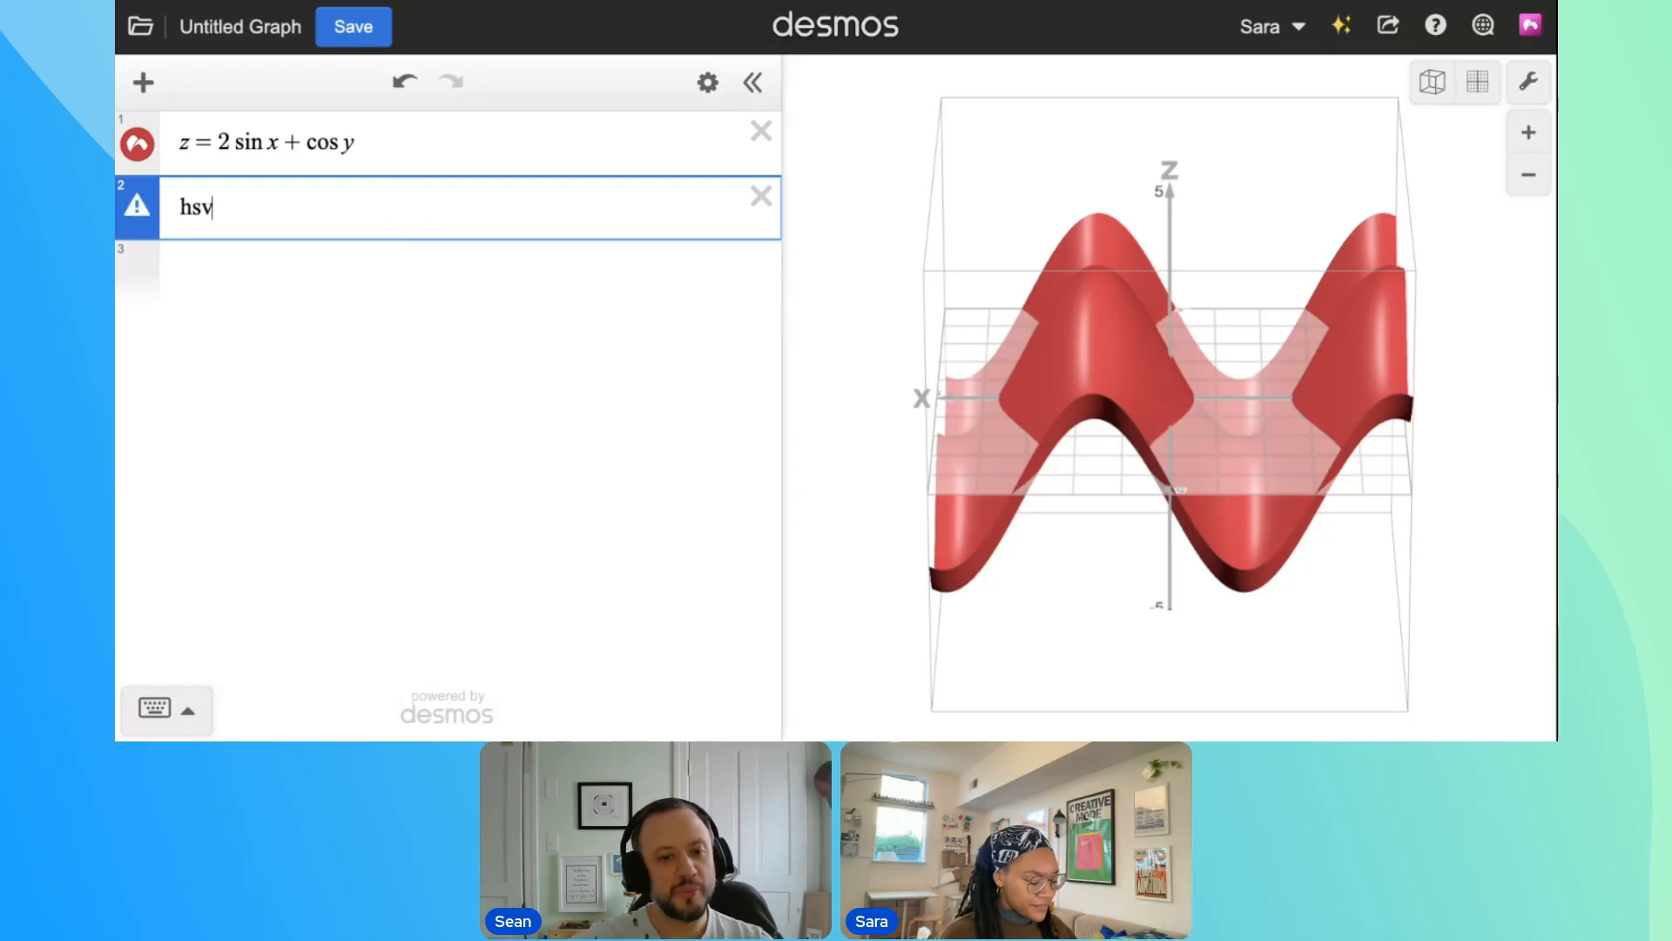
key(Left)
key(Left)
key(Left)
key(Left)
text(qolor)
key(Right)
text(=)
key(Right)
key(Right)
key(Right)
key(Right)
text(z)
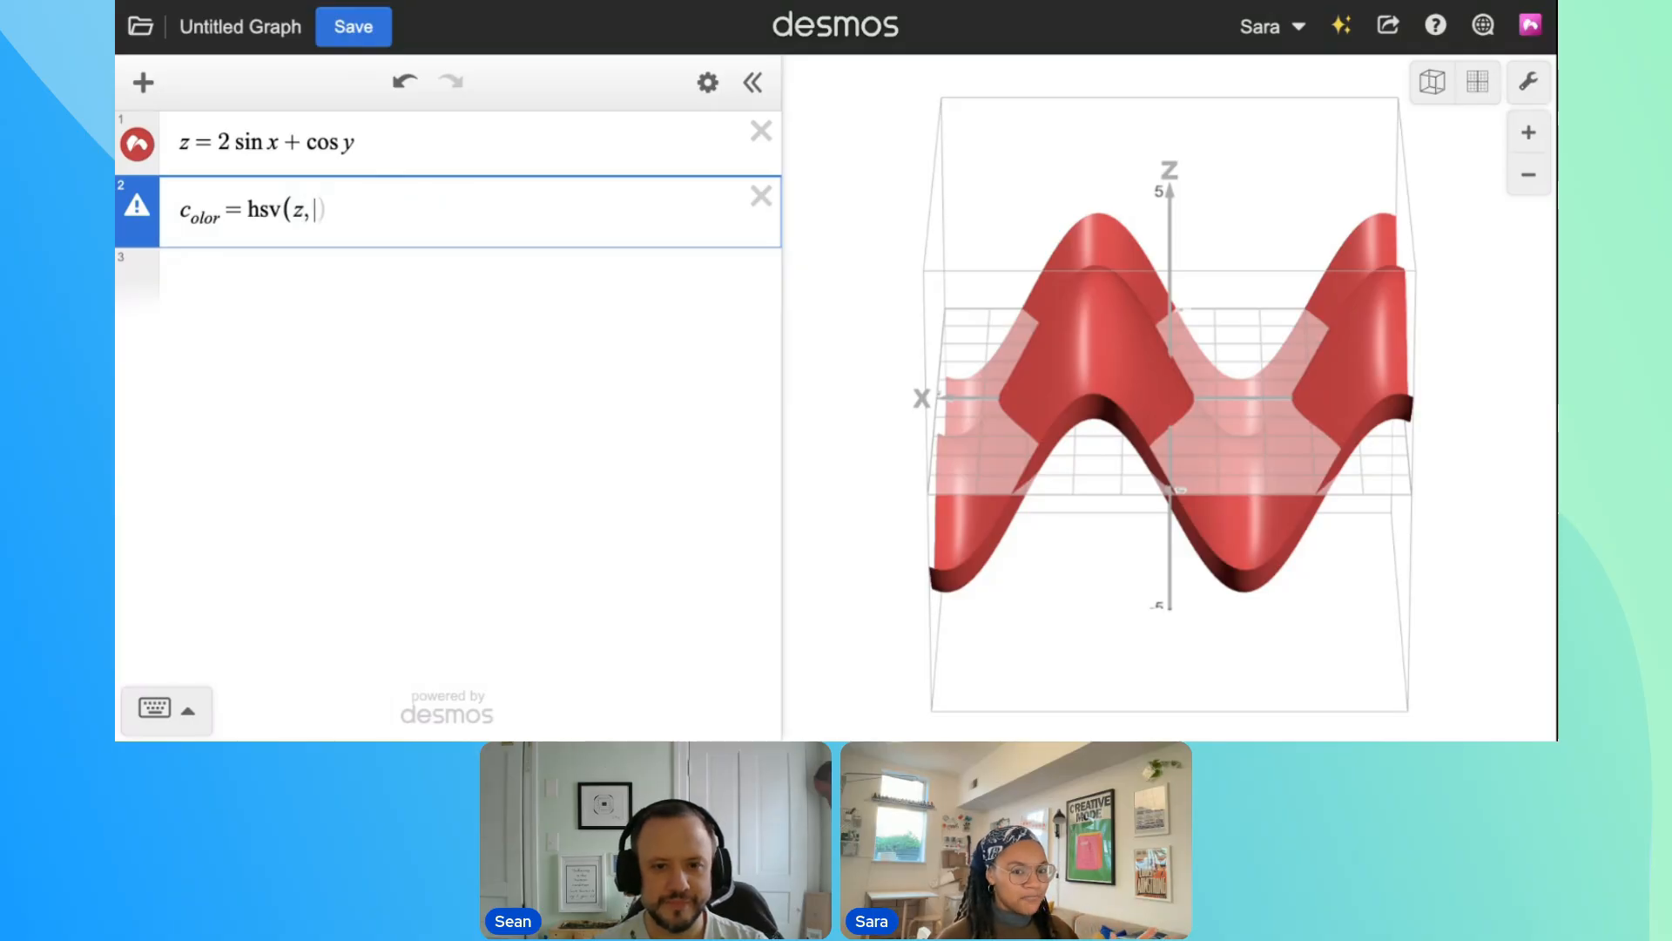
text(, 0.8, 0.8)
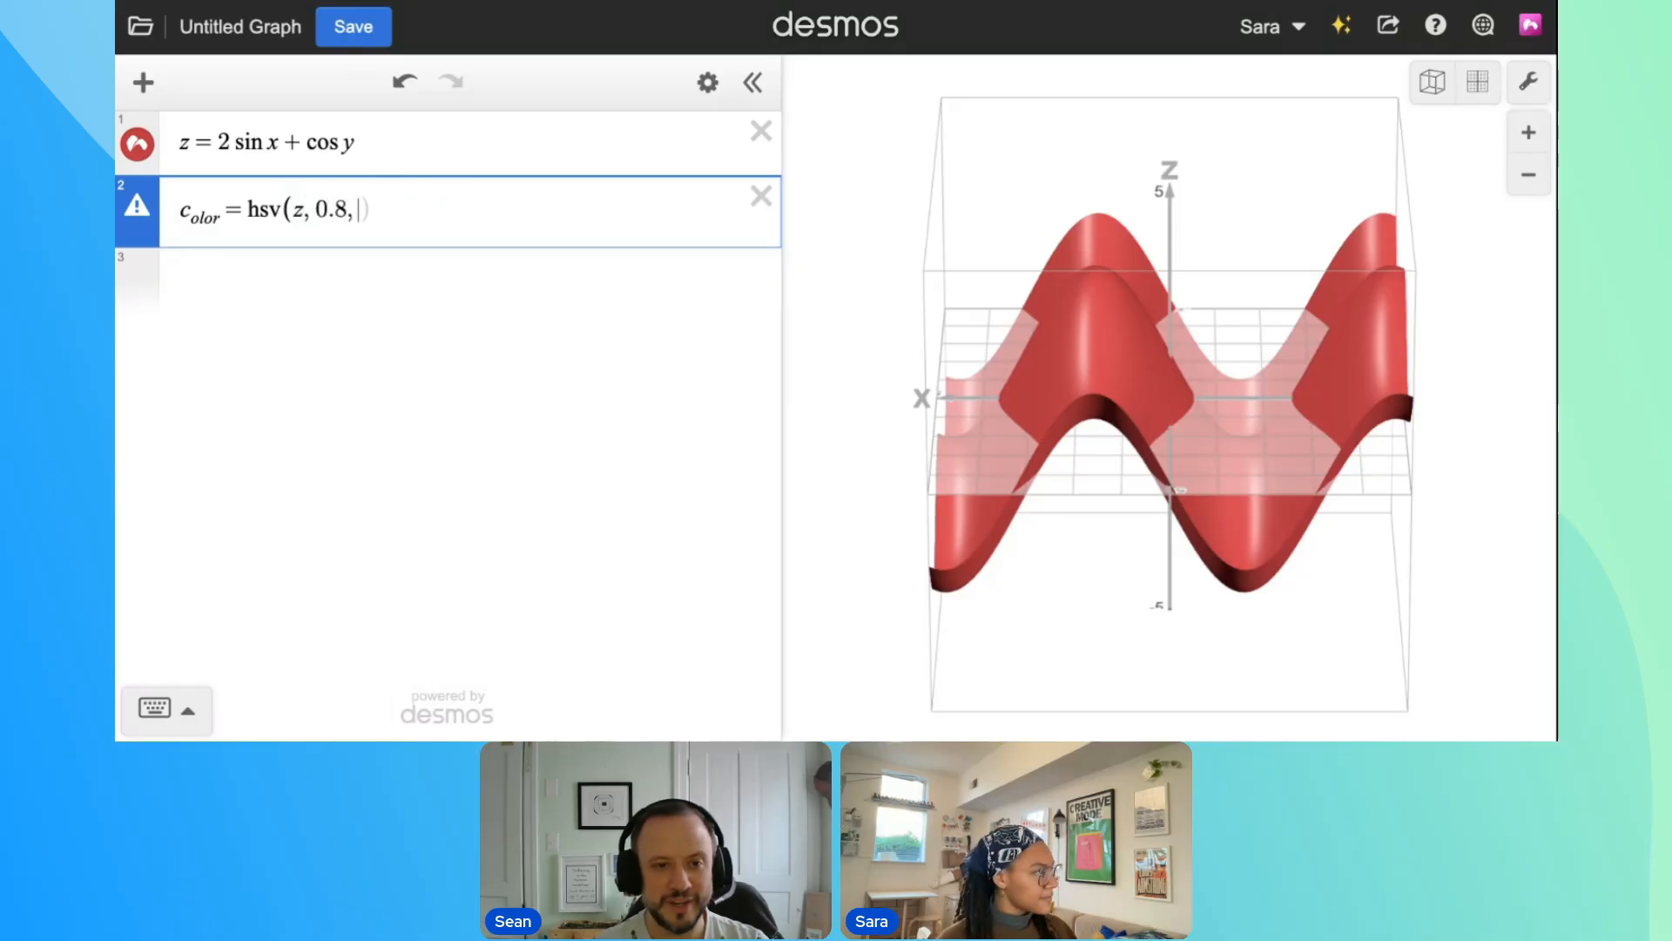
Apply the custom color c_olor to the surface z = 2 sin x + cos y
click(129, 150)
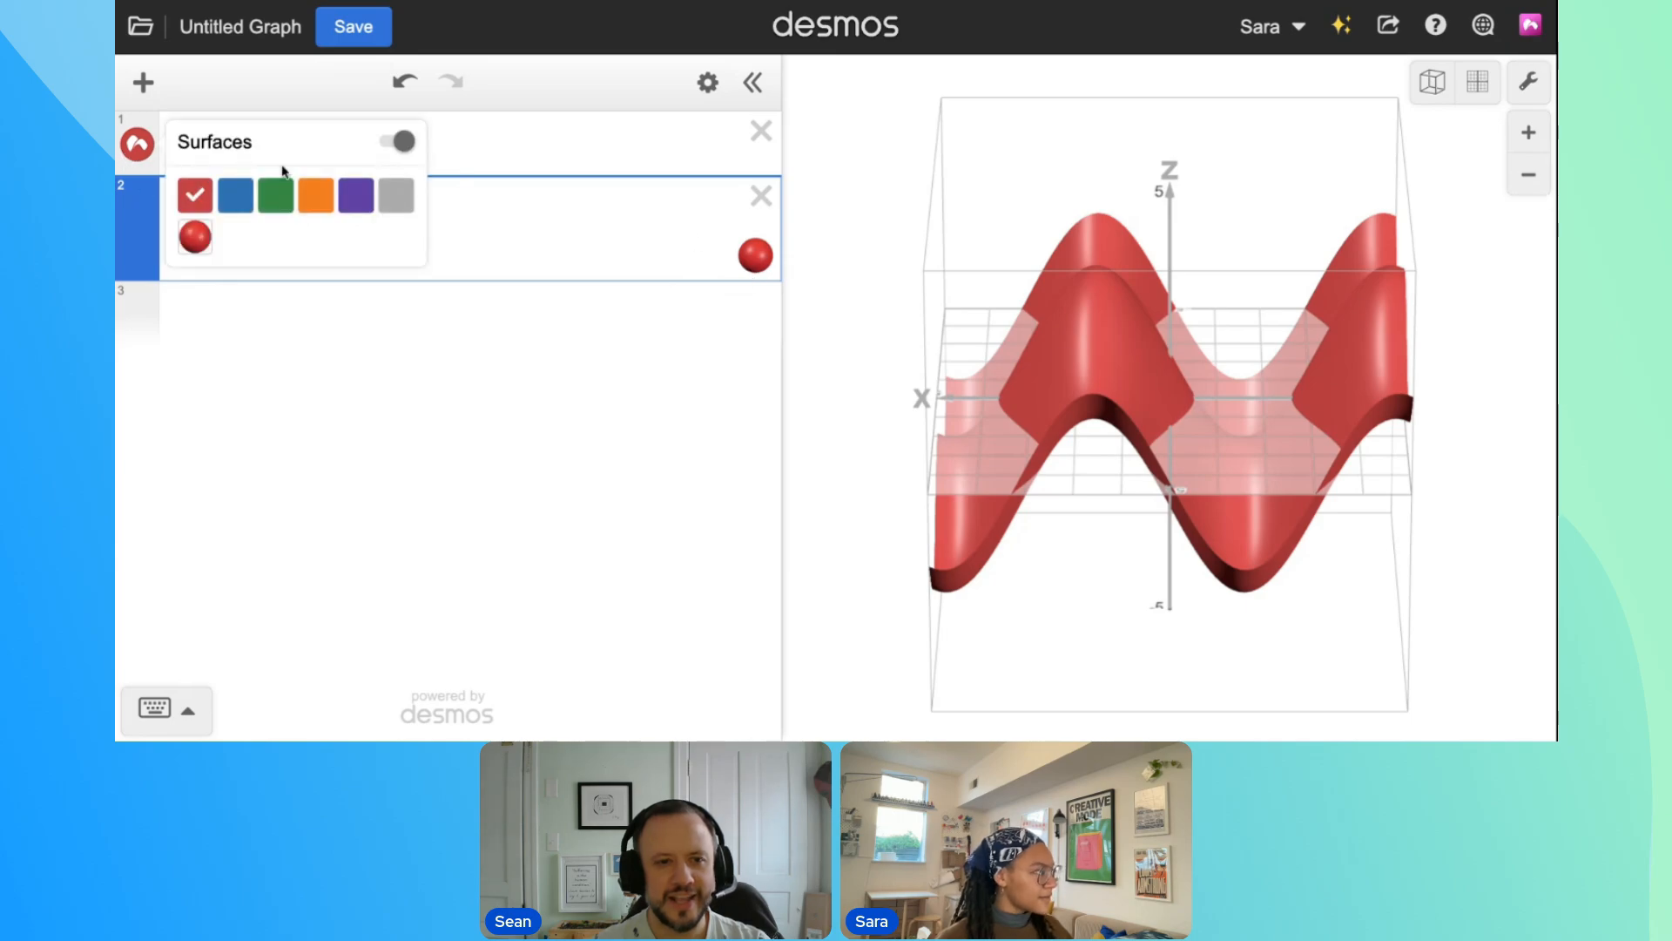
click(196, 237)
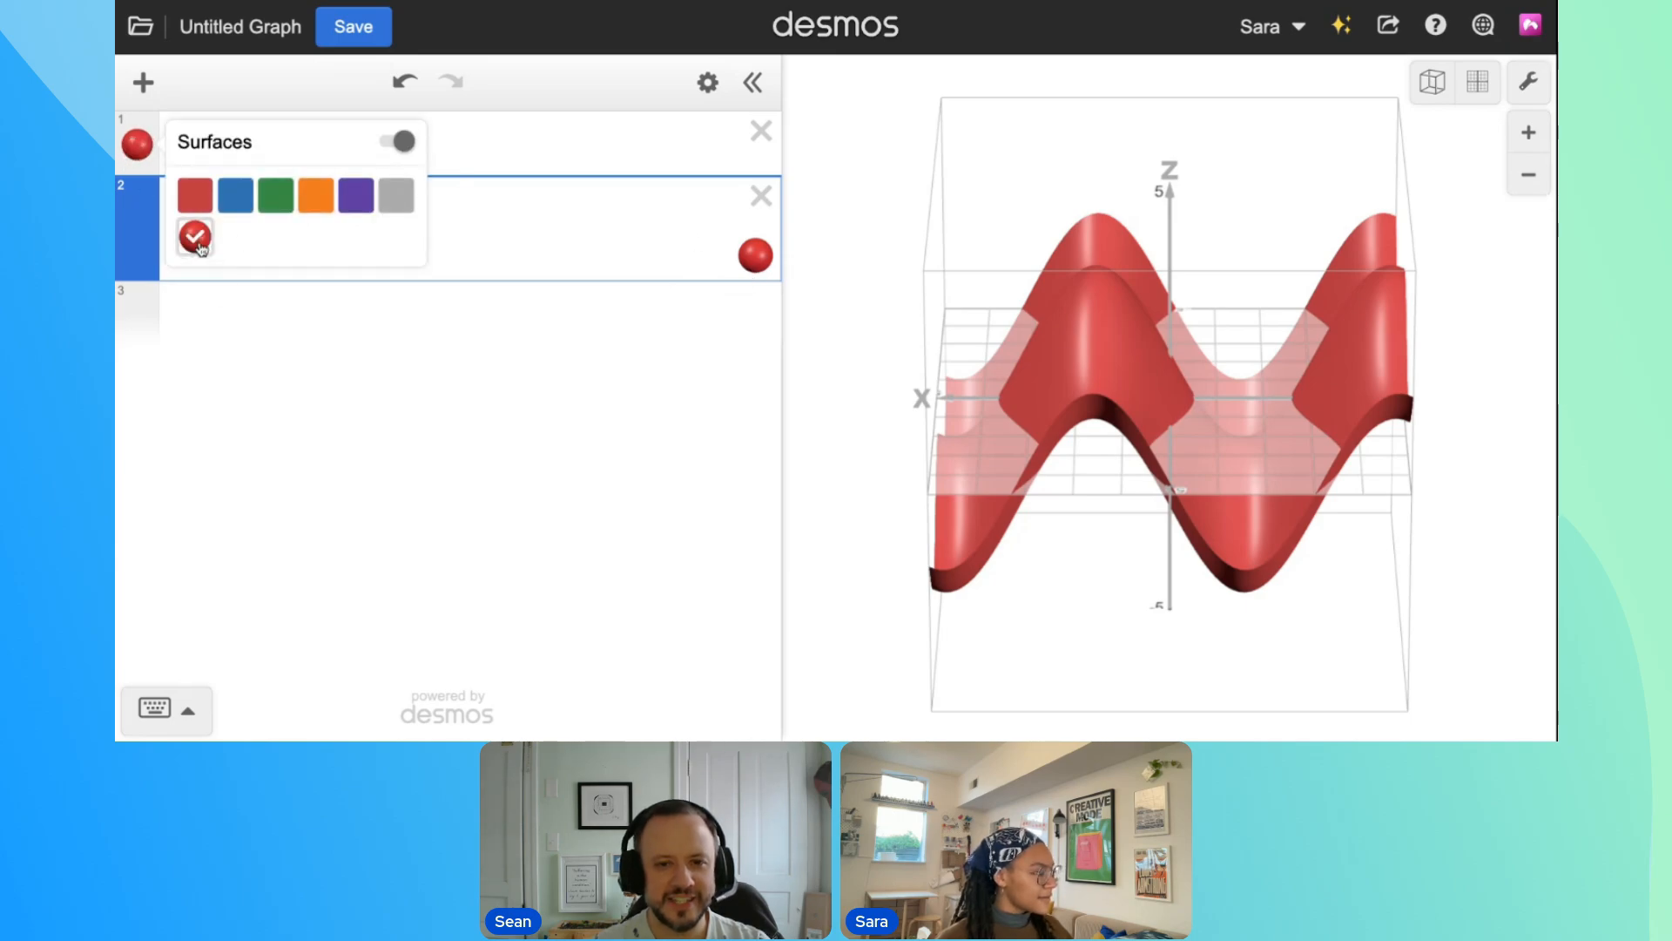
click(547, 238)
drag(1163, 337, 1123, 396)
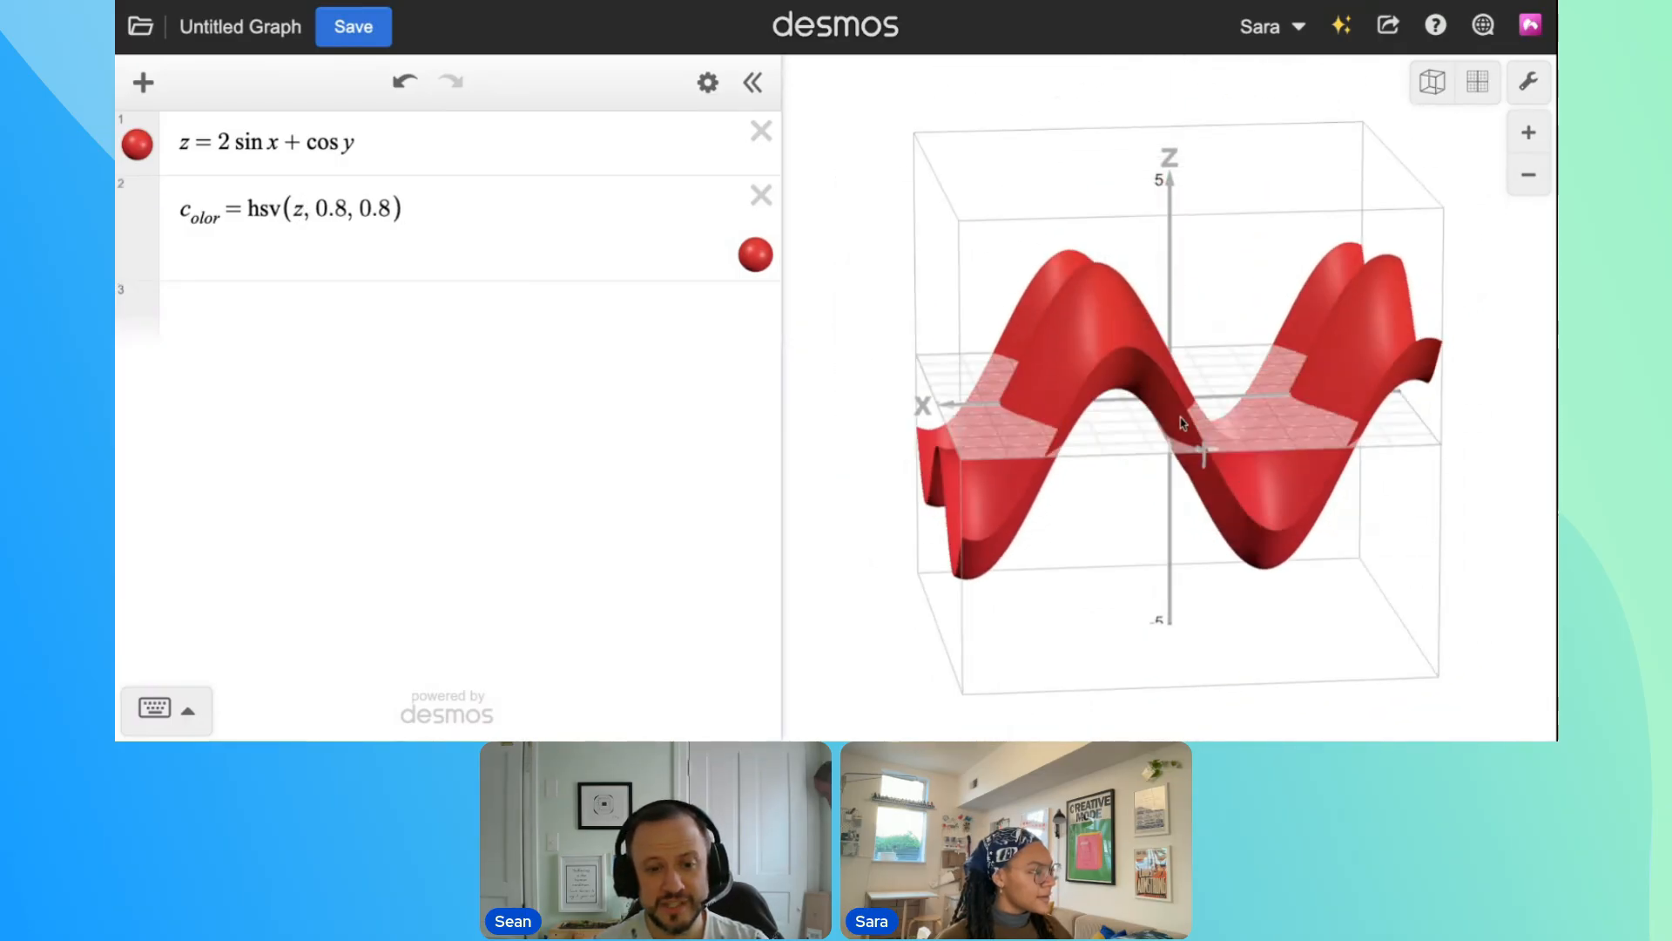
Scale z in the hue argument of c_olor by the fraction 360/5
click(314, 223)
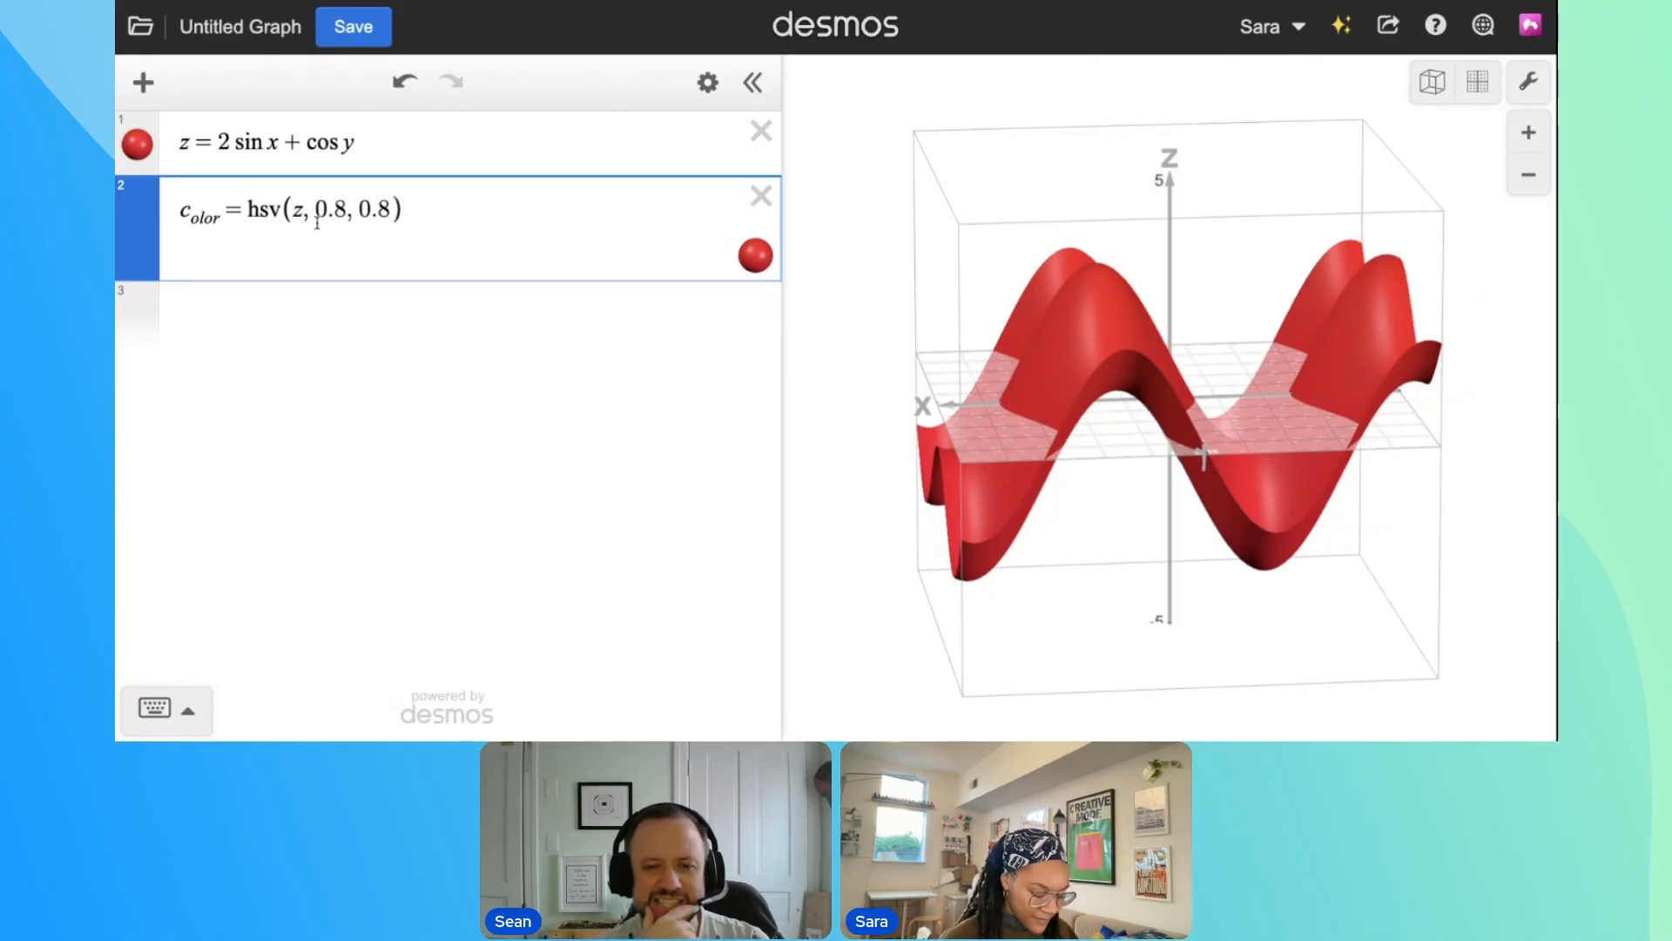
text(5/3)
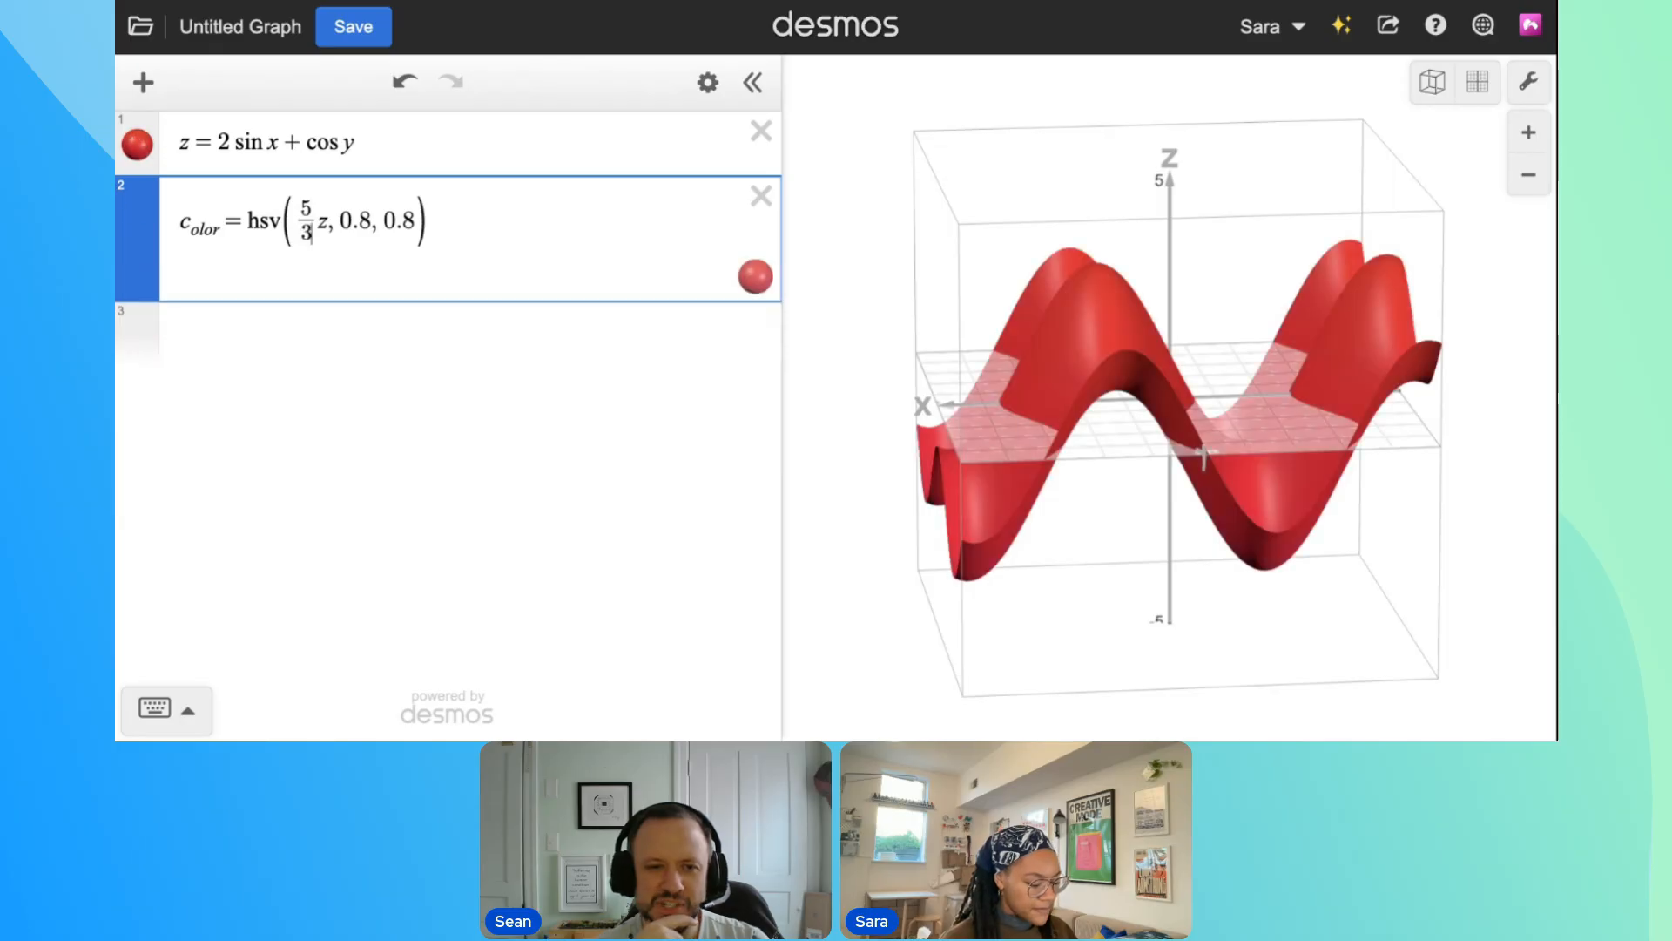
text(60)
key(BackSpace)
key(BackSpace)
key(BackSpace)
key(BackSpace)
key(BackSpace)
text(360)
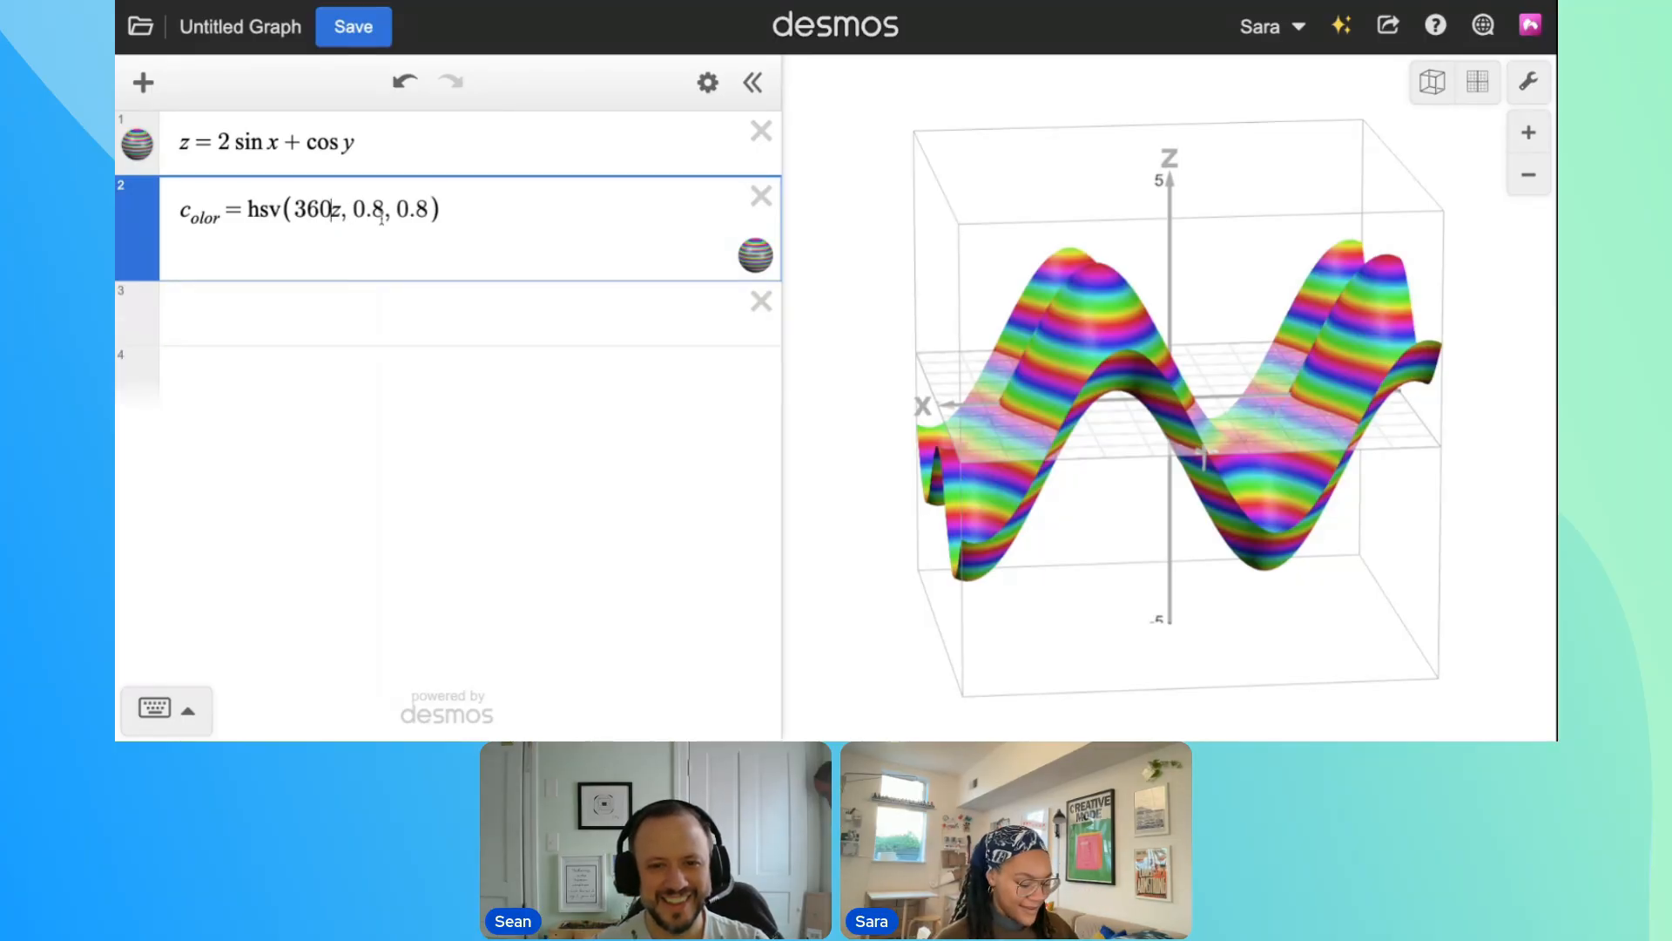
text(/5)
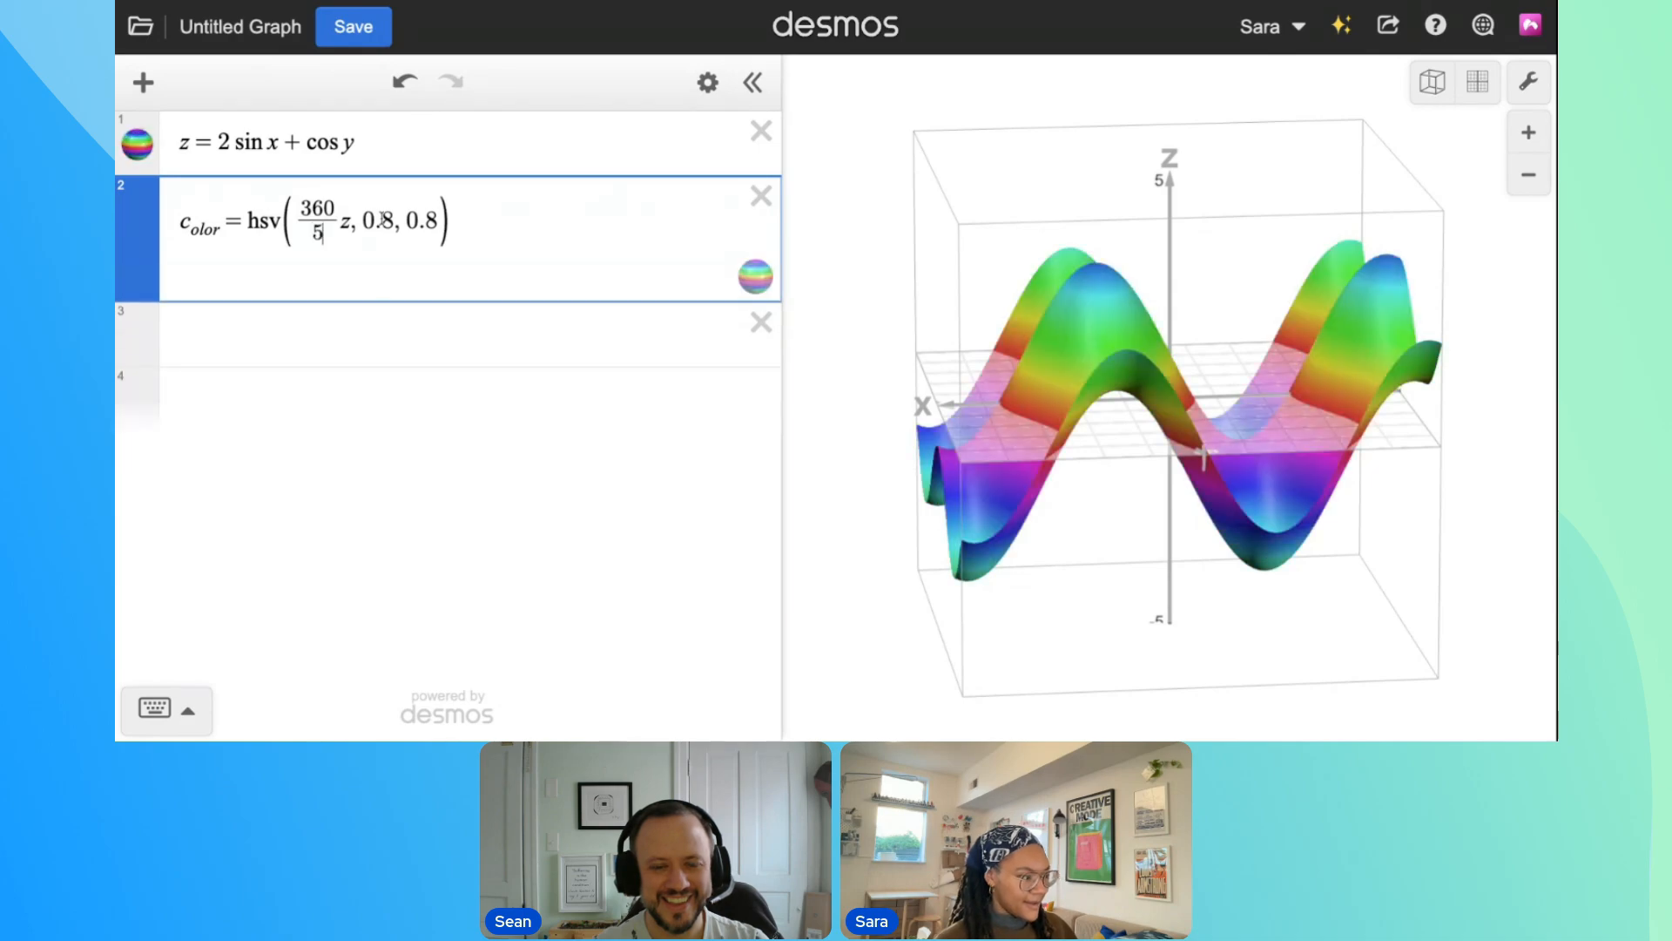
drag(1106, 377, 1263, 474)
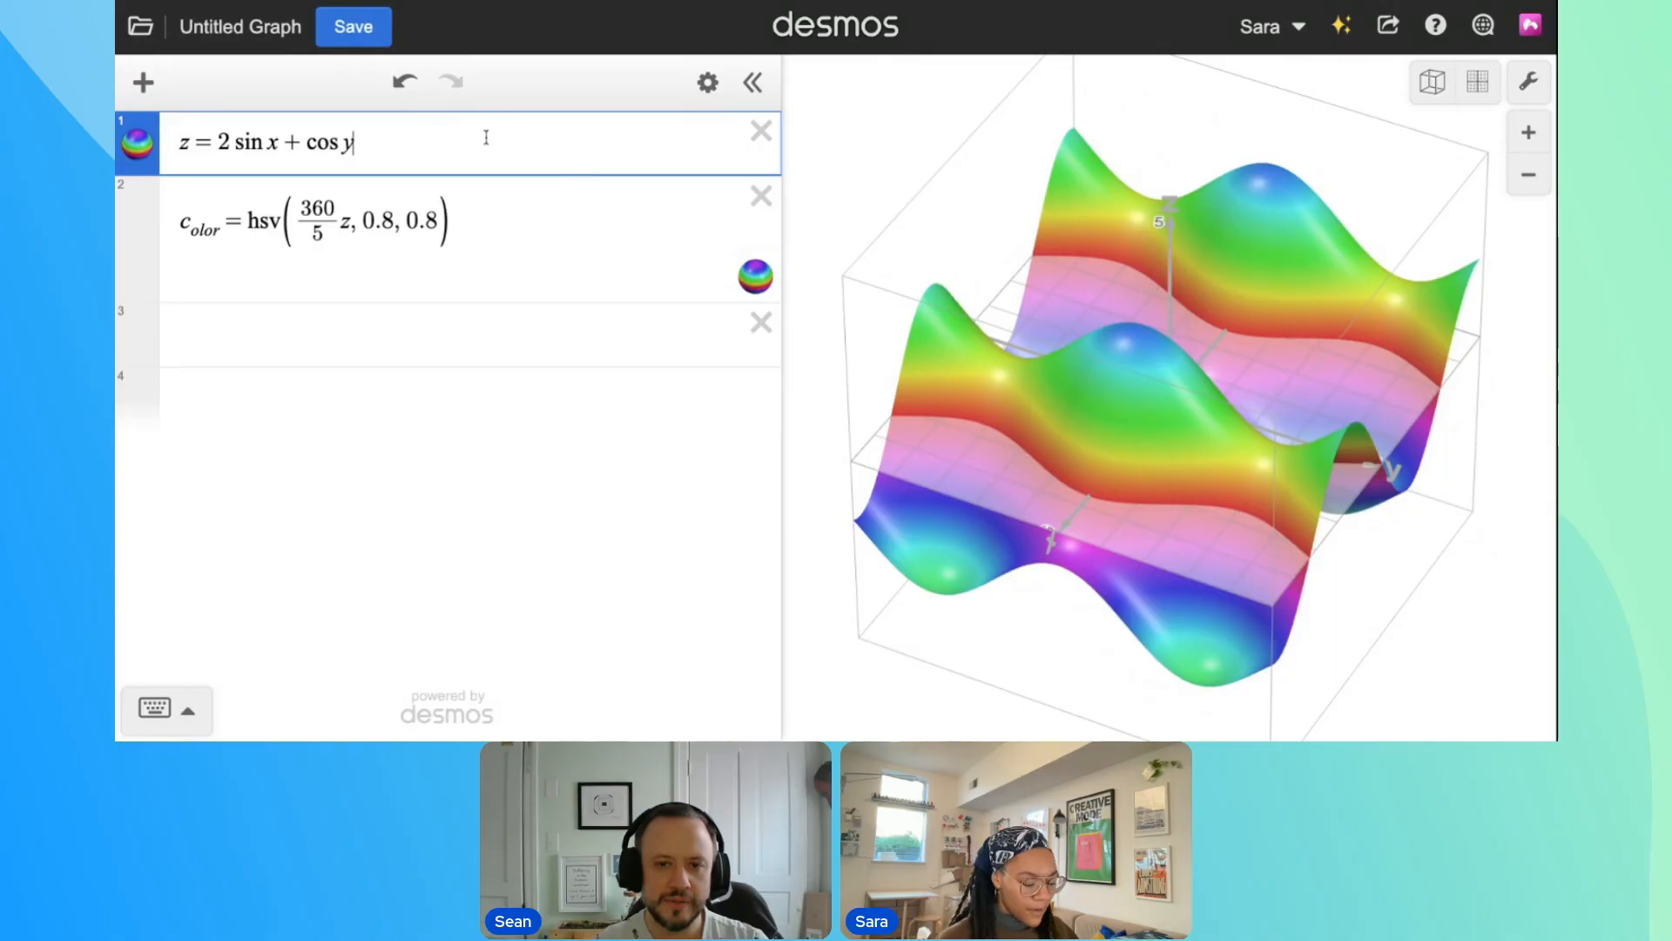
Add the plane z = x below the wave equation and hide the wave surface
key(Return)
text(z=x)
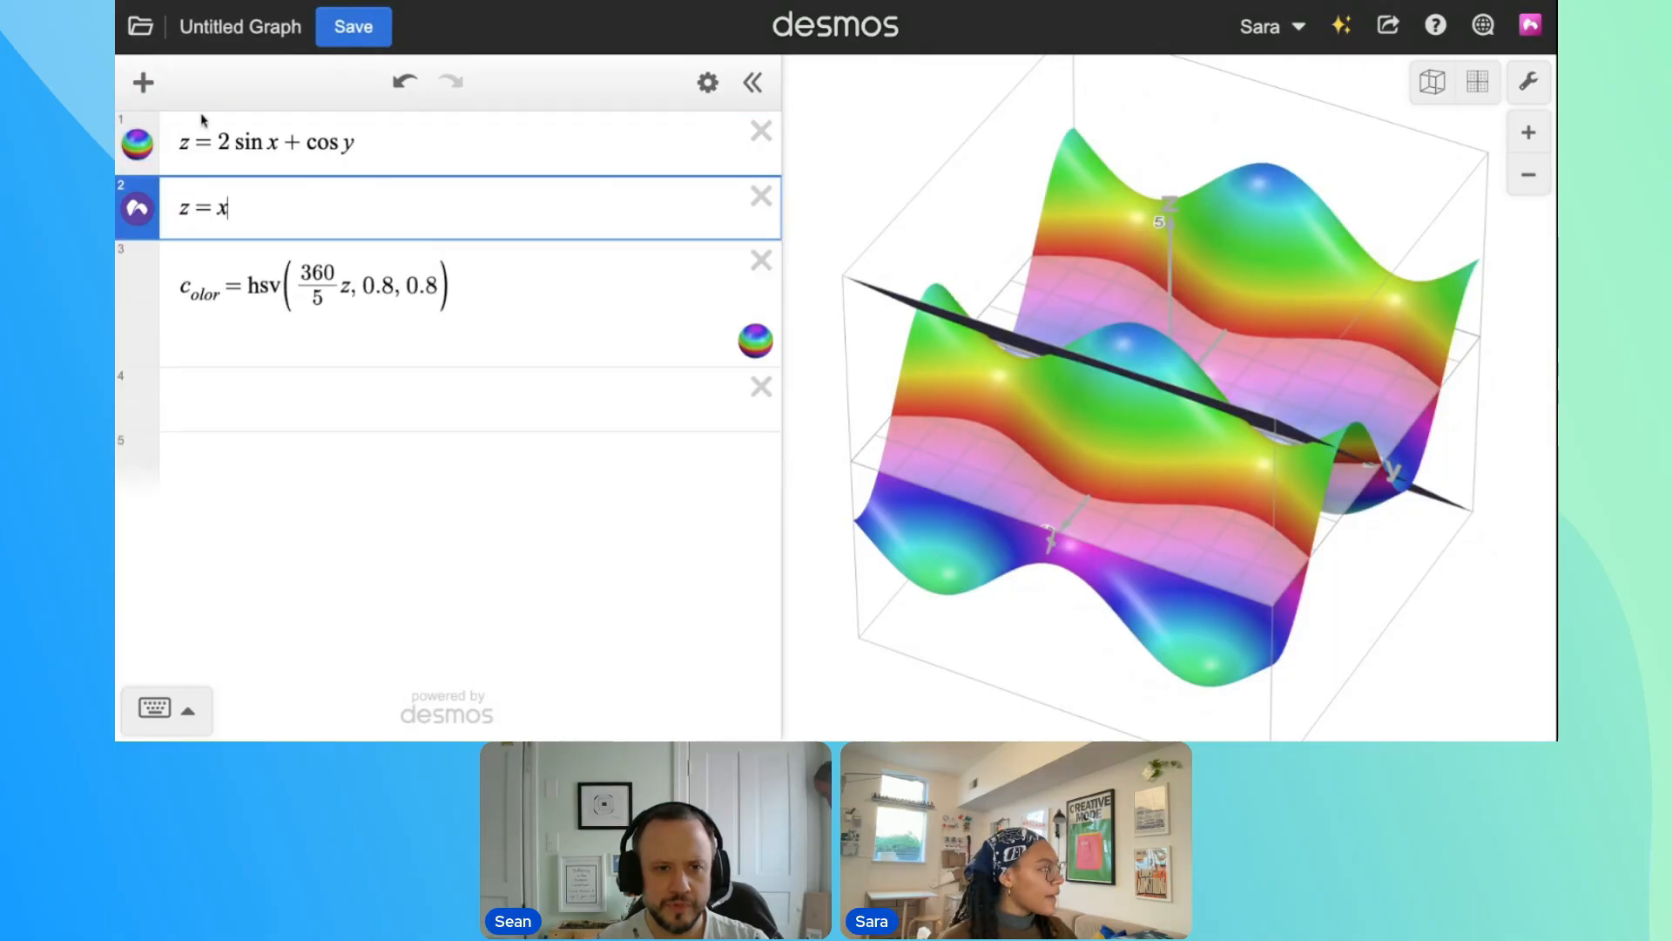
click(141, 145)
Color the plane z = x with c_olor and view its color bands from the side
click(139, 210)
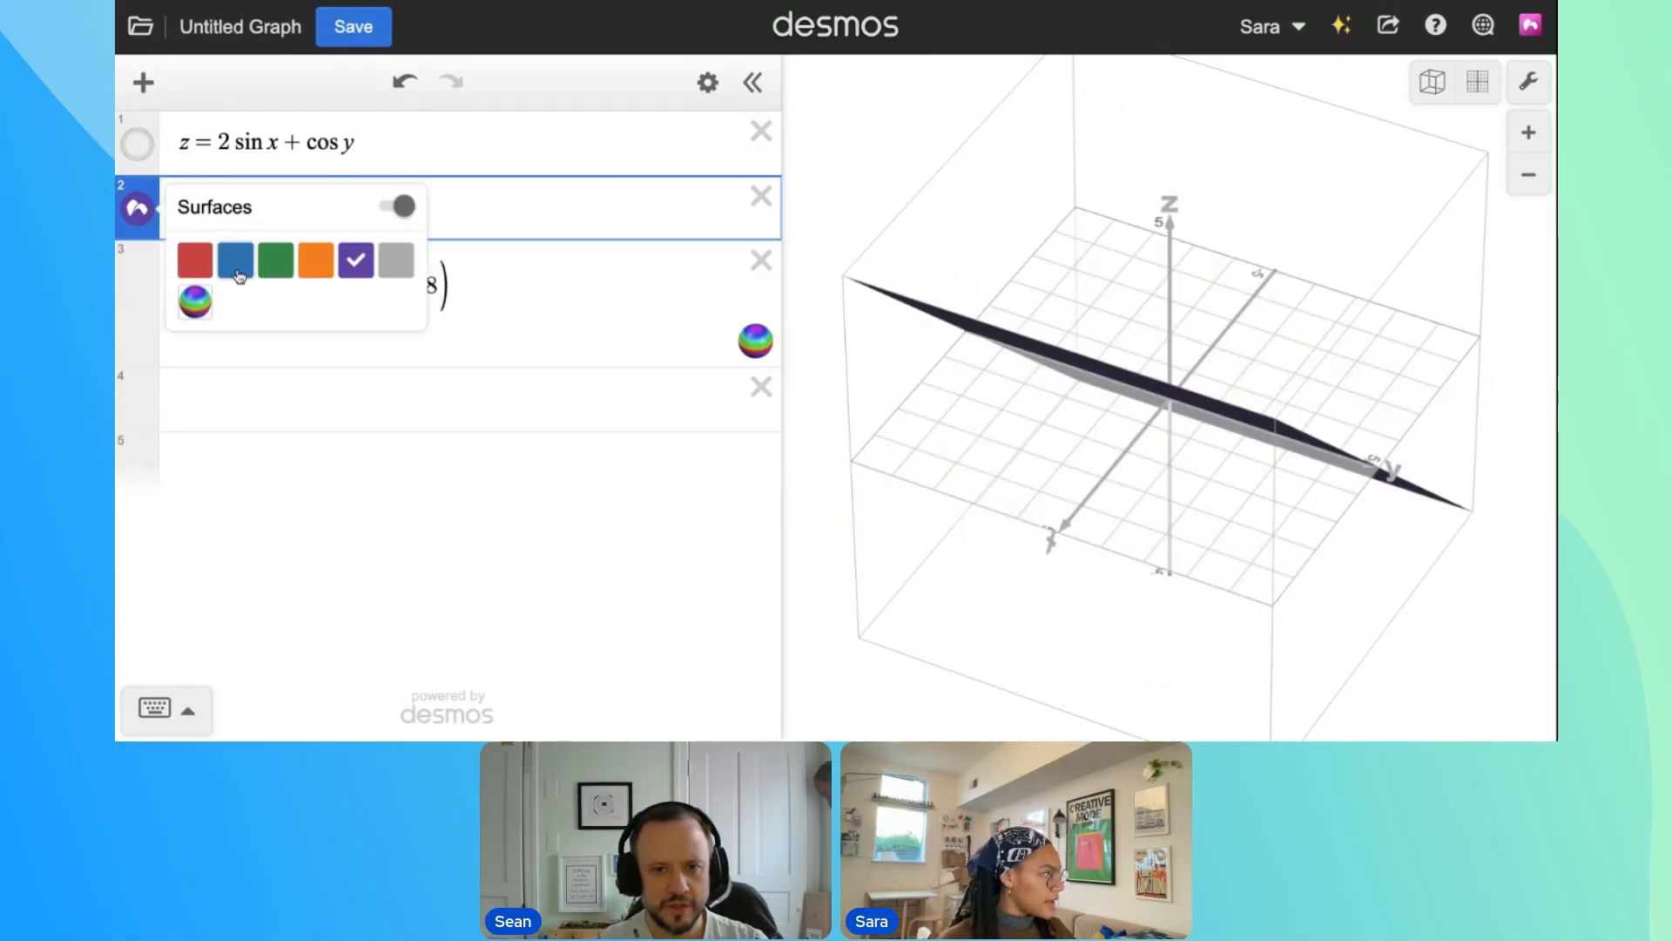
click(195, 301)
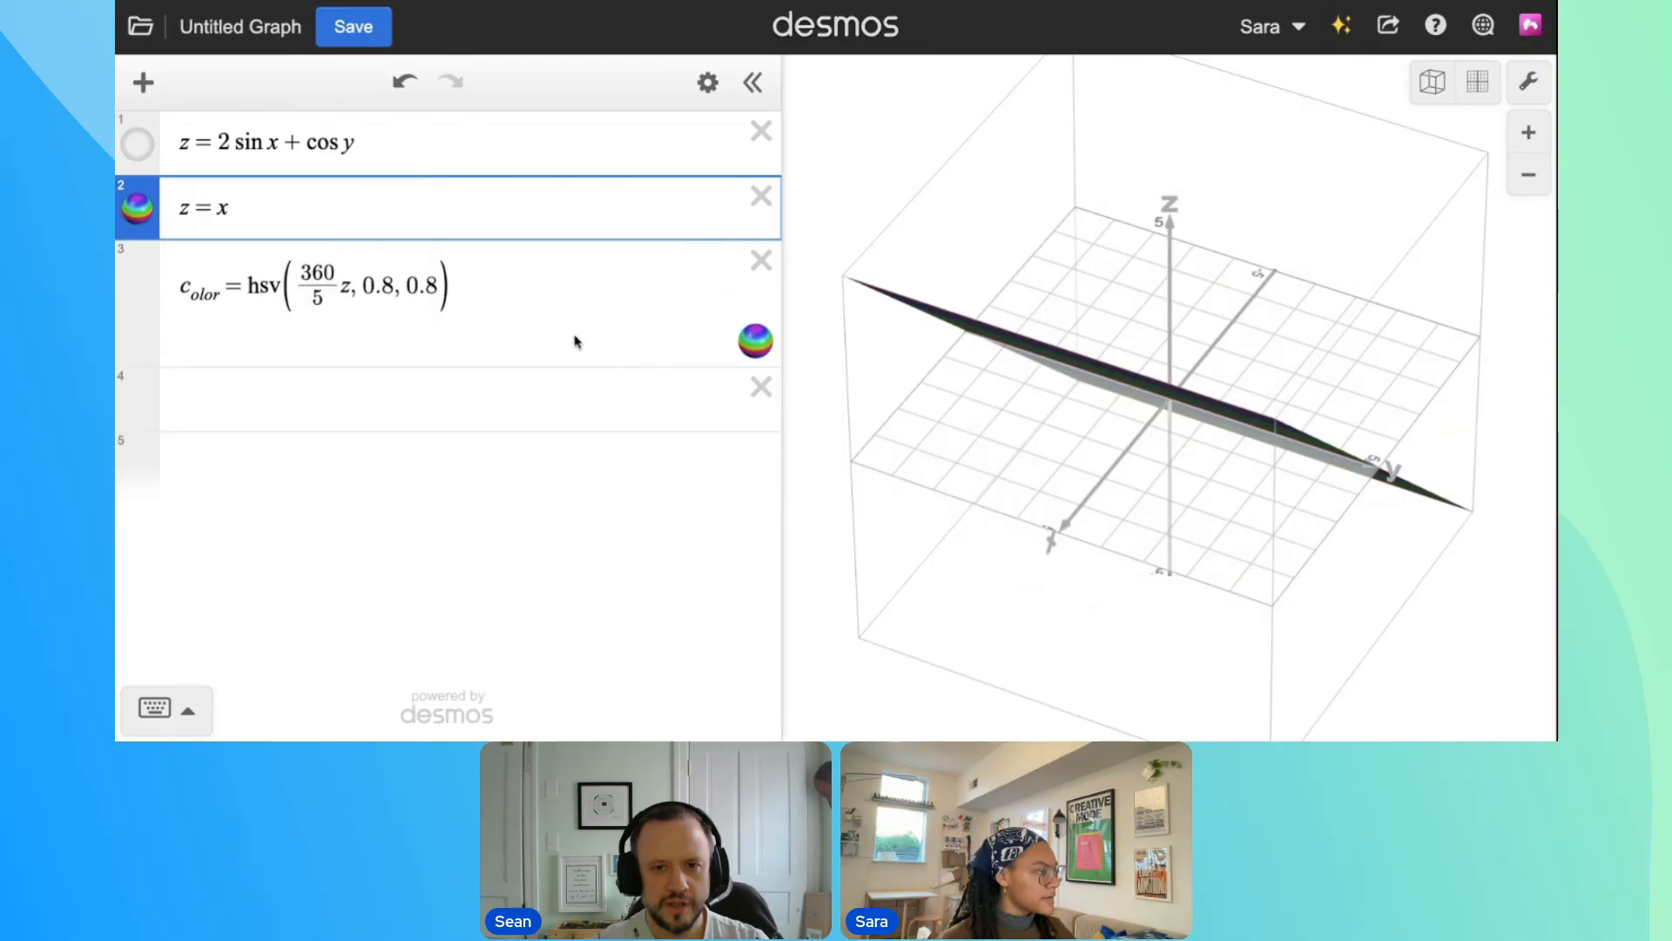
drag(1344, 519, 907, 355)
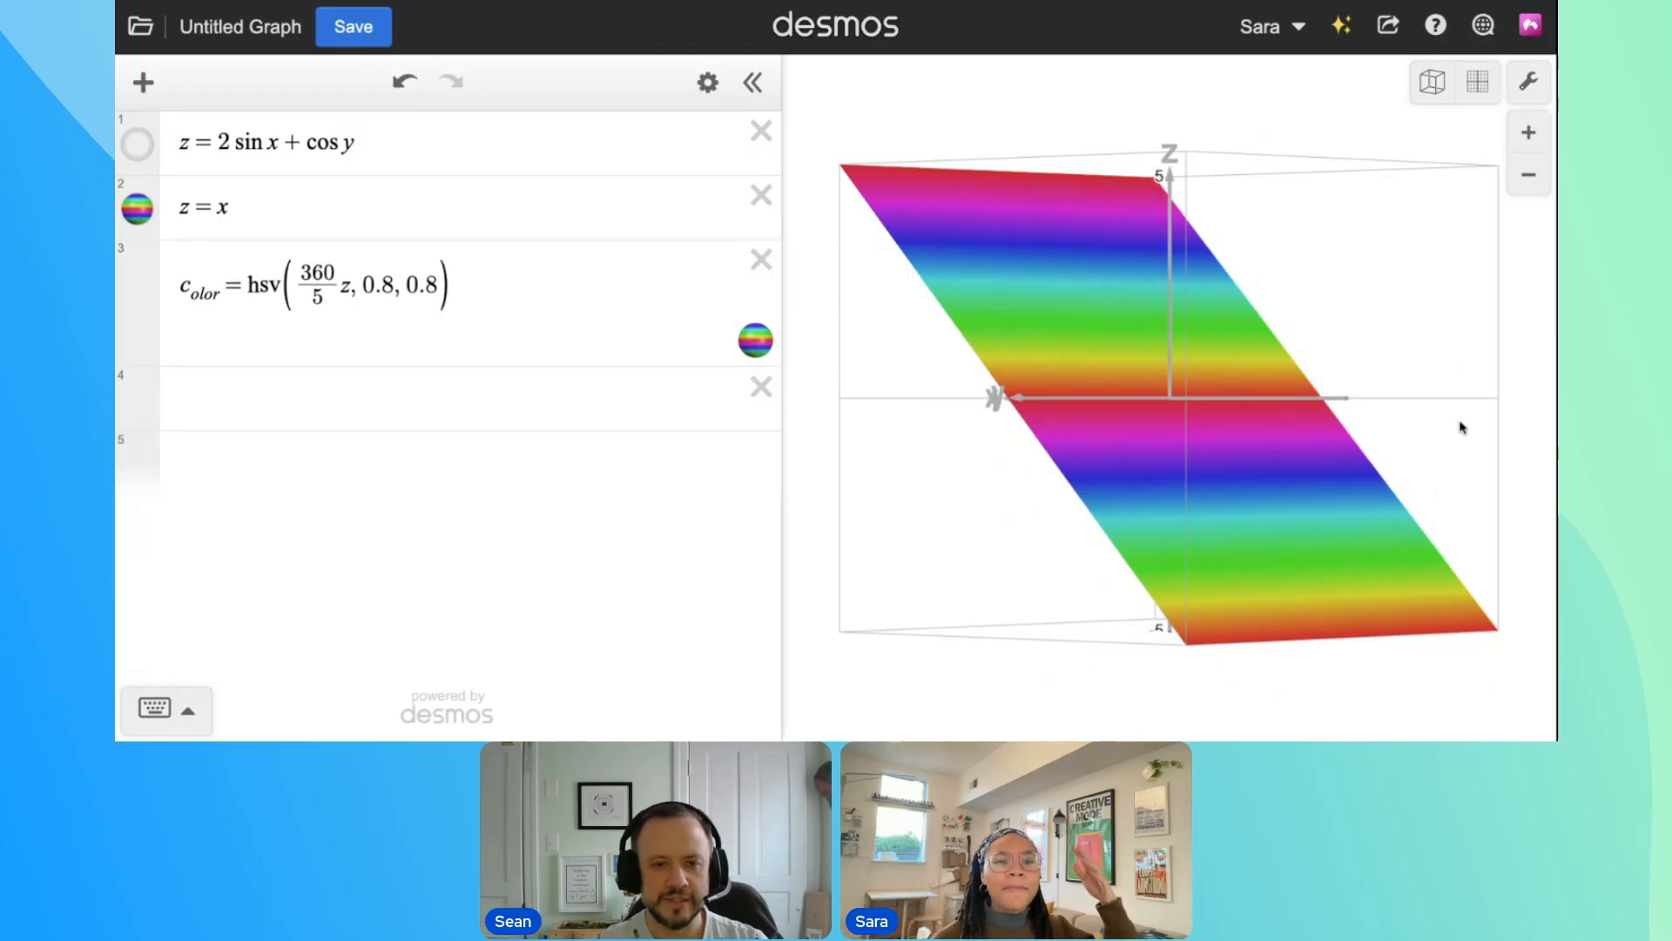
click(1050, 303)
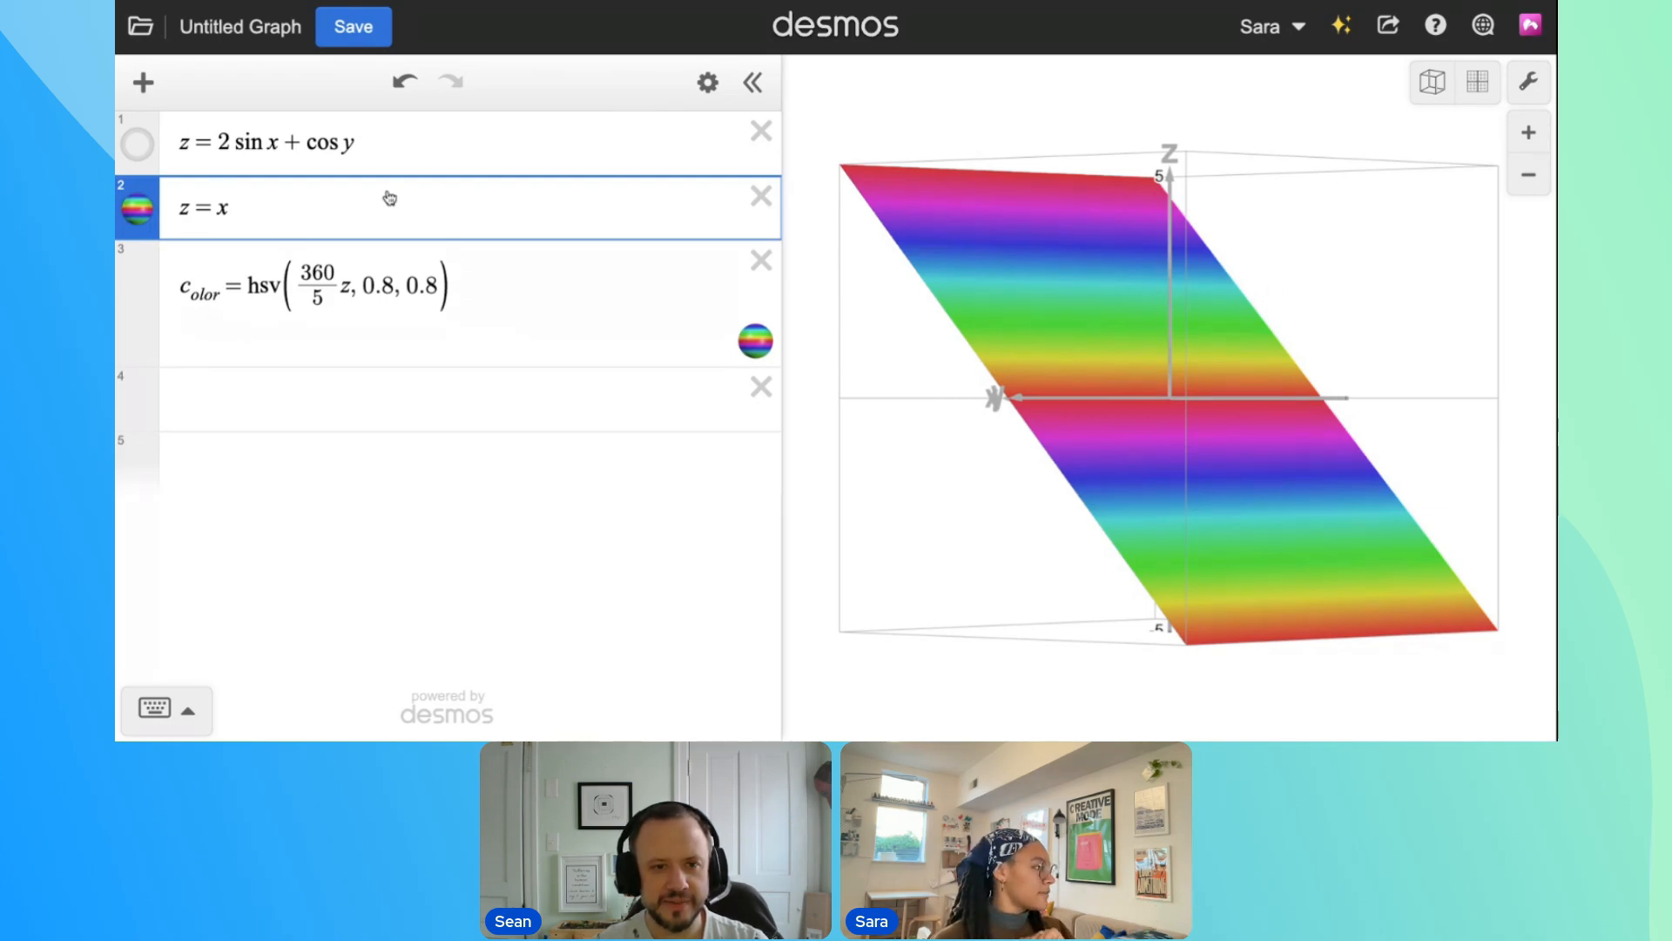
Show the wave surface again and delete the z = x expression
click(137, 143)
click(761, 196)
drag(1045, 373, 1335, 499)
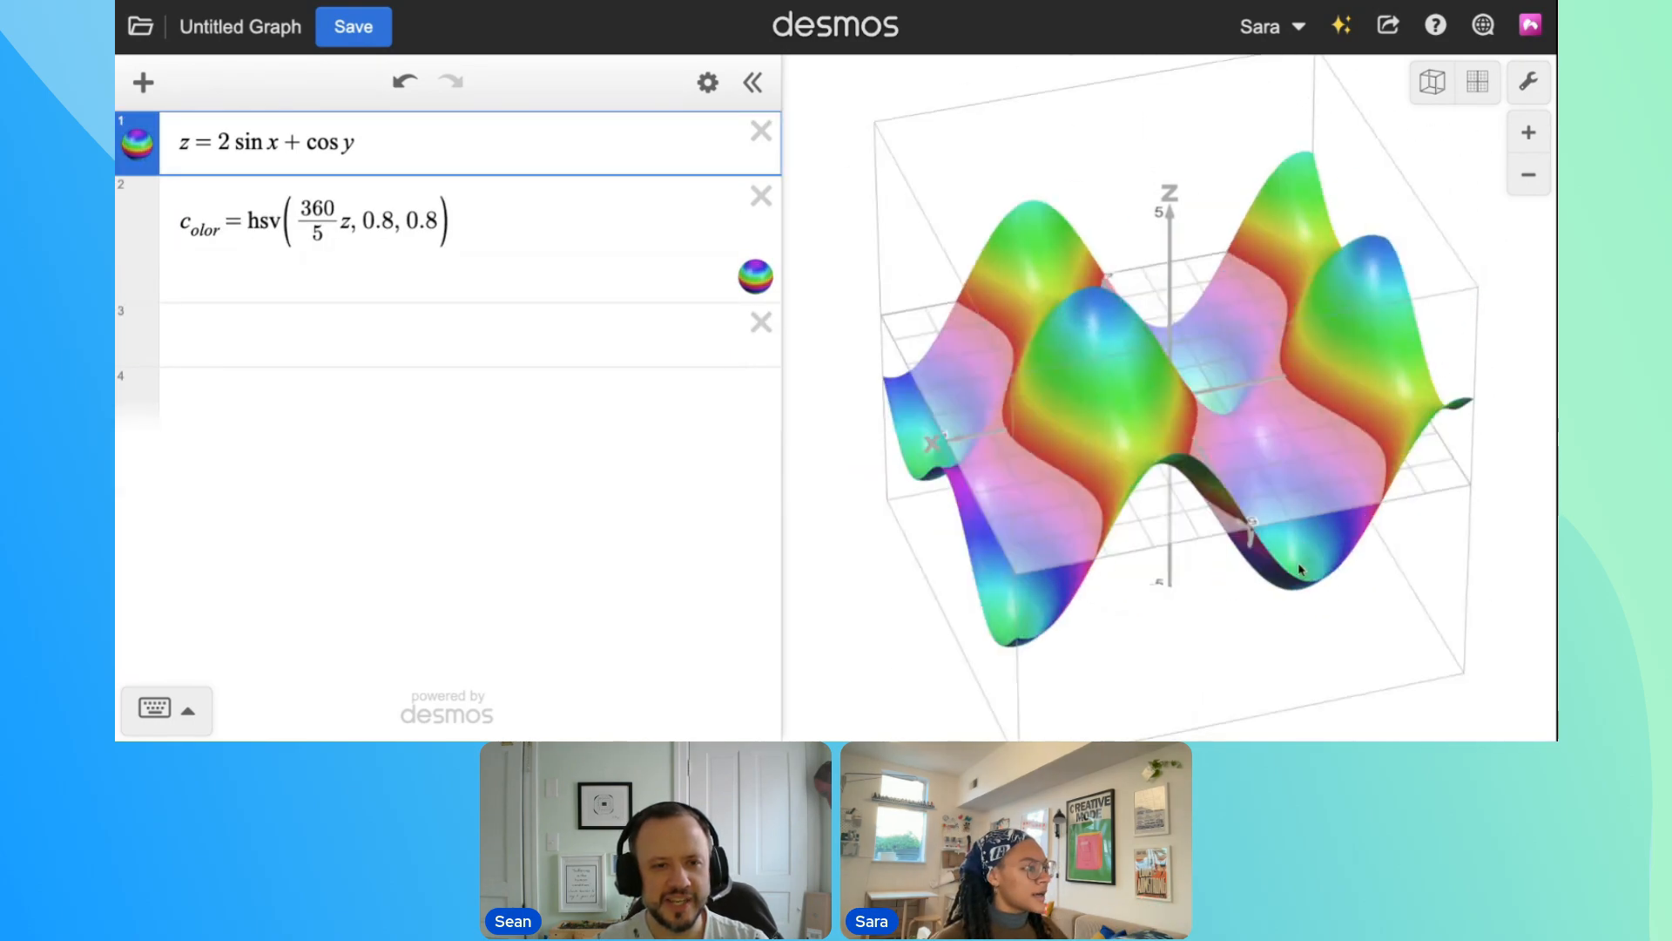
drag(1322, 274, 1053, 482)
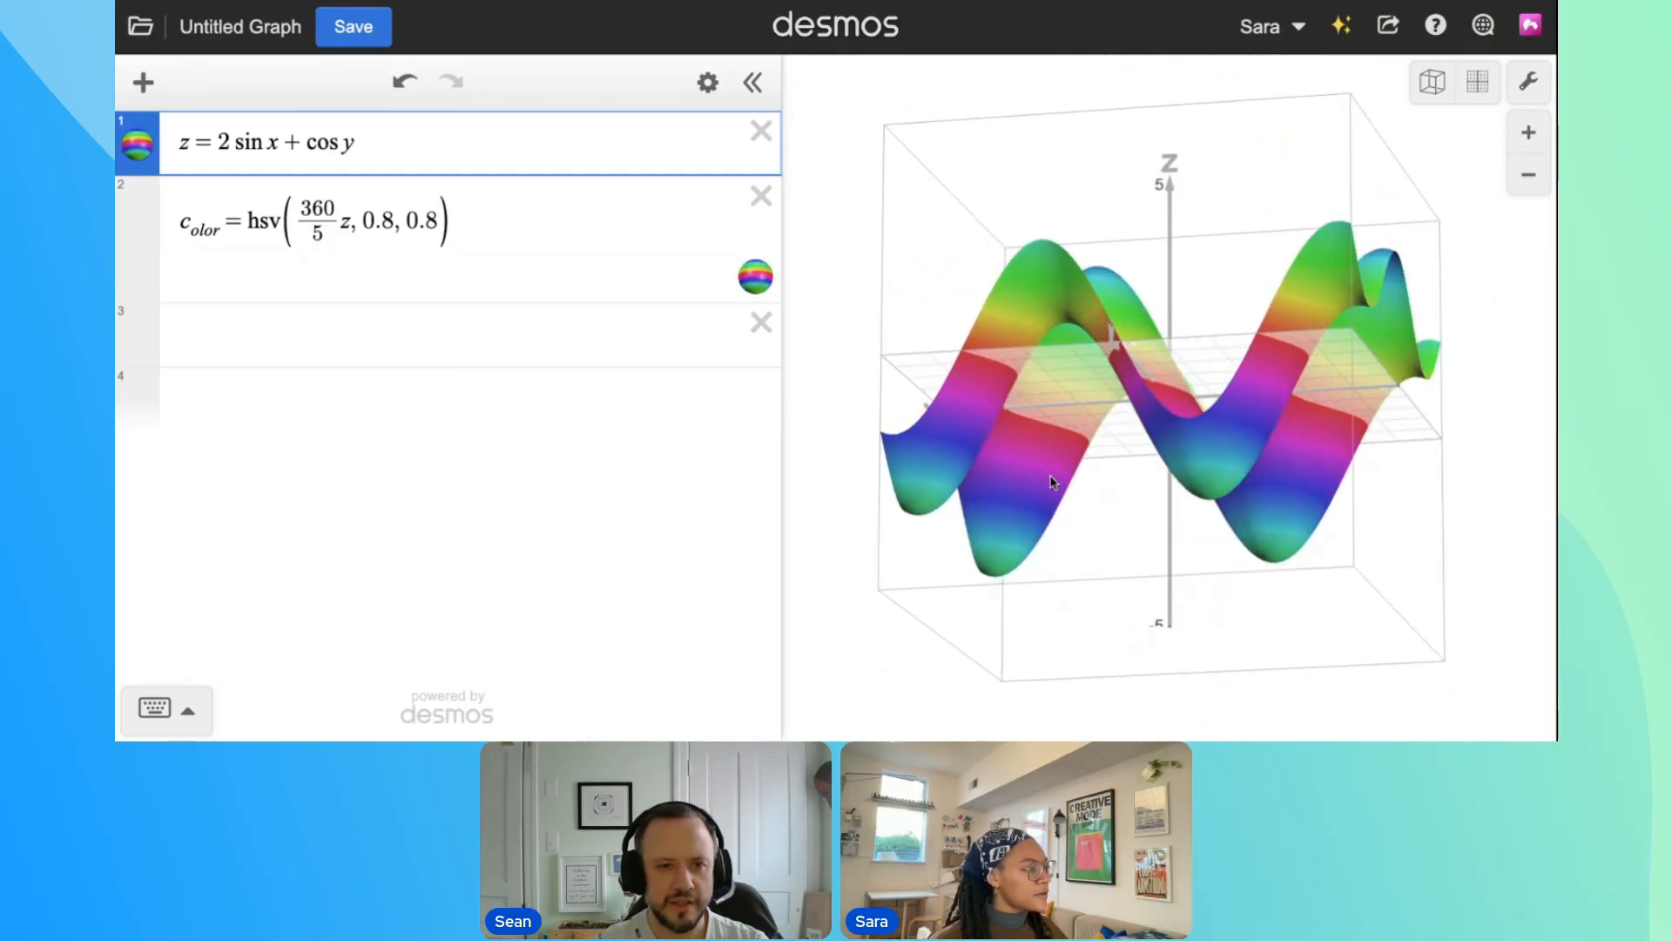
Wrap z in absolute value bars in the hue argument of c_olor
click(340, 224)
text(|)
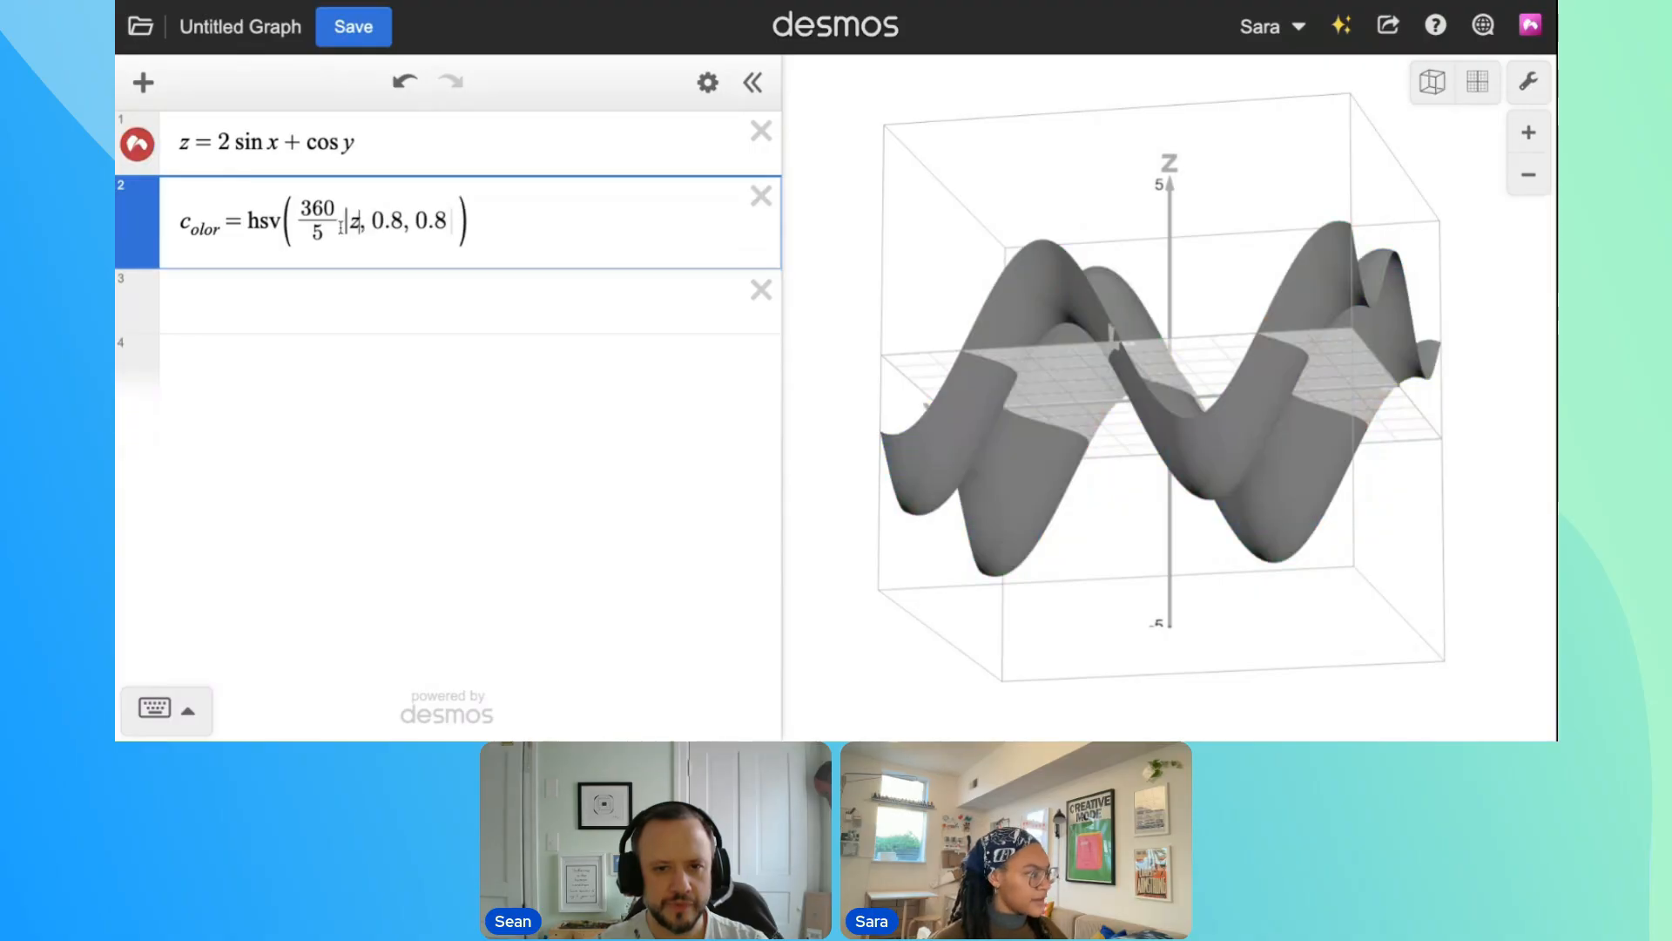
key(Right)
text(|)
drag(1215, 492, 1370, 586)
Replace z inside the absolute value of the hue argument with z + 5
double_click(354, 219)
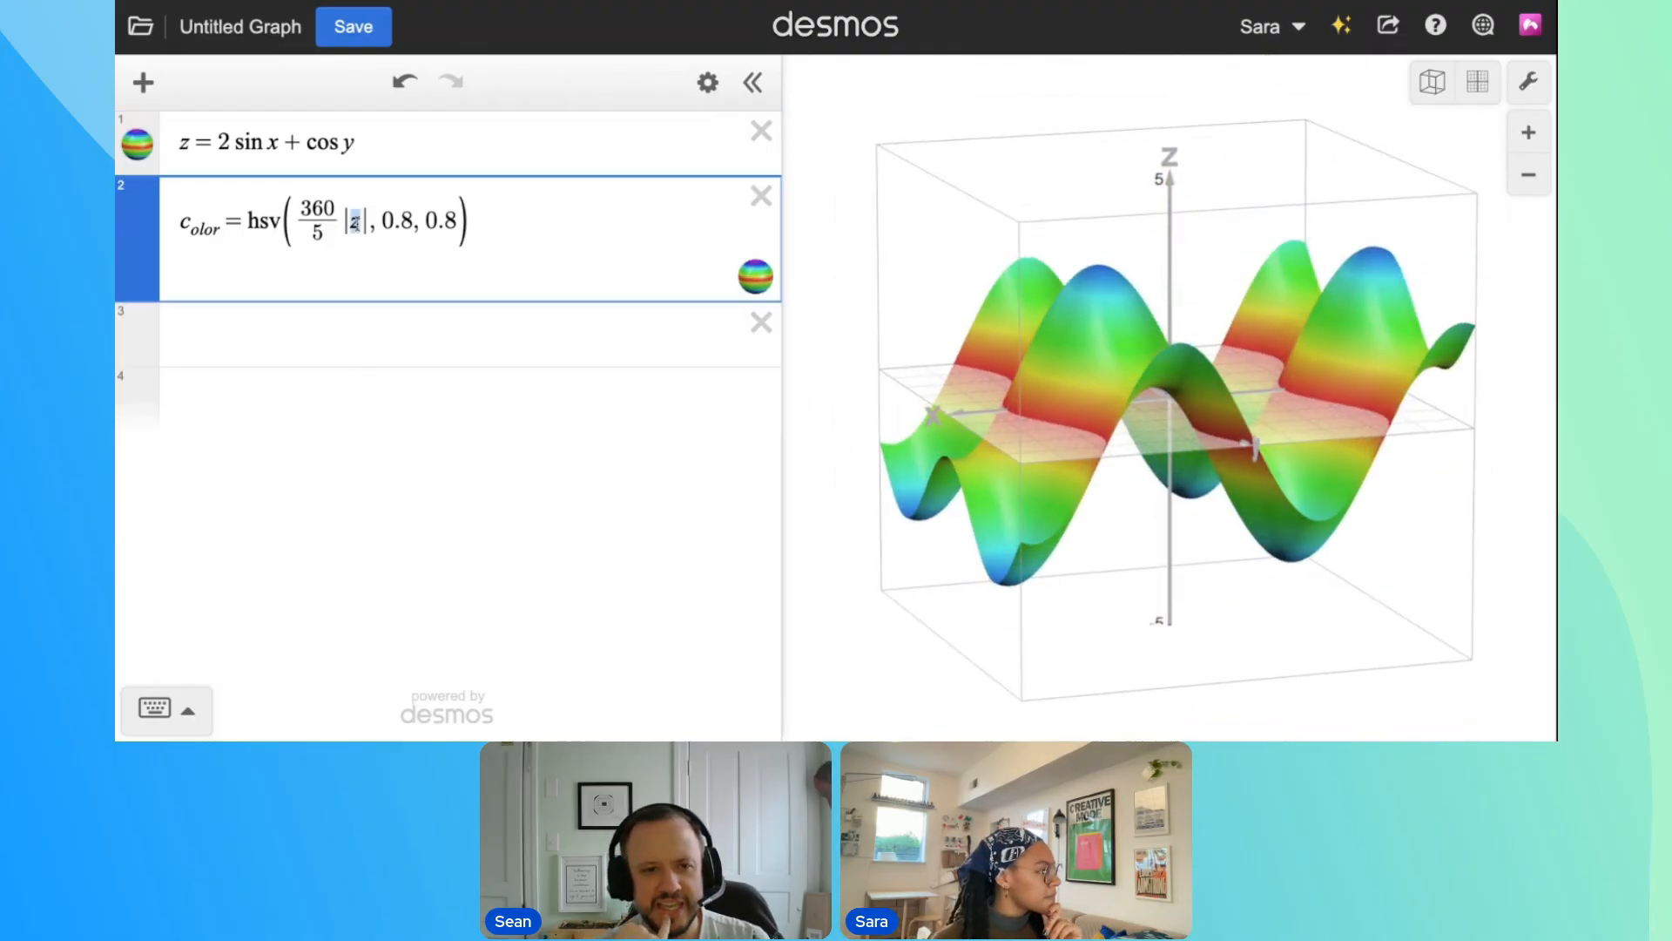
text(z+5)
drag(963, 305, 993, 221)
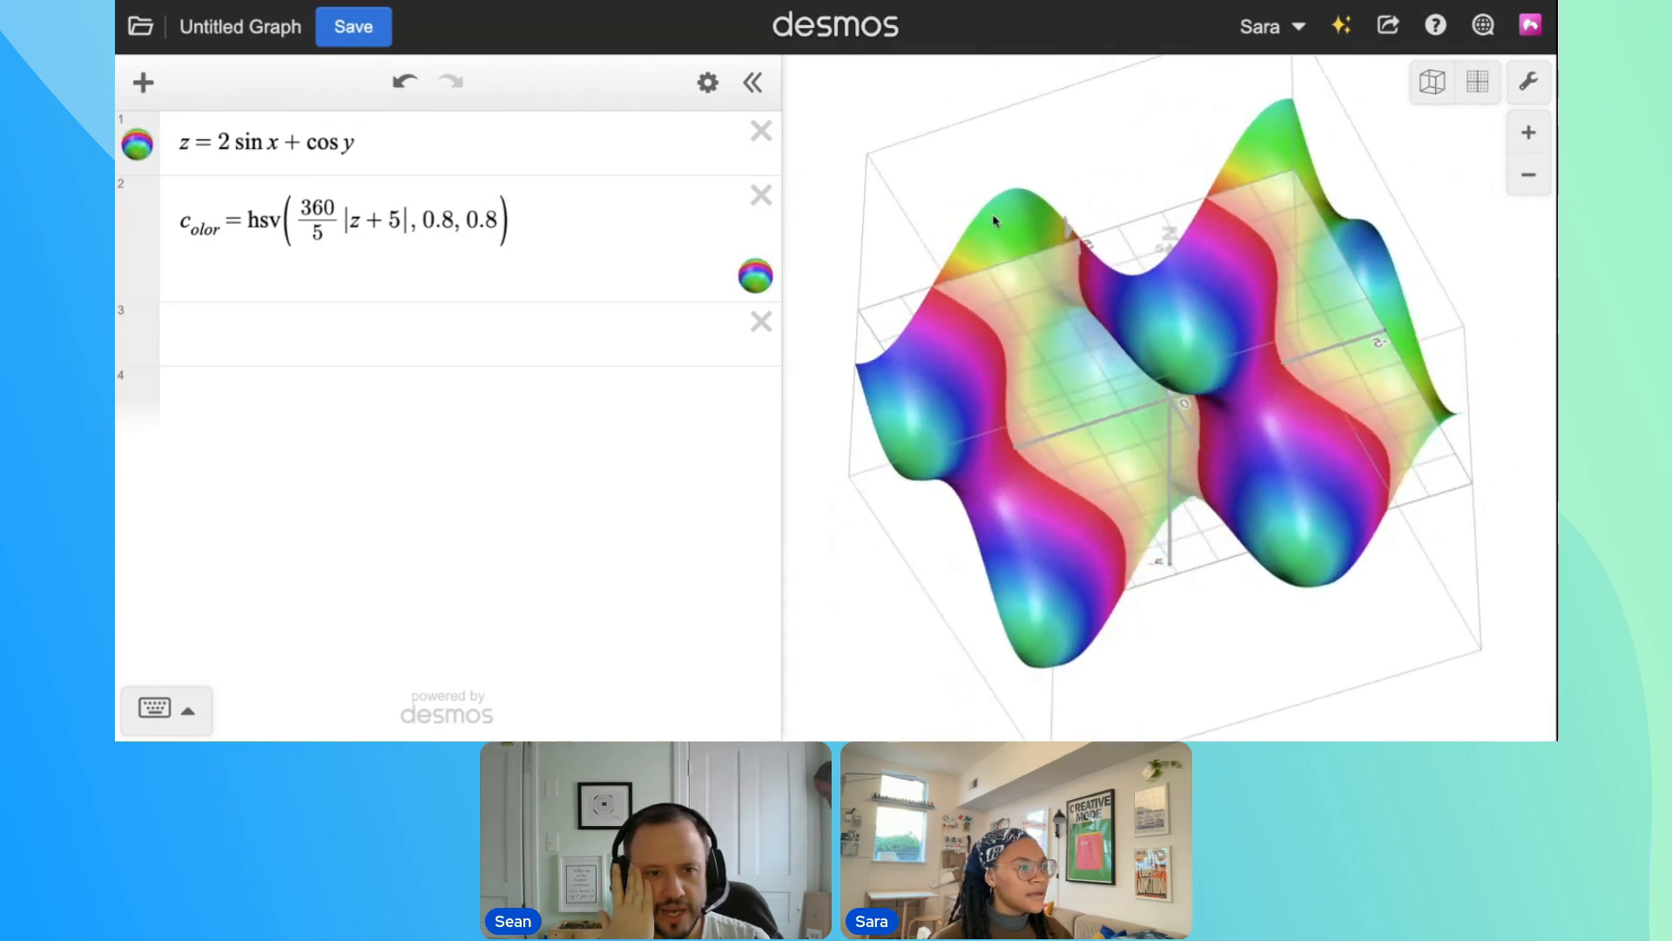
Hide the XY plane, axis numbers and axis labels in the graph settings
click(1527, 83)
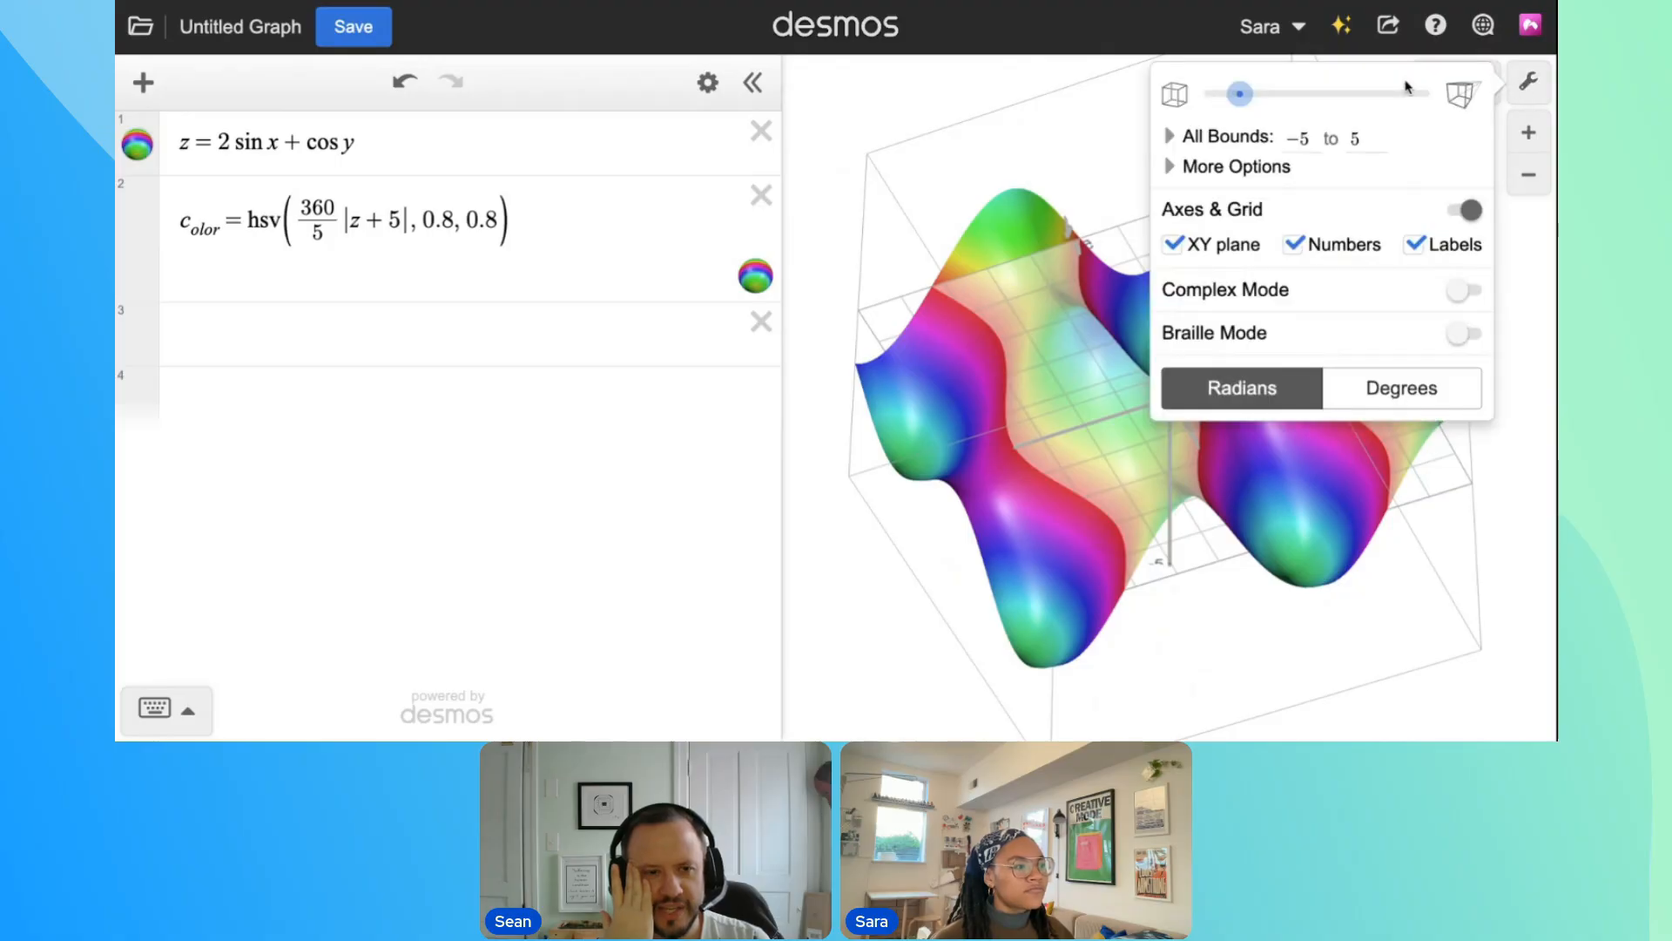
click(1193, 247)
click(1307, 245)
click(1526, 85)
drag(1124, 335, 1191, 596)
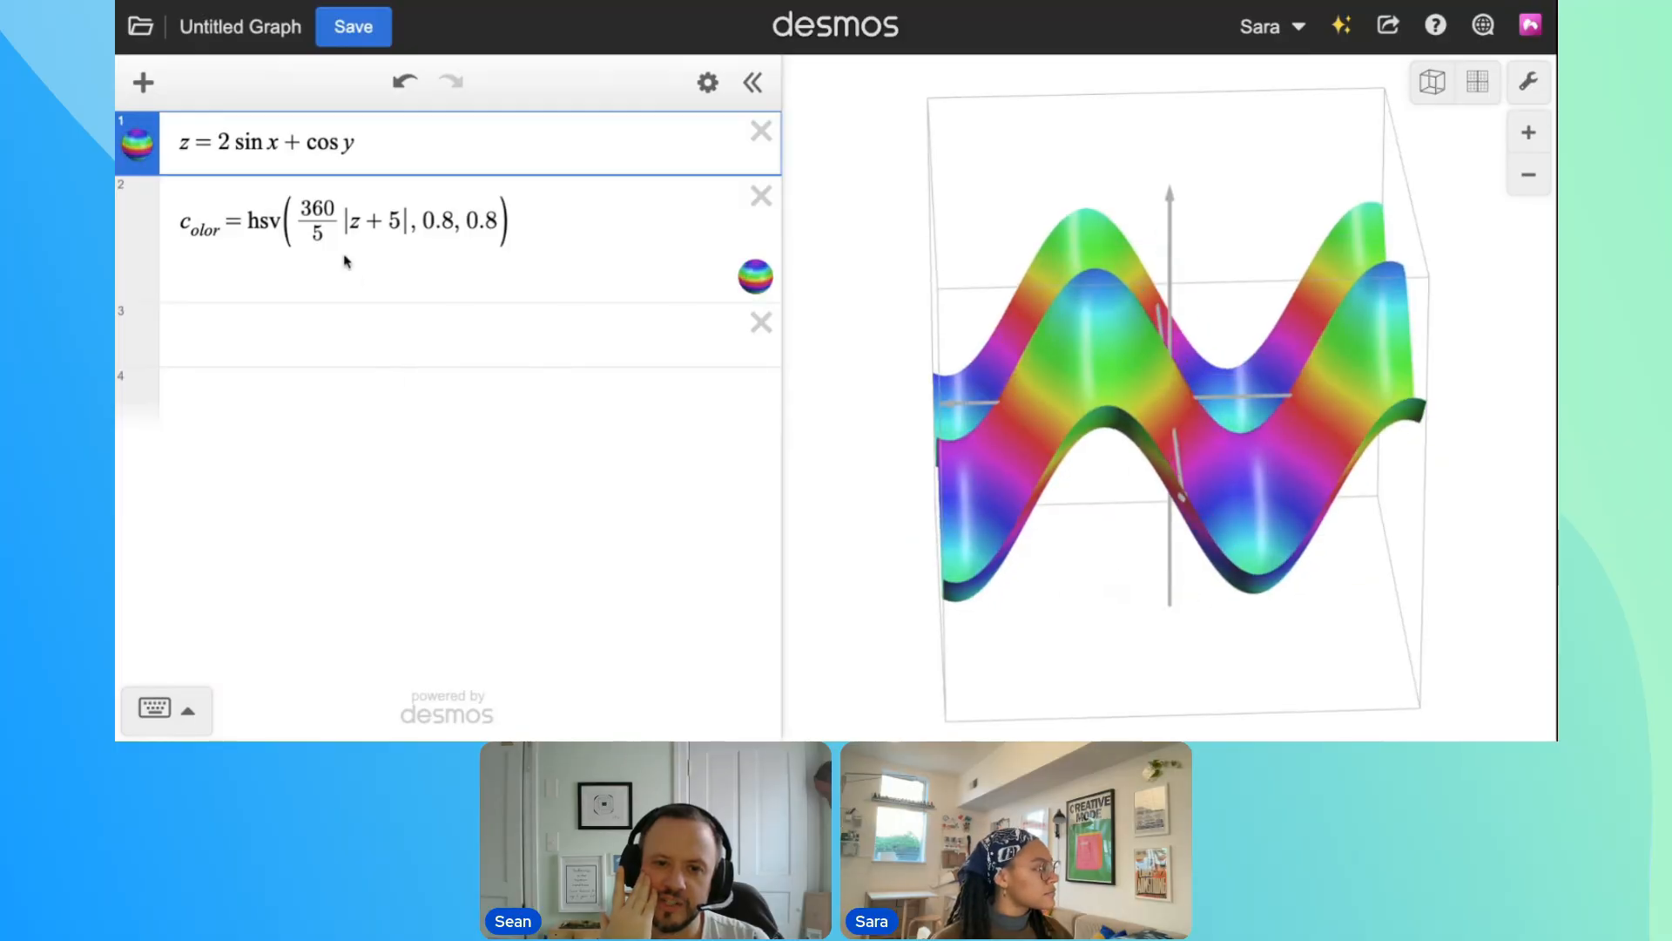
Set the denominator of the hue fraction in c_olor to 10
click(317, 233)
text(10)
drag(1158, 411, 1076, 410)
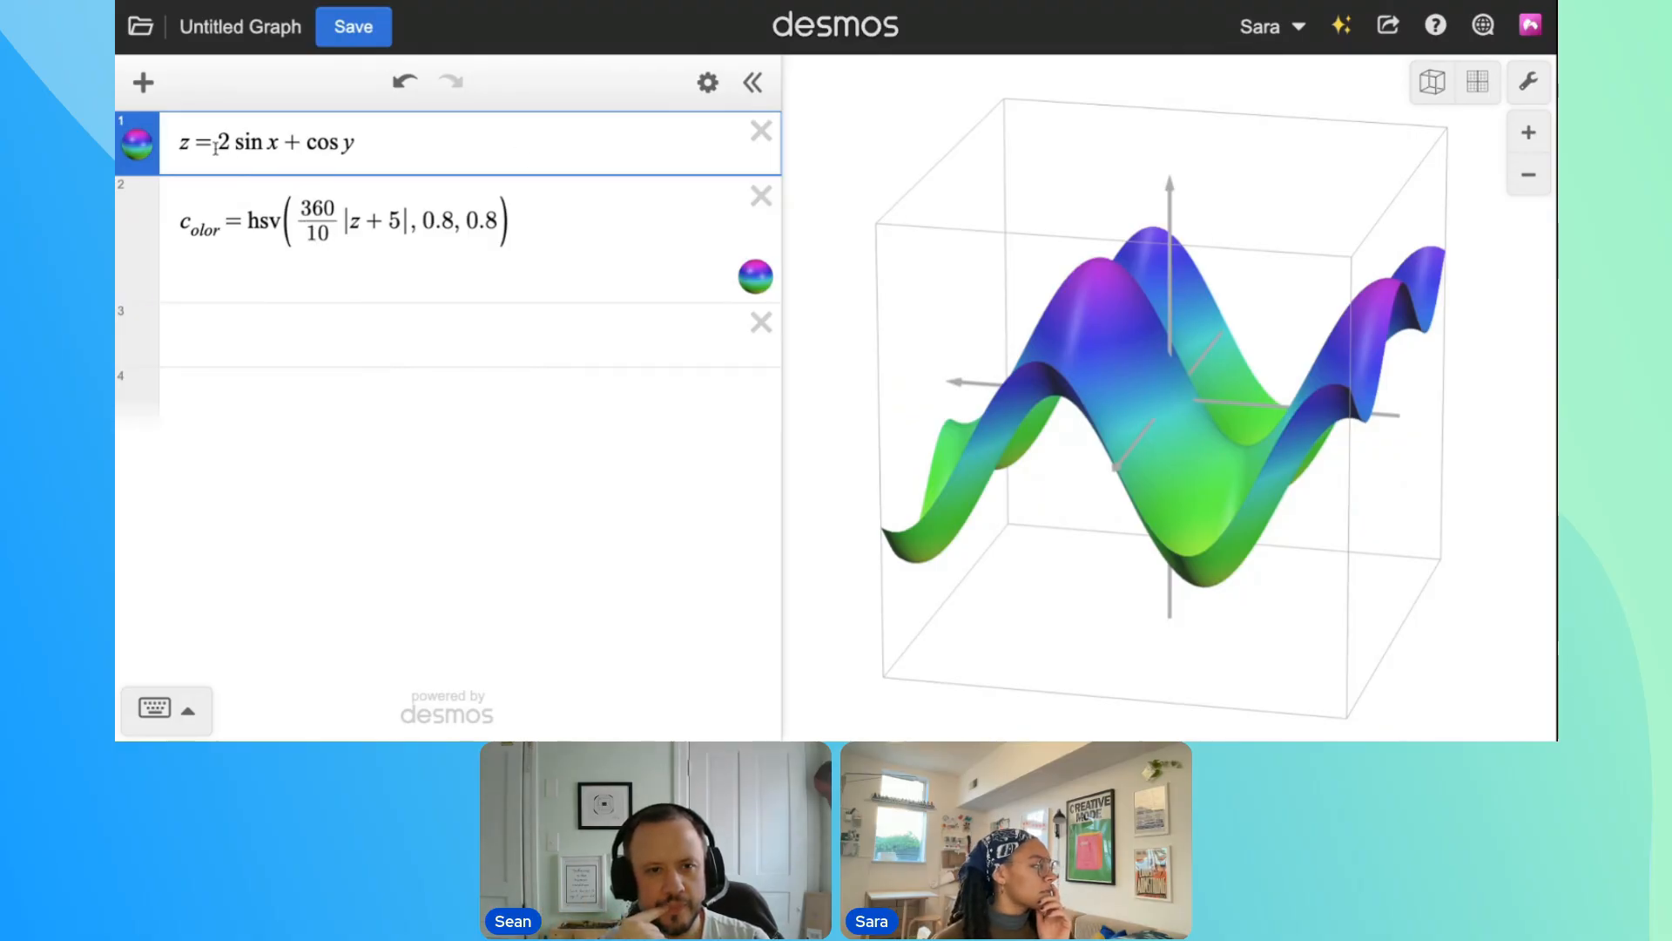
Set the denominator of the hue fraction to 6 and switch to the straight-down view of the surface
double_click(324, 232)
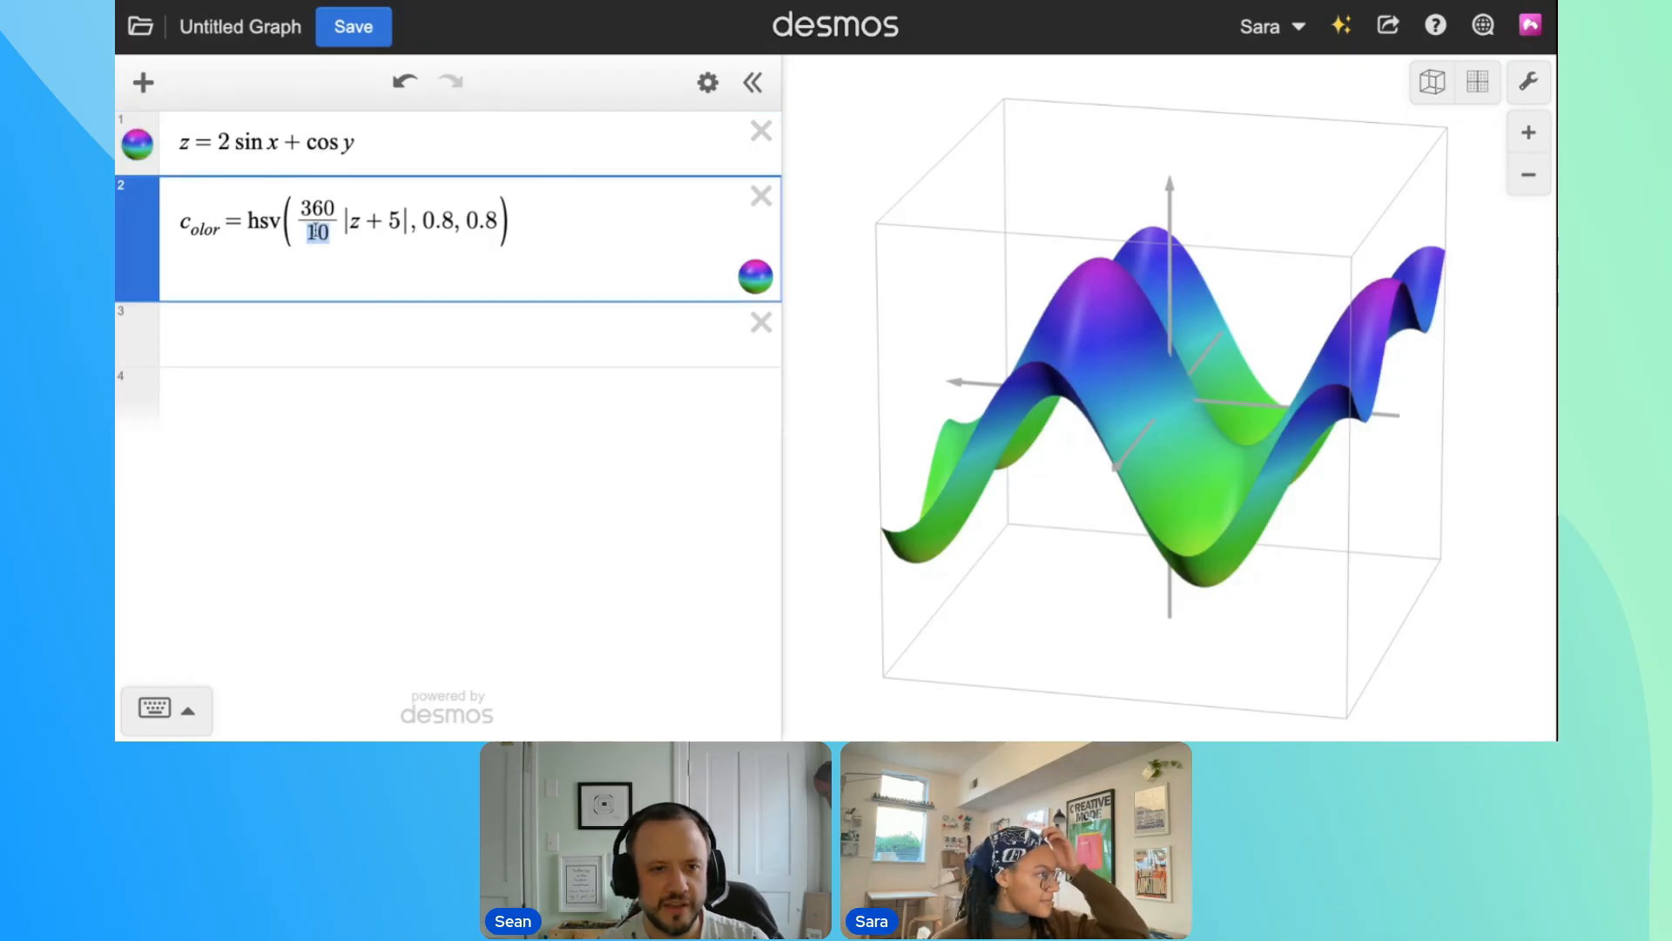
drag(1218, 420, 1446, 531)
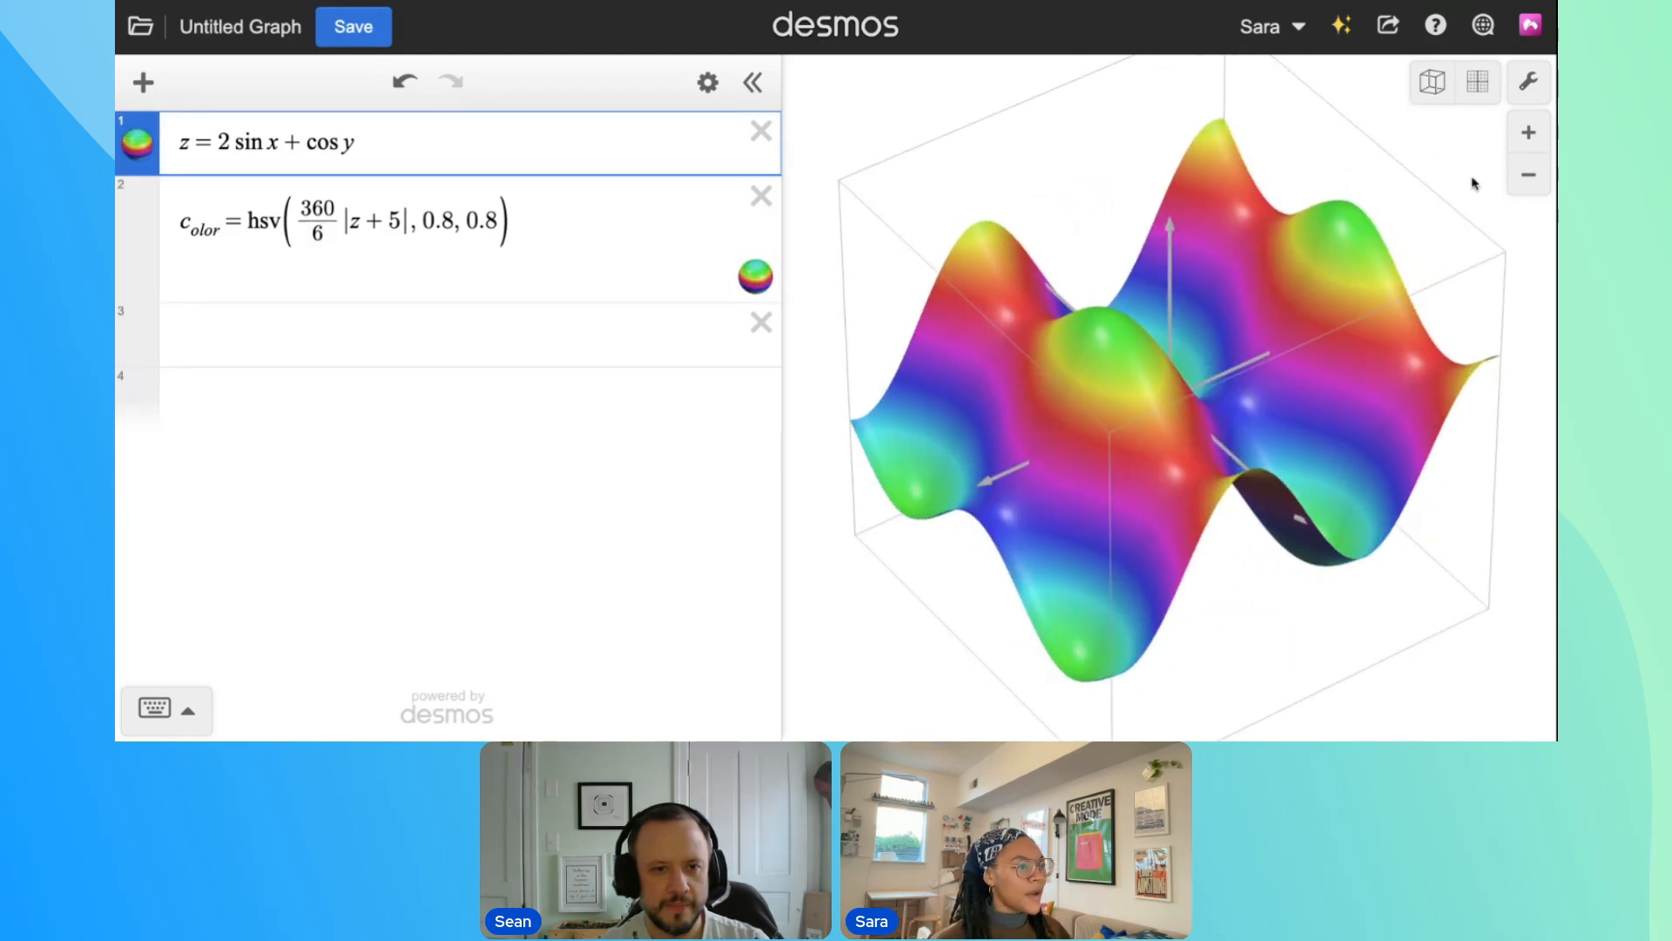
click(1479, 89)
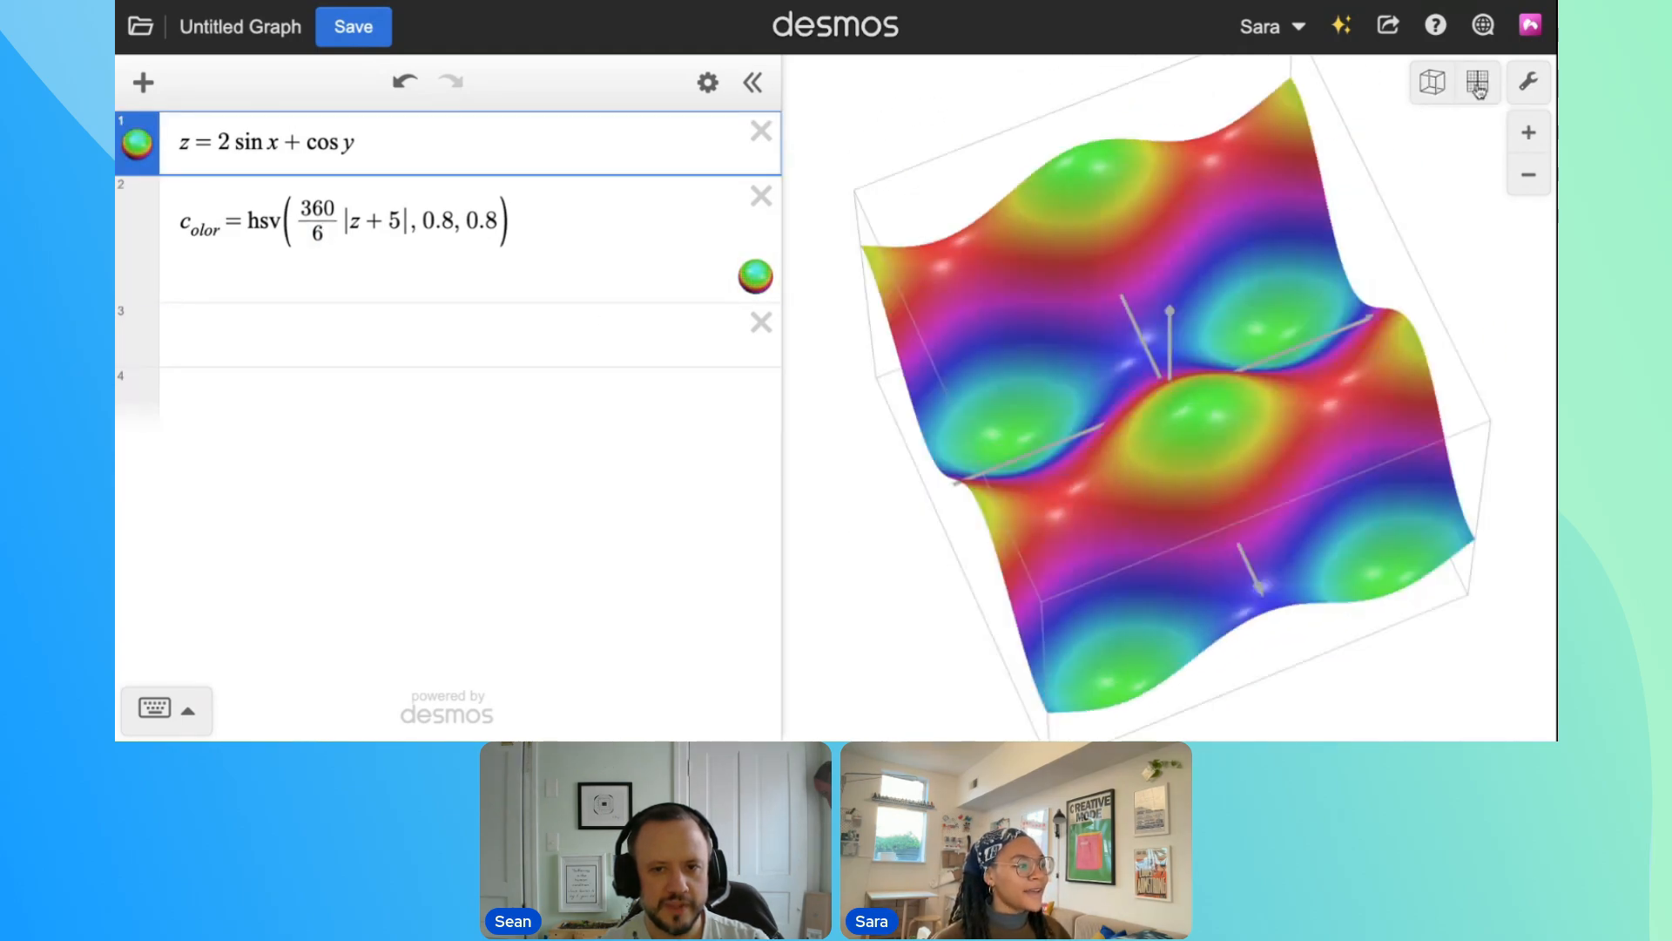
Turn off the axes and grid entirely and return the graph to the straight-down view
click(1528, 81)
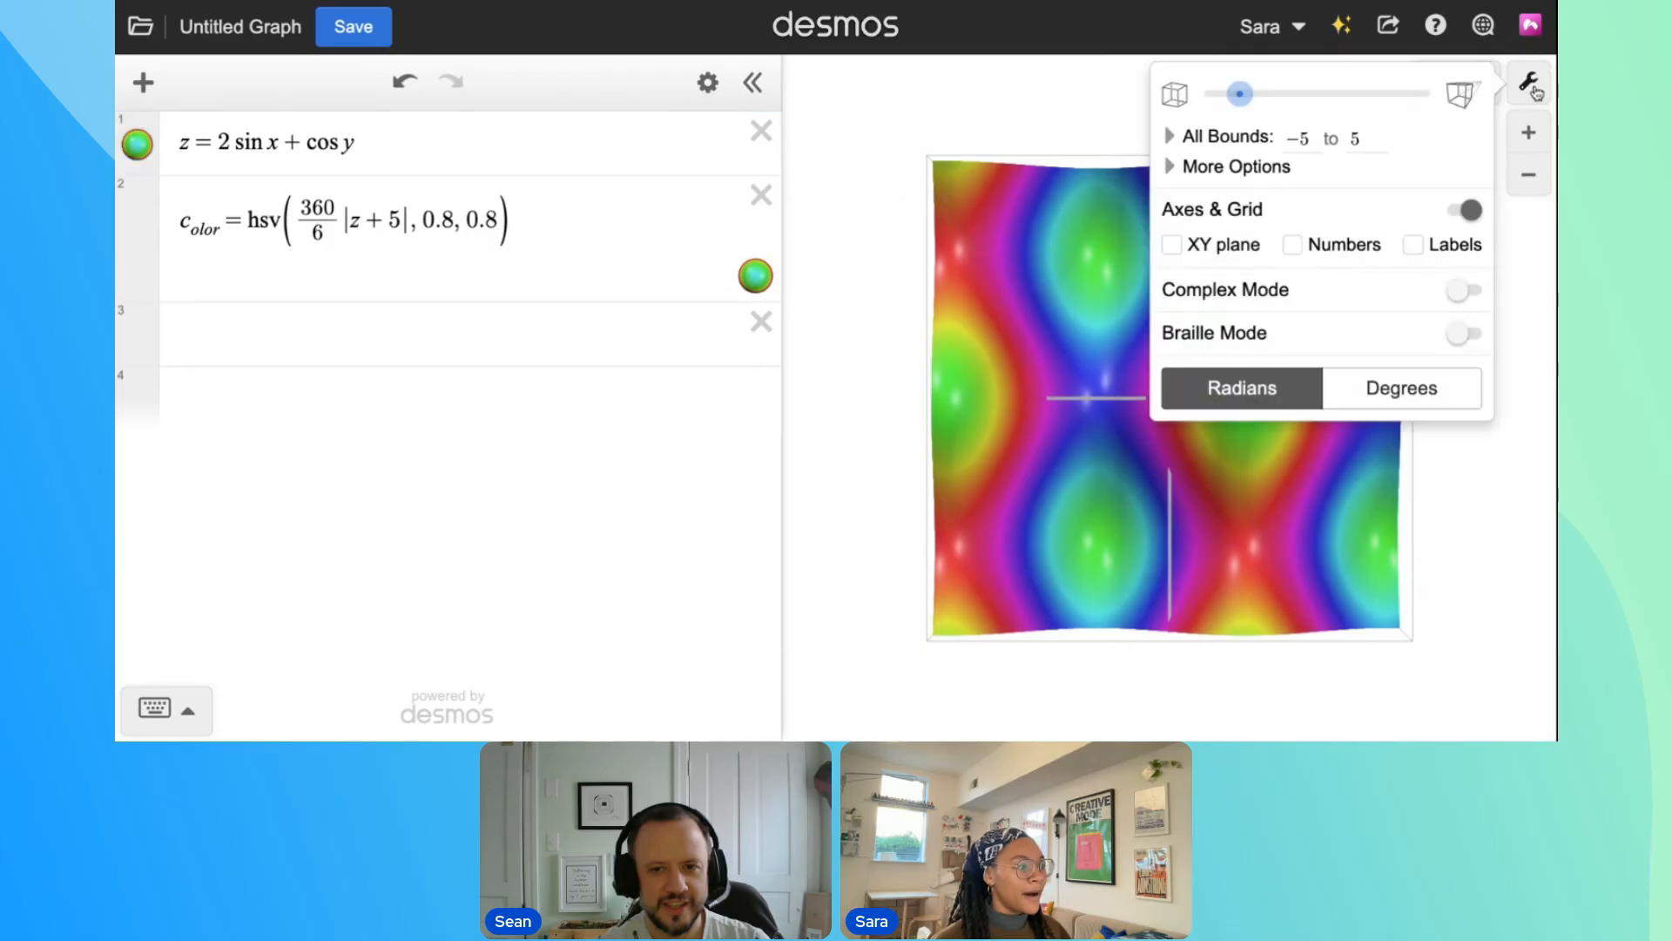
click(1472, 211)
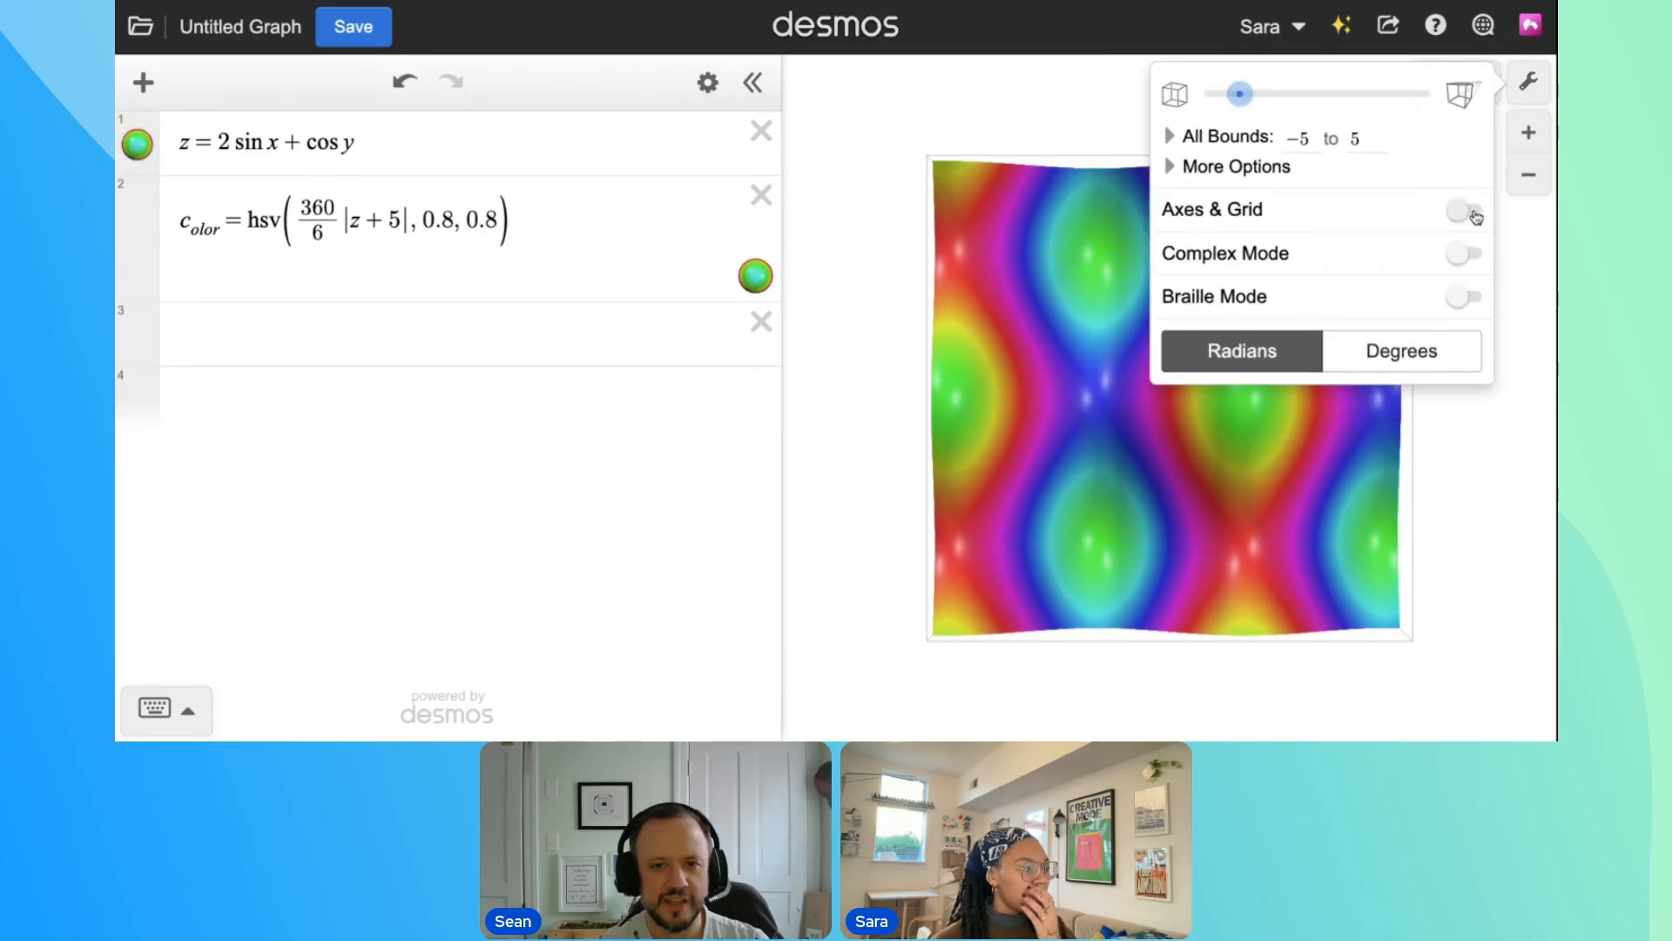
click(1525, 86)
drag(1216, 539, 1168, 530)
click(1480, 82)
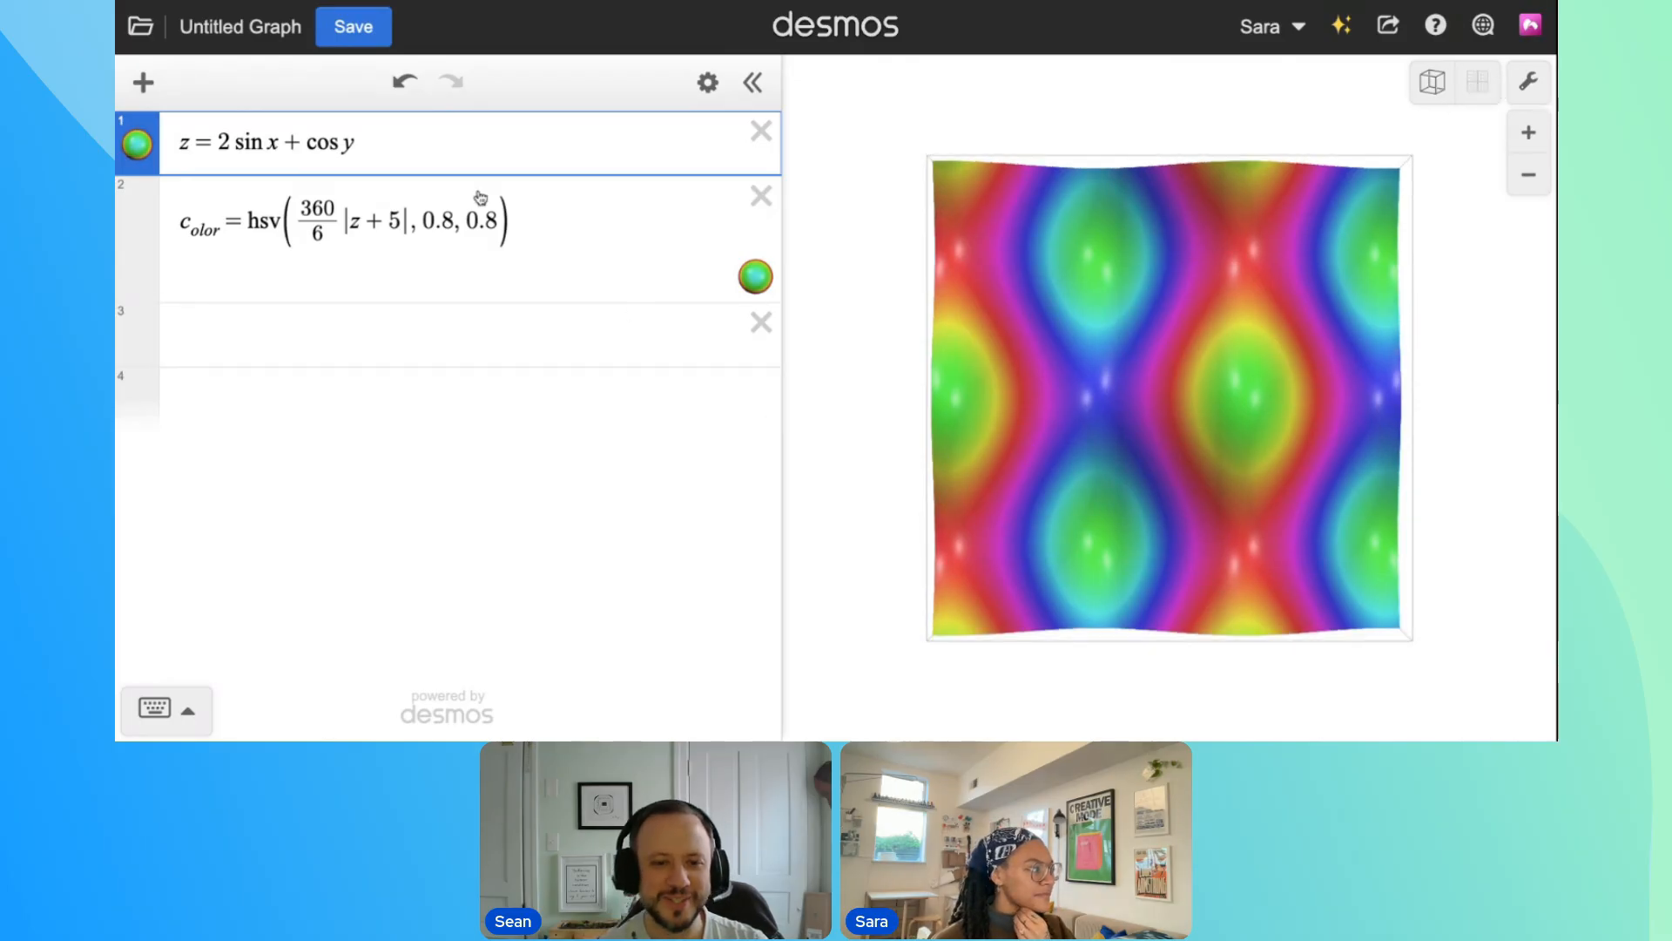
Add the term + 100x after the absolute value in the hue of c_olor
click(415, 221)
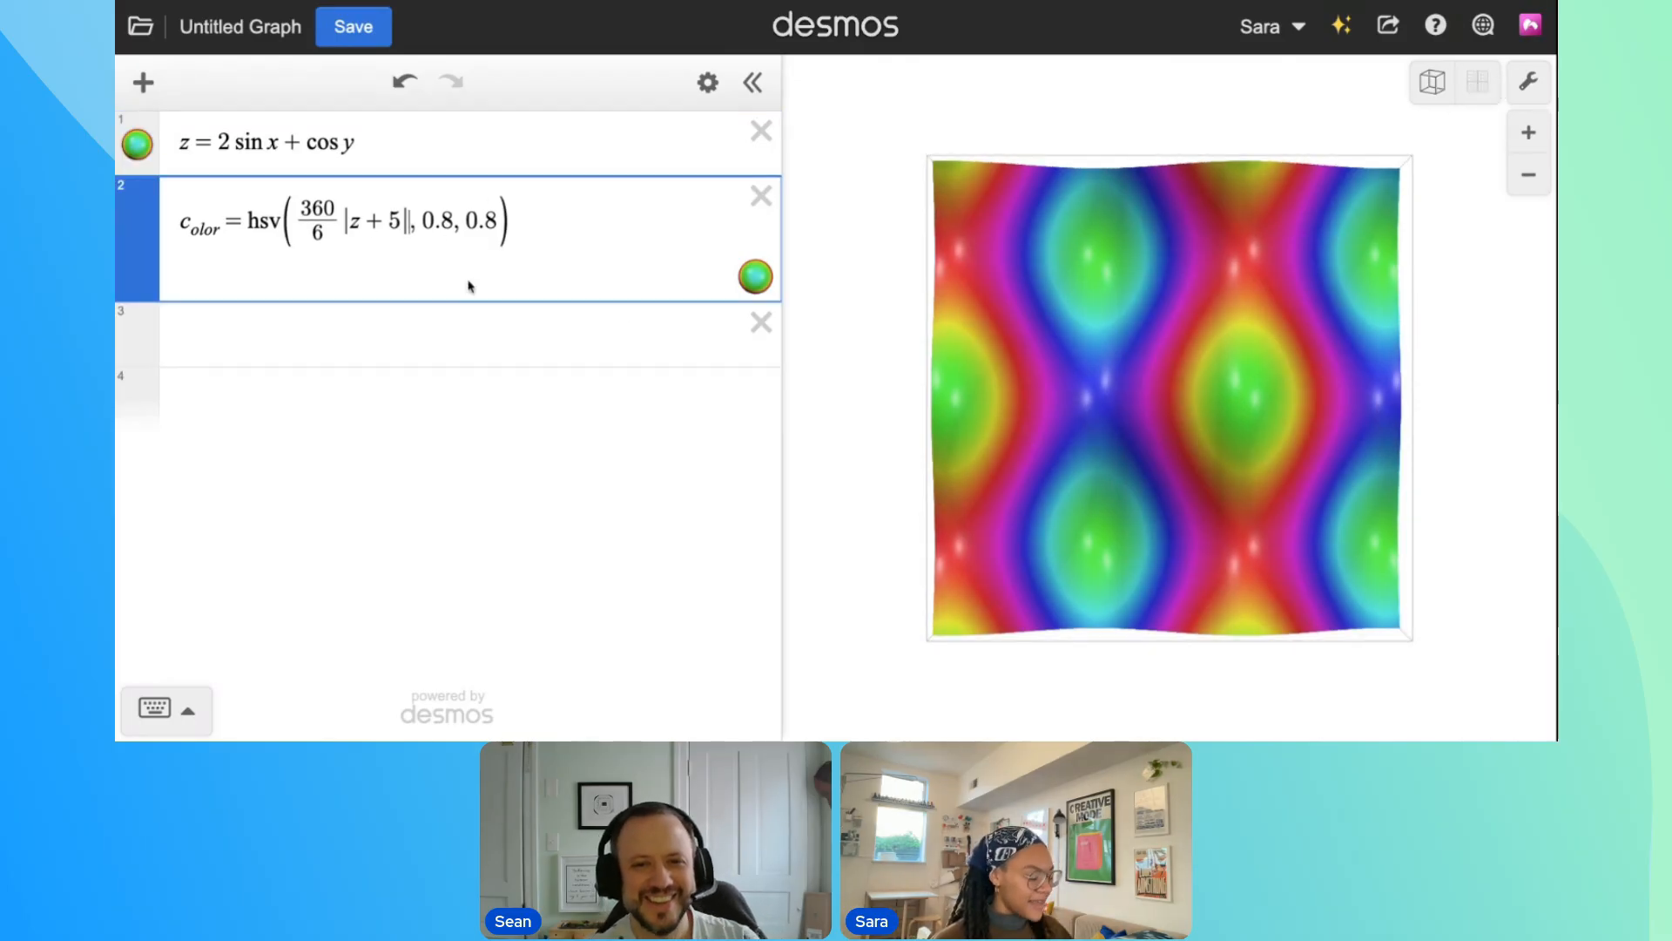
text(+x)
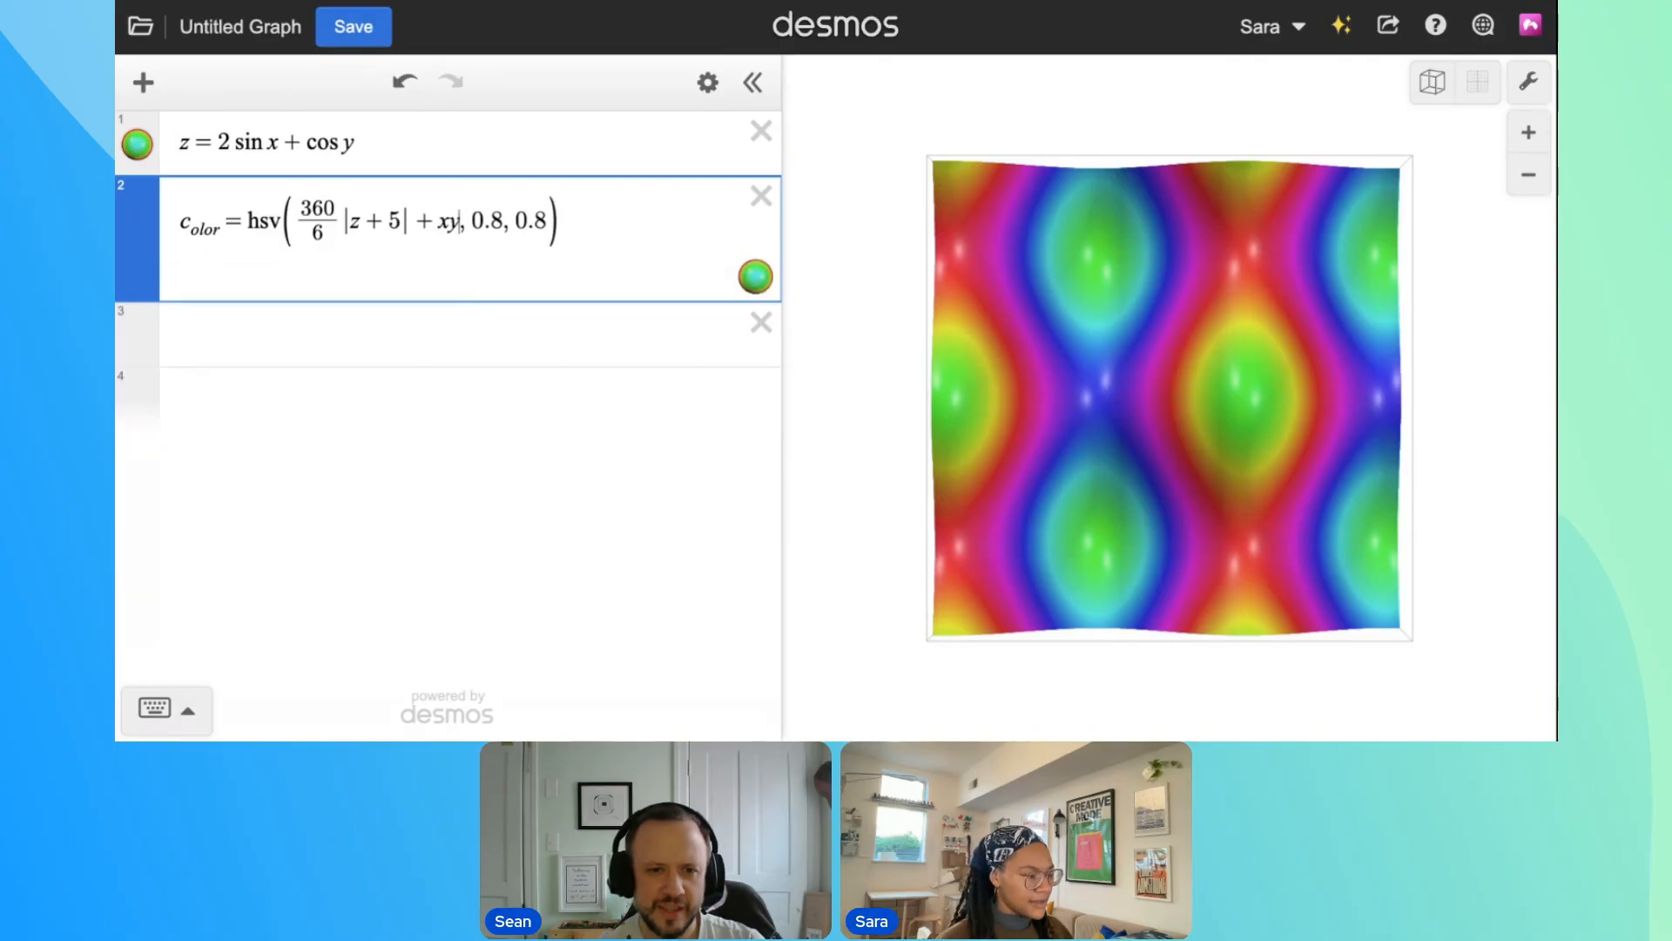
key(BackSpace)
text(100x, )
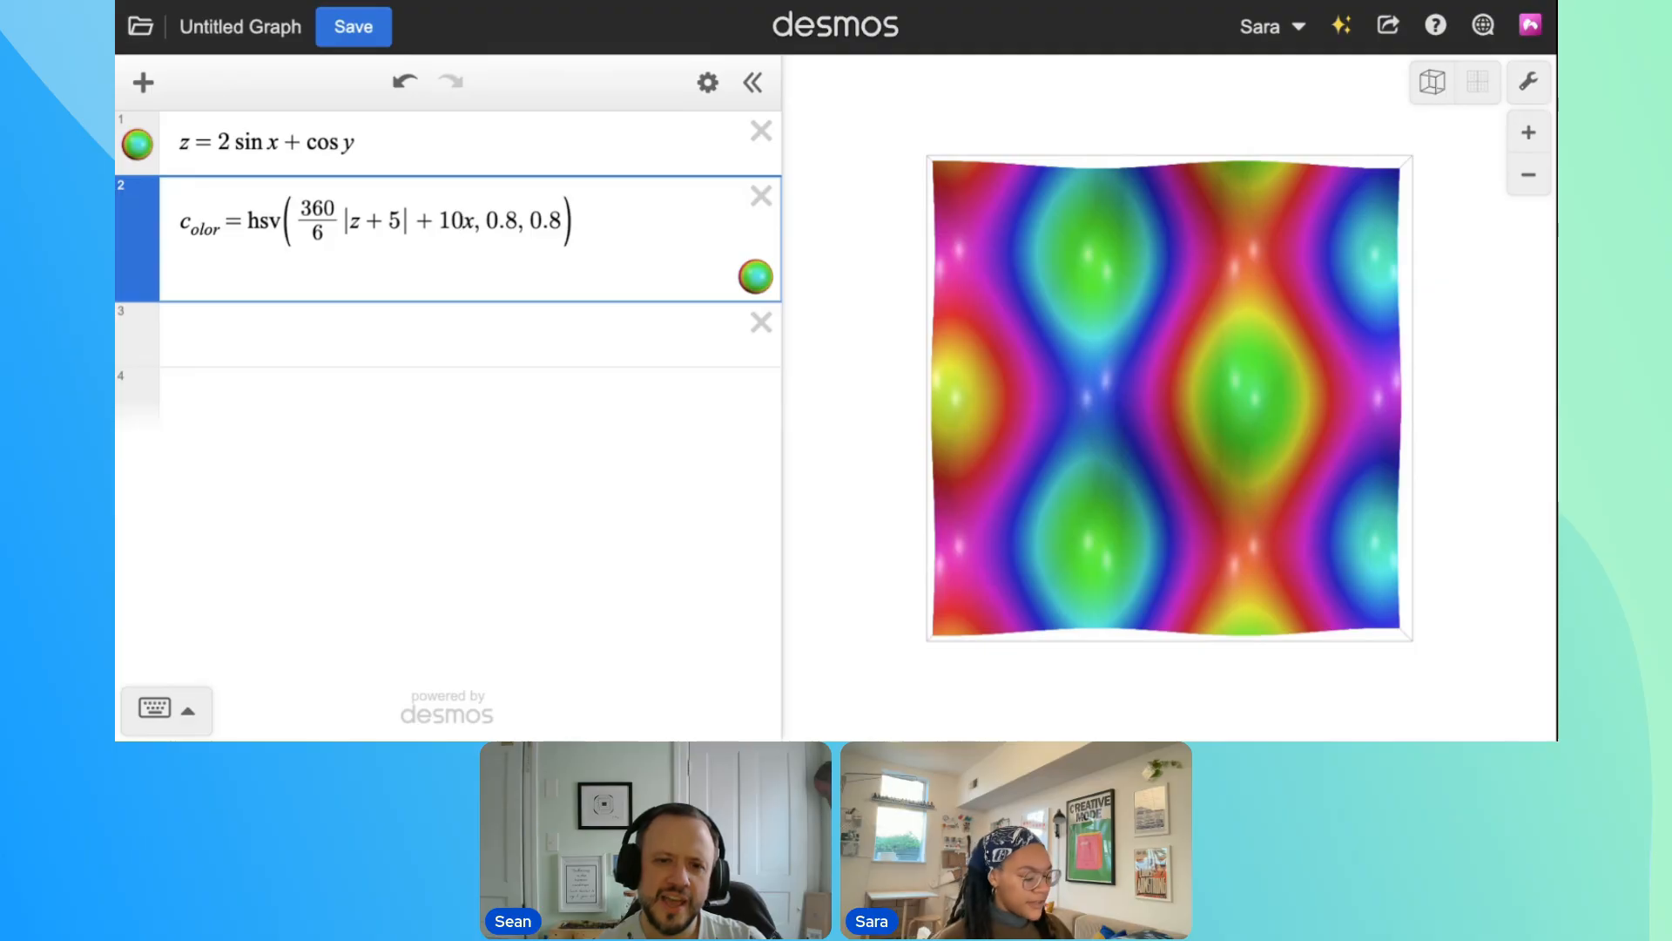
text(0)
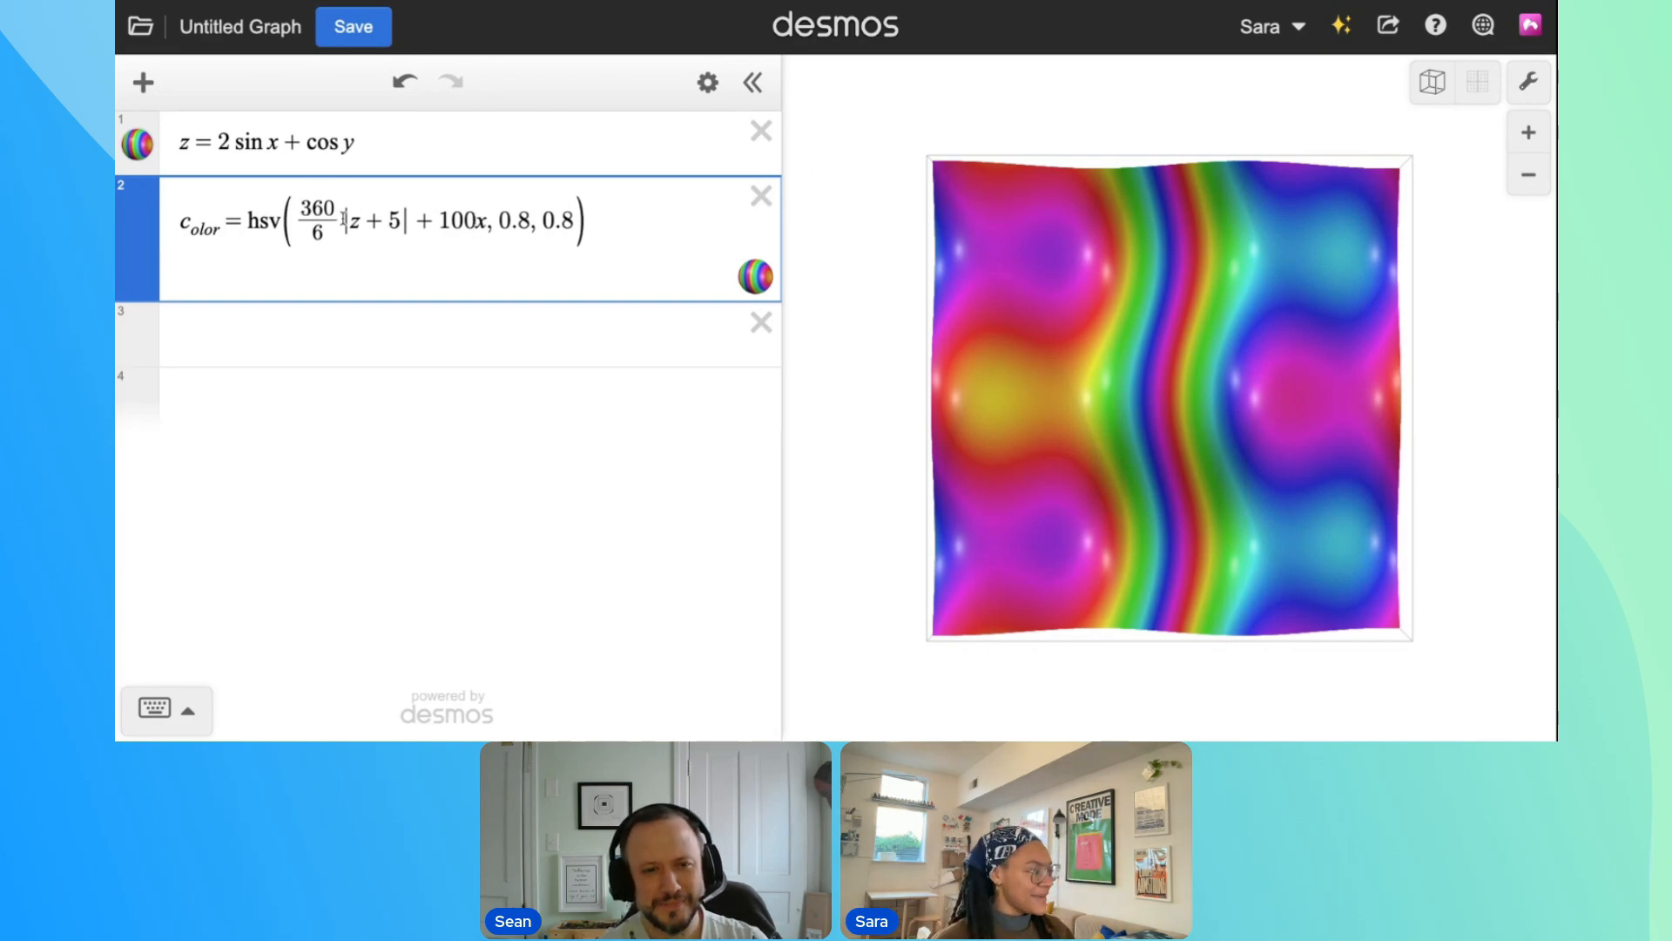
Set the numerator of the hue fraction to 180 and change the x term to 100|x − 5|
click(460, 221)
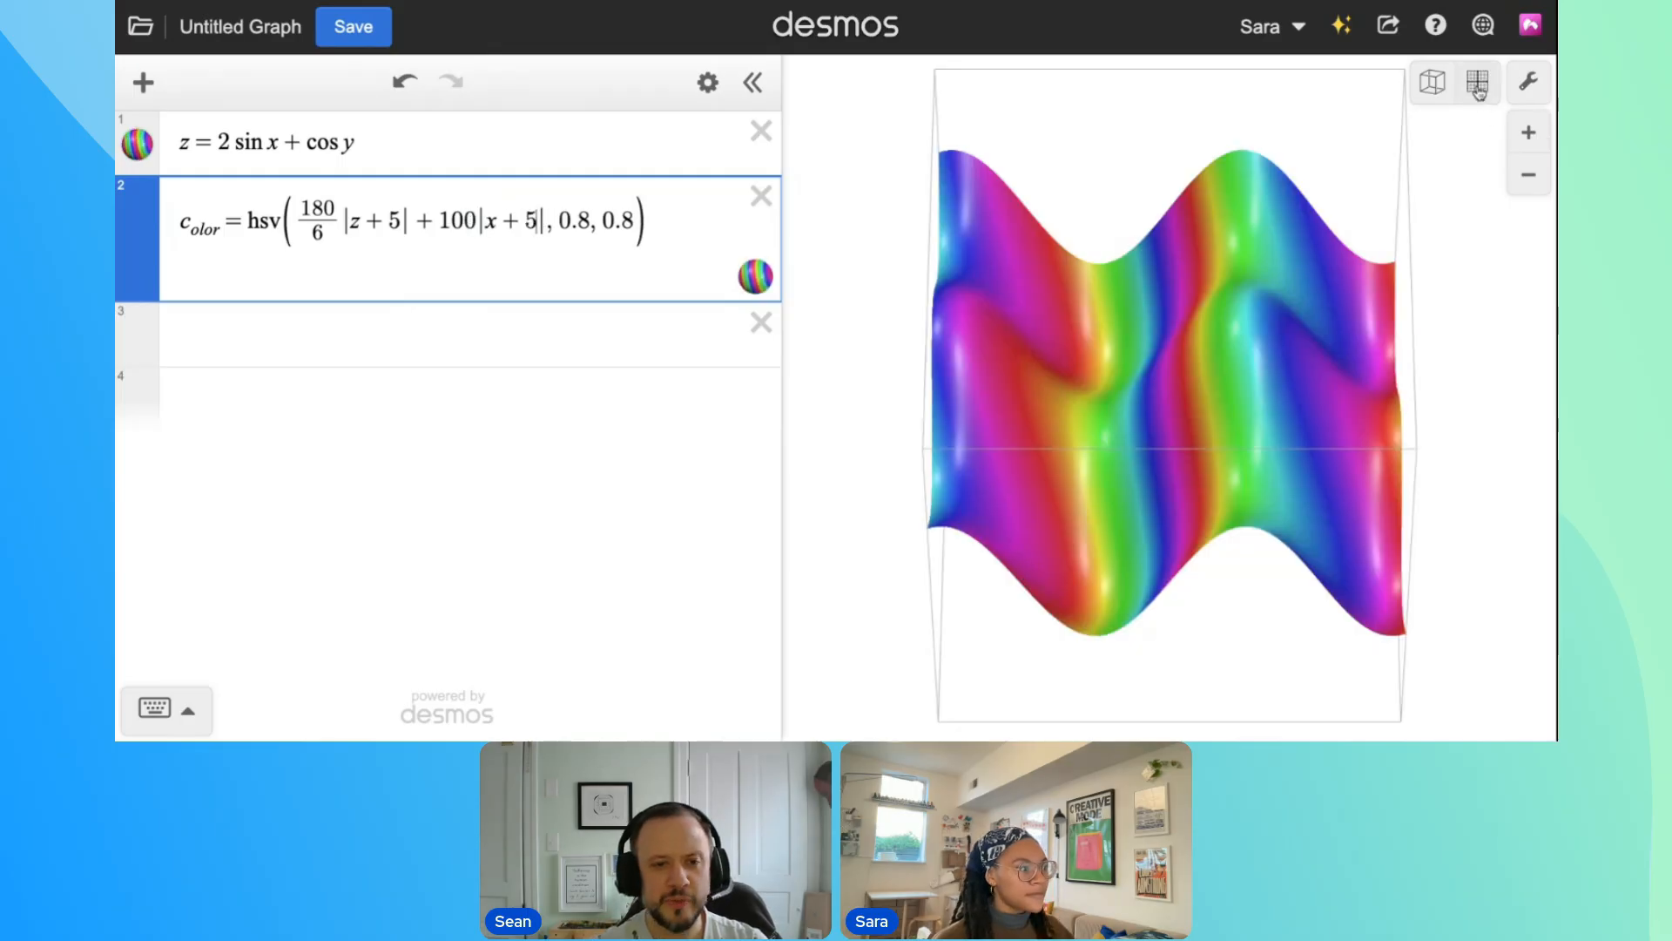
click(1478, 87)
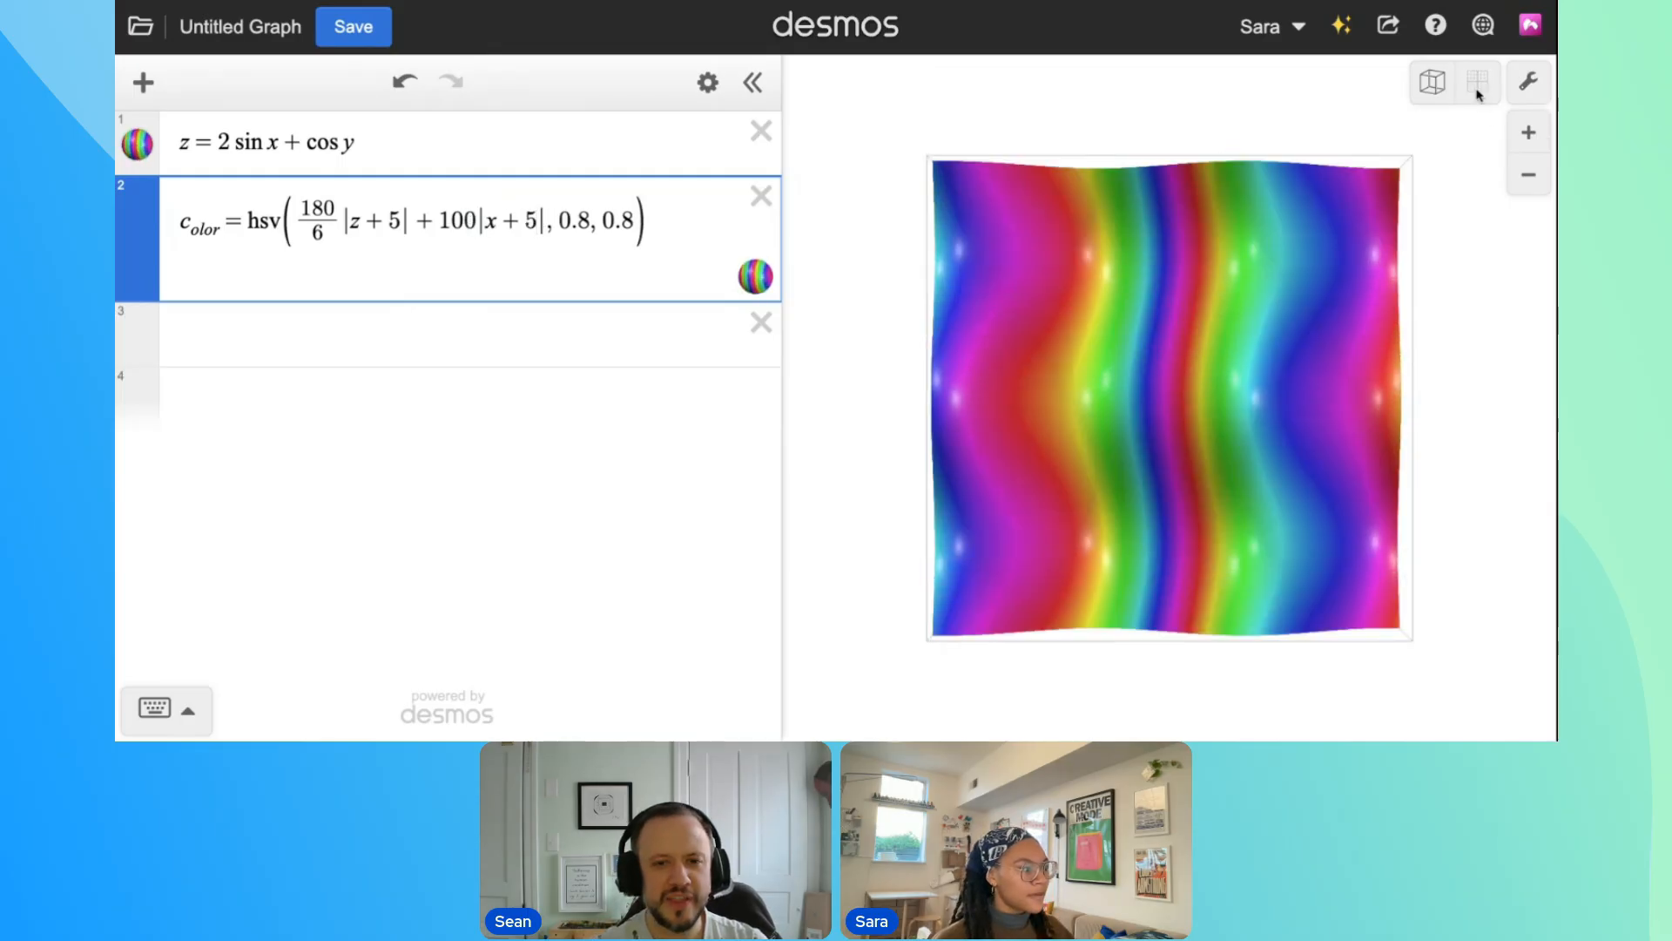
key(BackSpace)
text(-)
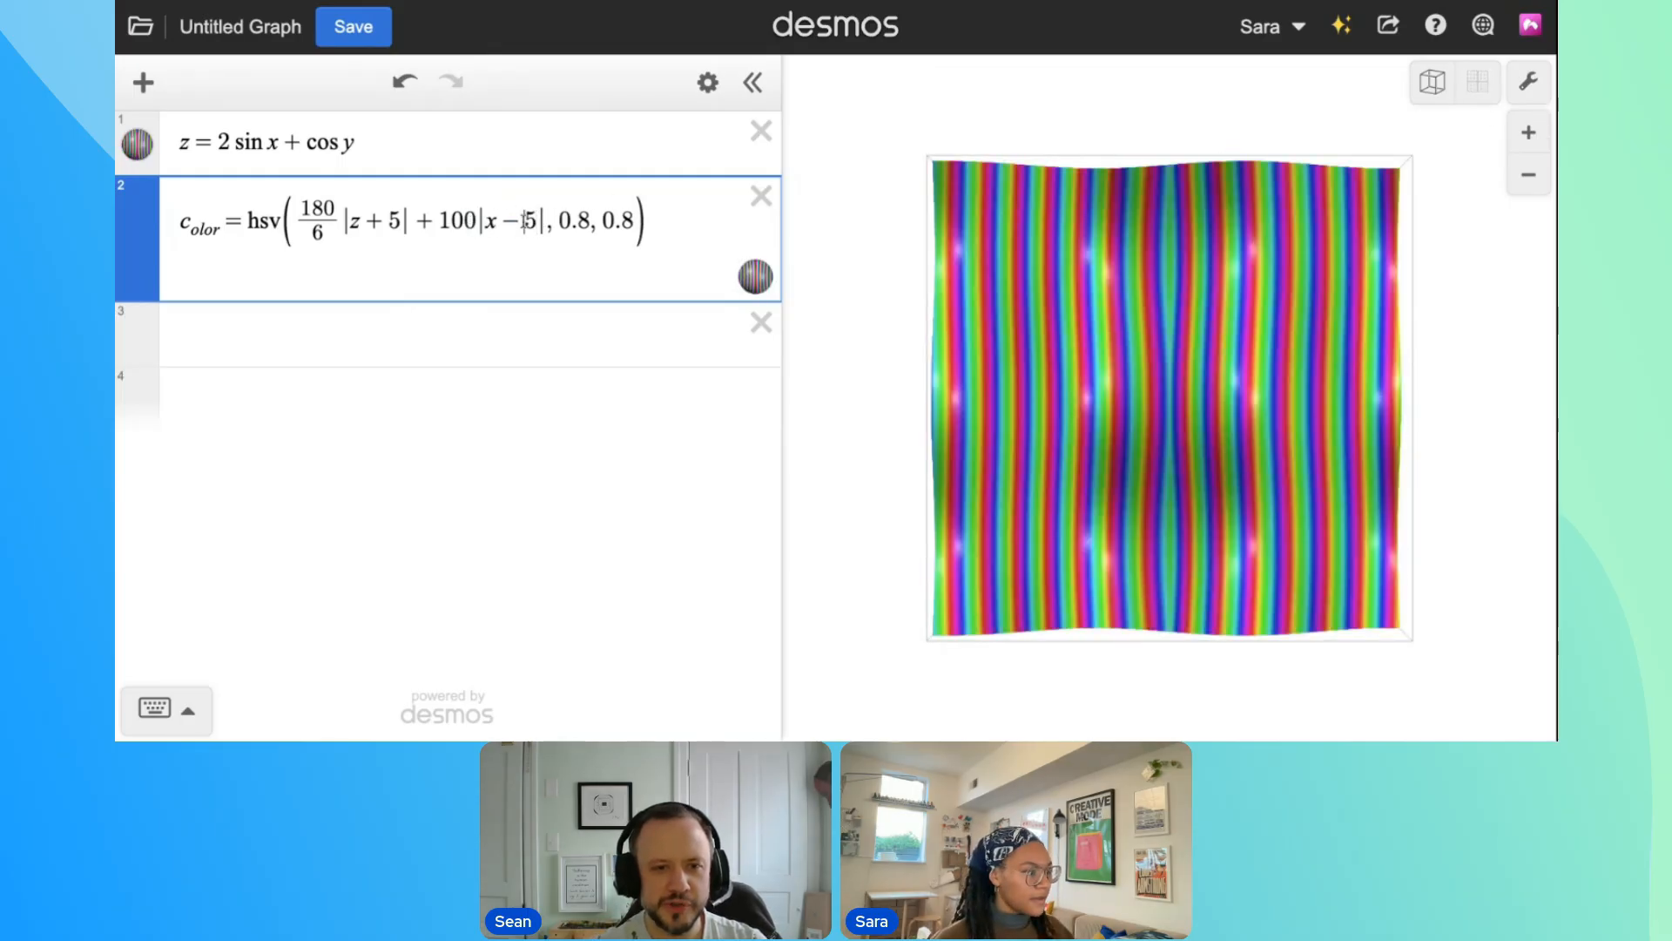
Change the second absolute value in the hue to |y + x − 5|
click(498, 221)
key(BackSpace)
text(yX)
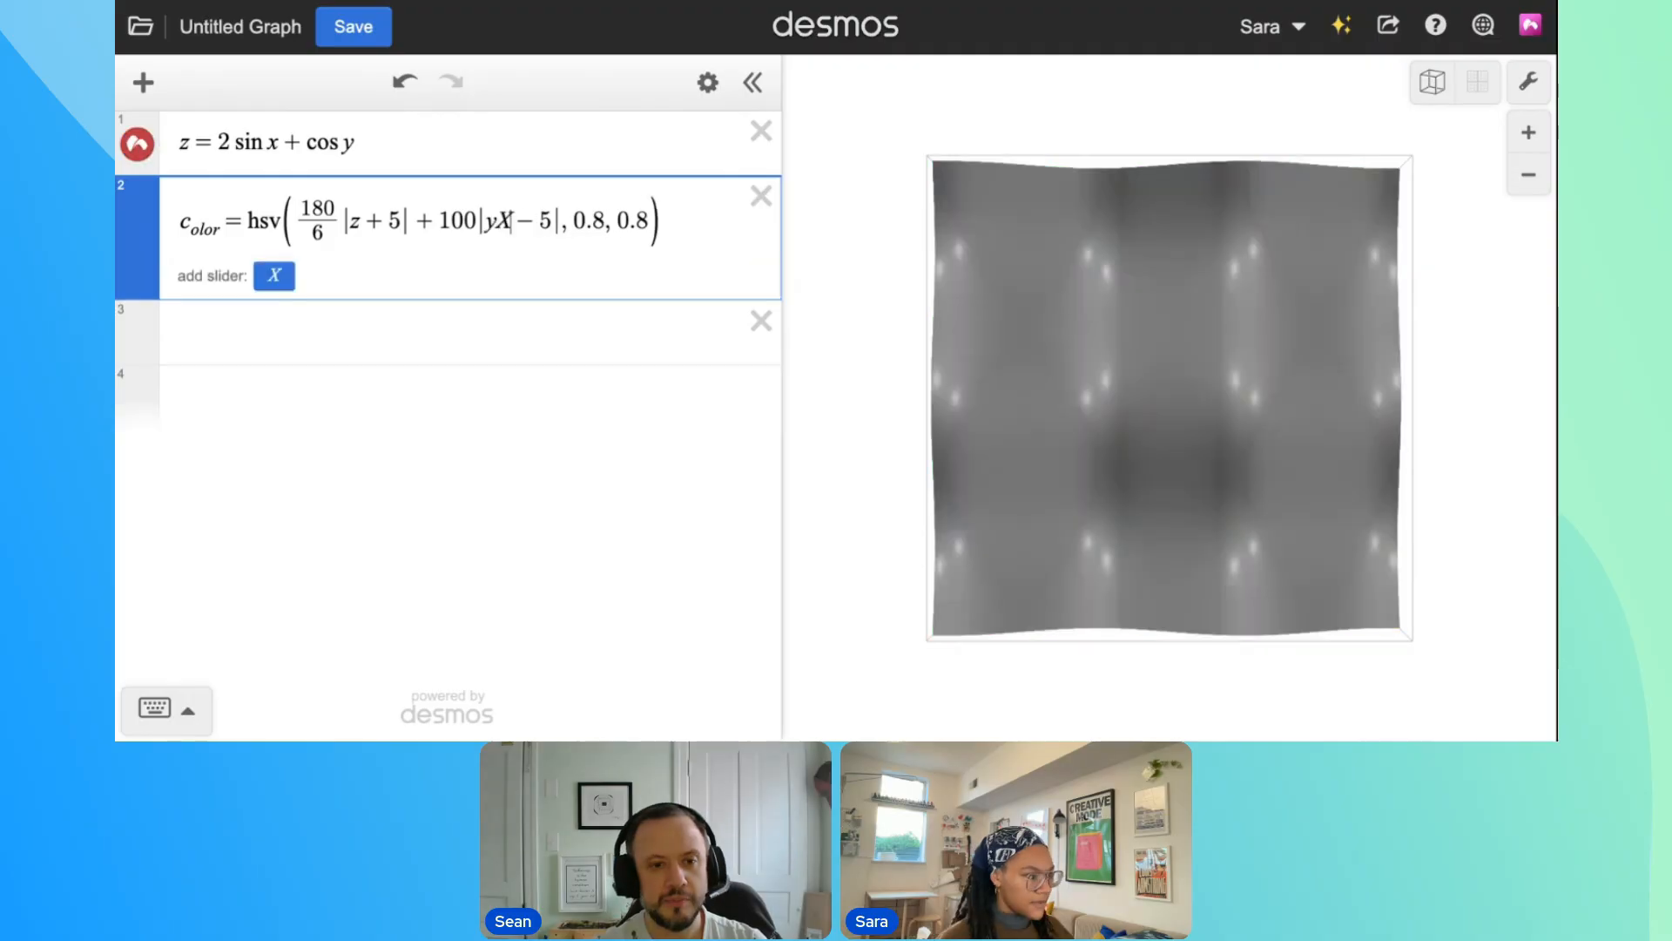
key(BackSpace)
text(+x)
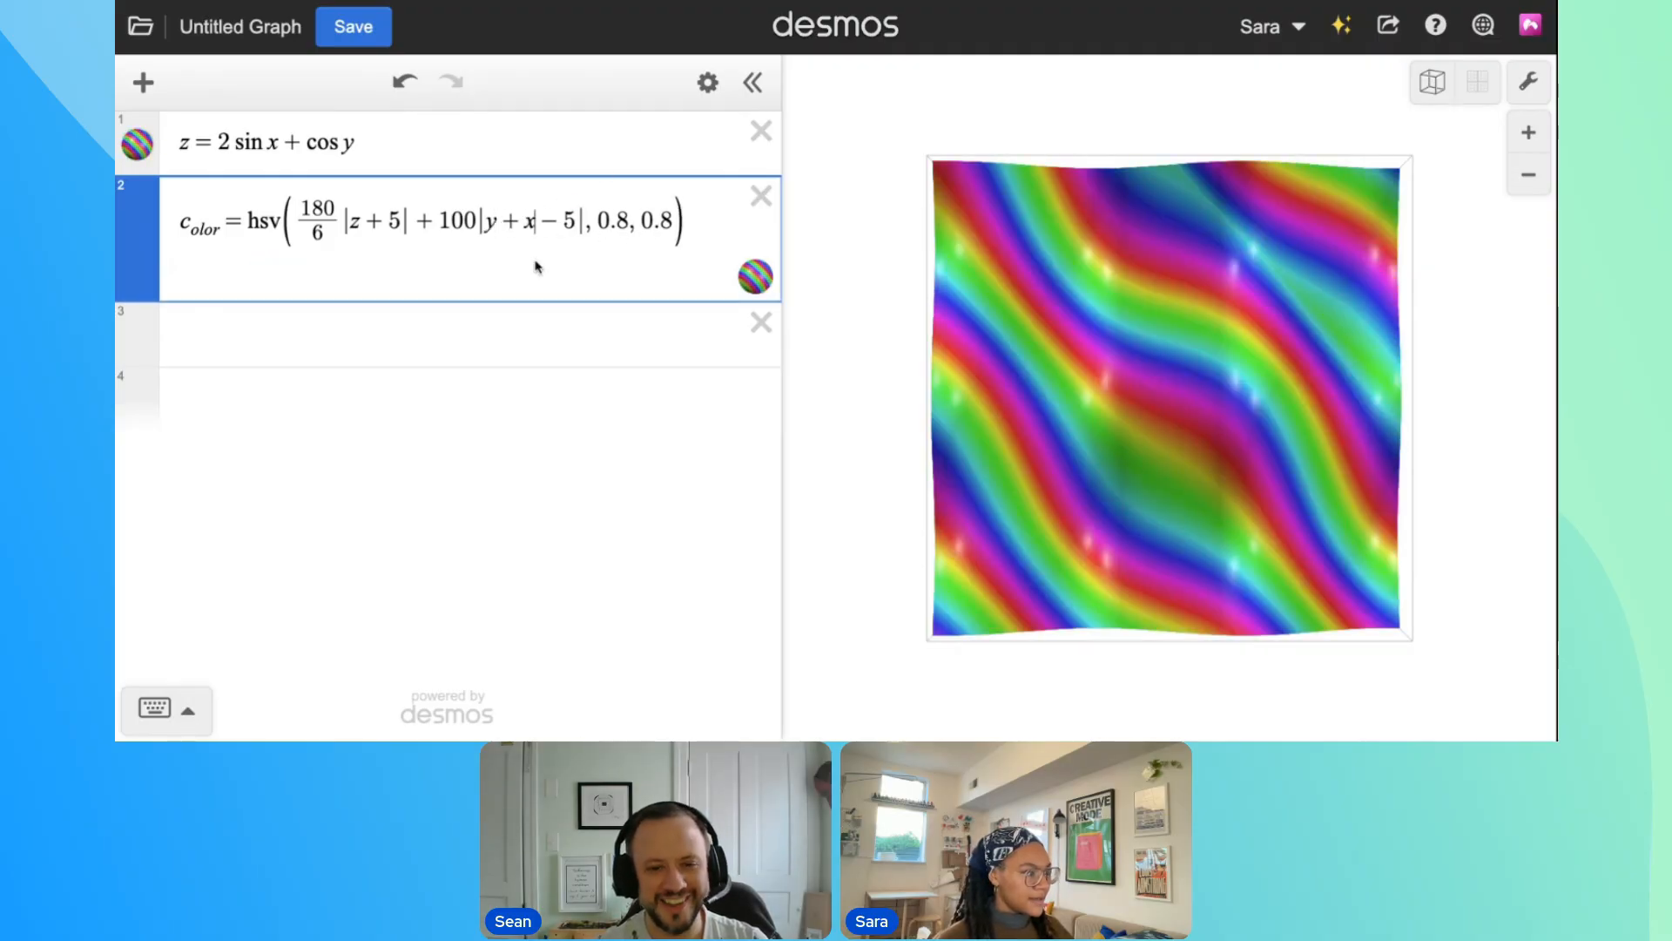
Try 120 as the coefficient of |y + x − 5| in the hue, and set it to 10
click(467, 222)
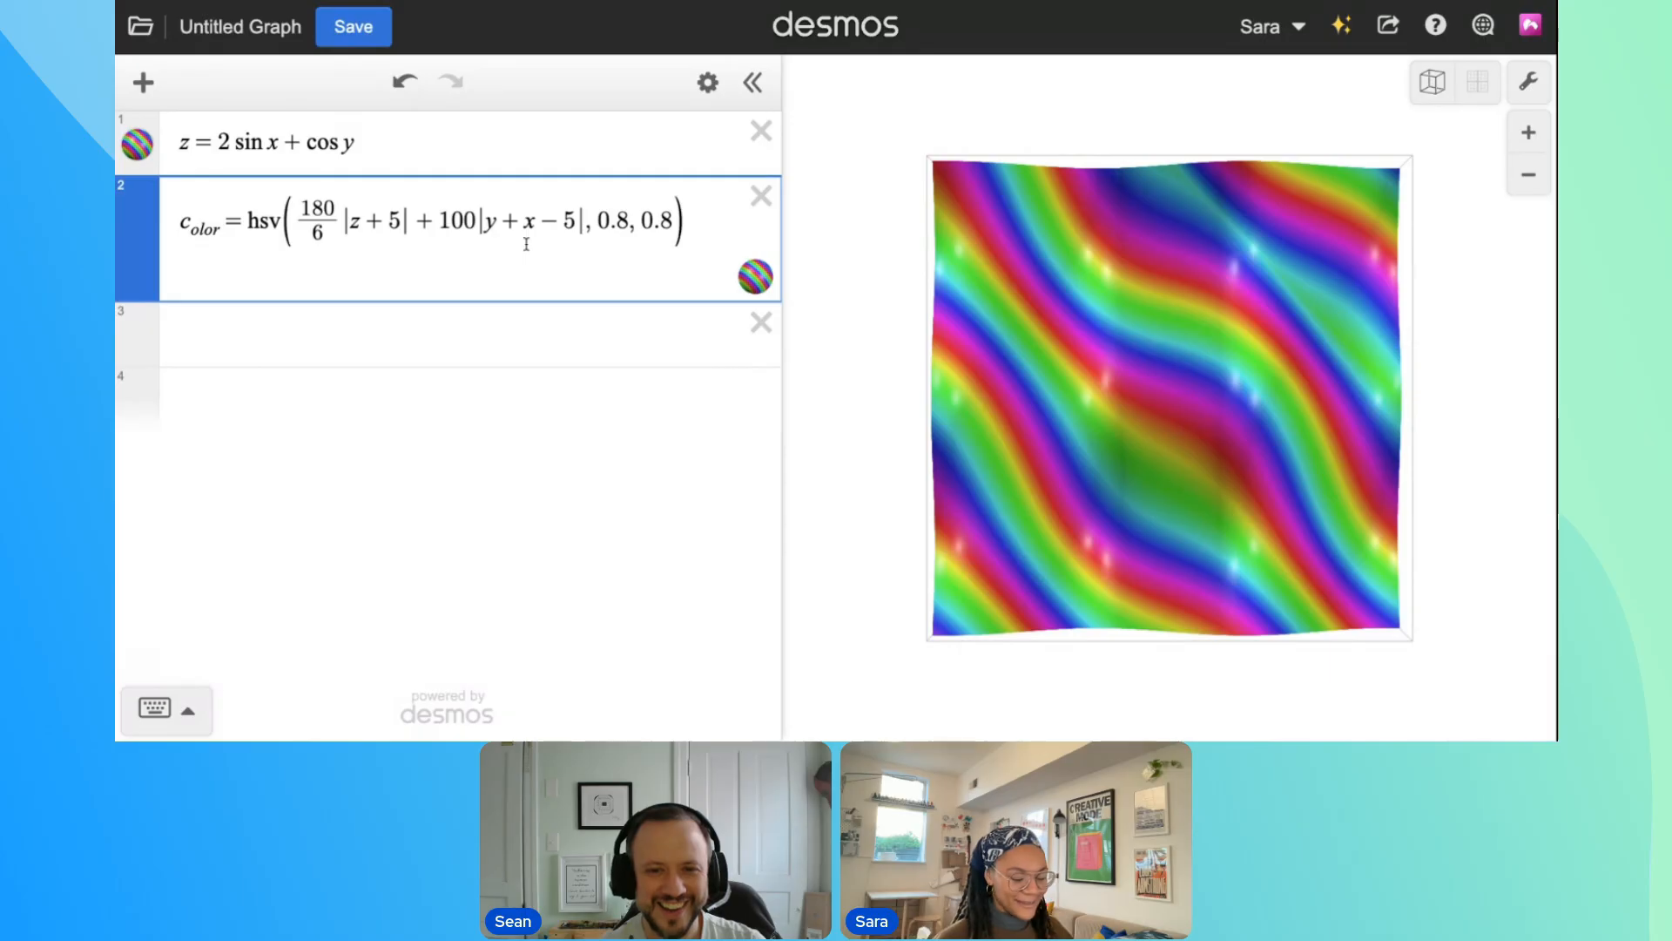
key(BackSpace)
text(2)
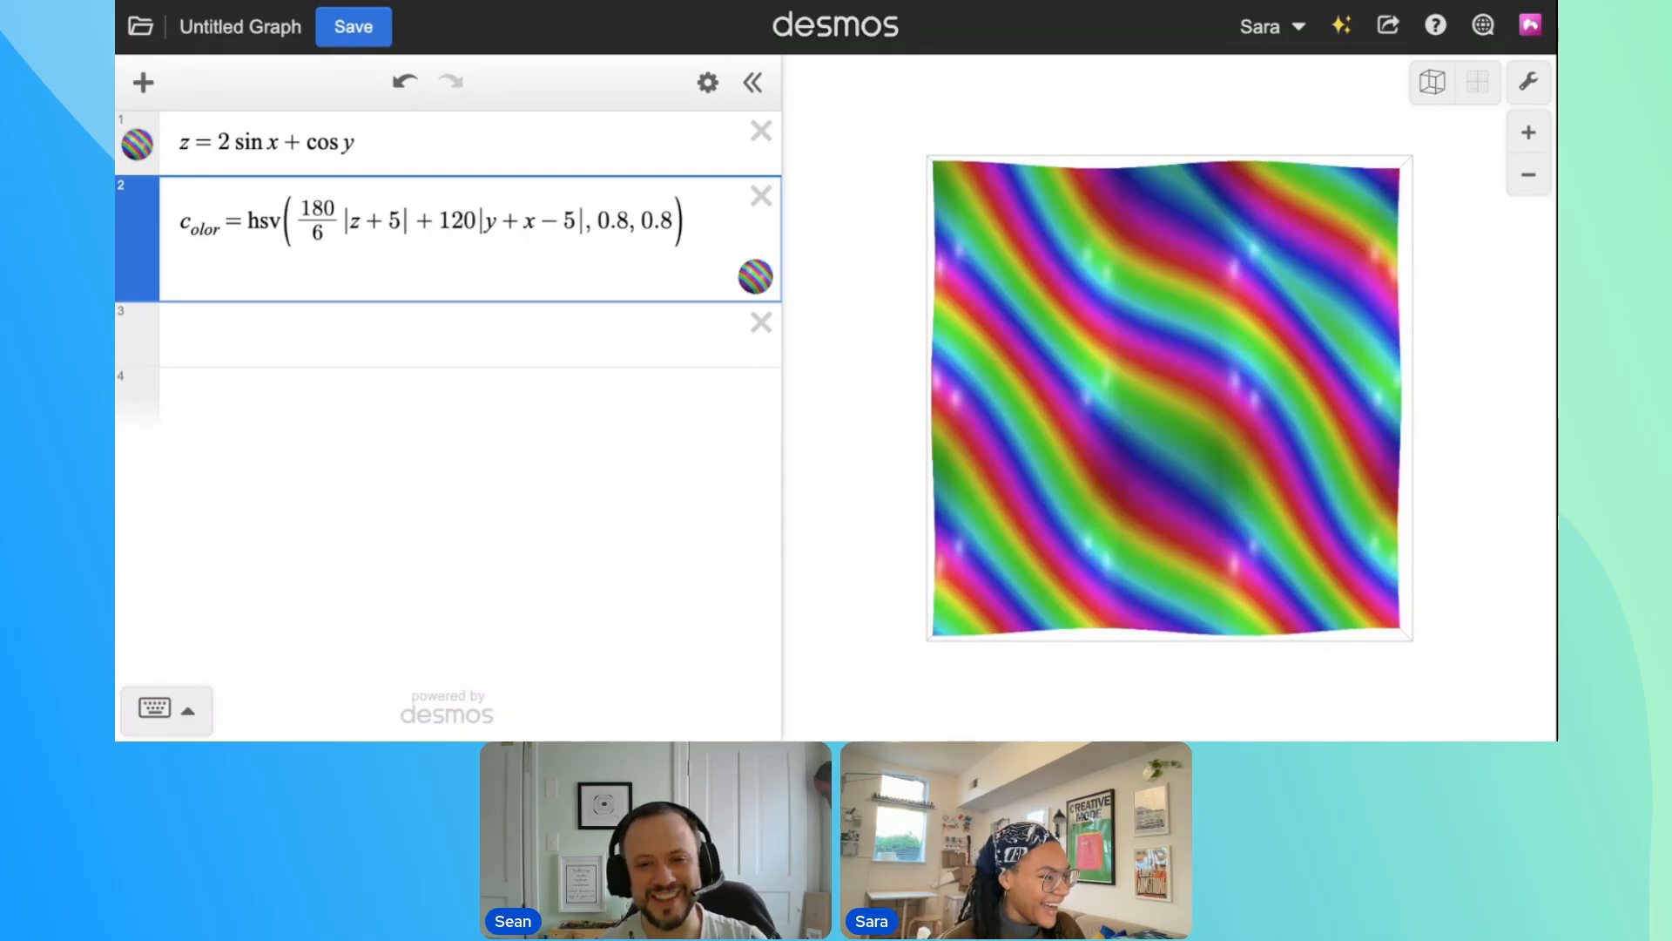
key(BackSpace)
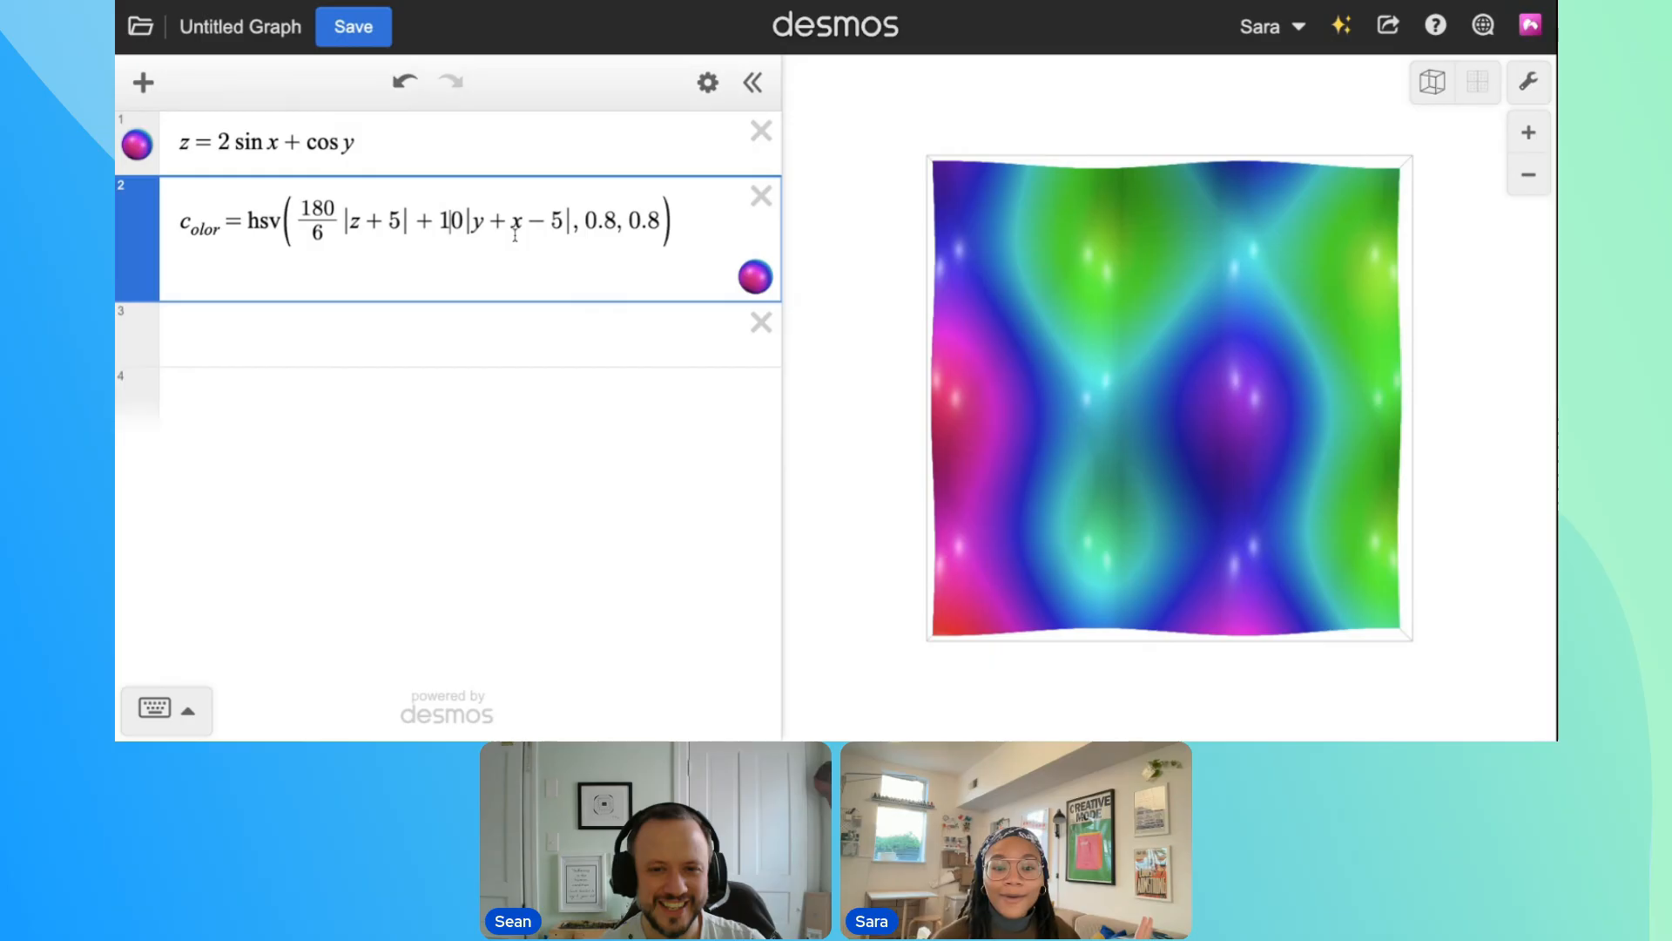
Tilt the surface briefly, return it to the straight-down view and open the graph's sharing options
drag(1167, 383, 1101, 347)
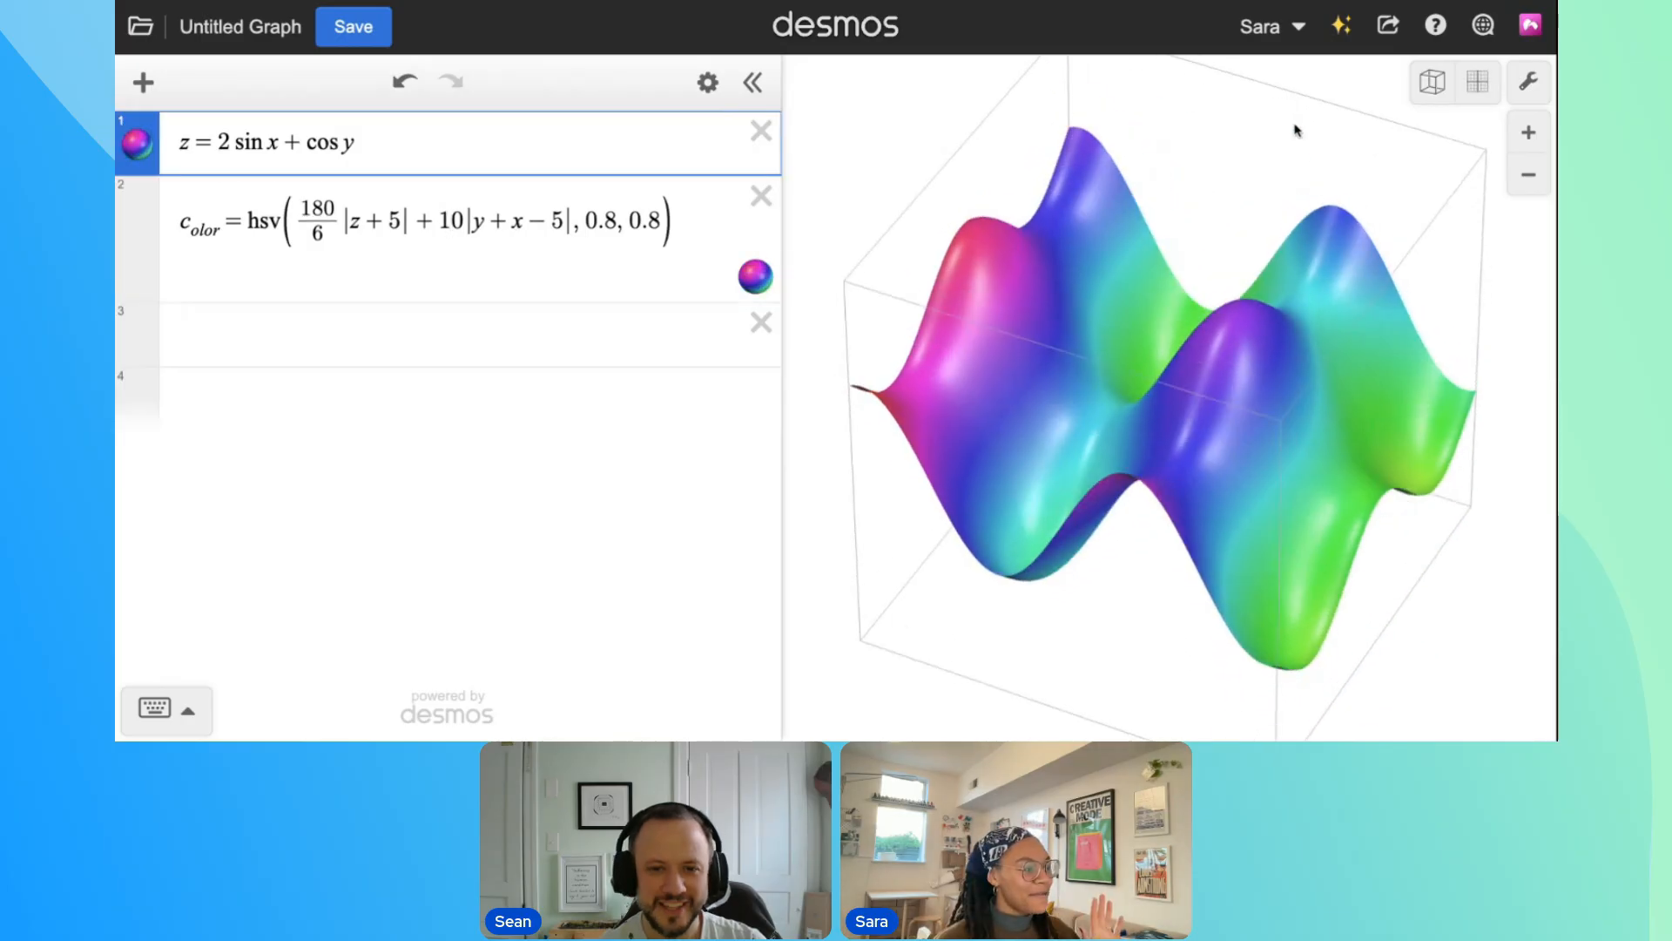
click(1473, 94)
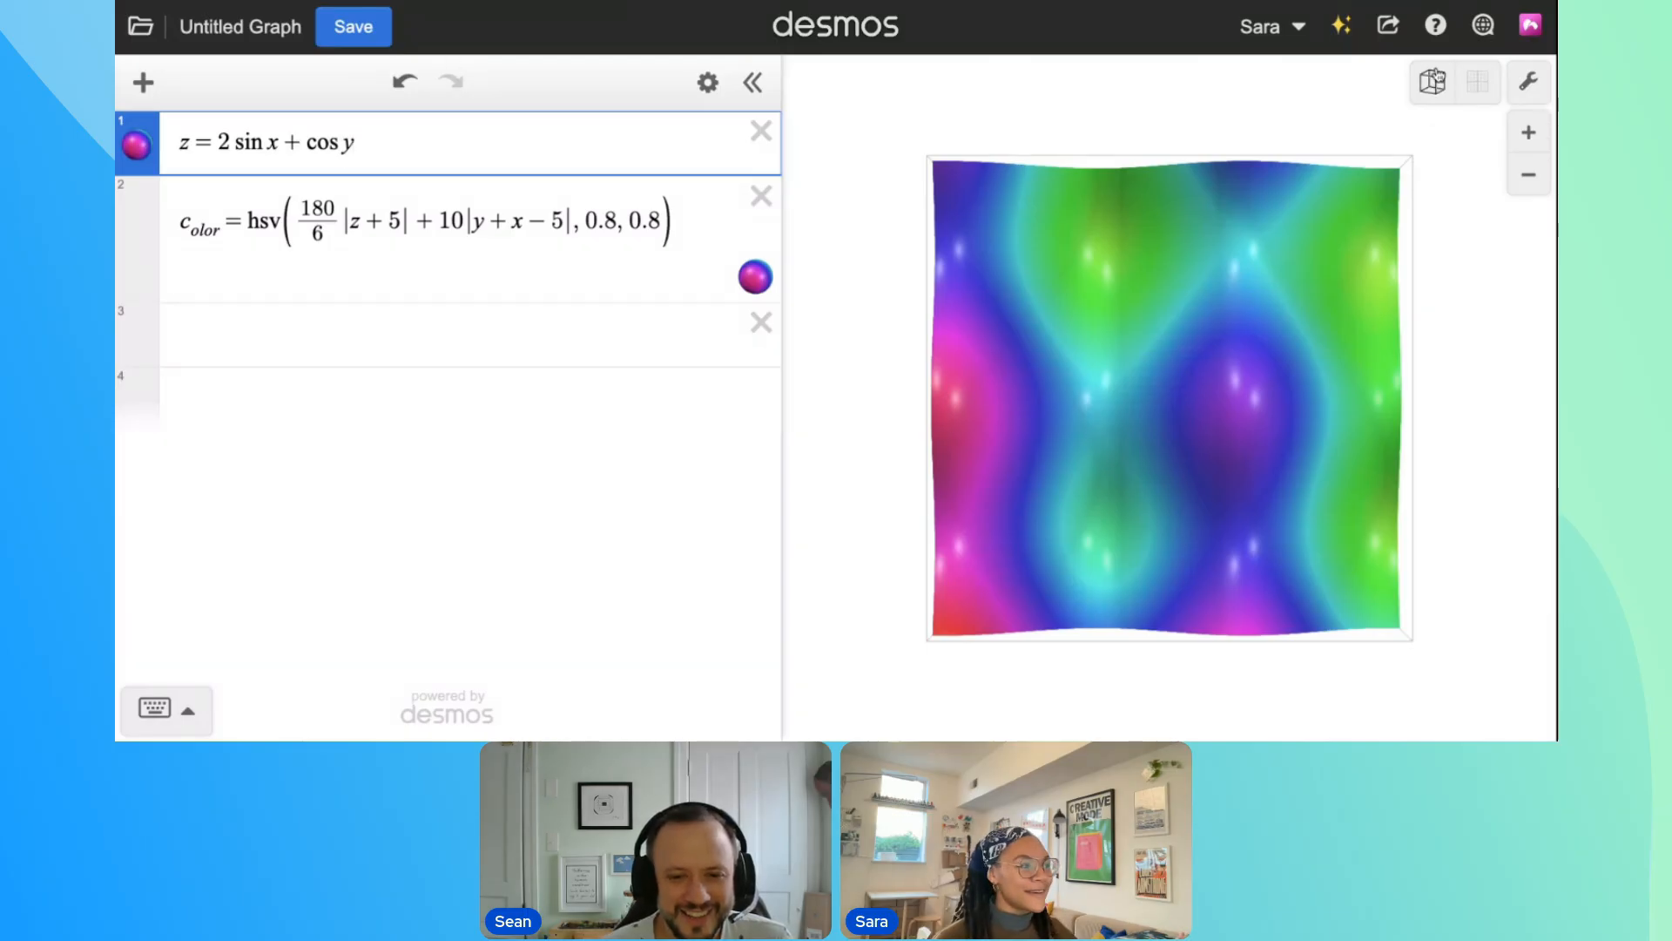
click(1388, 25)
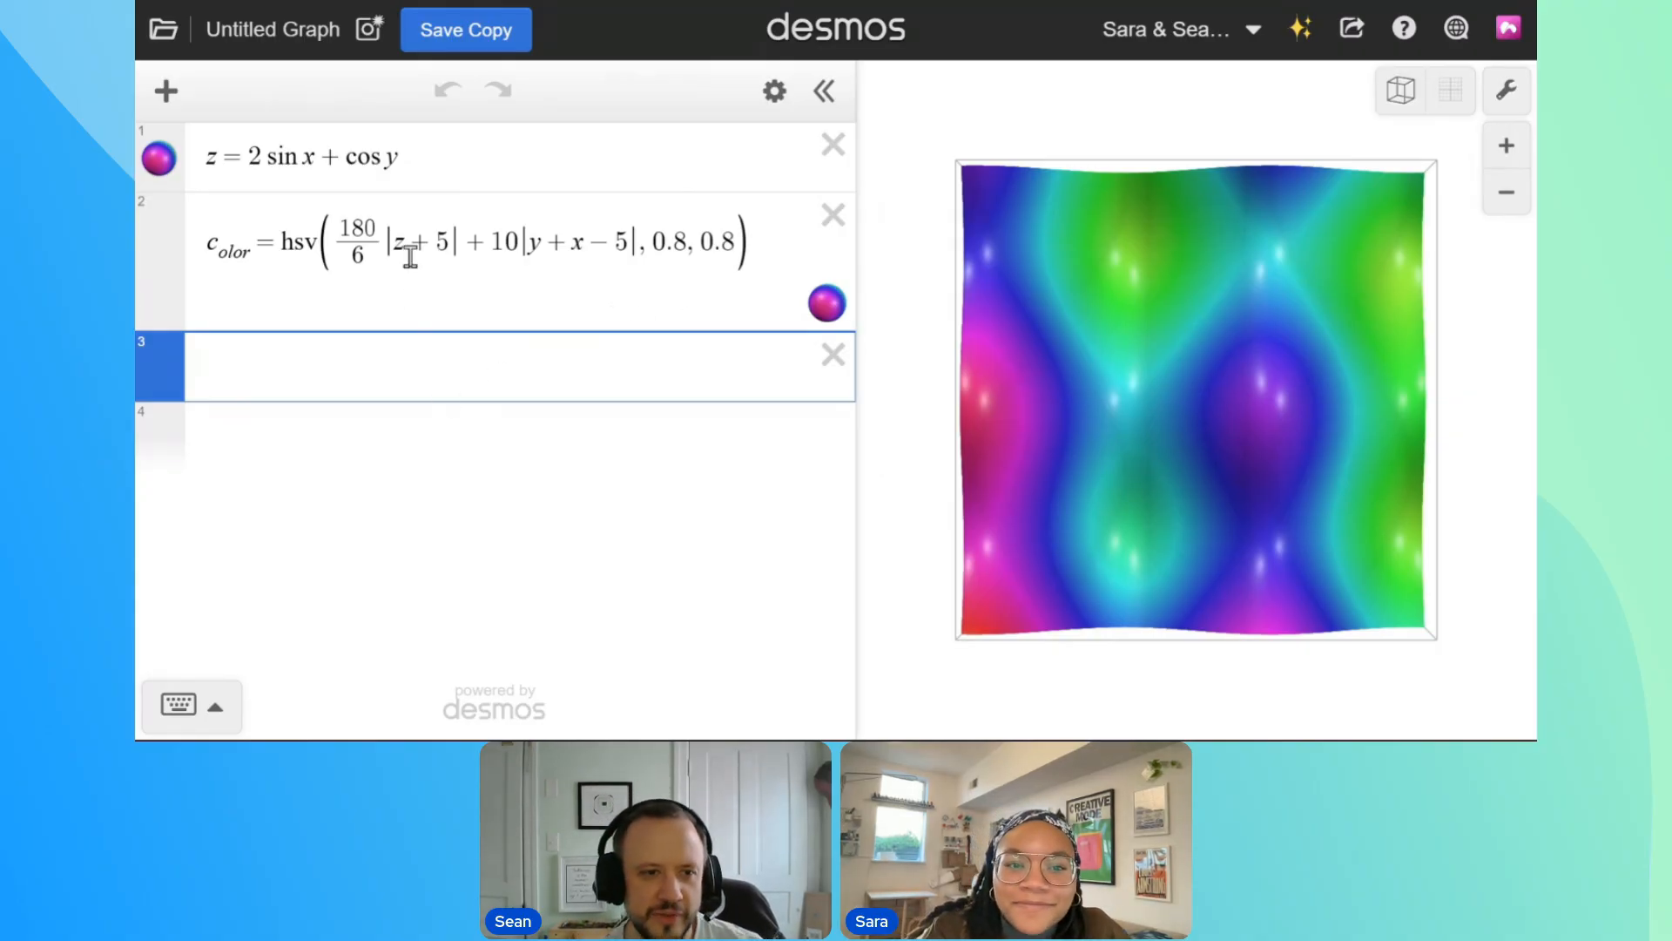
Create a slider with a = 1 below the color definition and move it to −0.9
click(453, 152)
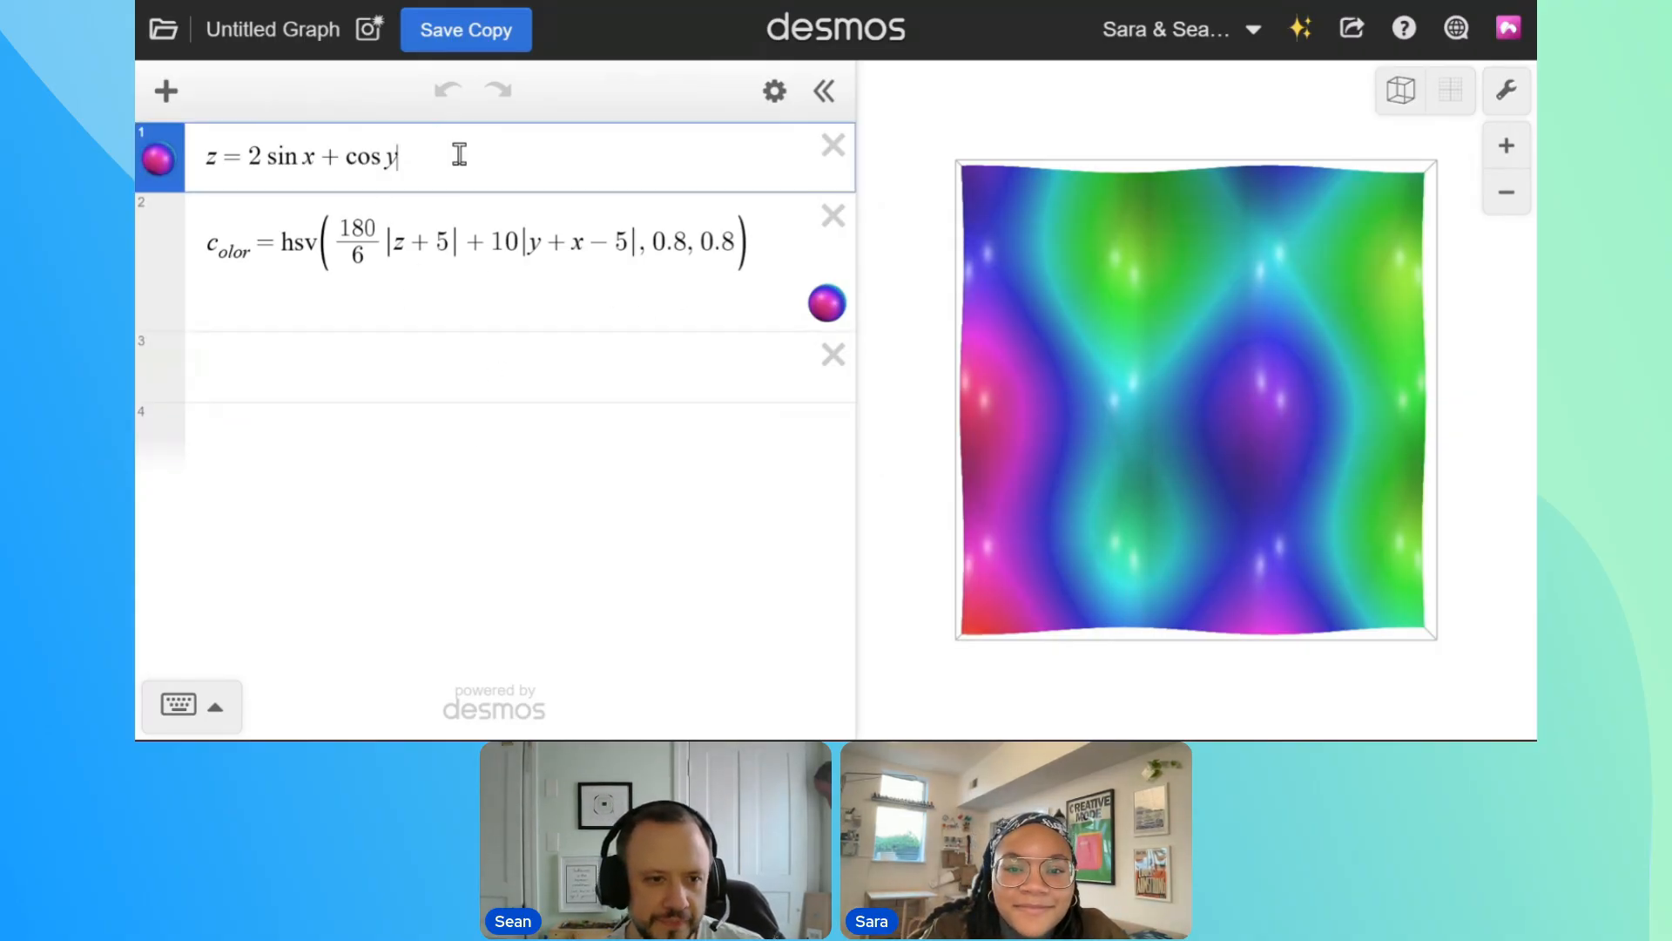
click(307, 365)
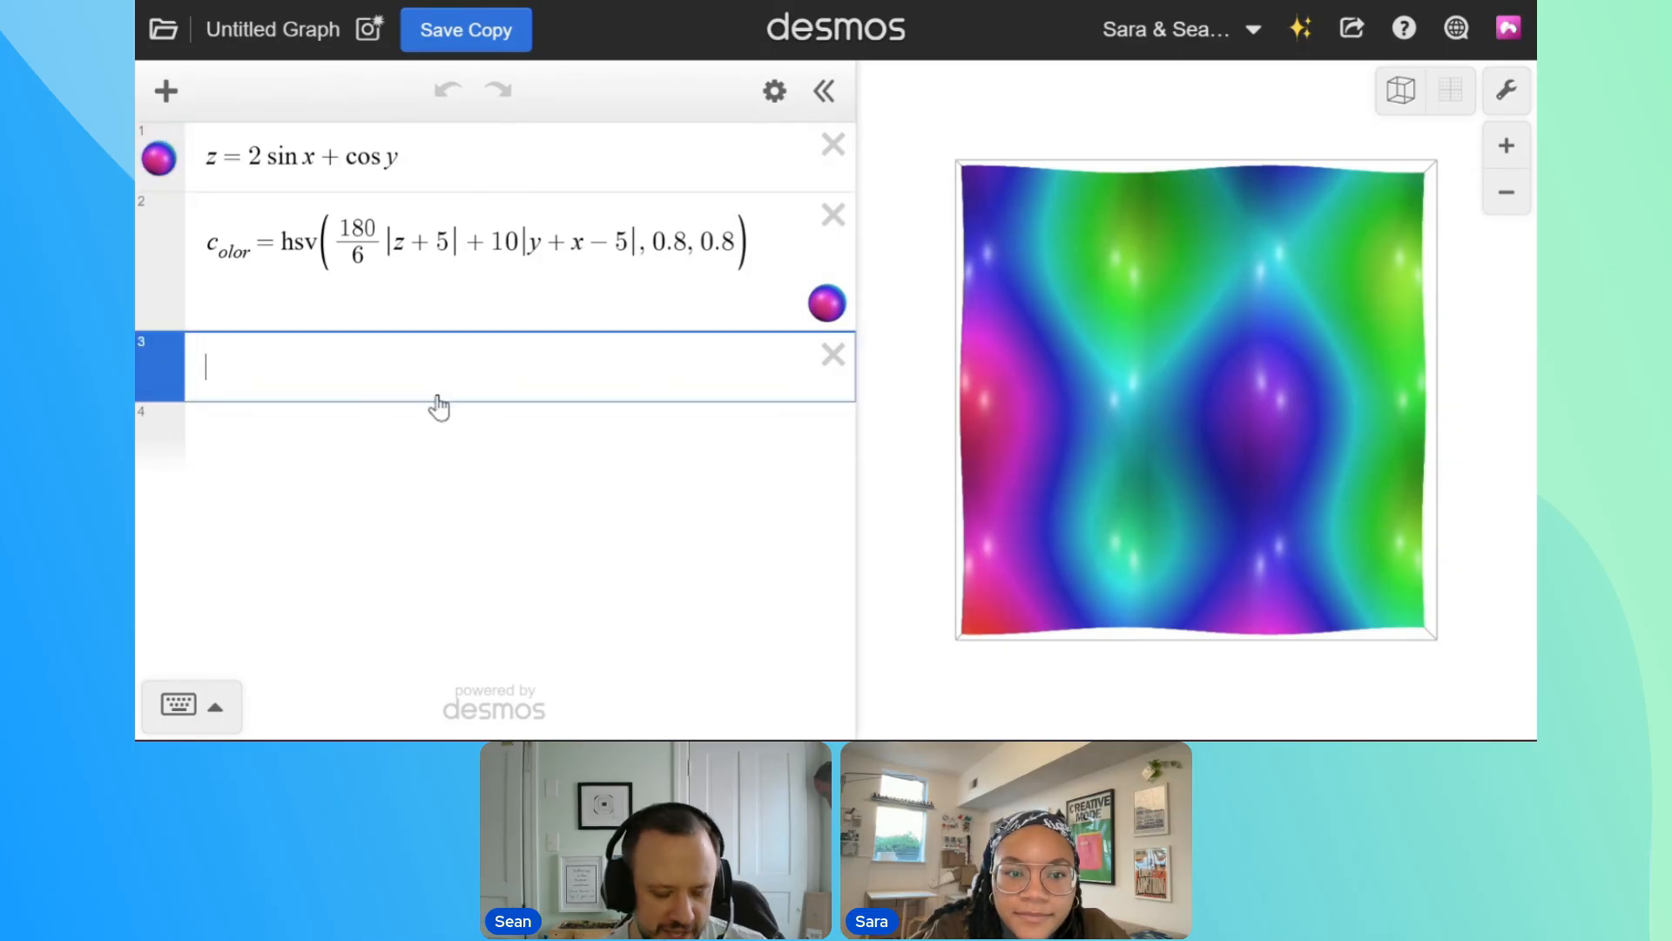
text(a=1)
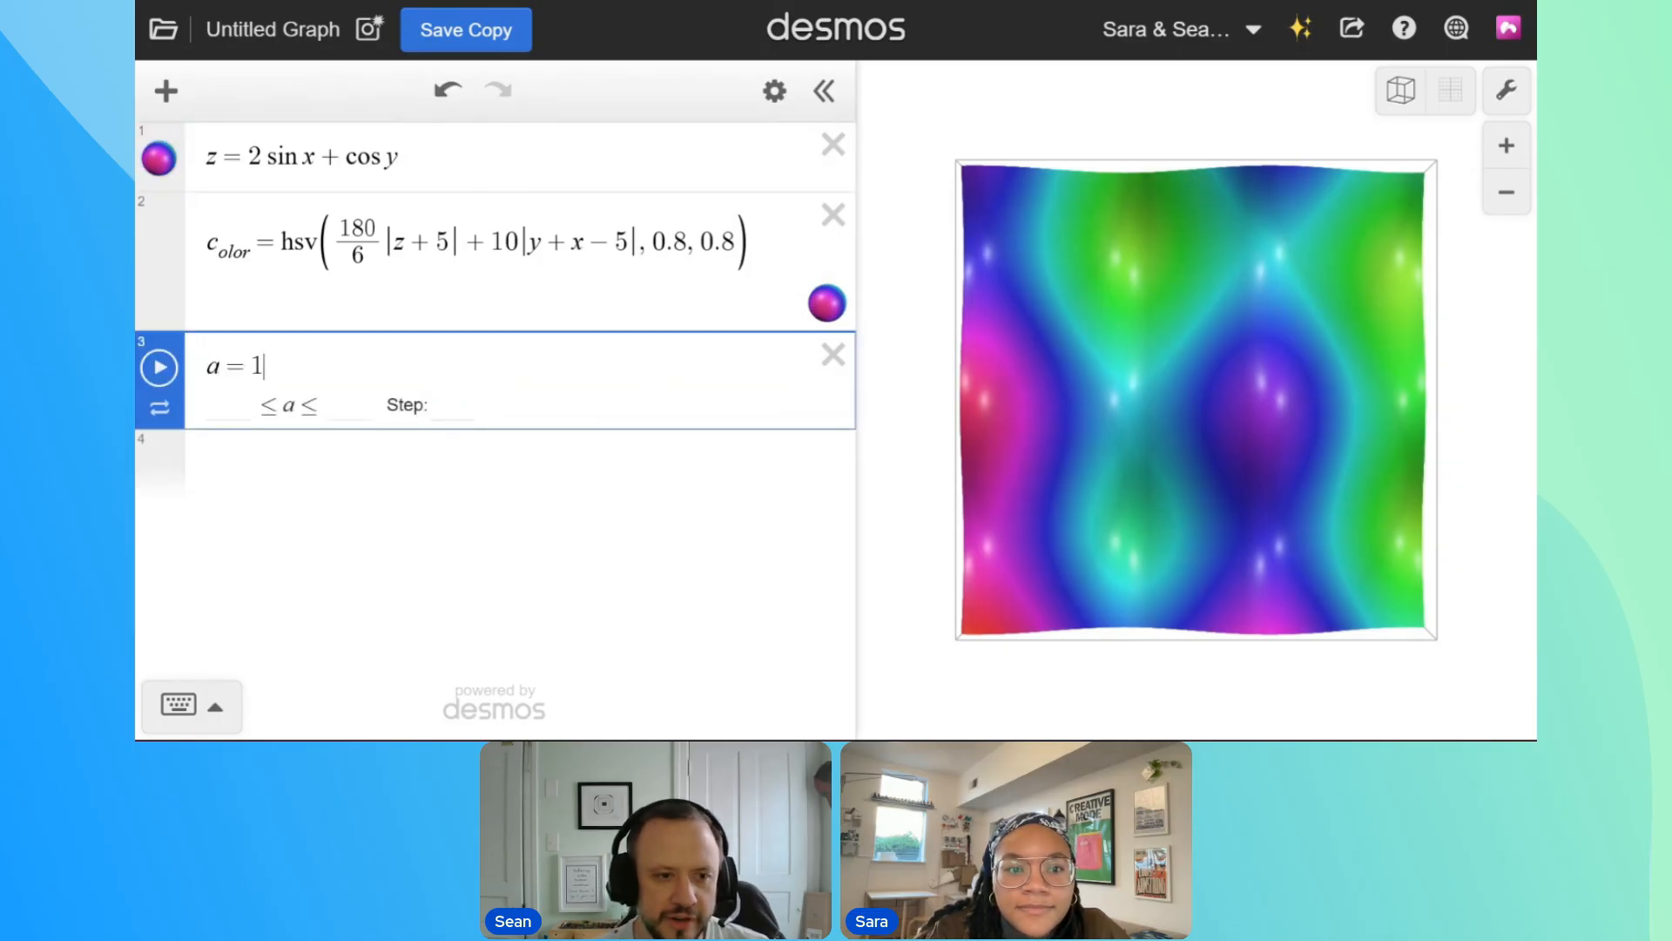
key(Return)
mouse_move(412, 432)
mouse_down()
mouse_move(366, 432)
mouse_move(433, 426)
mouse_up()
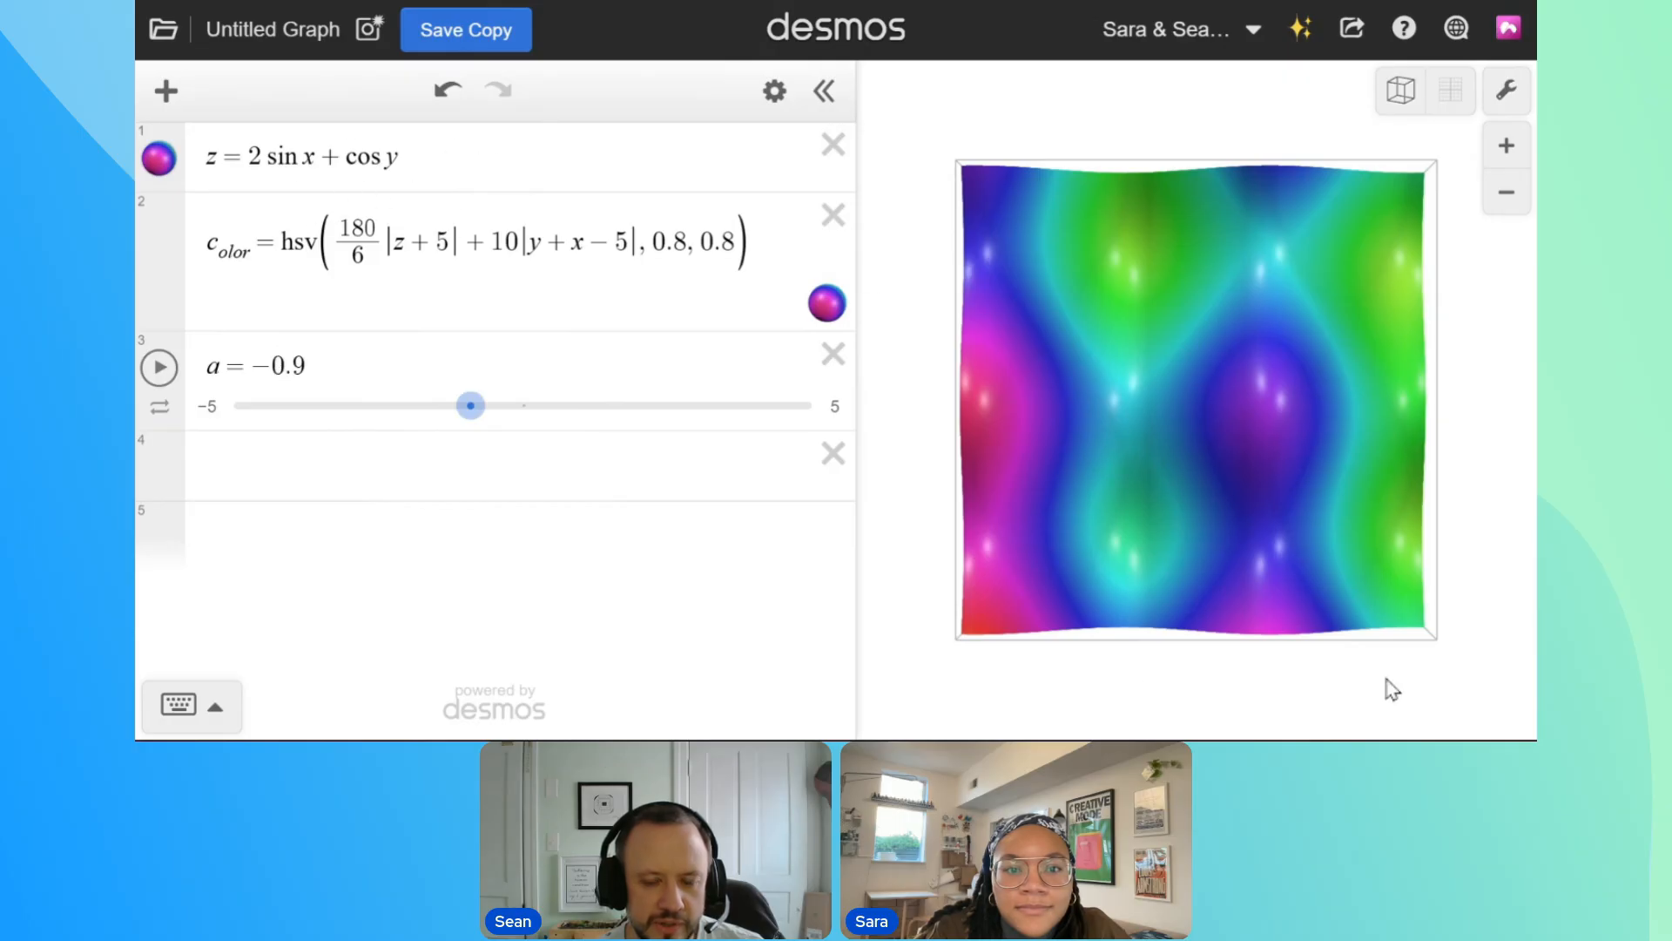
Enclose 2 sin x + cos y in parentheses and multiply it by 0.5
drag(1075, 333, 1120, 461)
drag(1152, 634, 1186, 292)
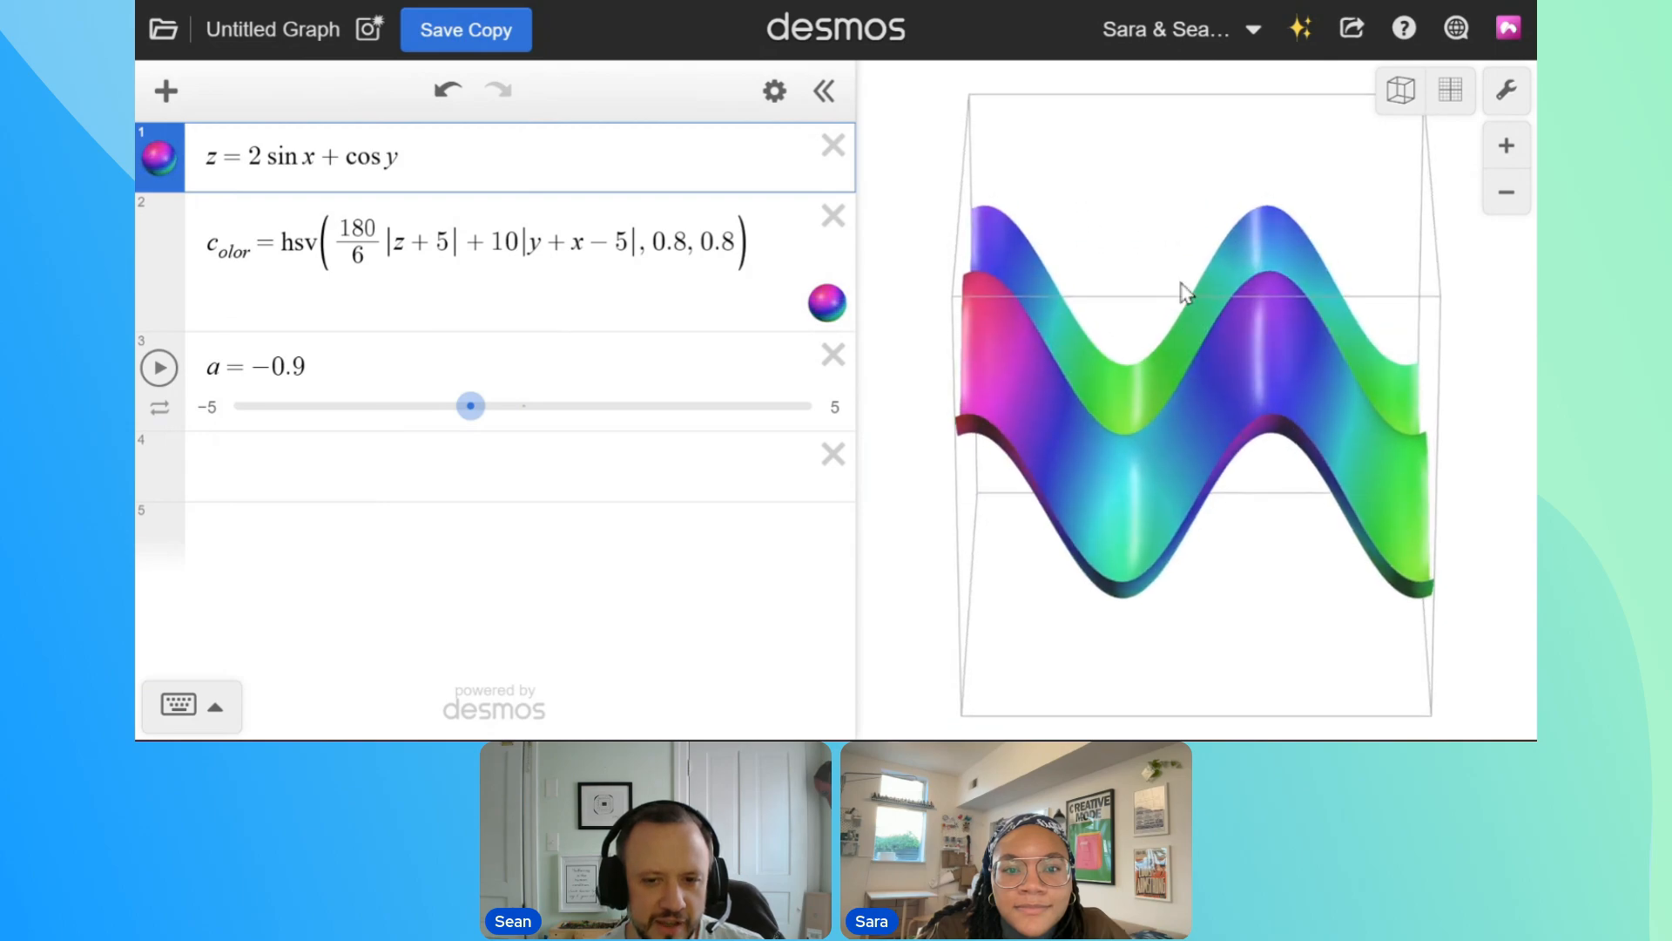
double_click(266, 157)
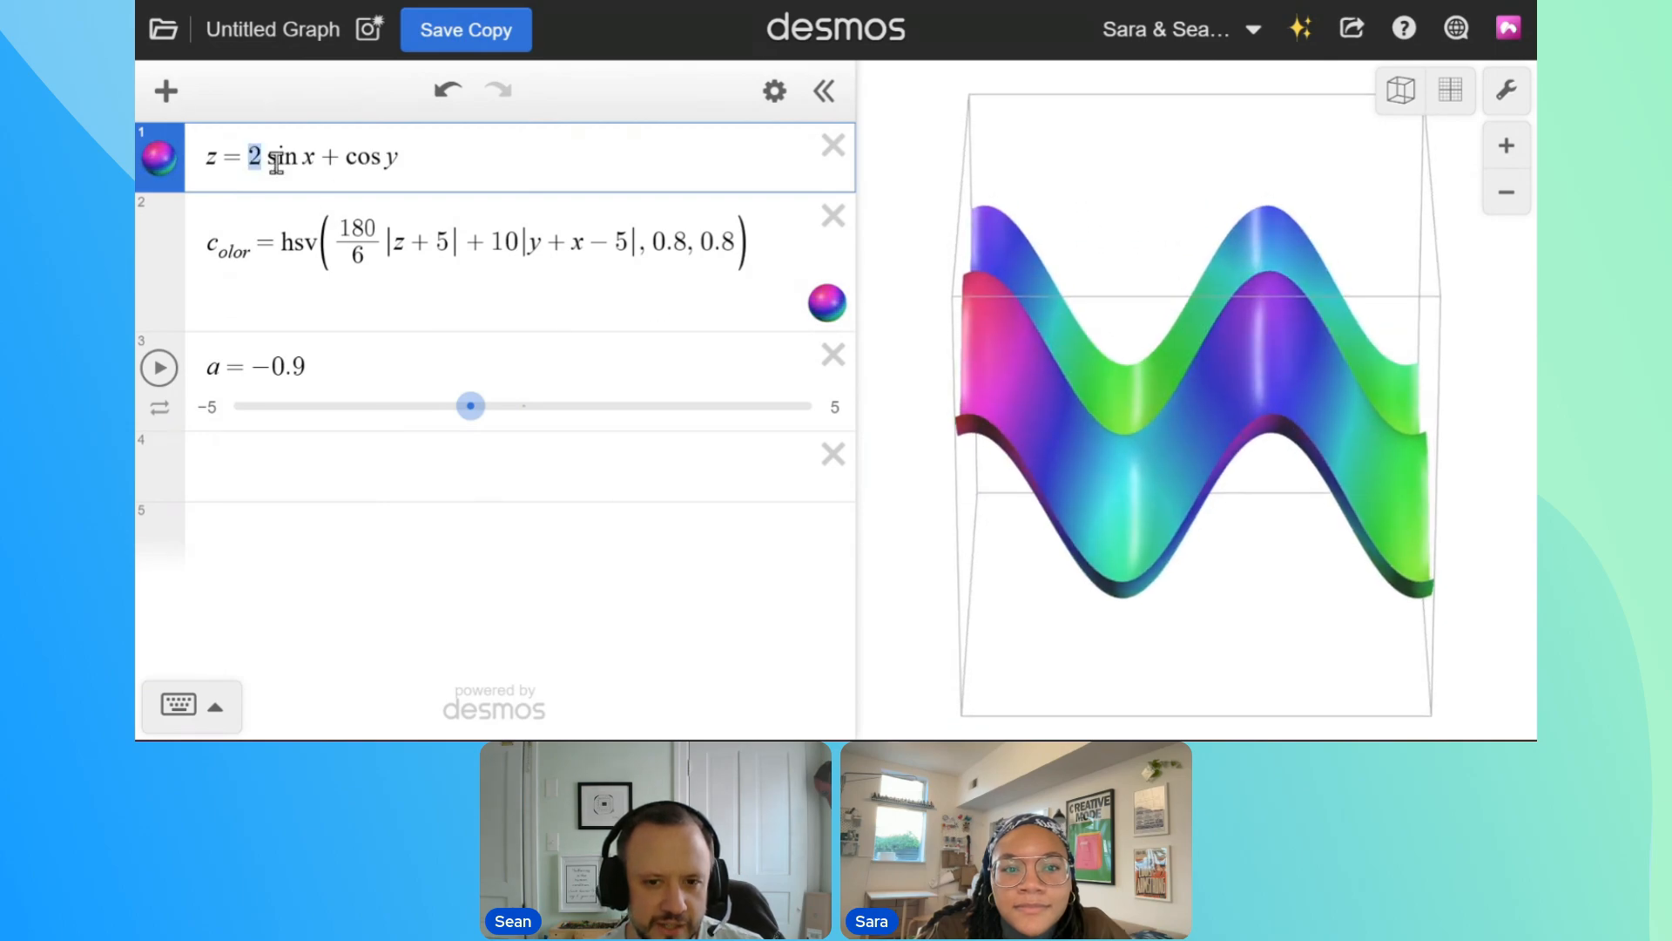
click(251, 158)
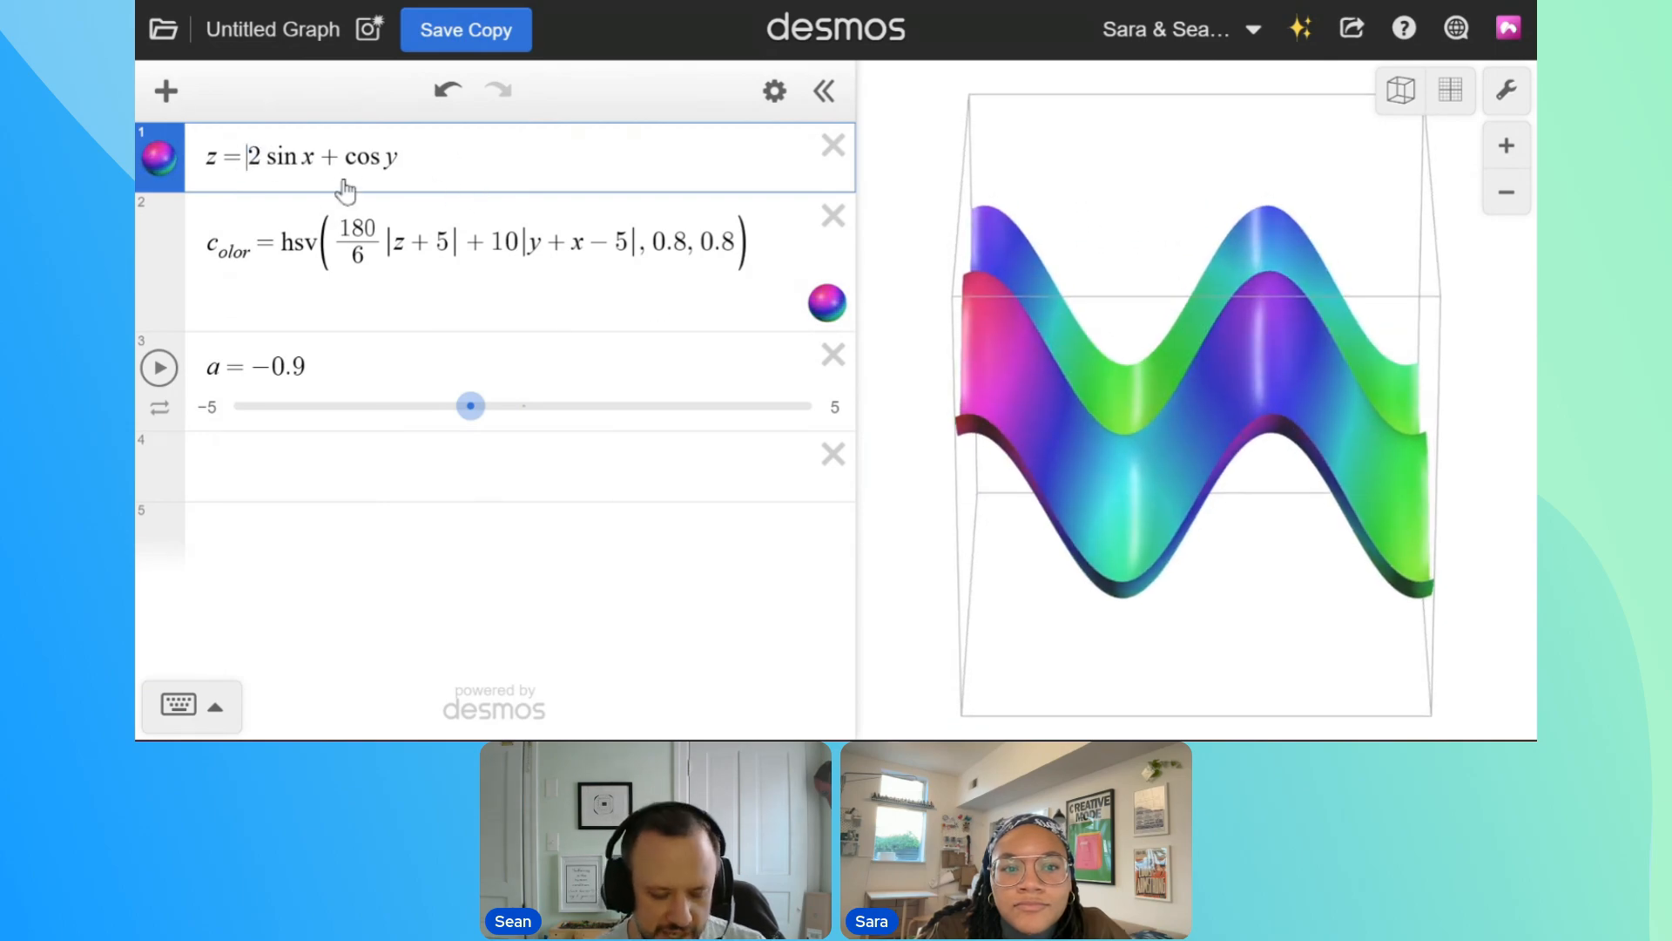
text(()
text(0.5)
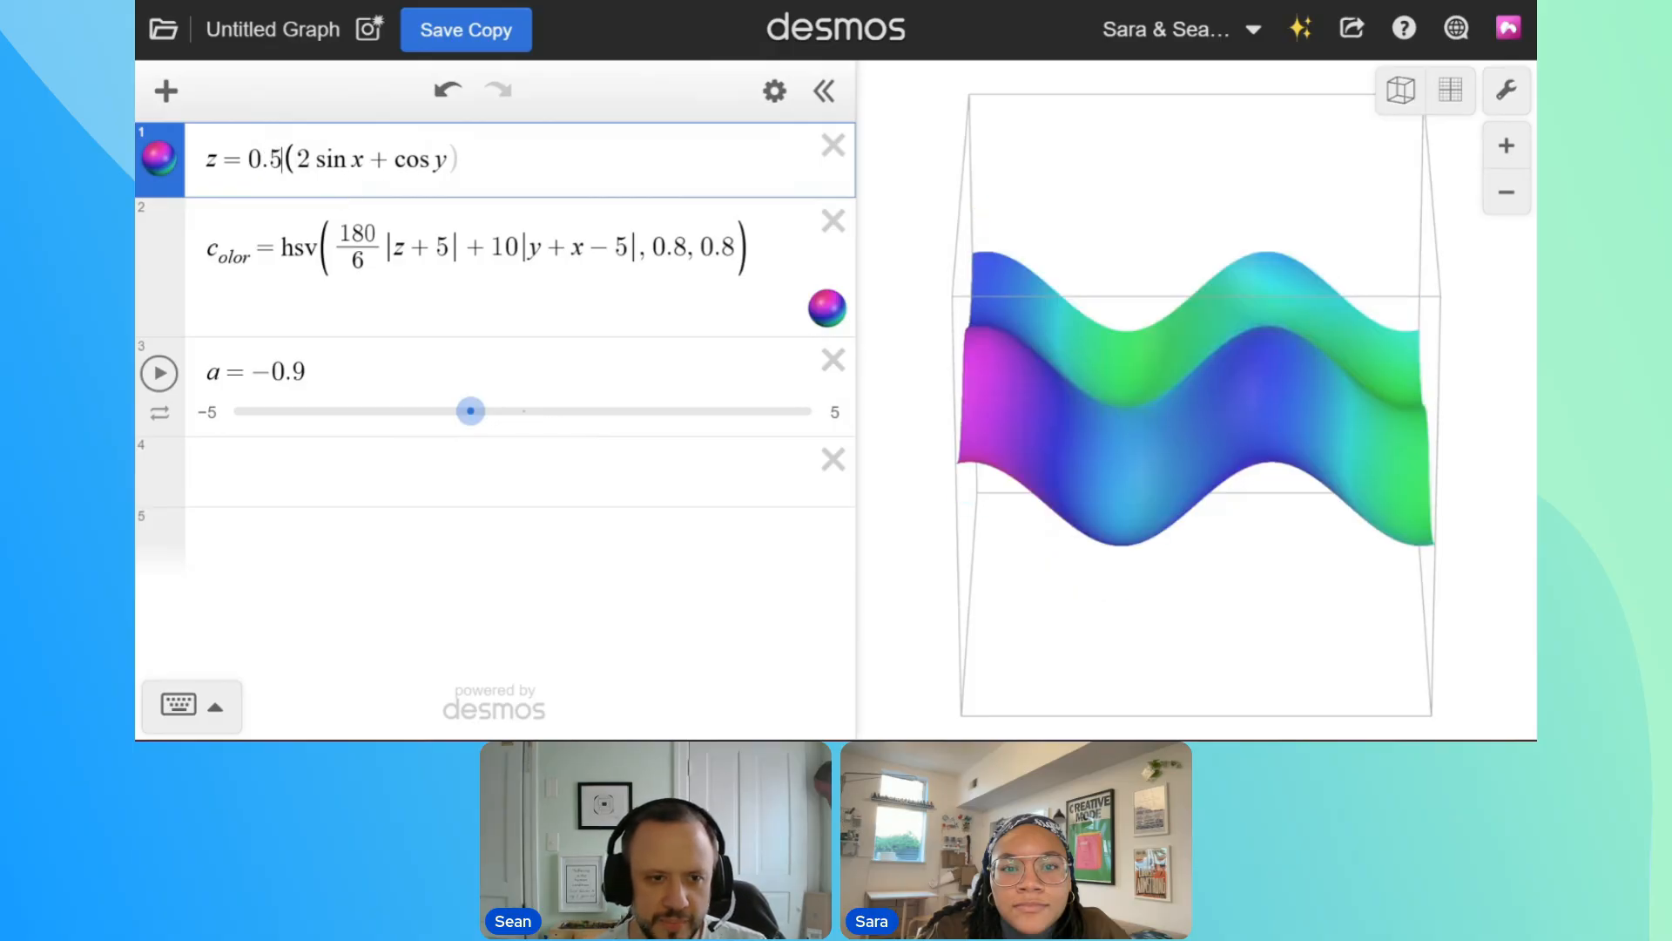
Set the multiplier of the surface equation to 0.2 and turn the graph to a level side view
key(BackSpace)
key(BackSpace)
text(.2)
mouse_move(1266, 449)
mouse_down()
mouse_move(1482, 560)
mouse_move(1411, 453)
mouse_move(1387, 535)
mouse_move(1179, 511)
mouse_move(1202, 564)
mouse_move(1237, 471)
mouse_move(1231, 635)
mouse_move(1224, 523)
mouse_move(1171, 433)
mouse_move(1236, 445)
mouse_move(1288, 373)
mouse_move(1254, 418)
mouse_up()
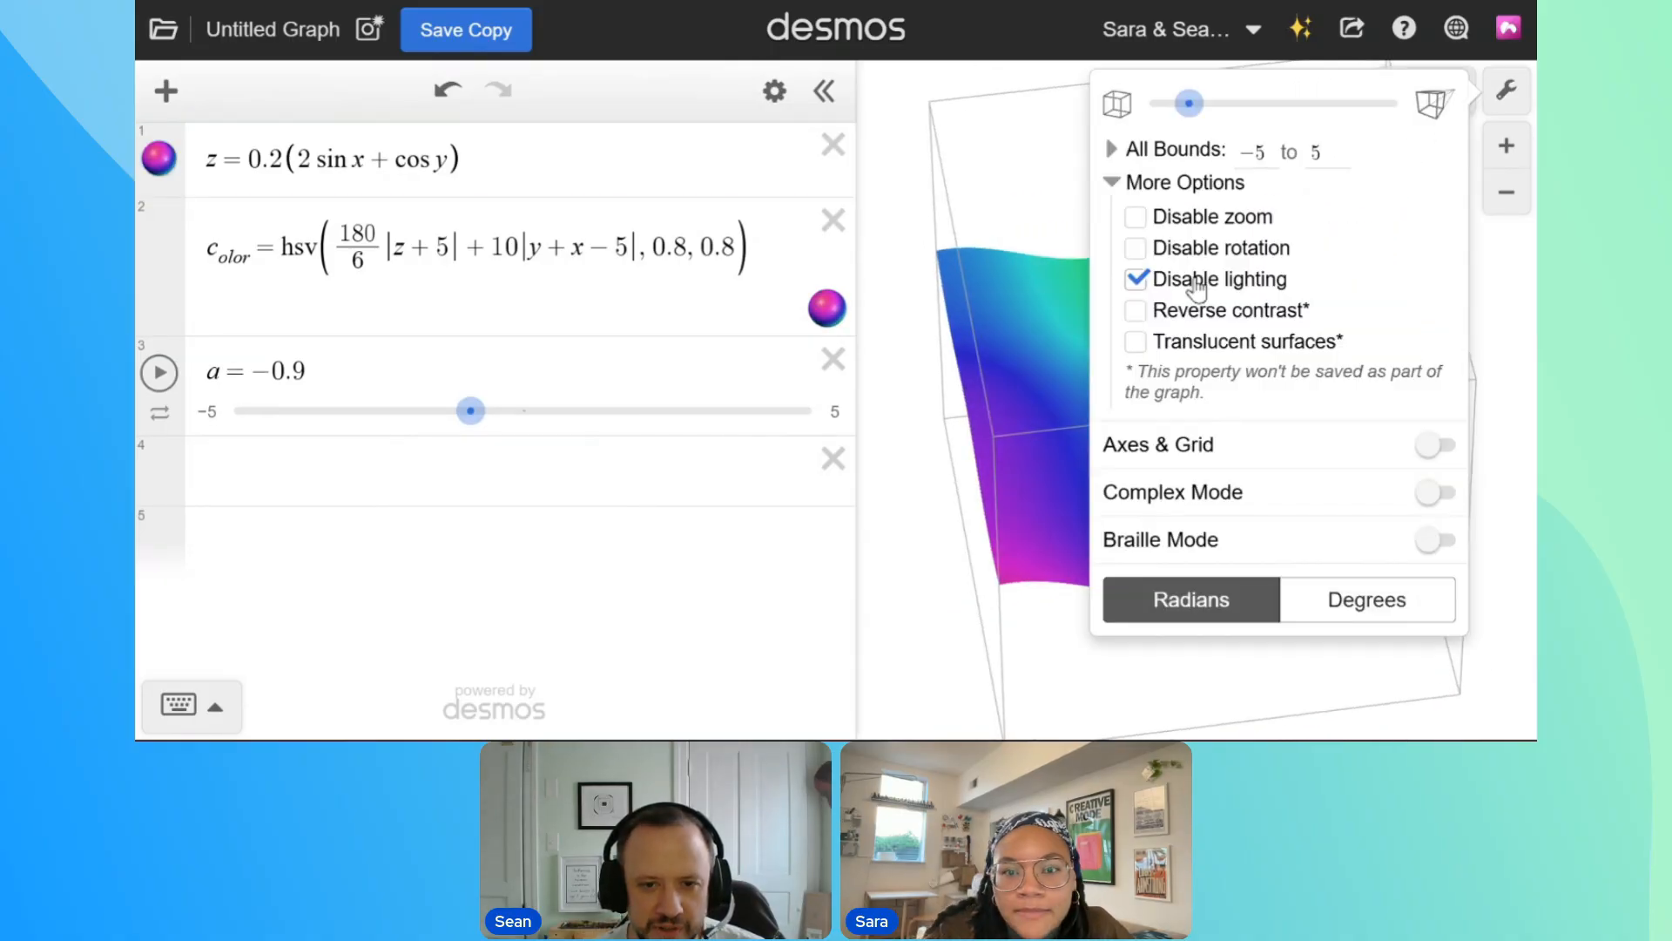
click(1022, 183)
mouse_move(1022, 183)
mouse_down()
mouse_move(1124, 351)
mouse_move(1142, 243)
mouse_move(1277, 346)
mouse_move(1159, 392)
mouse_move(1217, 493)
mouse_move(1284, 496)
mouse_move(1265, 574)
mouse_move(1228, 549)
mouse_move(1228, 567)
mouse_move(1247, 277)
mouse_up()
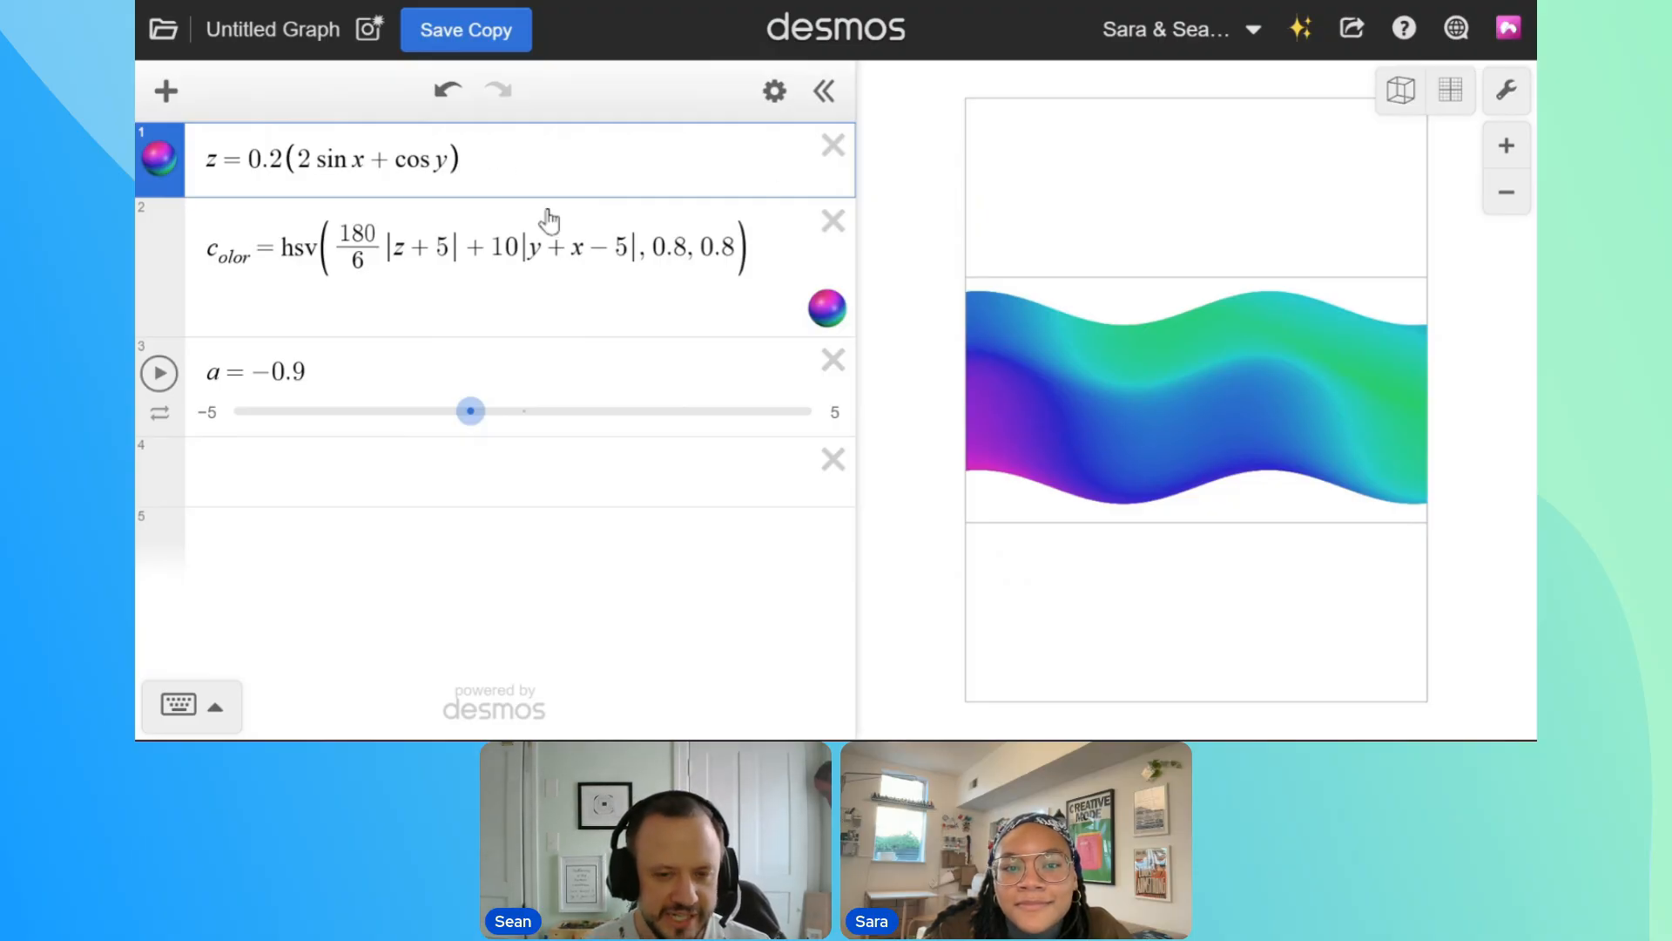
Add + sin(2πa) to the end of the surface equation and move the a slider to −2
text(+sin)
text((2pi)
text(a)
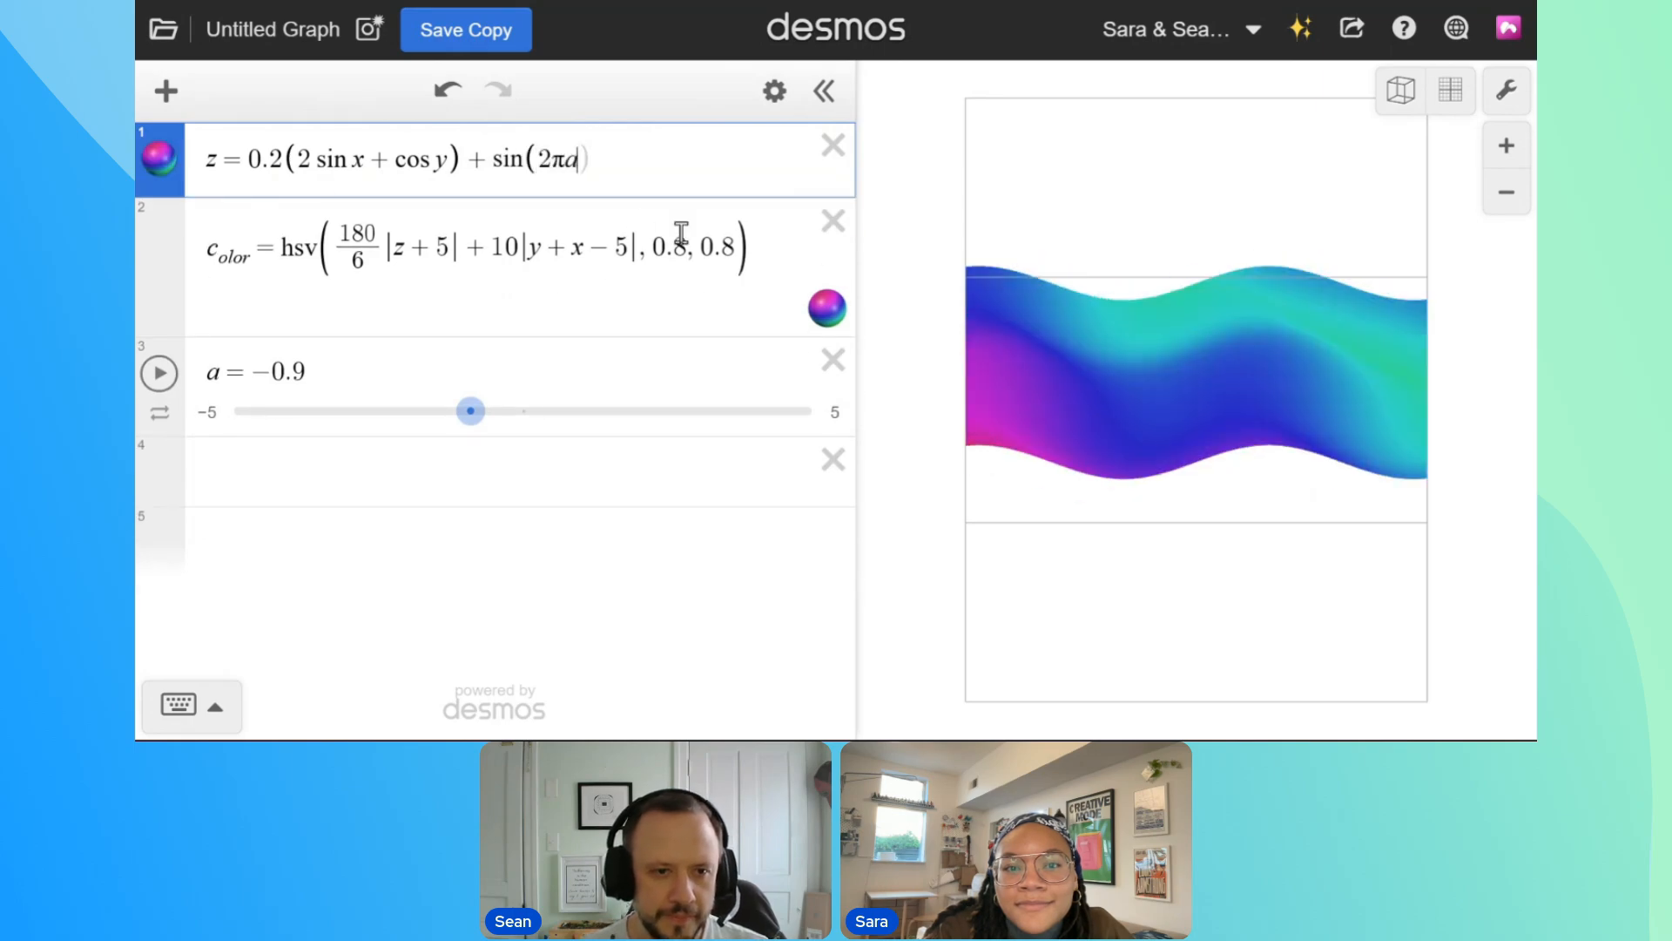
drag(471, 411, 407, 443)
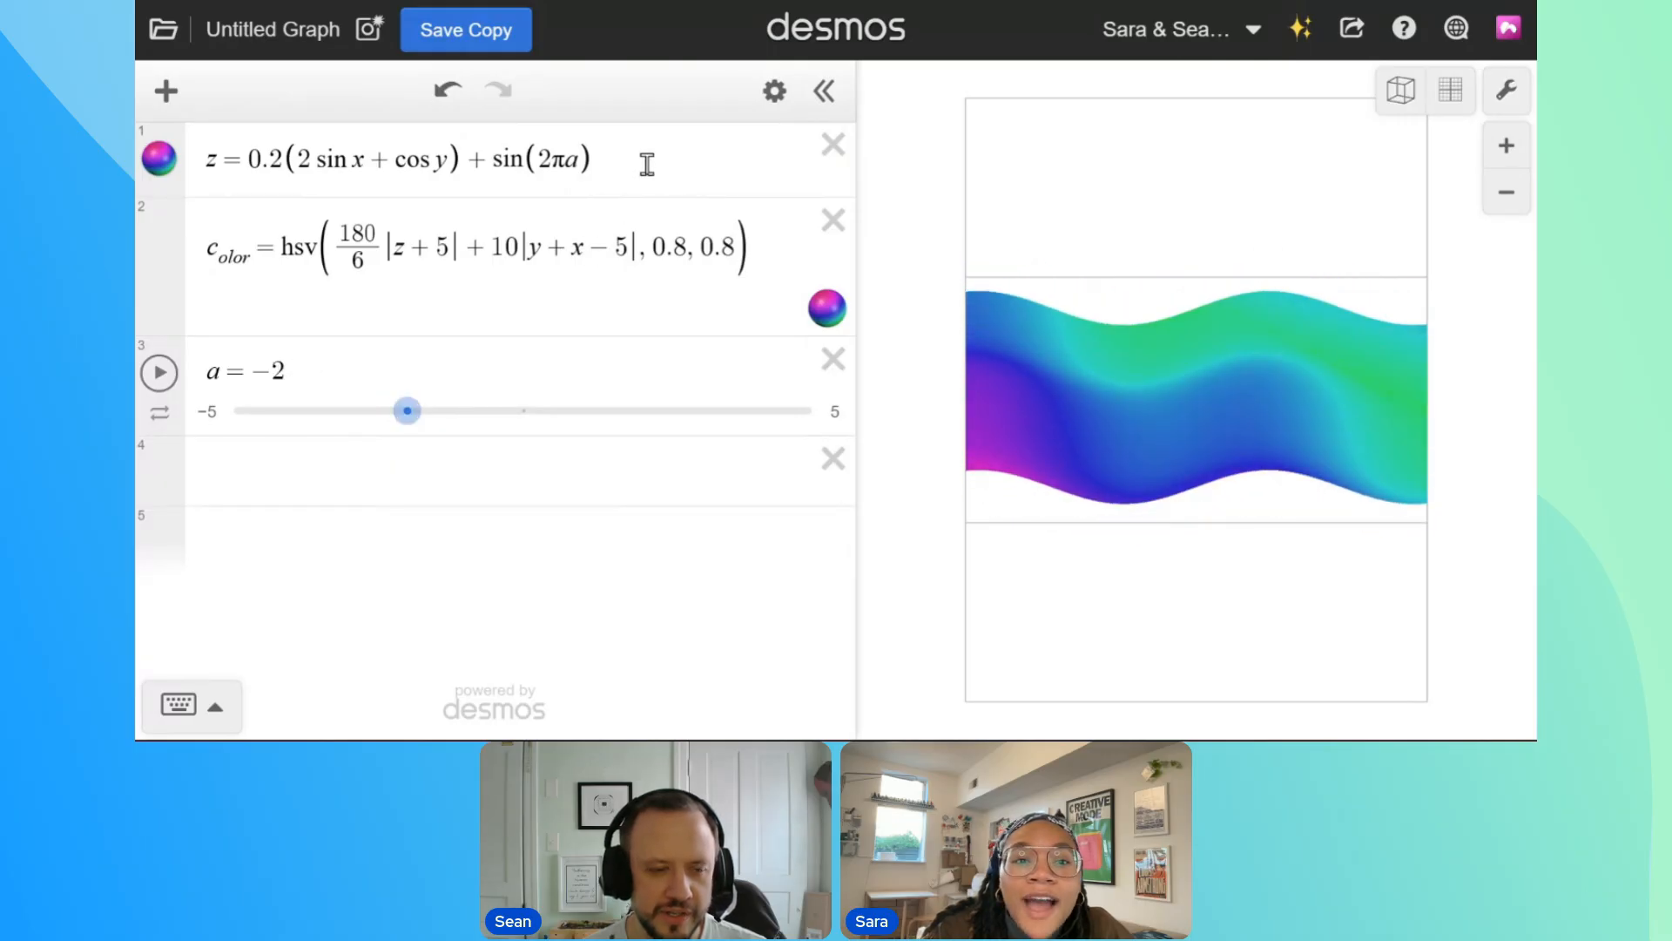
Try moving the sin(2πa) term inside the parentheses after cos y
drag(642, 160, 472, 174)
key(ctrl+c)
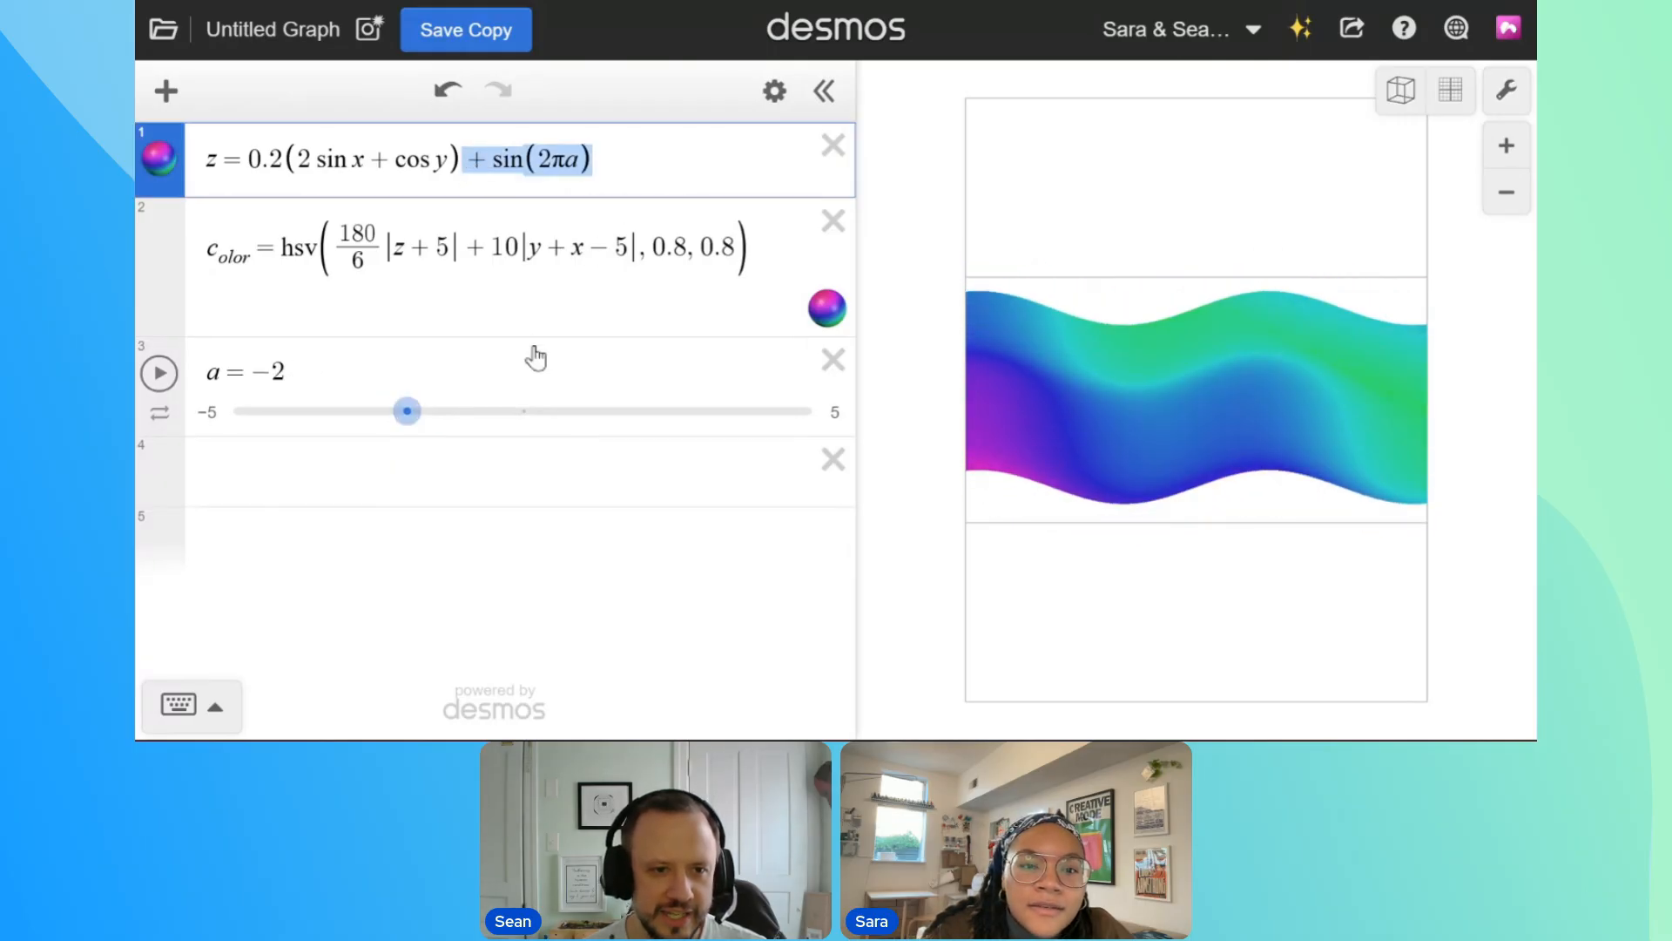
key(BackSpace)
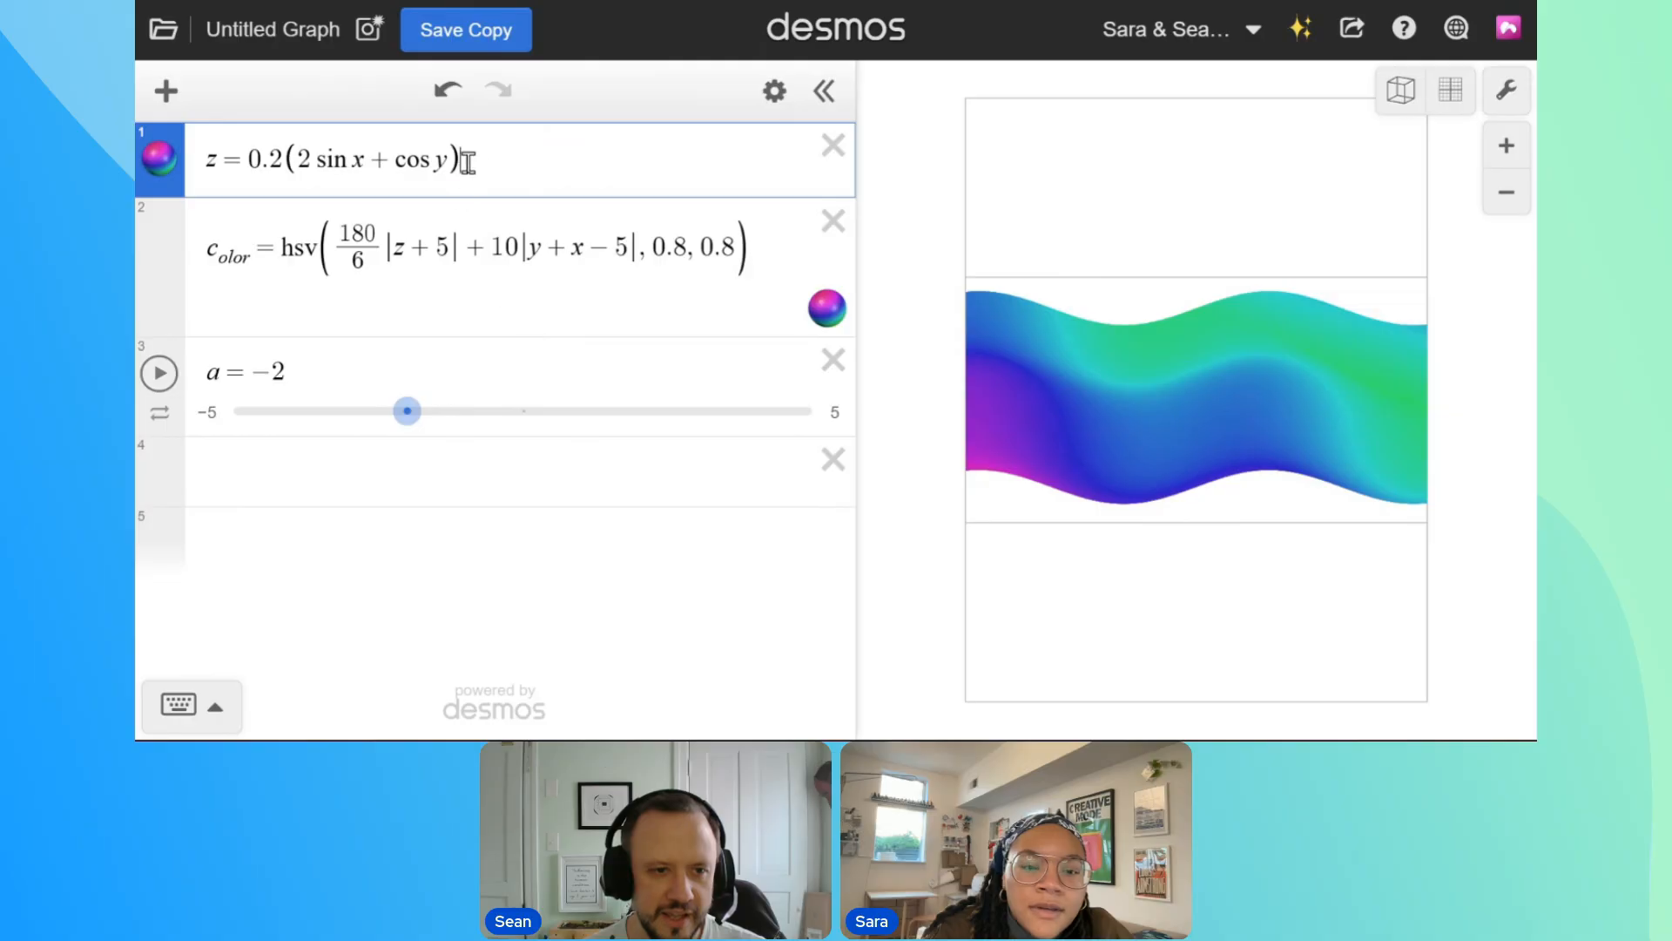
text(+)
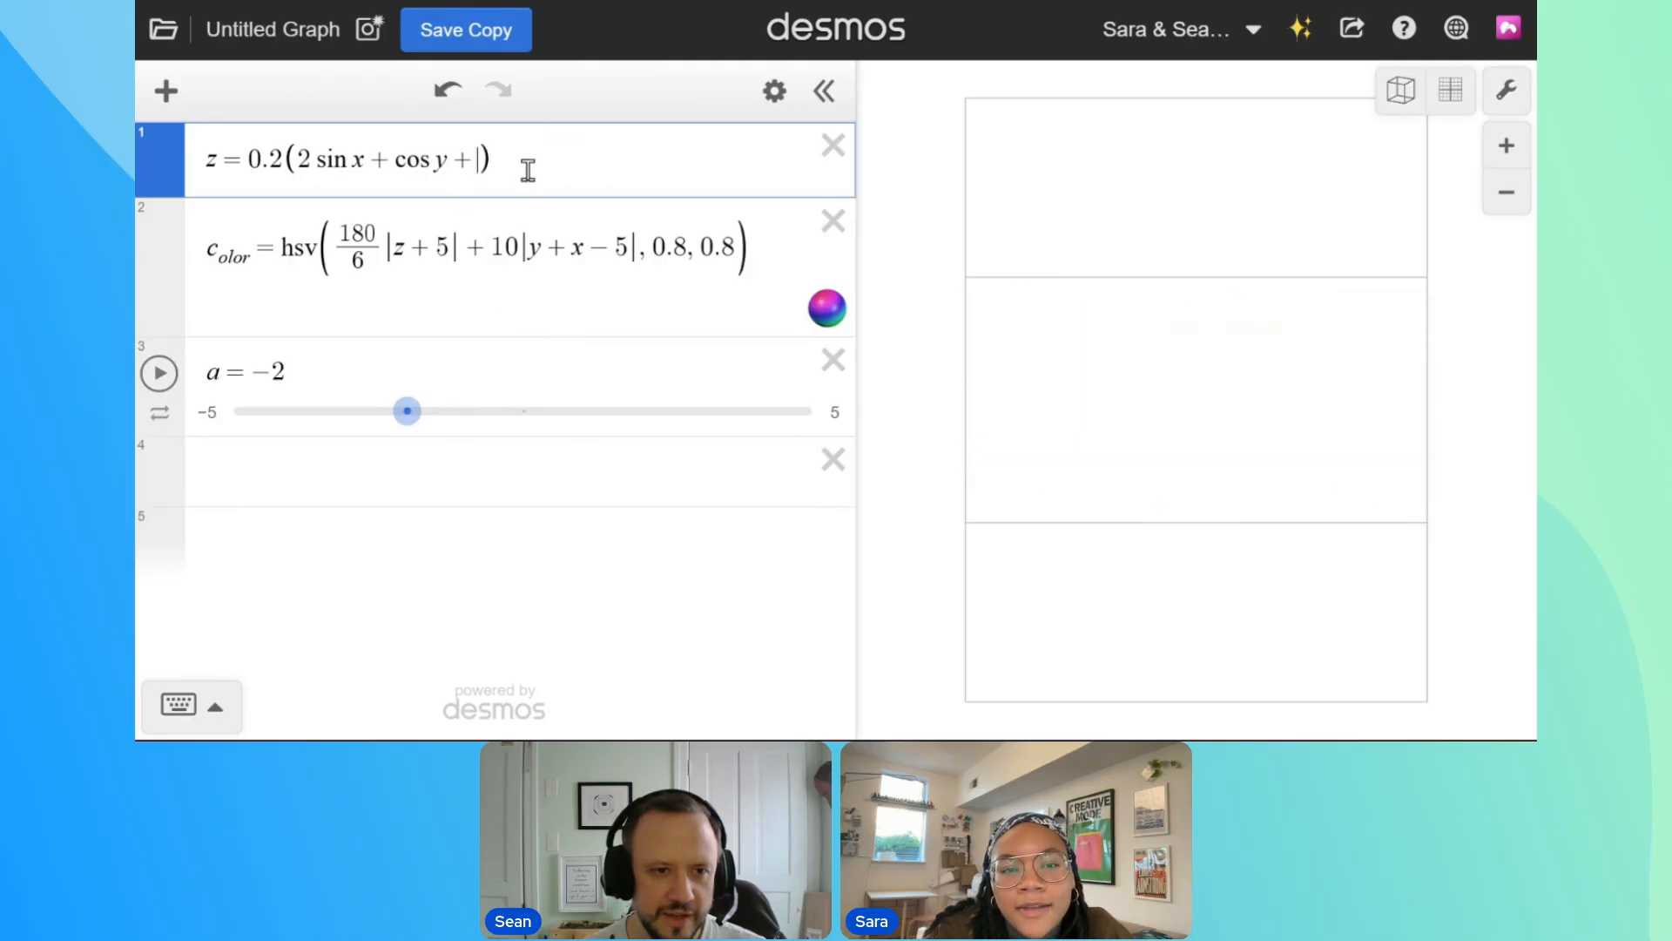
key(ctrl+v)
click(550, 164)
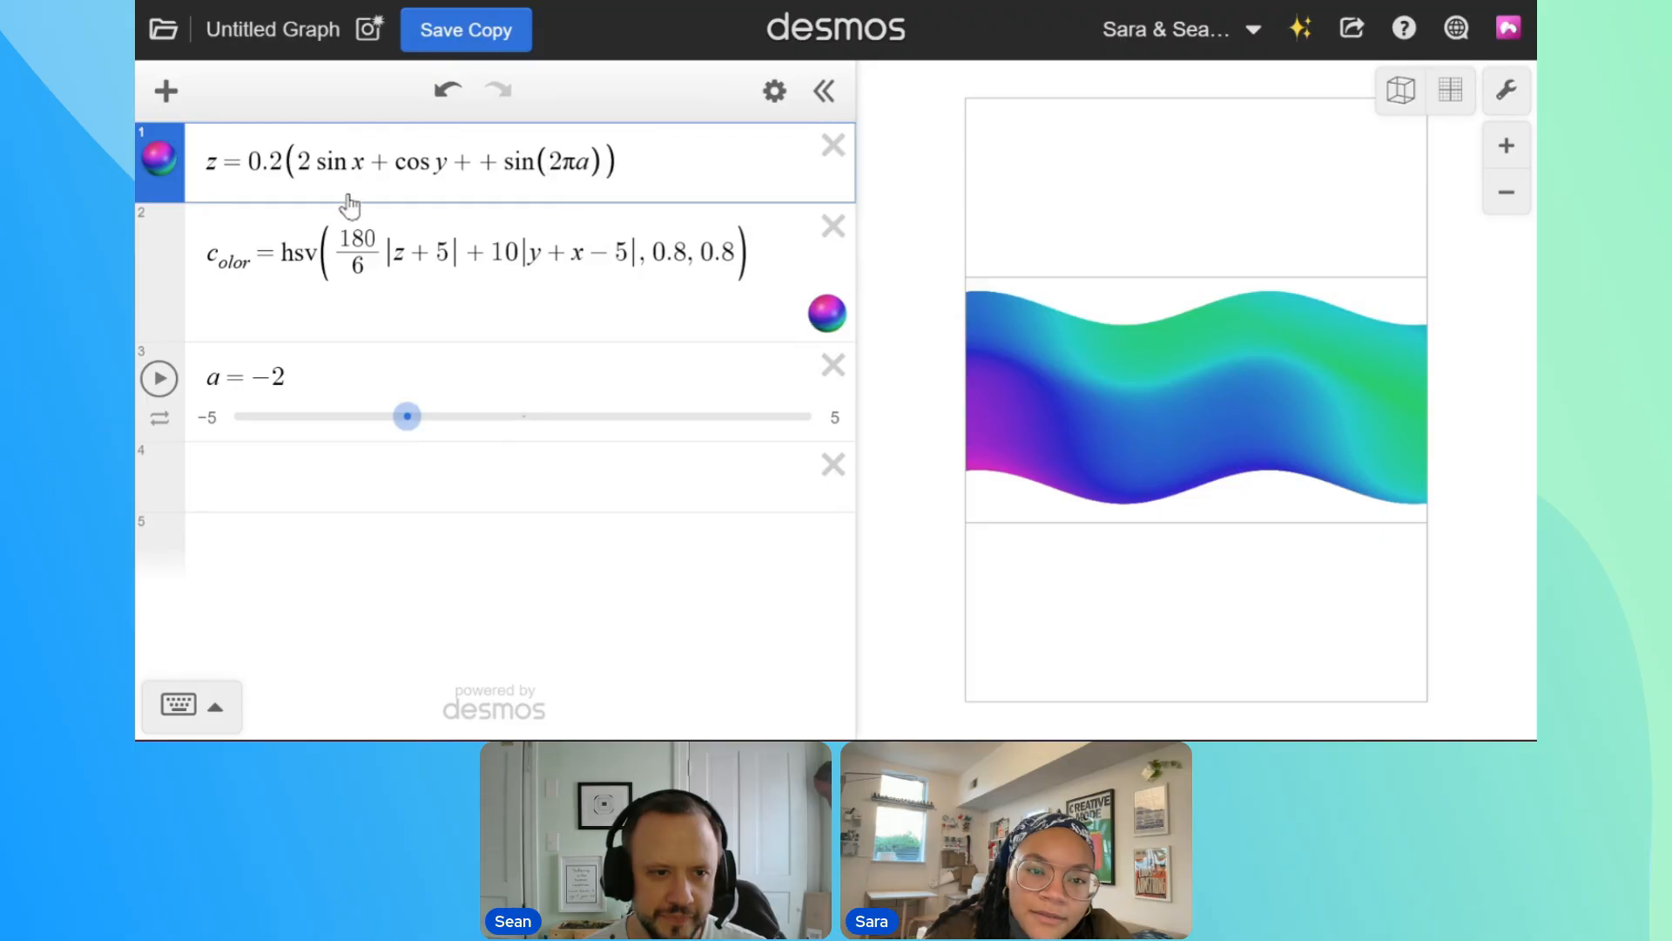
Put the x of the sine in parentheses and delete the sin(2πa) term from the surface equation
click(352, 166)
key(shift+Right)
text(()
drag(624, 164, 496, 175)
key(BackSpace)
key(BackSpace)
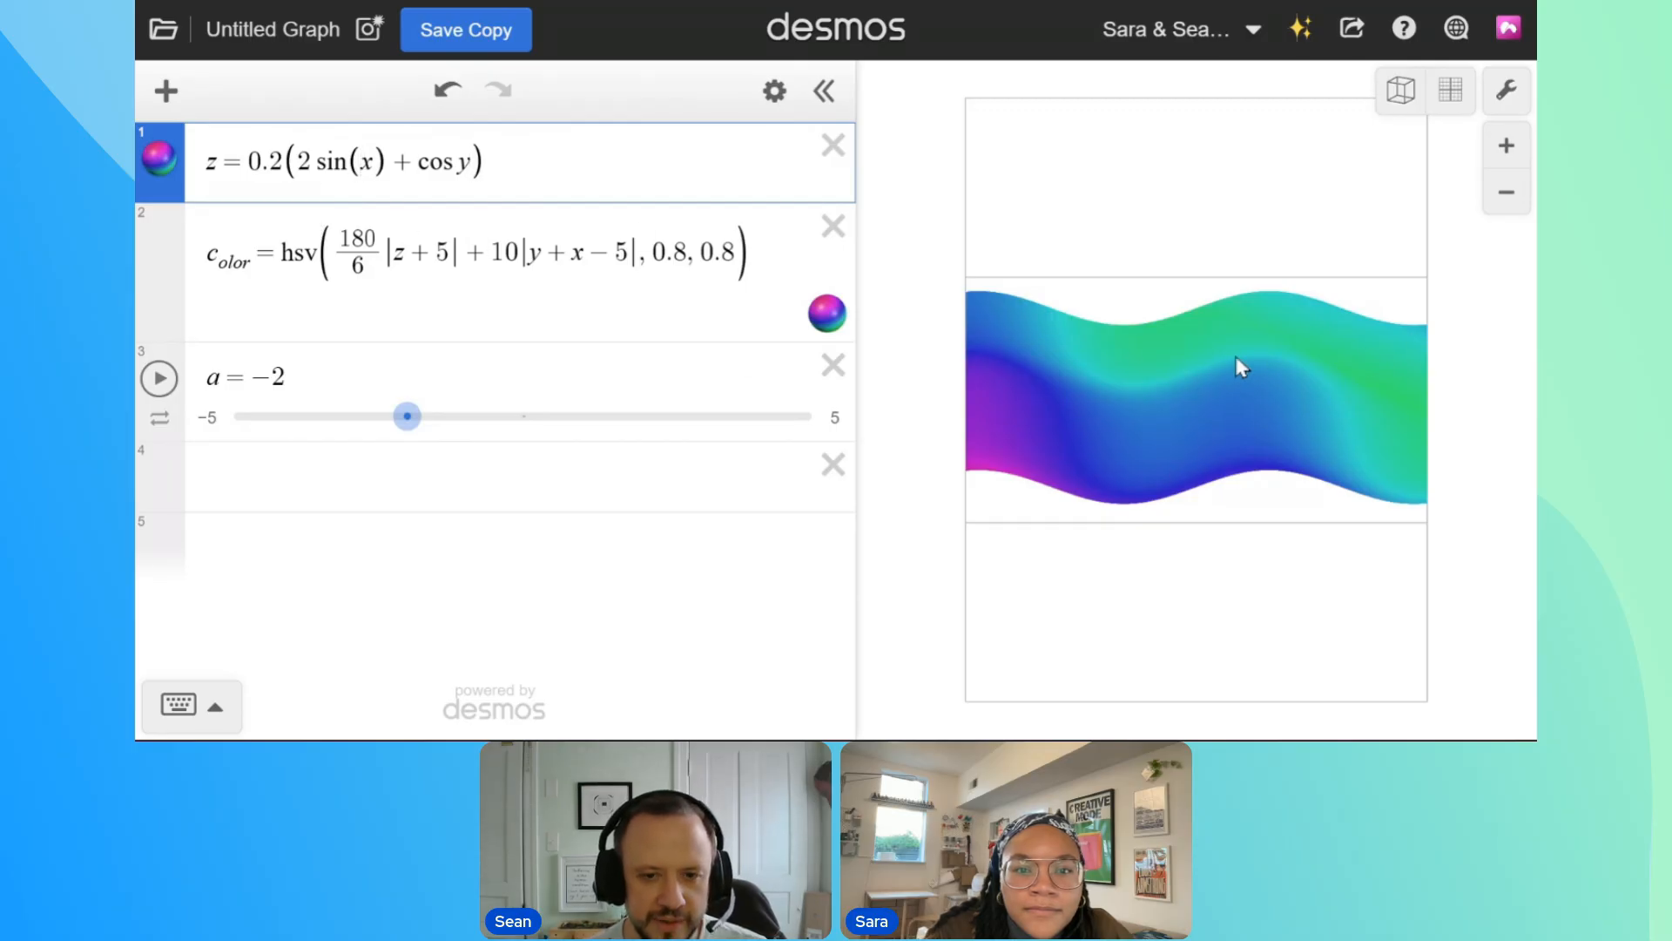
drag(1156, 466, 1078, 385)
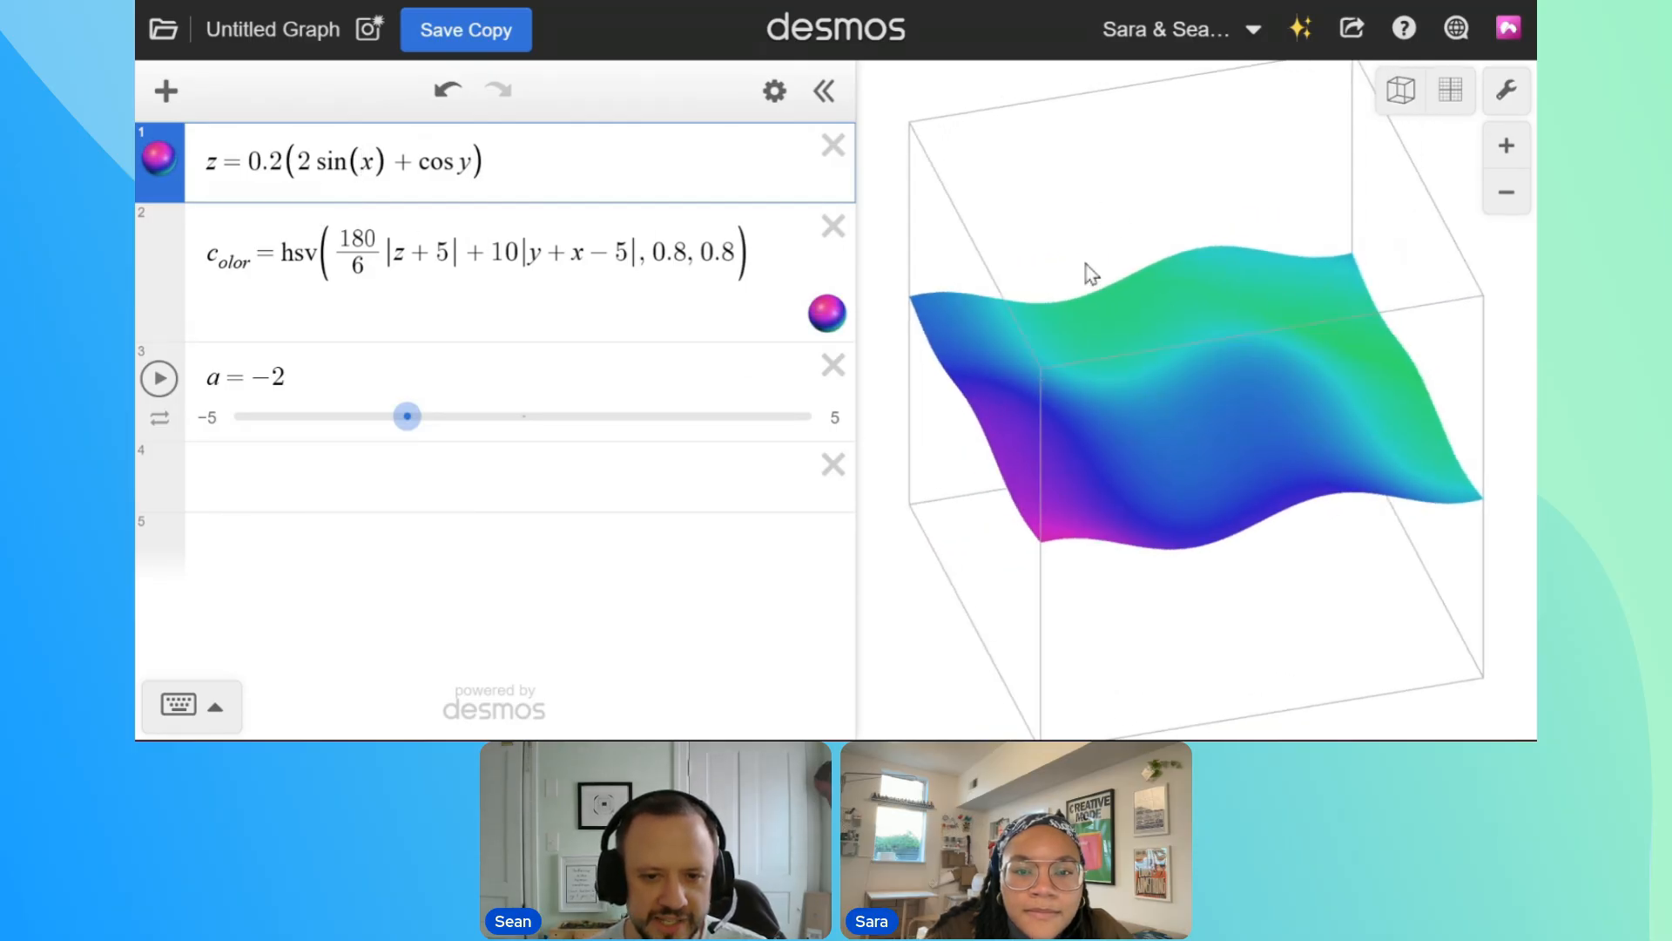
click(362, 162)
text(a)
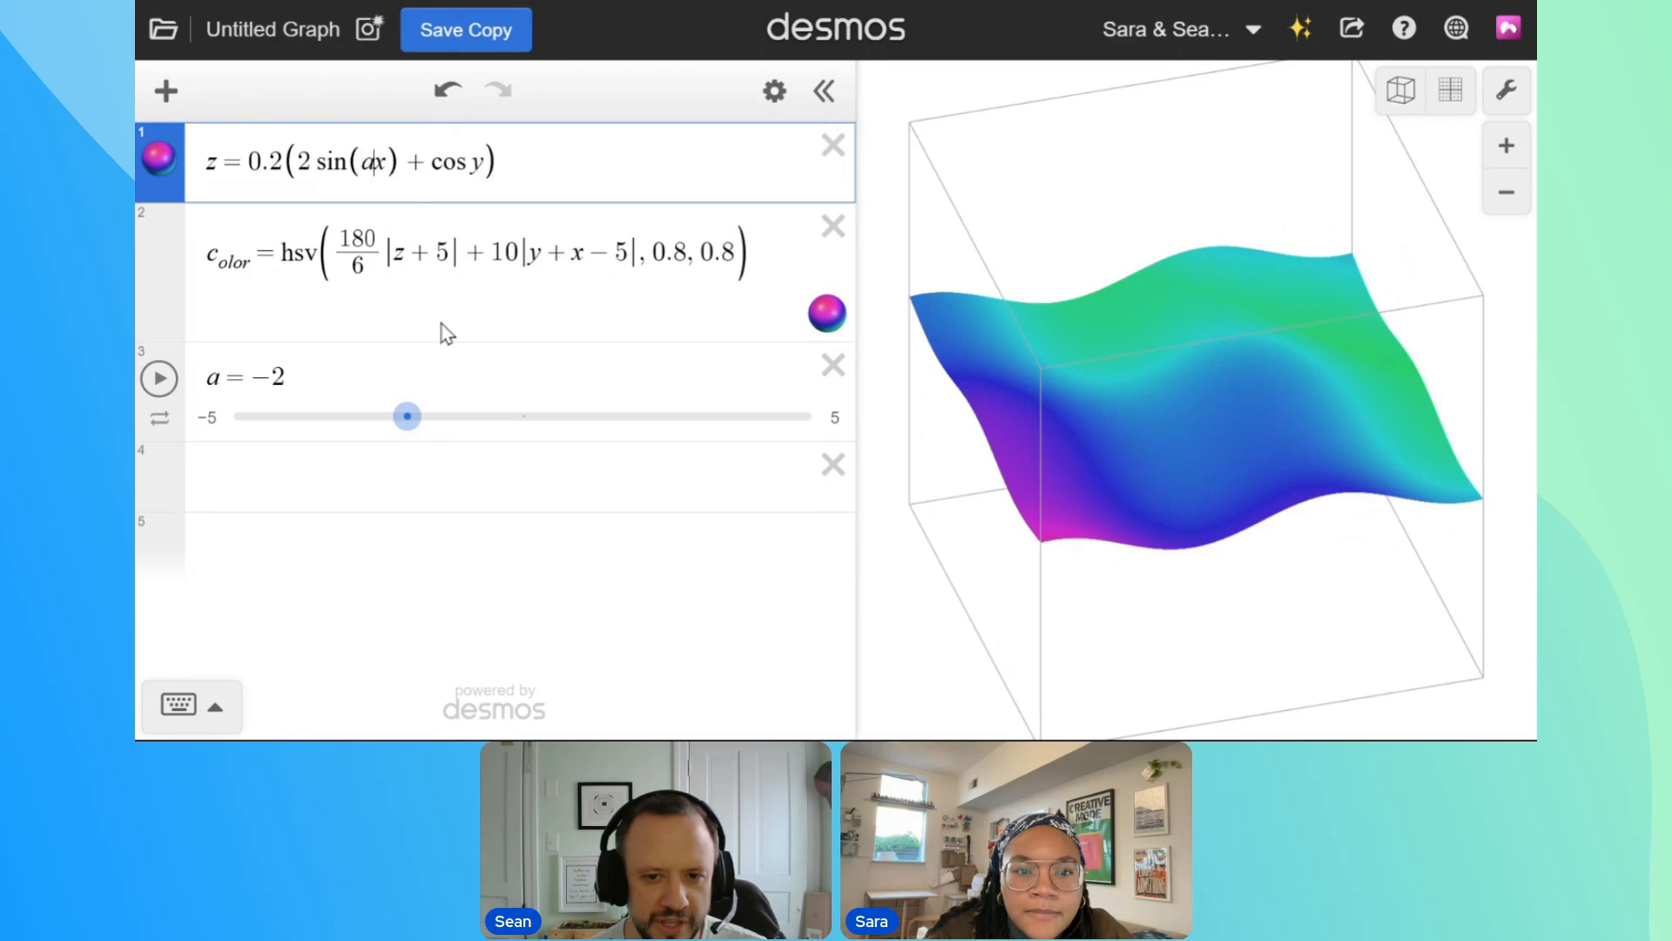
key(BackSpace)
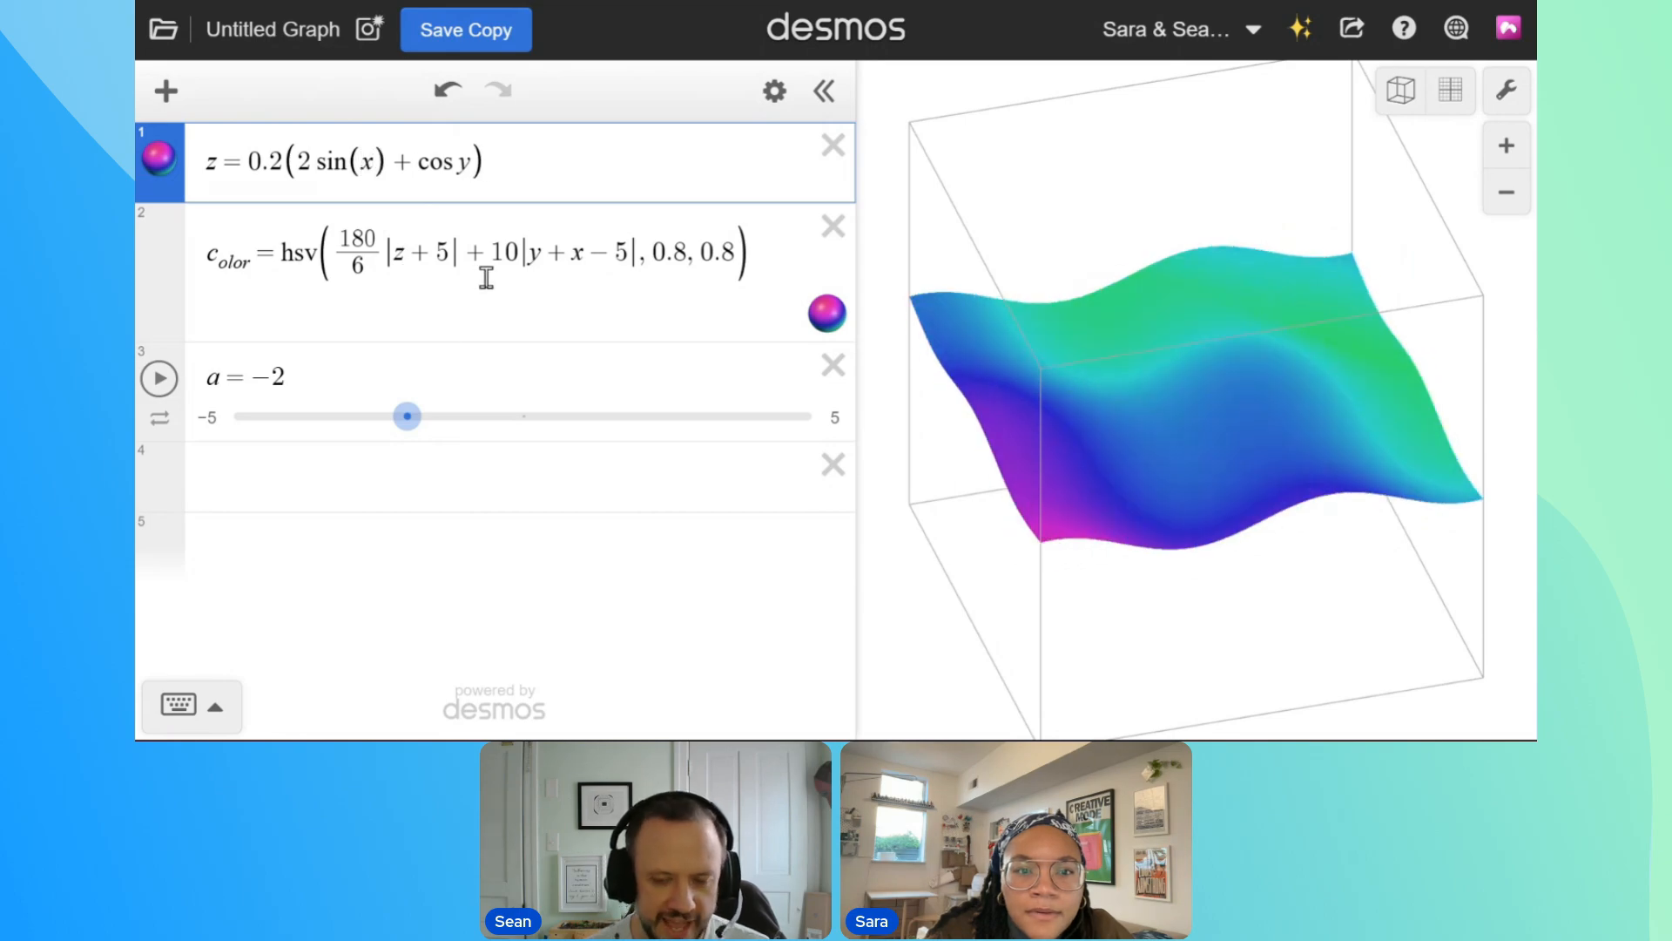
Change the argument of the sine in the surface equation to x + a
key(Right)
text(=a)
drag(378, 166, 408, 183)
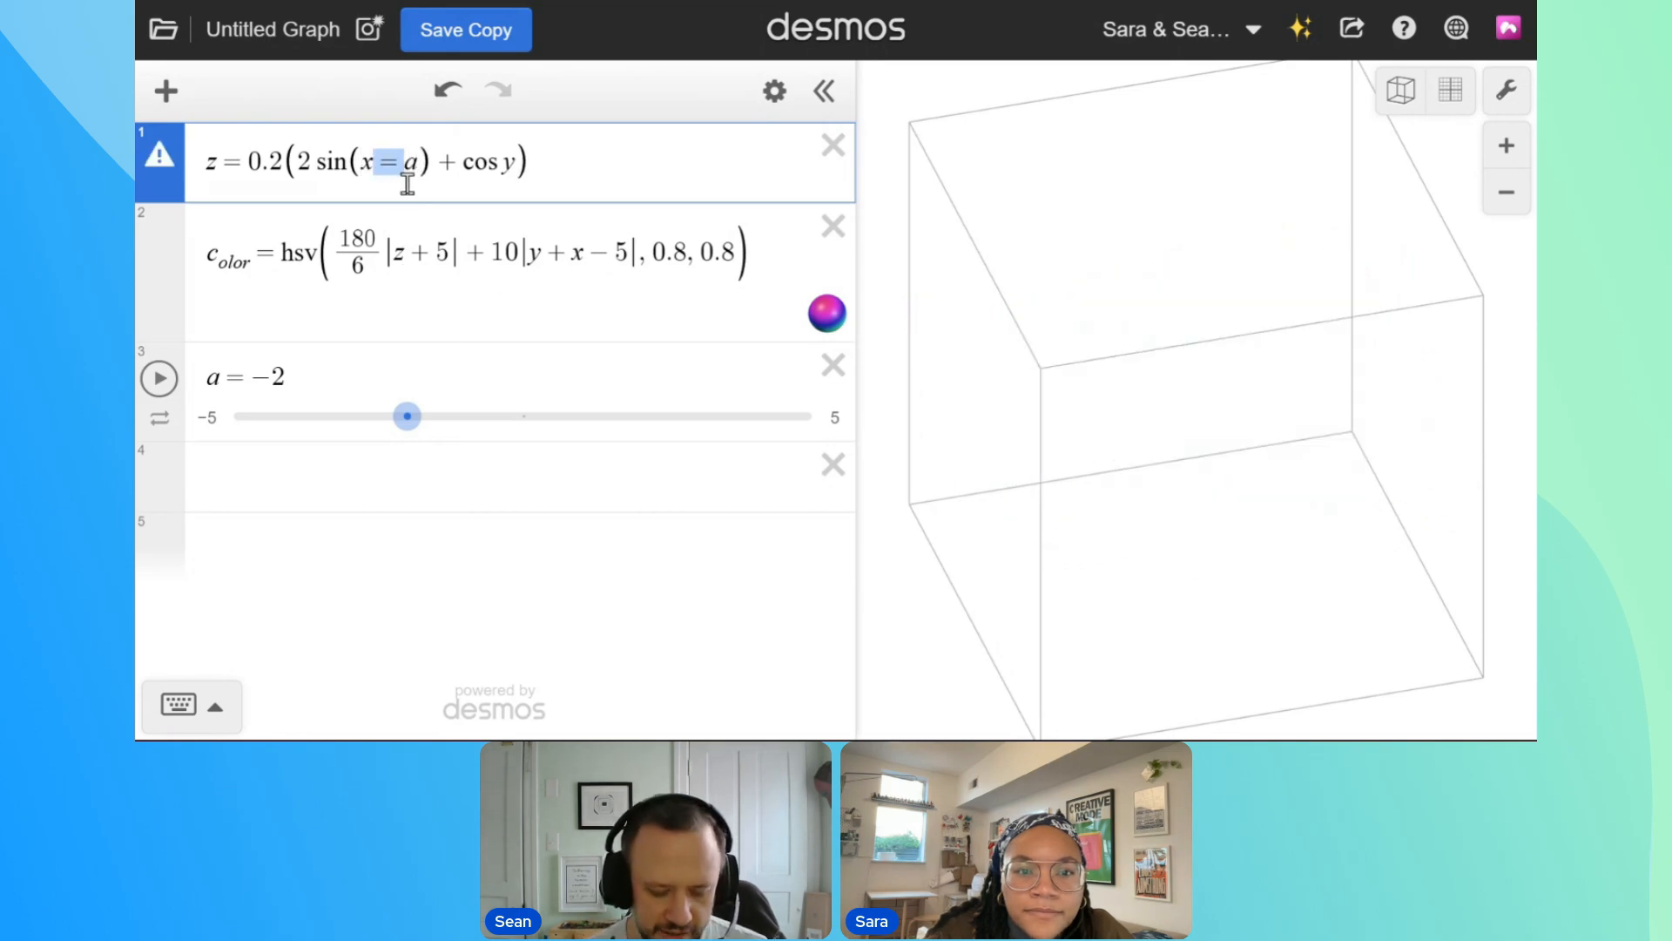
text(+)
Test the a slider, turn the graph to a level side view and play the slider's animation
mouse_move(411, 436)
mouse_down()
mouse_move(262, 442)
mouse_move(466, 433)
mouse_up()
mouse_move(1281, 344)
mouse_down()
mouse_move(1229, 409)
mouse_move(1224, 331)
mouse_move(1263, 329)
mouse_up()
click(159, 378)
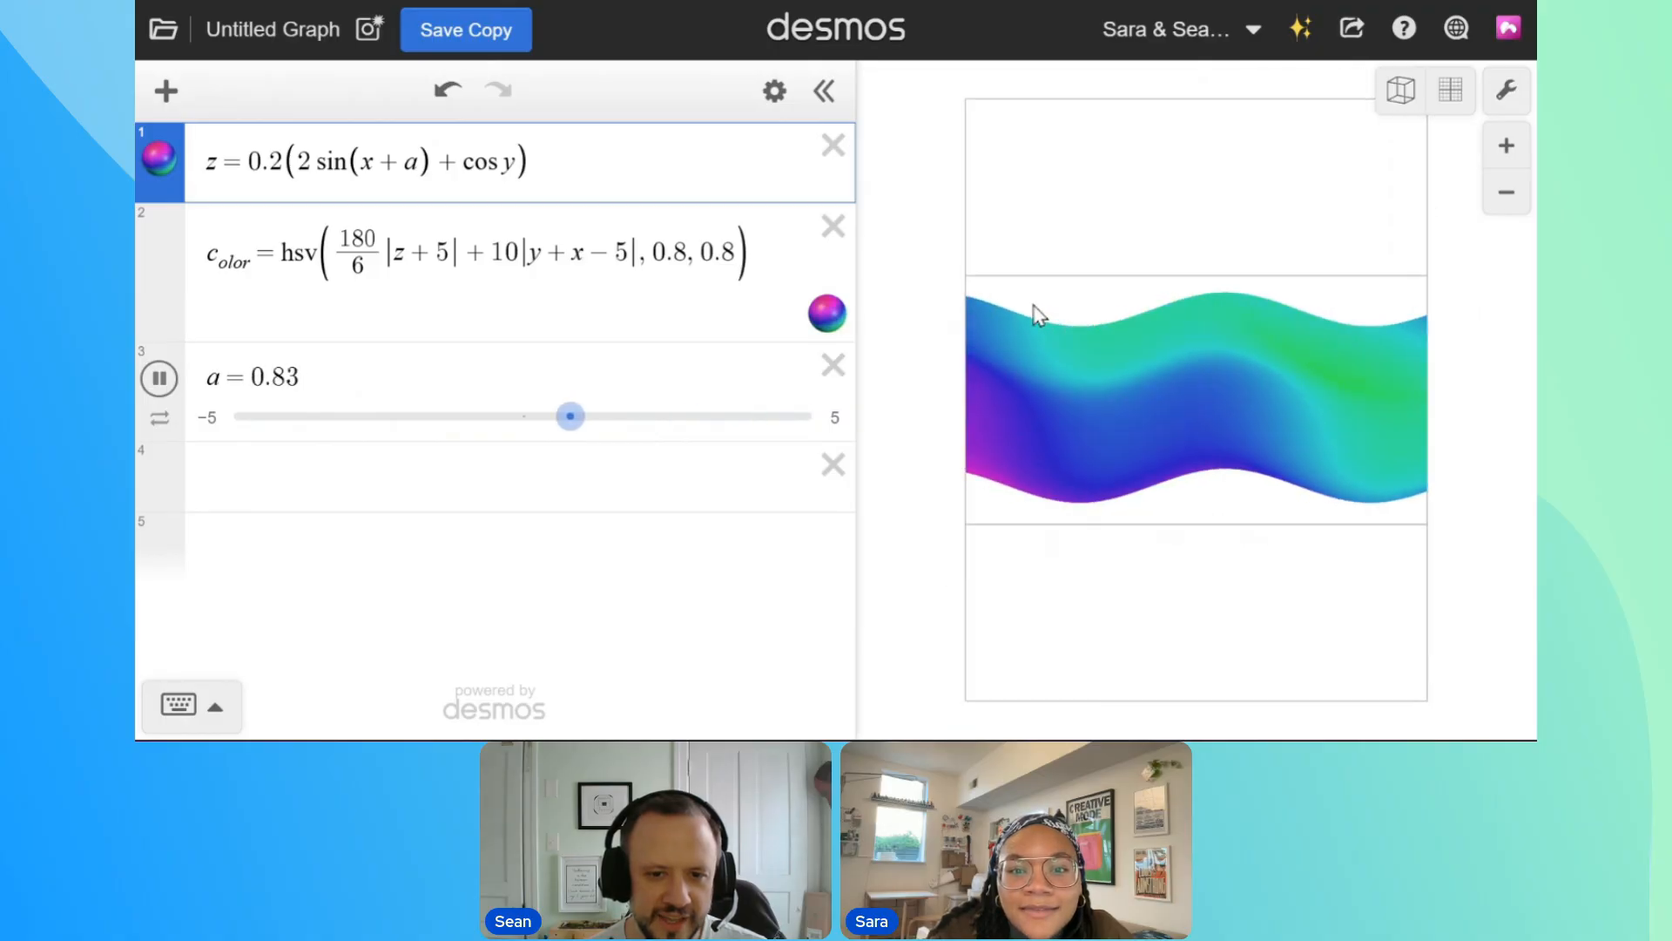
Turn the graph to a top-down view and slow slider a's animation to 0.35x
drag(1112, 299, 1106, 535)
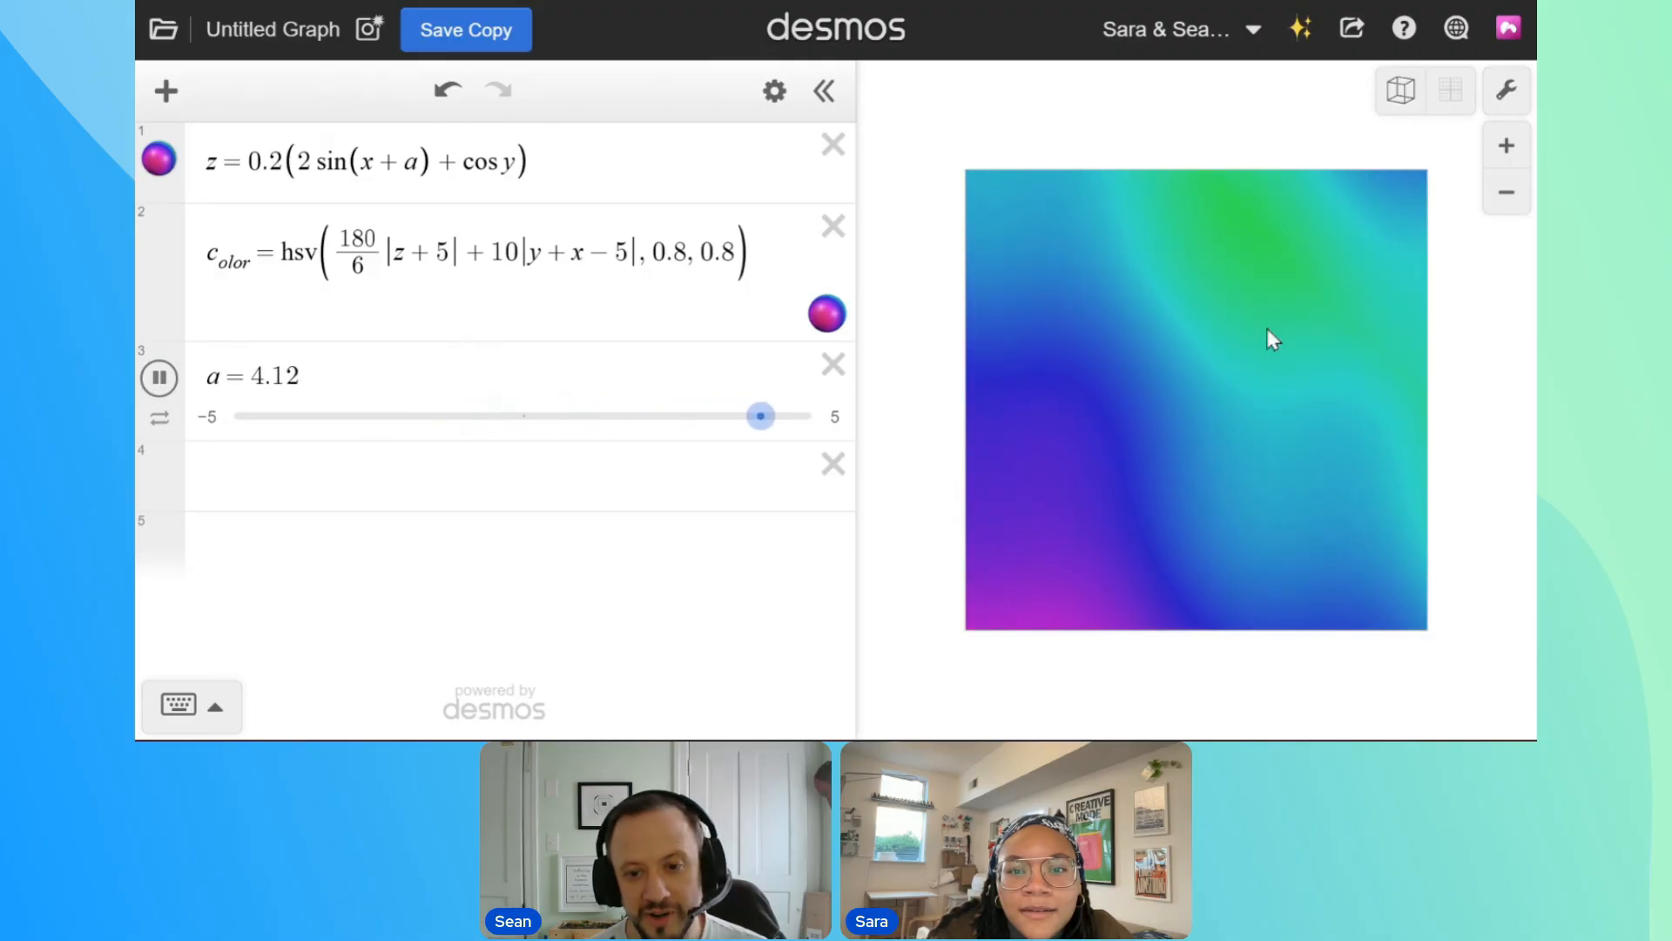
click(159, 418)
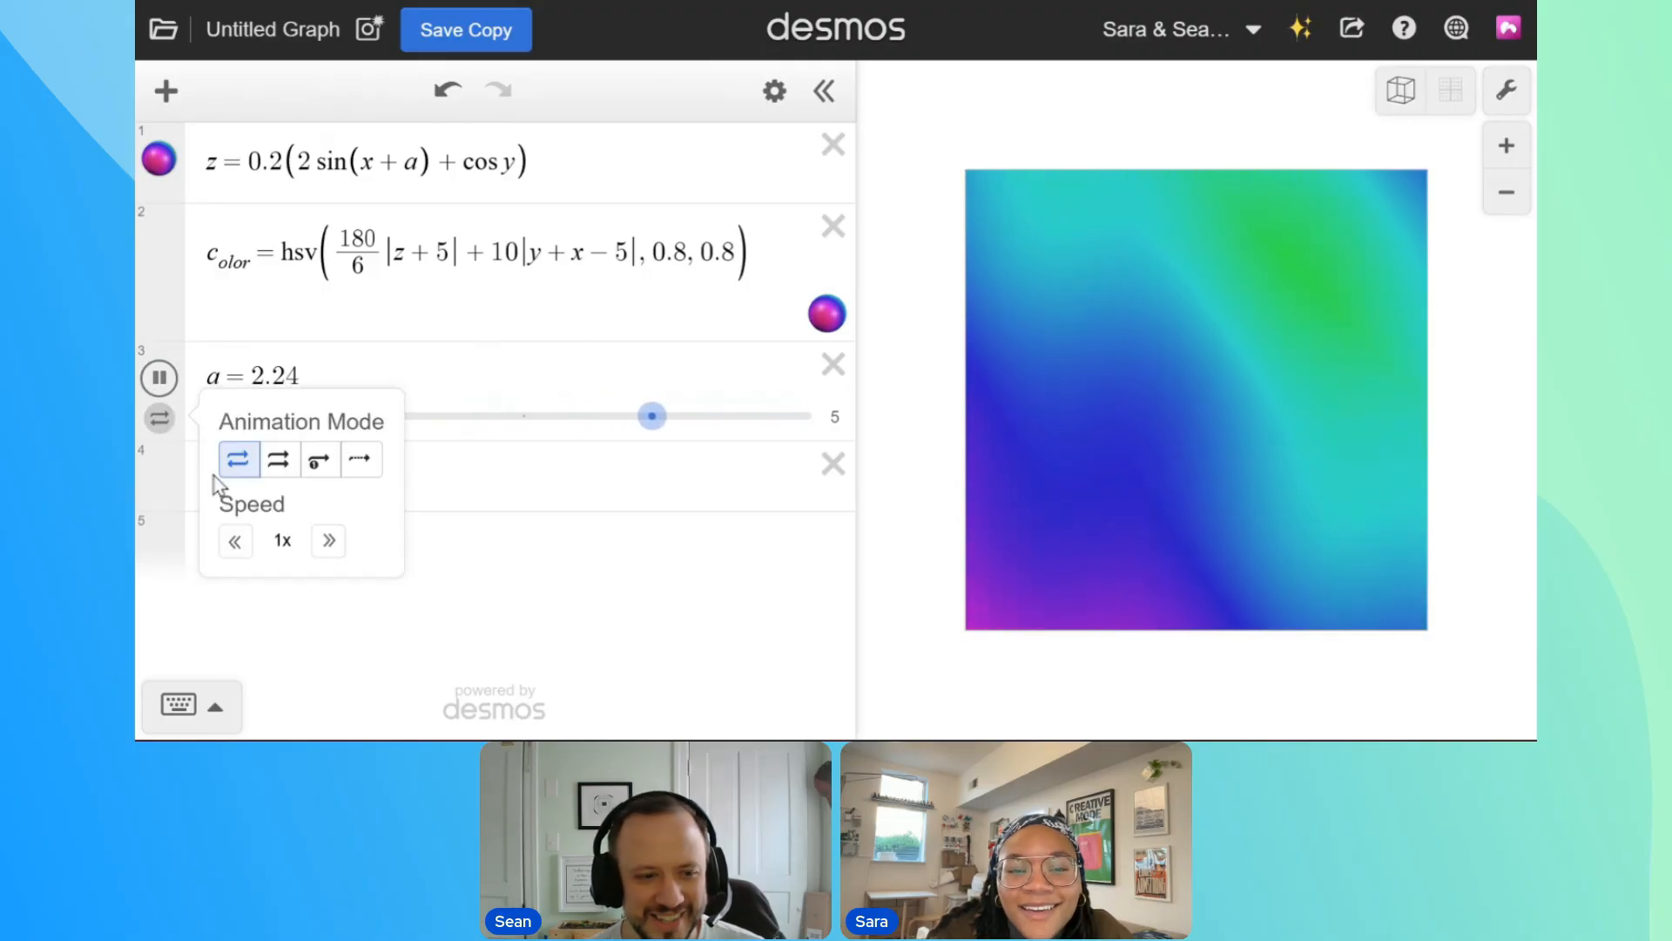
click(234, 542)
click(234, 541)
click(234, 542)
click(234, 541)
click(328, 541)
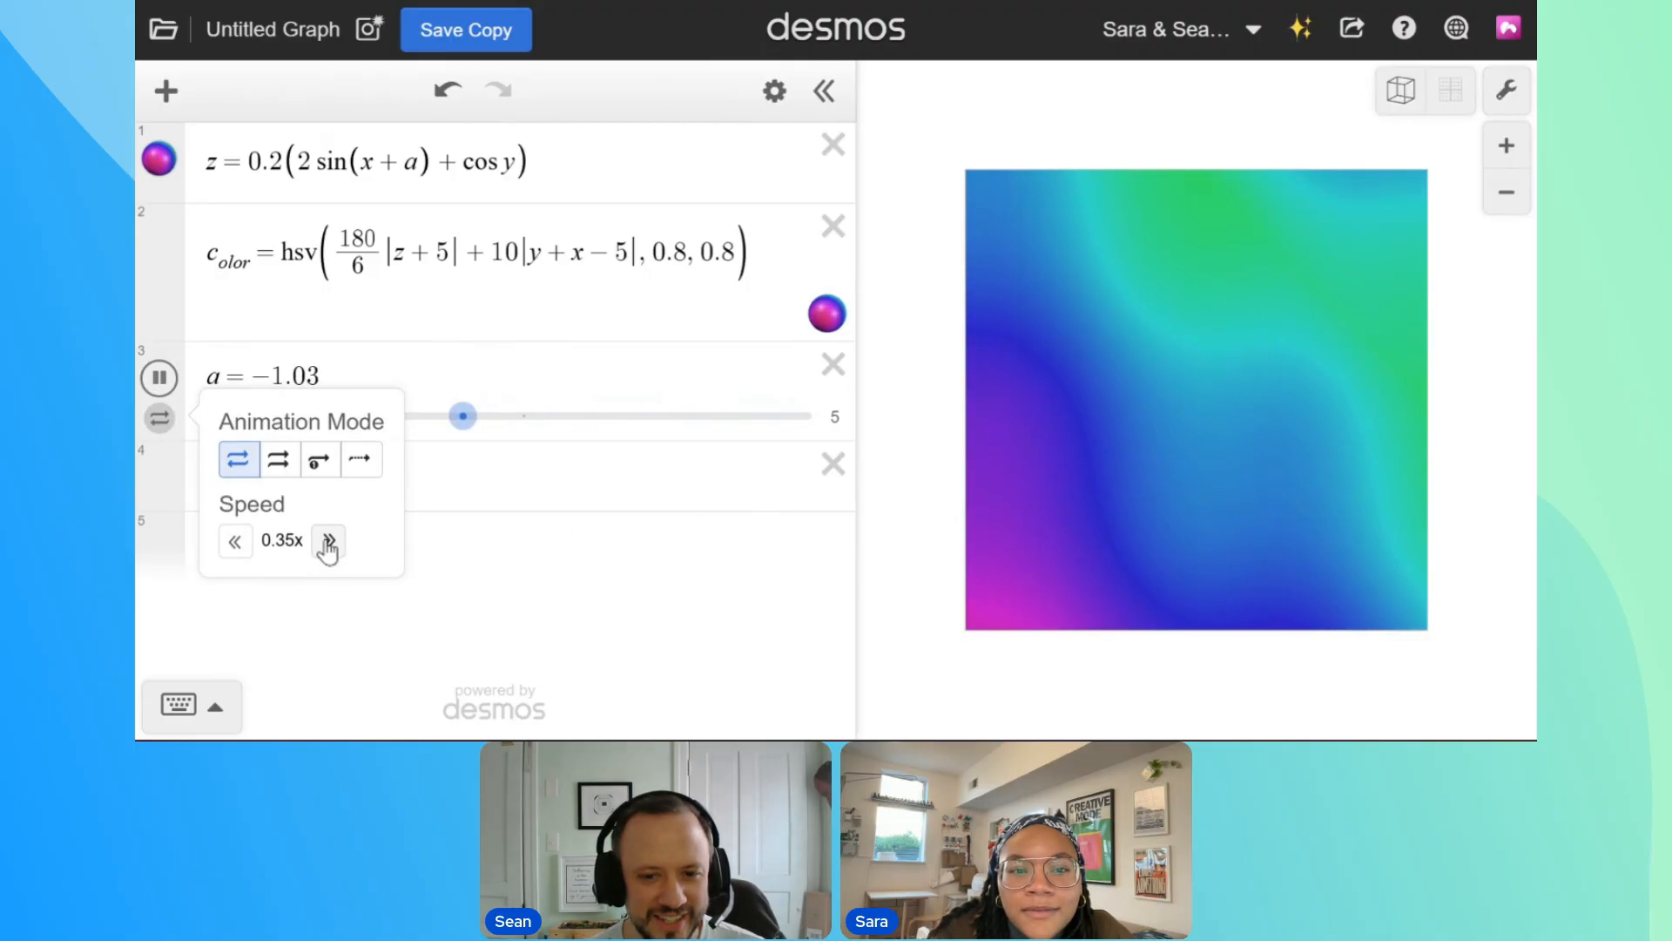
click(332, 333)
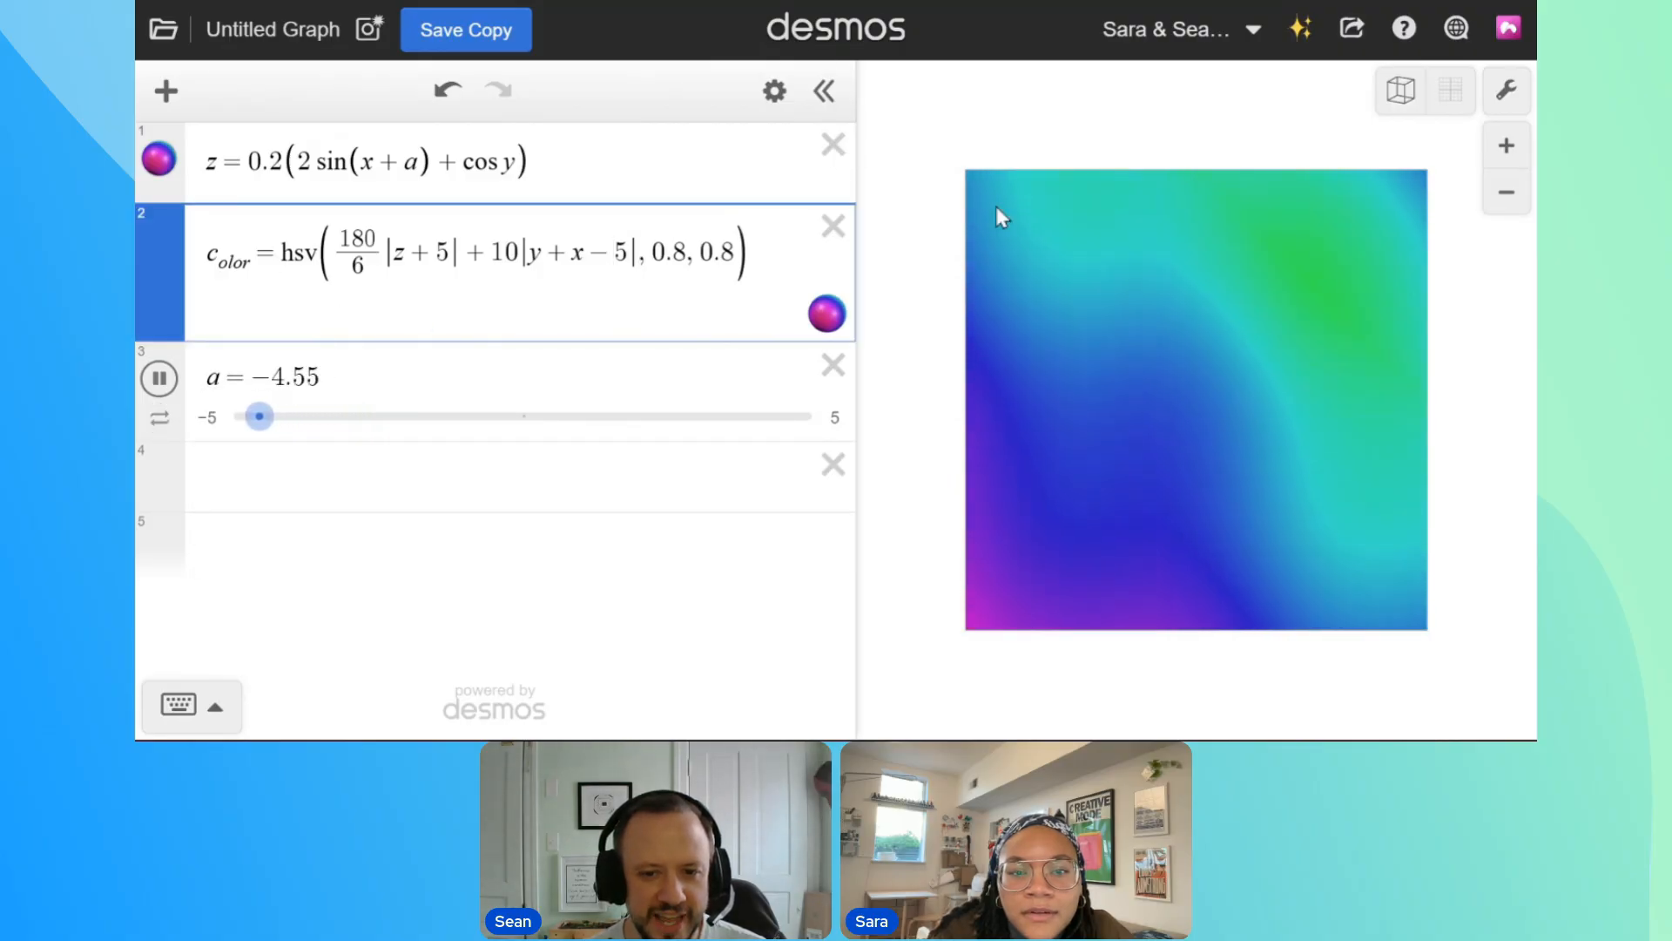
Change the argument of the cosine in the surface equation to y − 0.2a, in parentheses
double_click(508, 162)
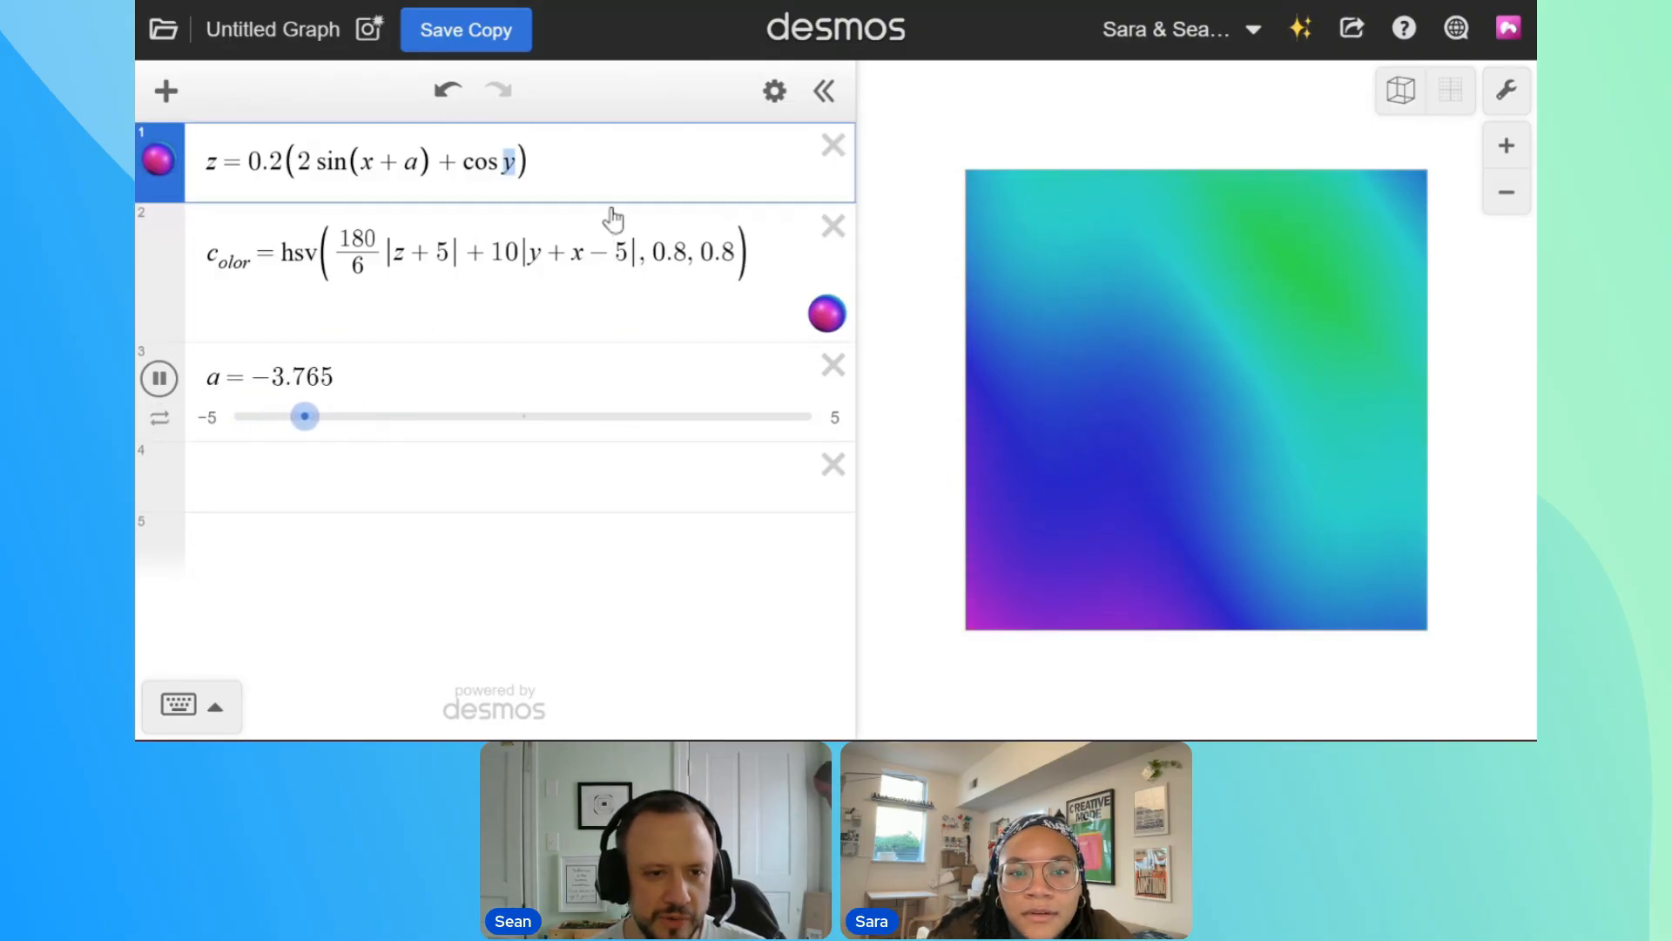
text(()
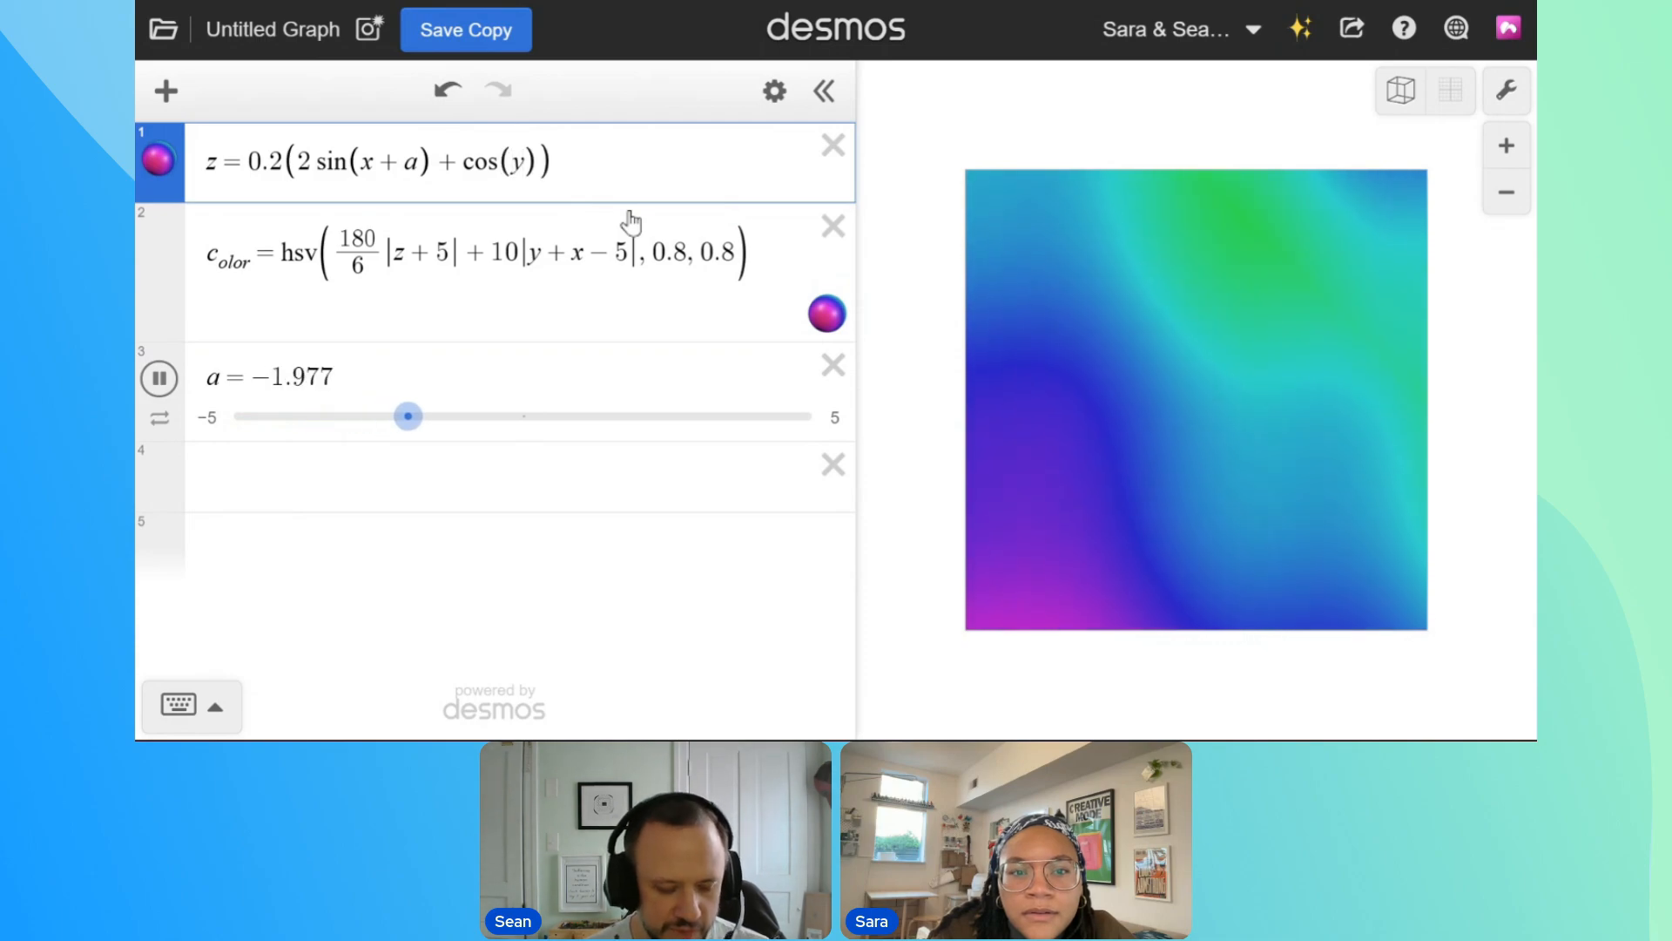
text(+0.1a)
click(588, 164)
key(BackSpace)
text(2a)
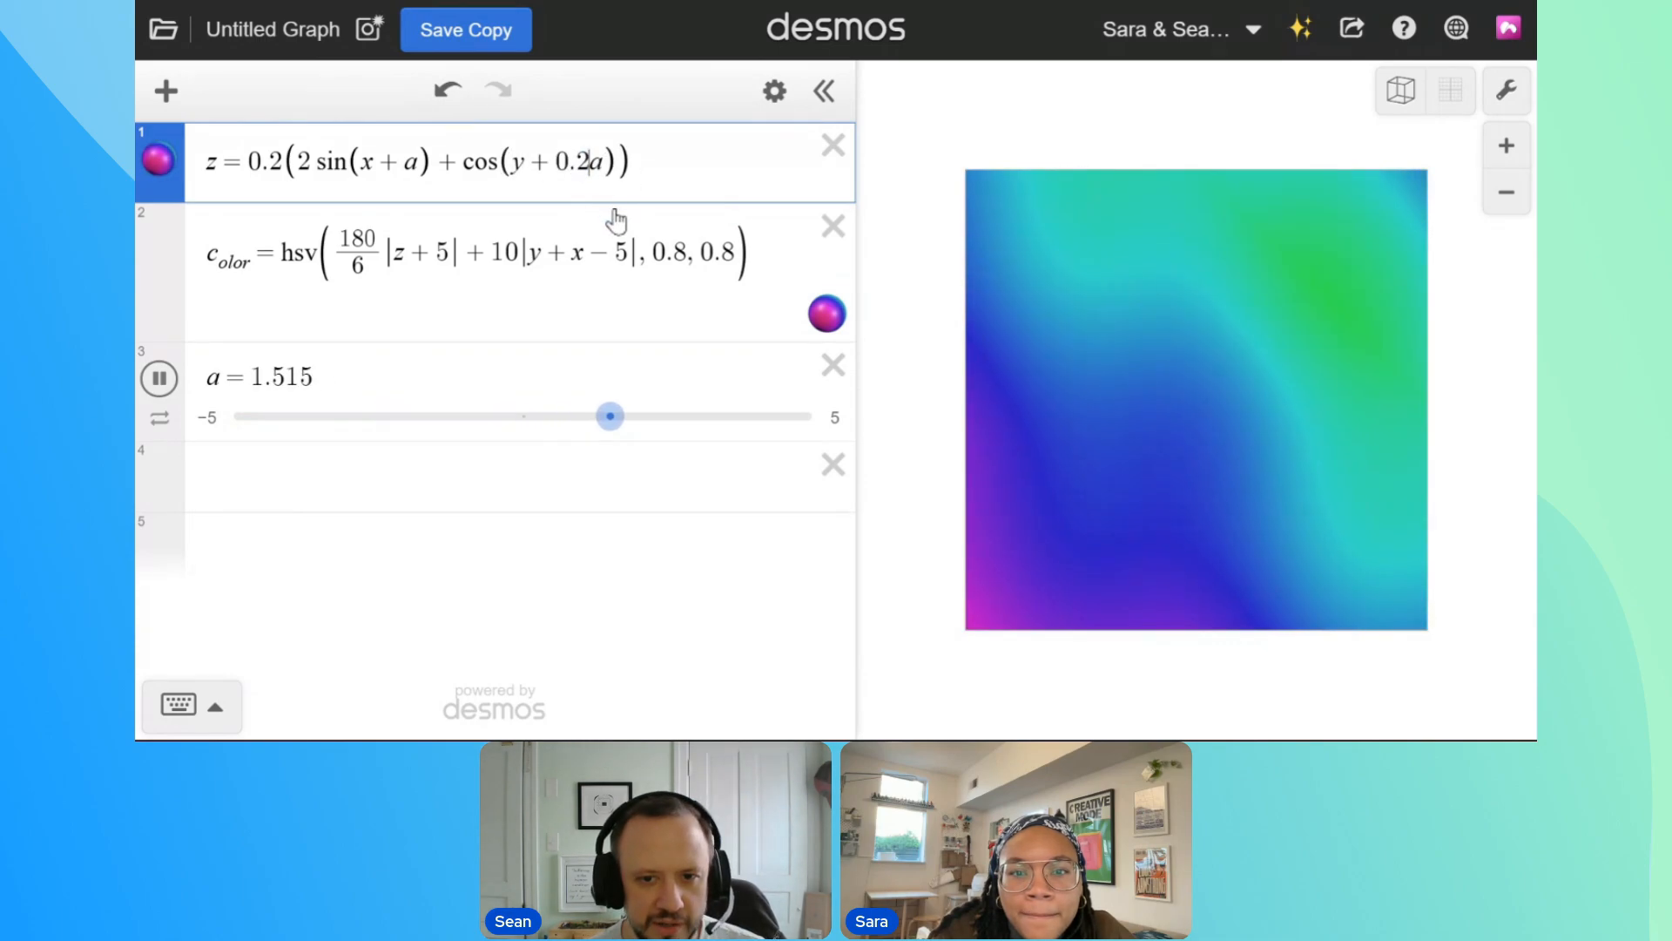
drag(531, 163, 556, 164)
text(-)
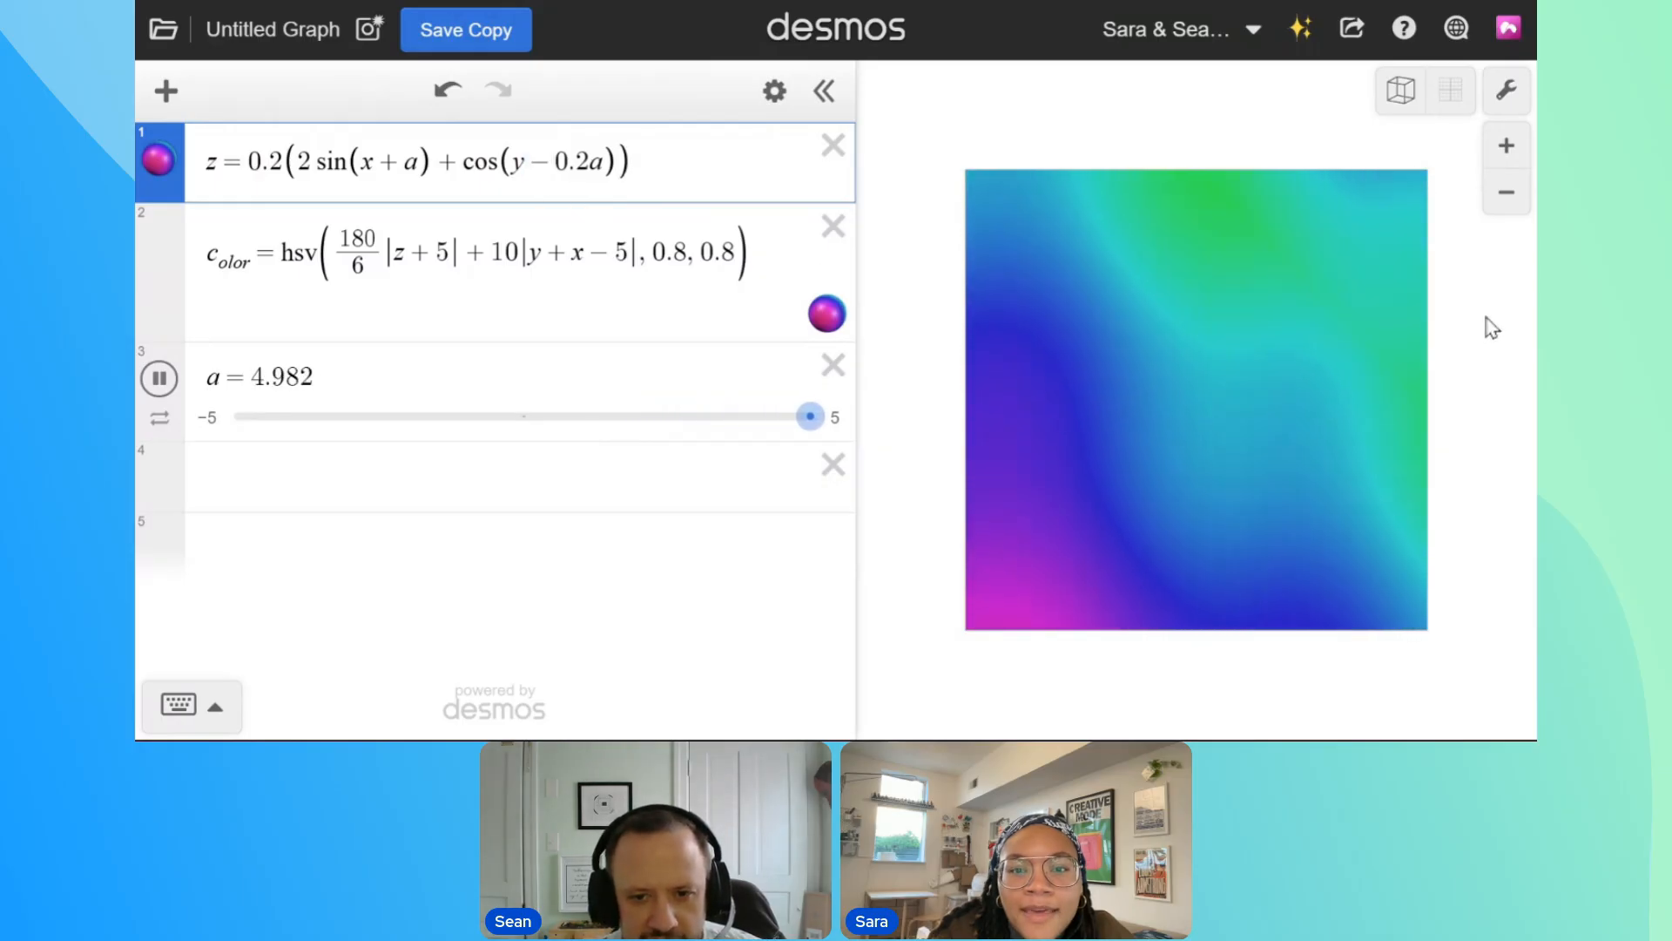
Stop the animation and set slider a's range from 0 to 1
click(374, 417)
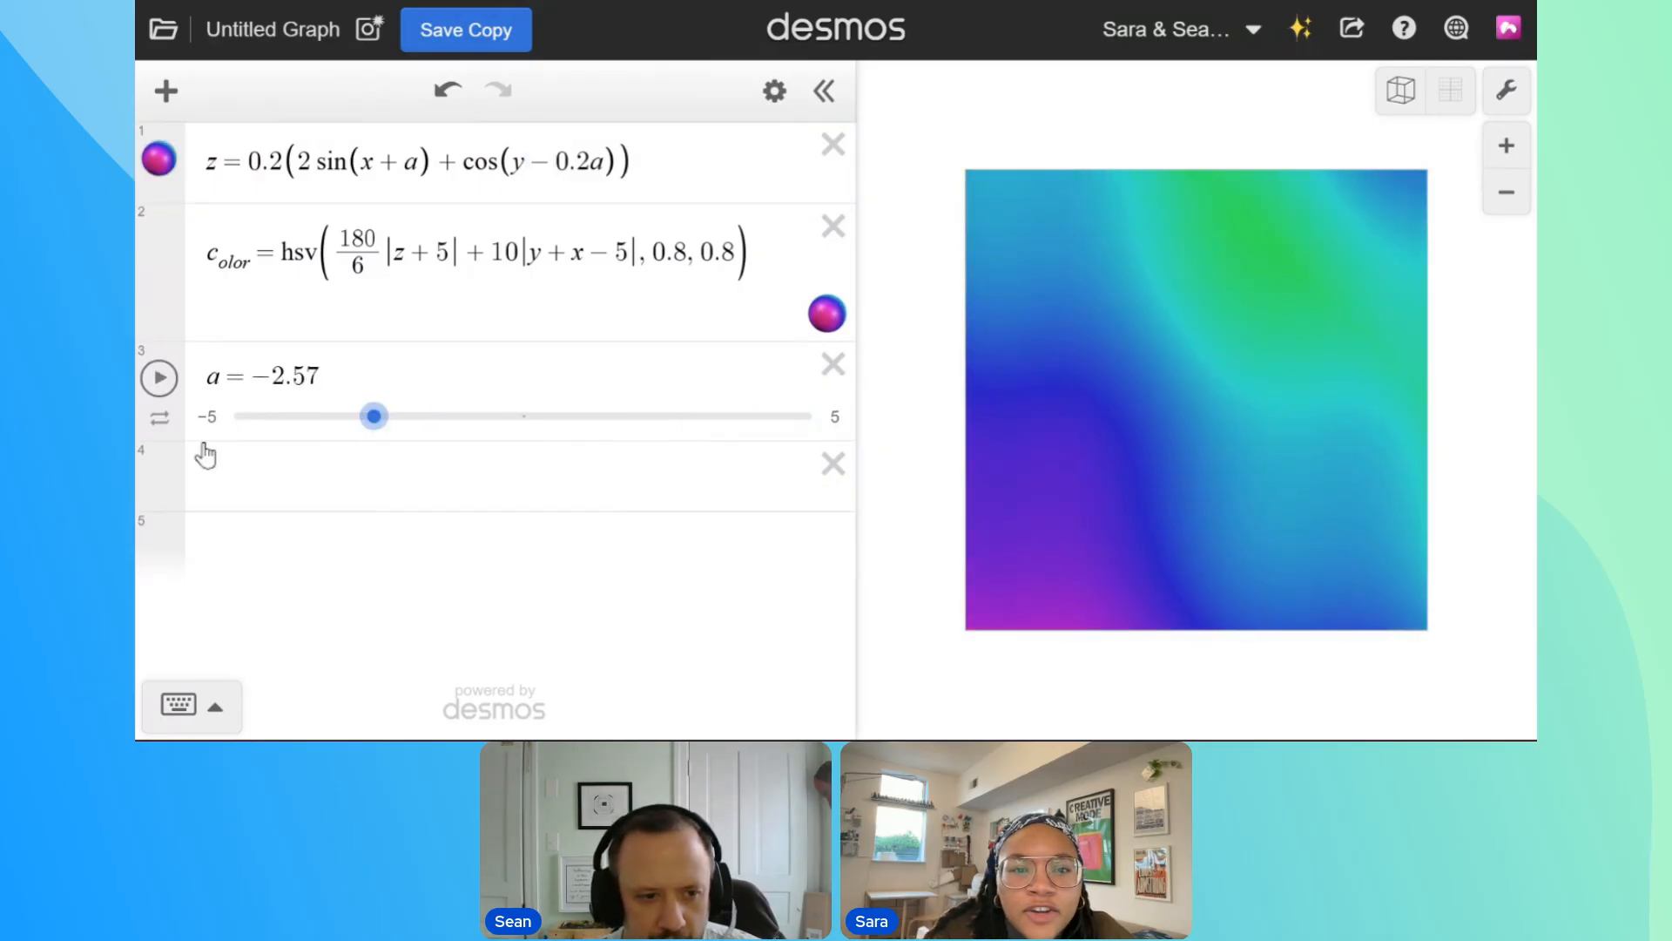
click(209, 420)
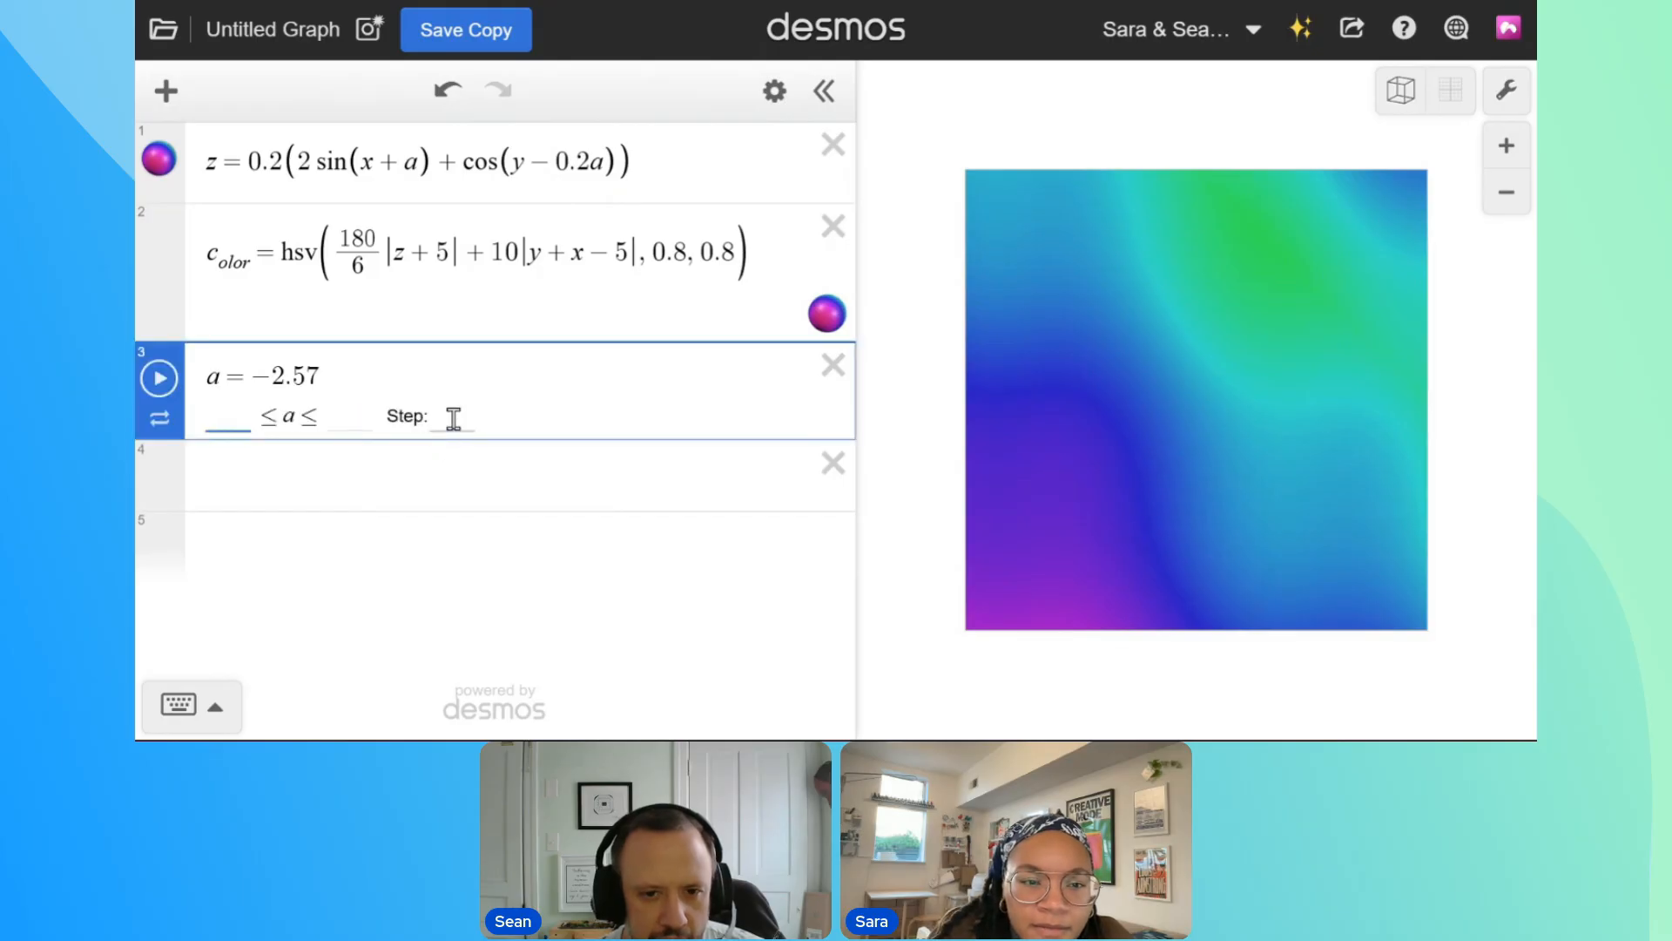
text(0)
key(Tab)
text(1)
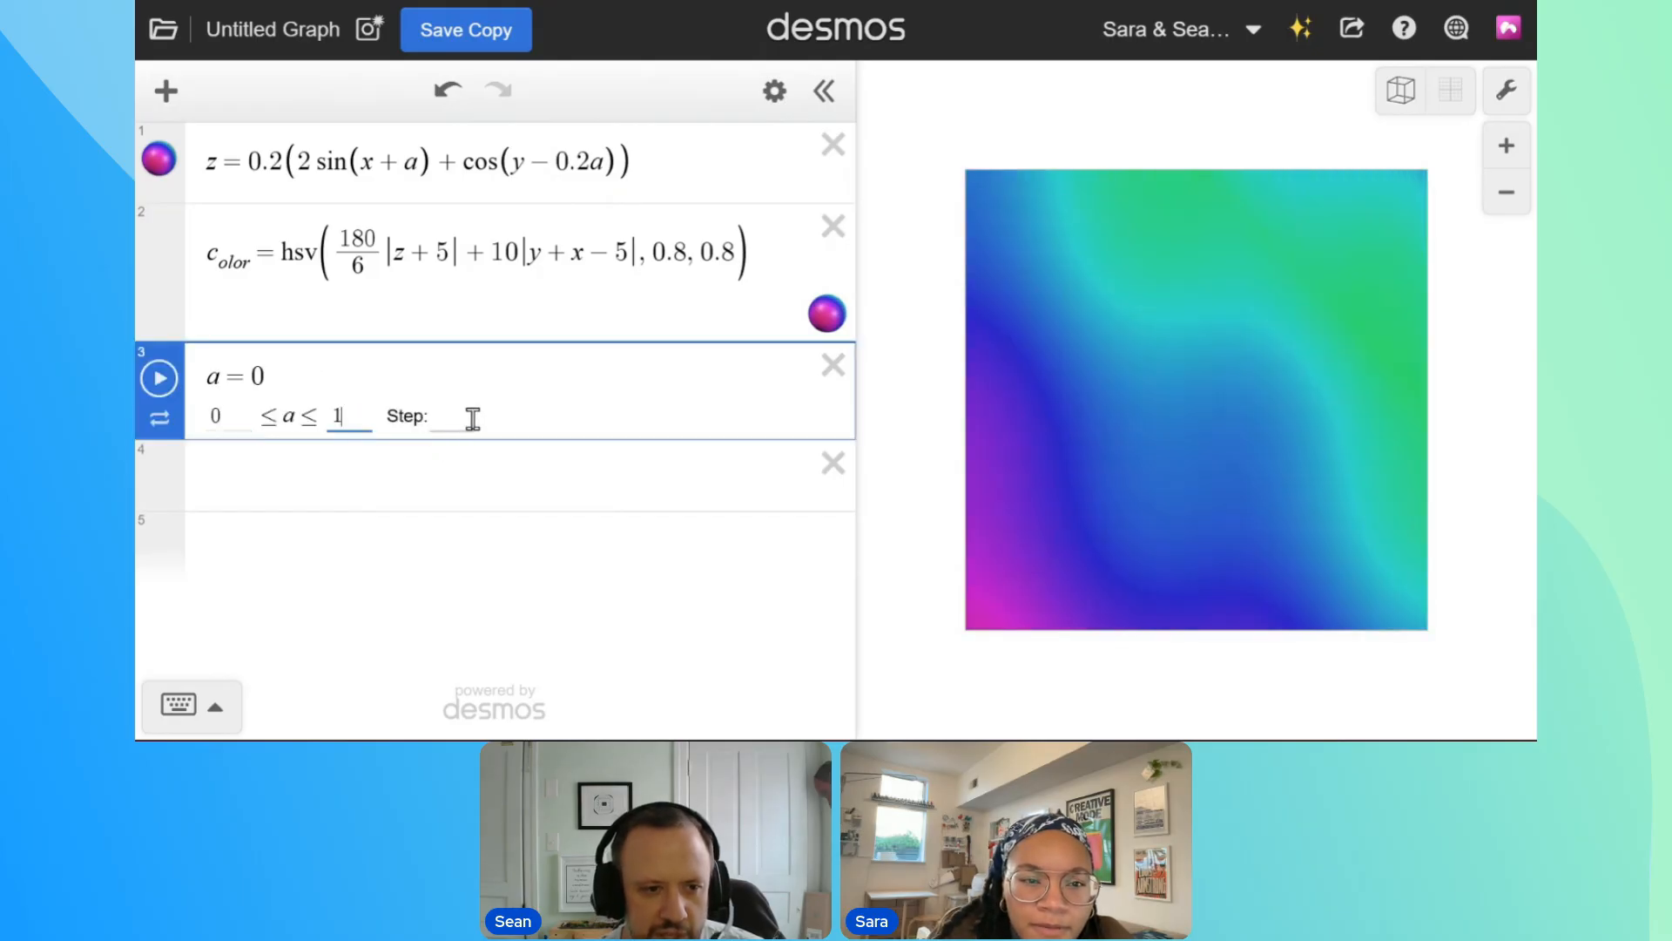
click(303, 530)
Play slider a in the one-way looping animation mode and raise its speed by one level
click(159, 418)
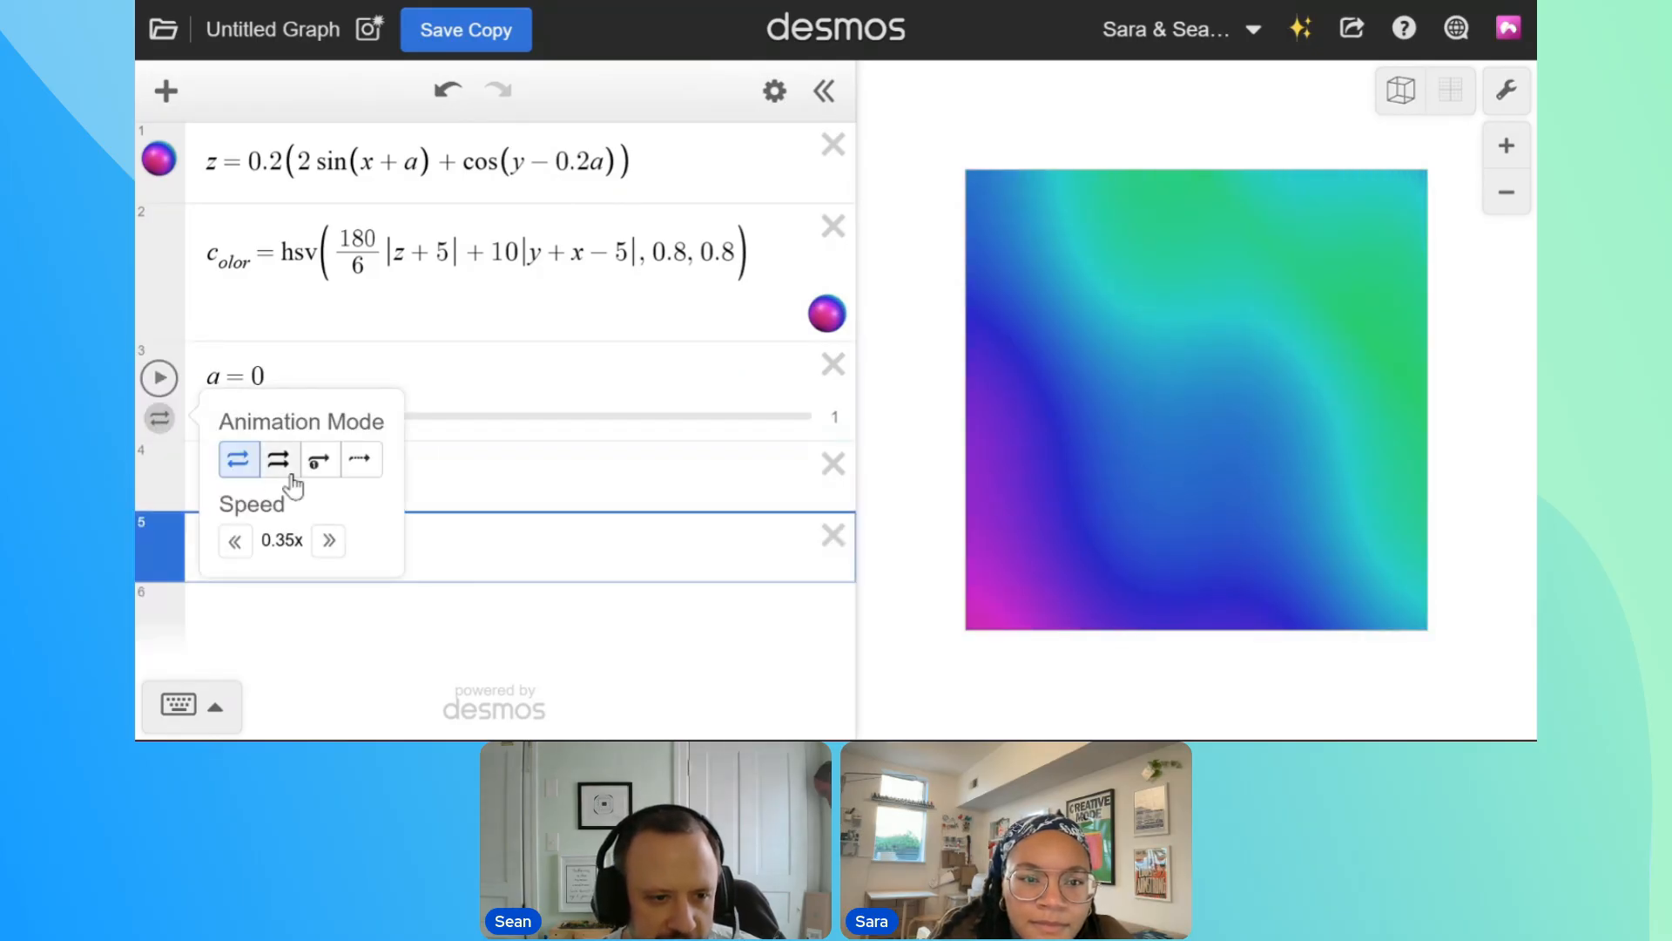
click(277, 462)
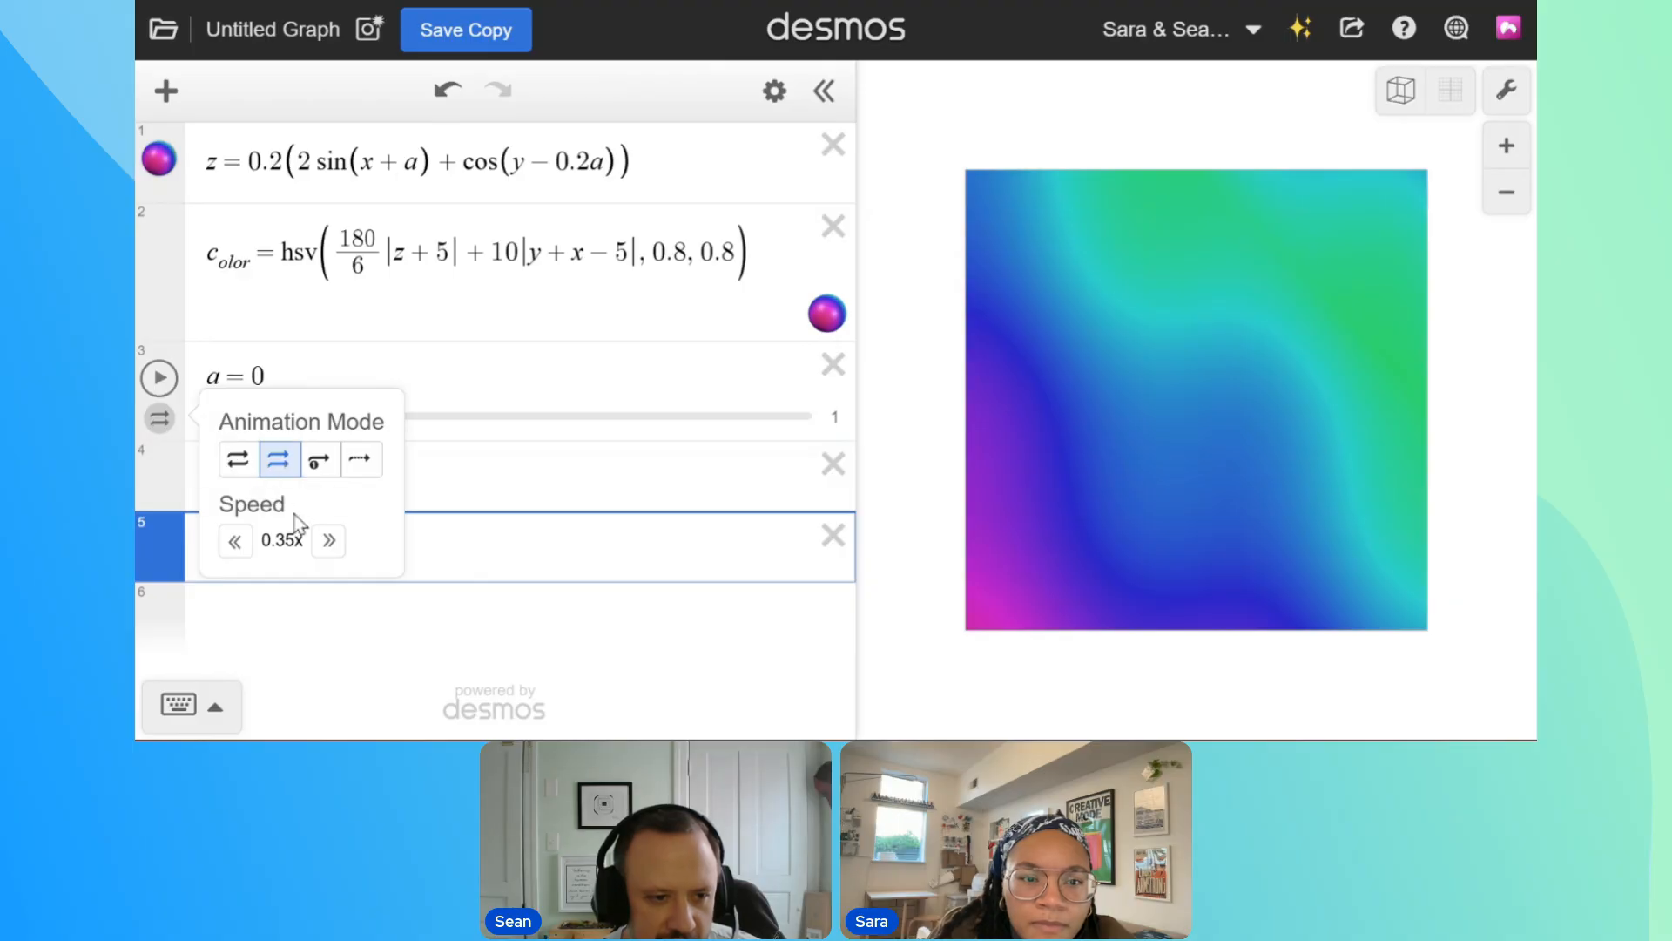
click(159, 377)
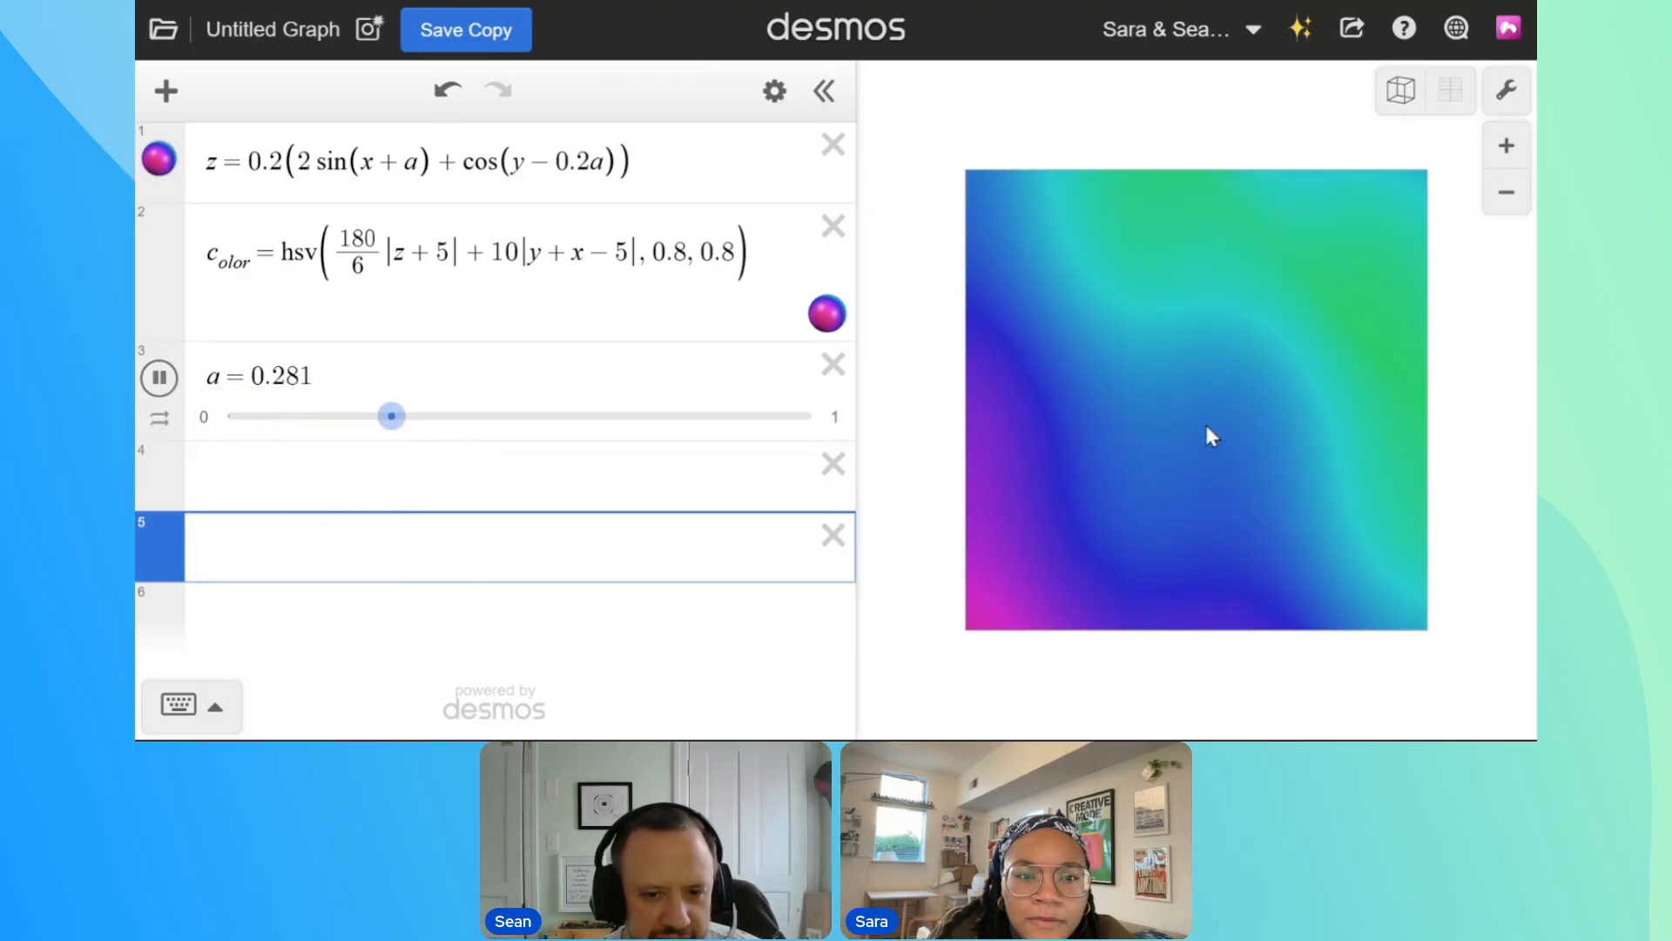
click(159, 429)
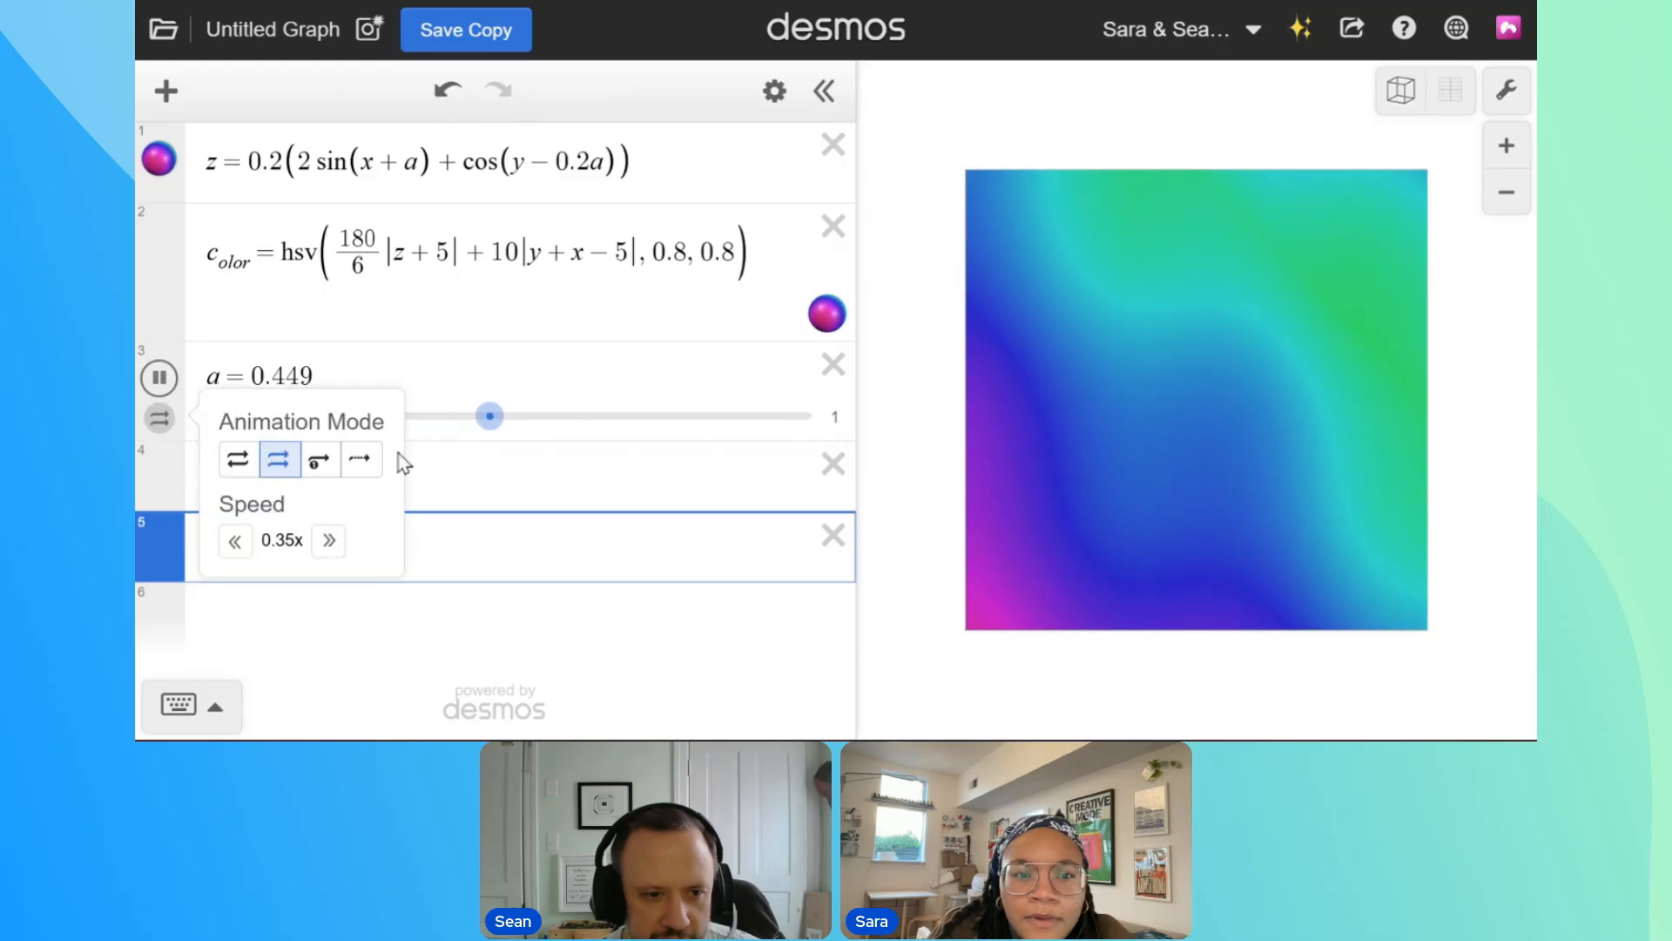
click(325, 545)
click(593, 461)
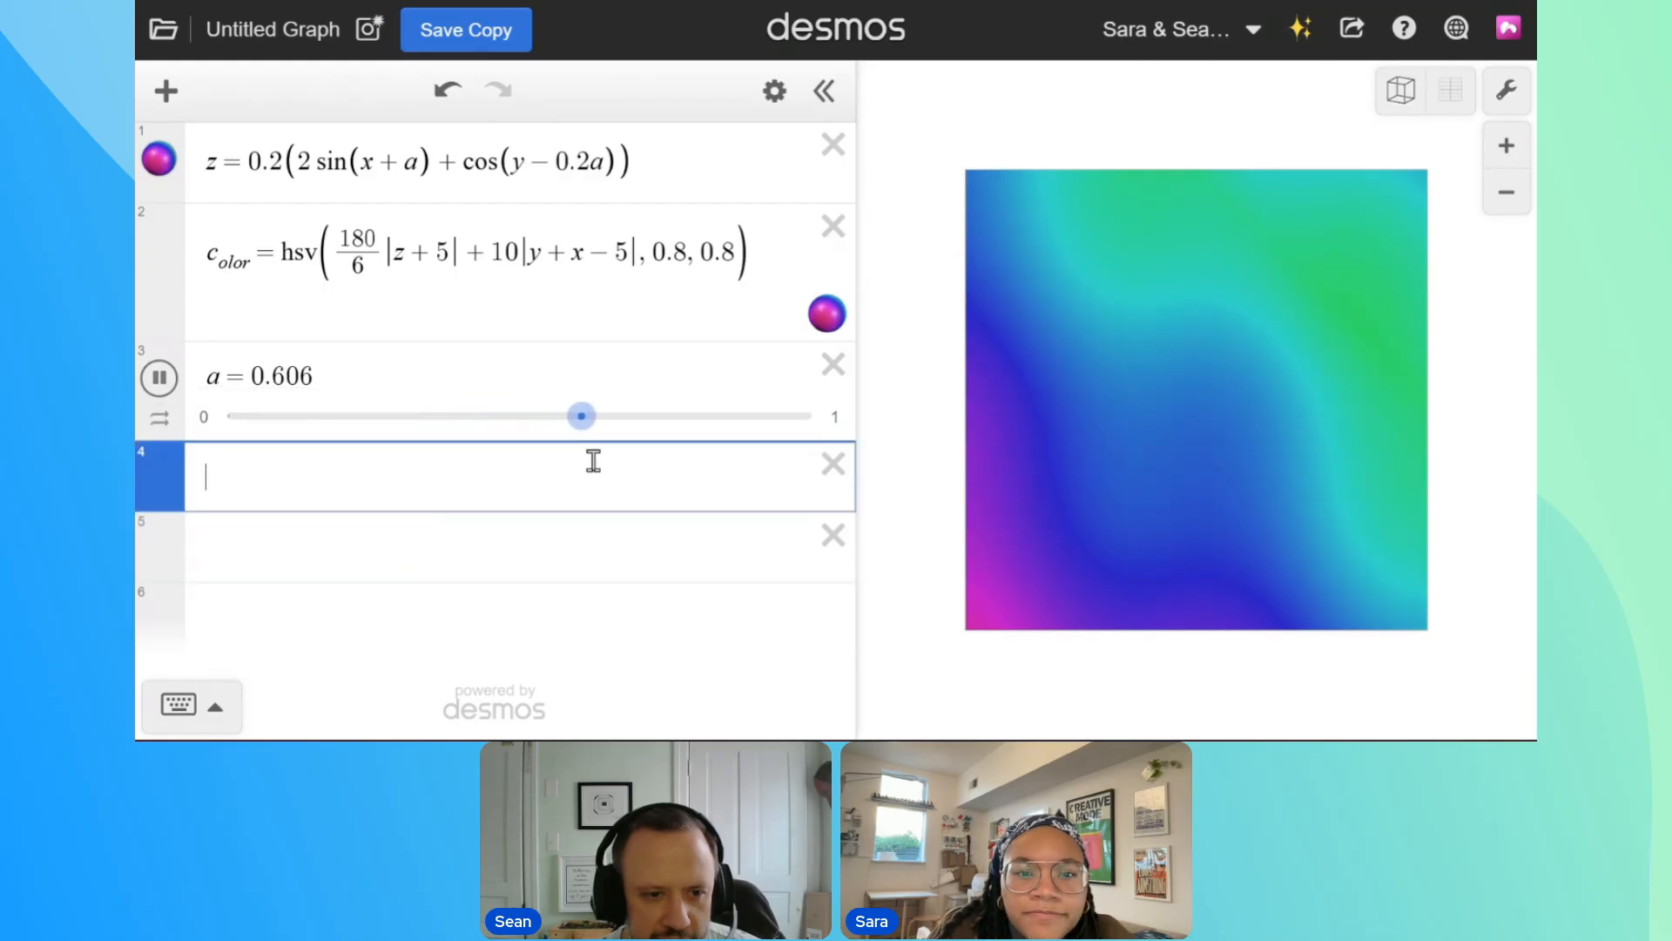
Multiply a by 2π inside both the sine and the cosine of the surface equation
click(406, 180)
text(2pi)
click(615, 166)
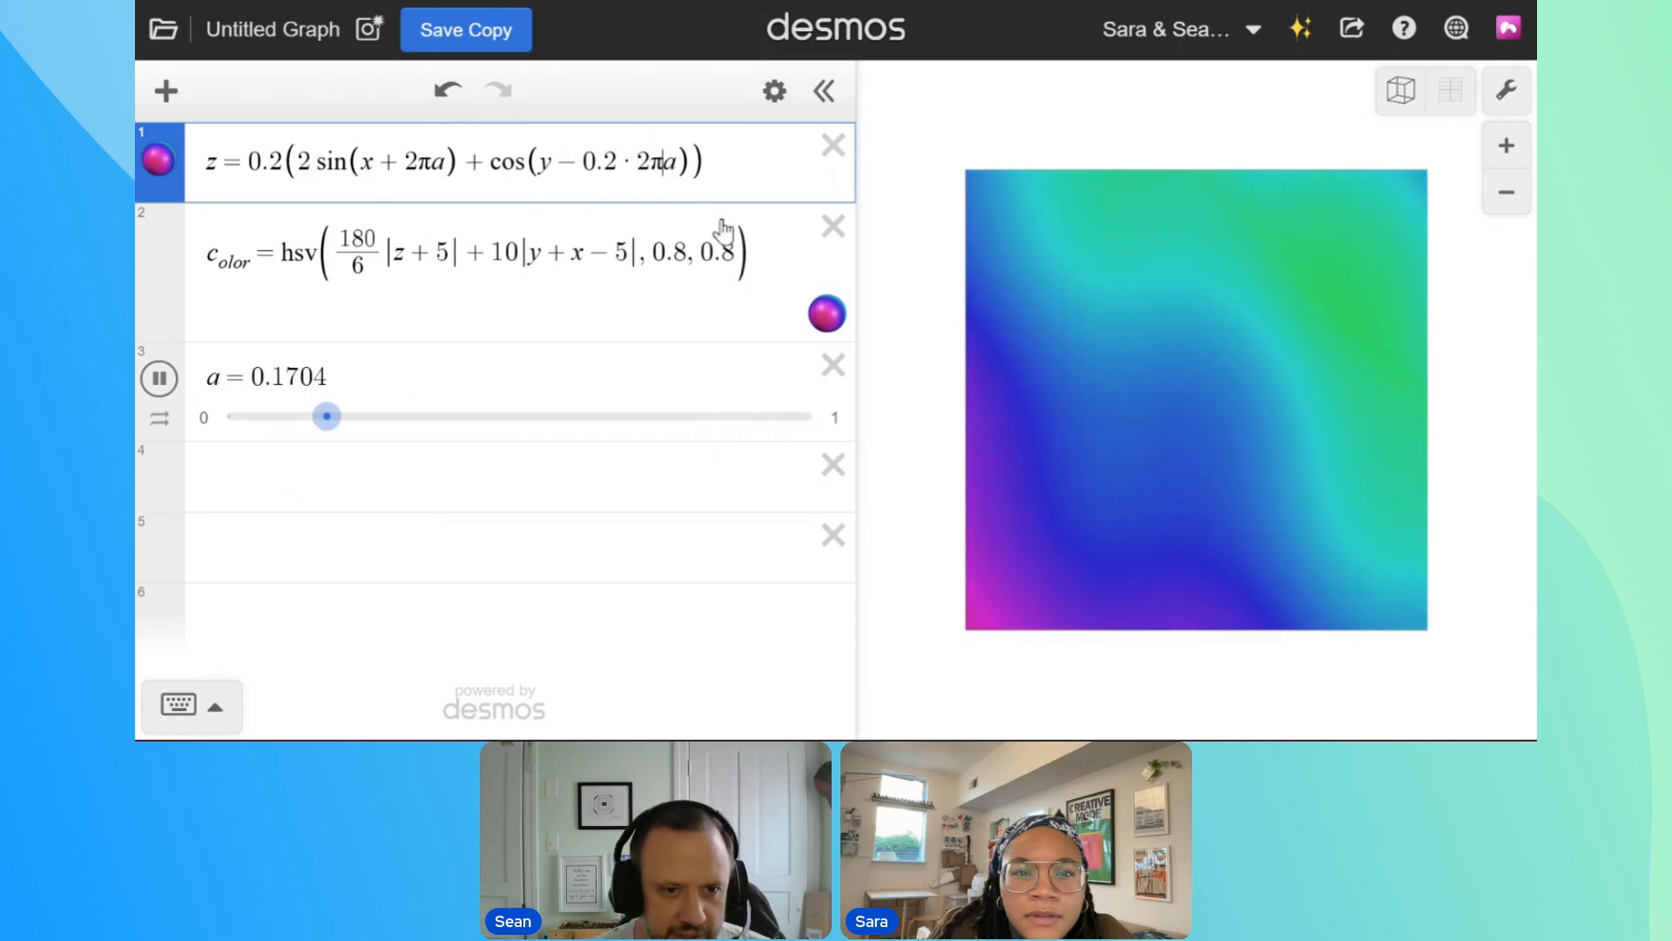
click(565, 488)
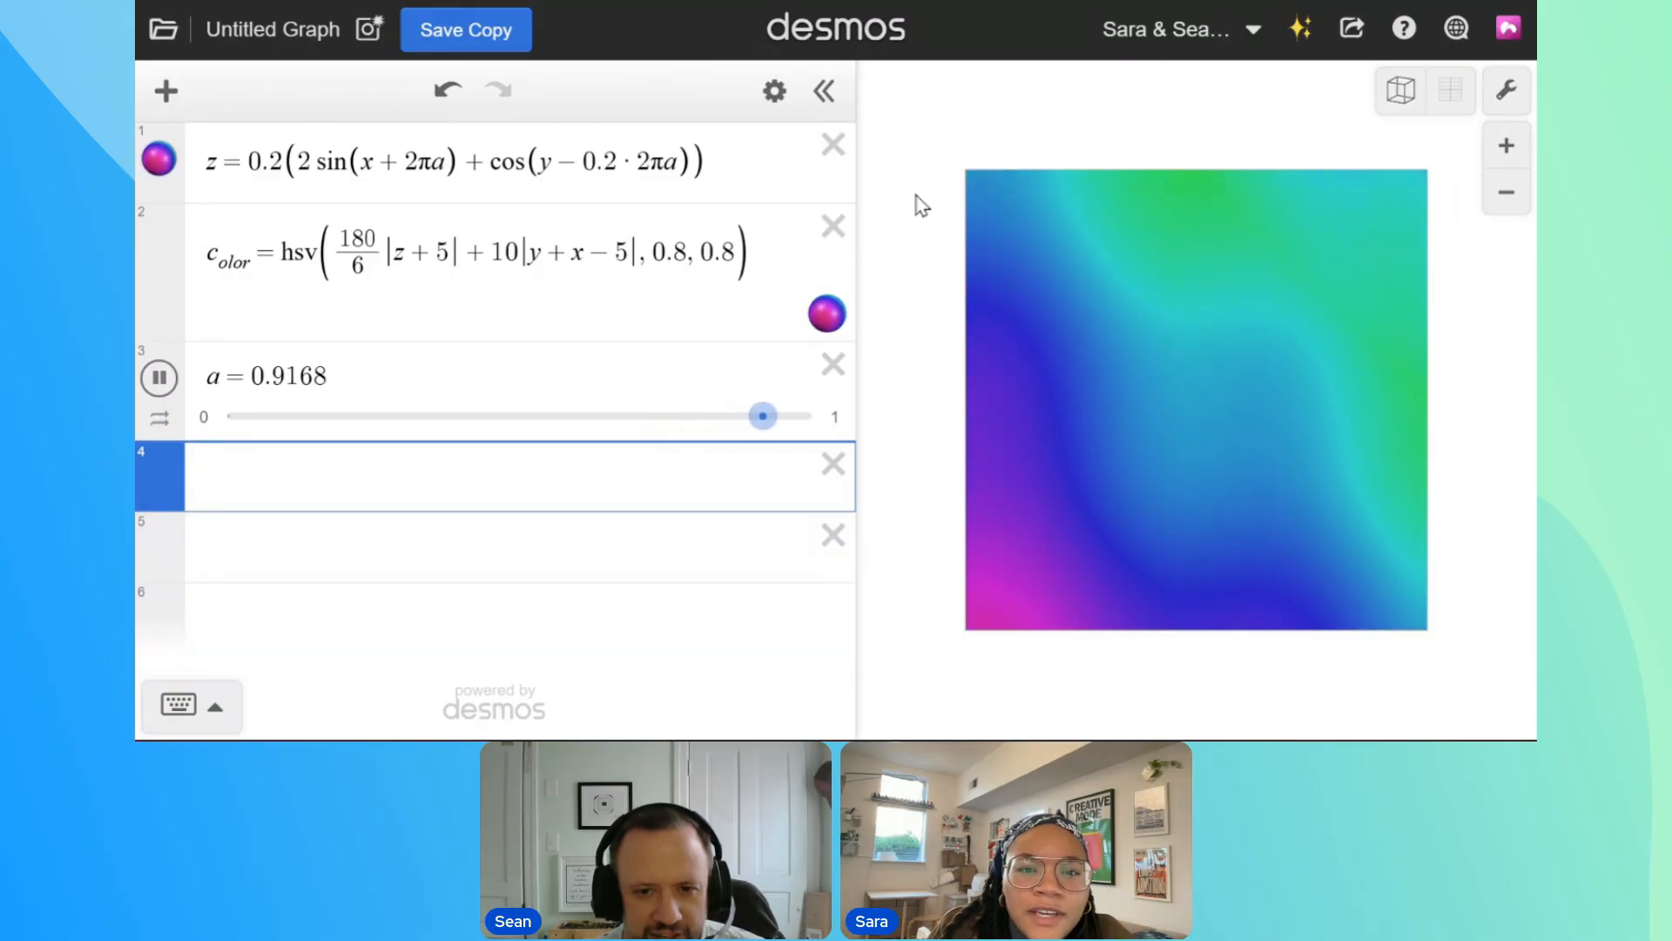
Delete the − 0.2 · 2πa shift from the cosine so that it reads cos(y)
drag(638, 164, 581, 165)
key(BackSpace)
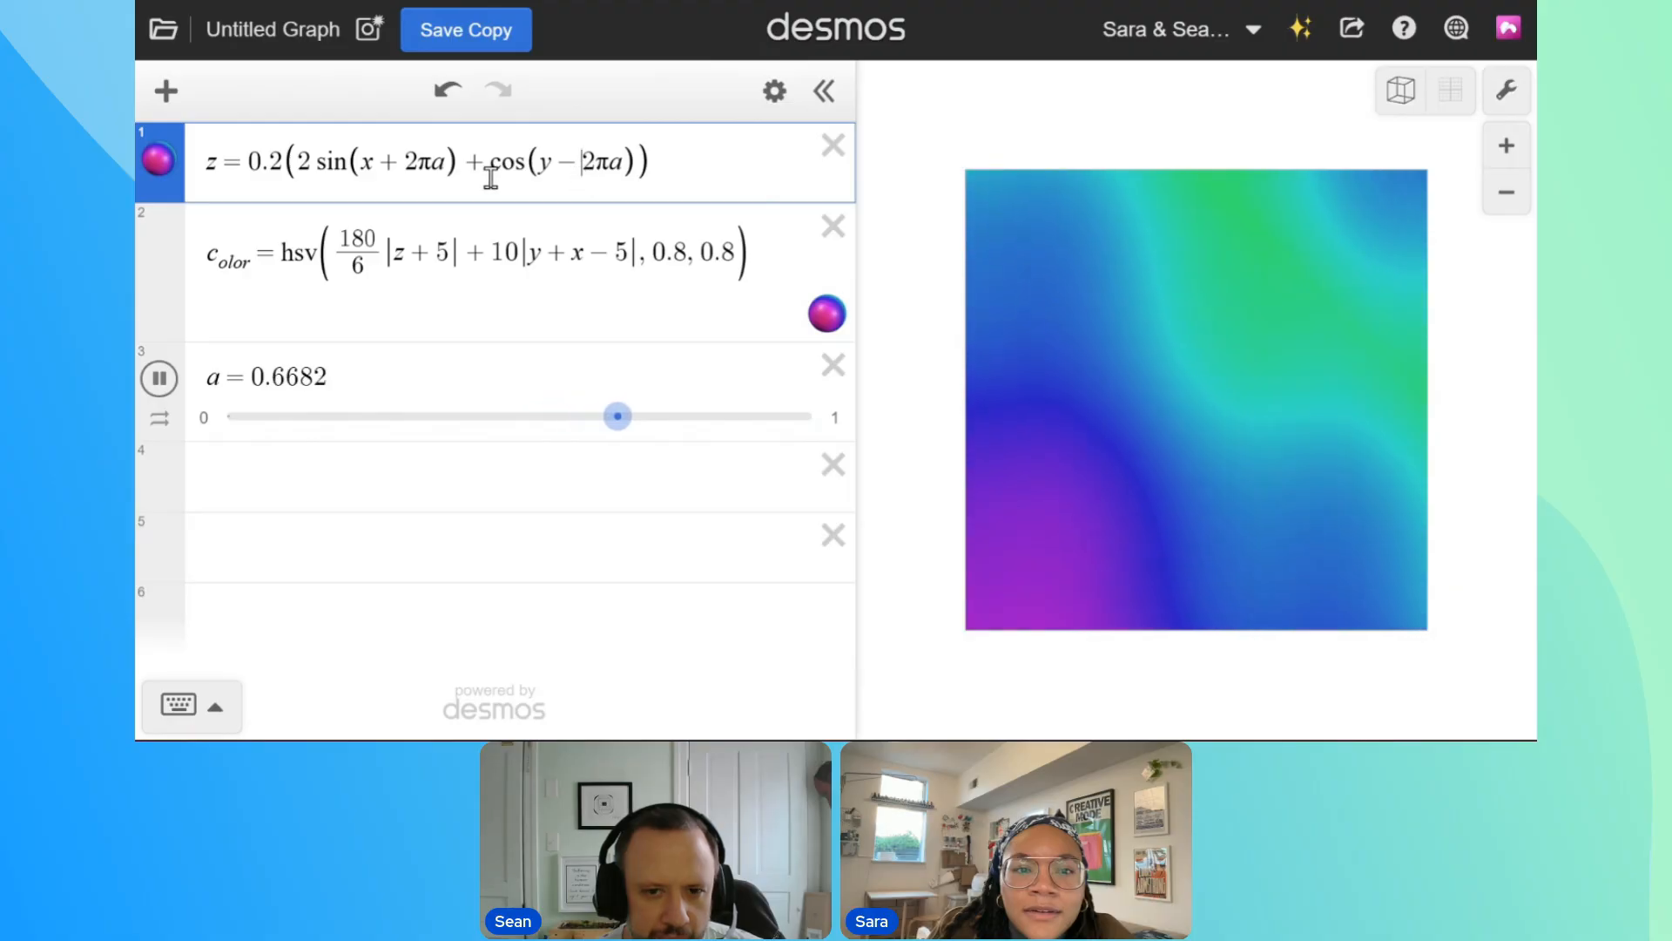
drag(635, 164, 557, 165)
key(BackSpace)
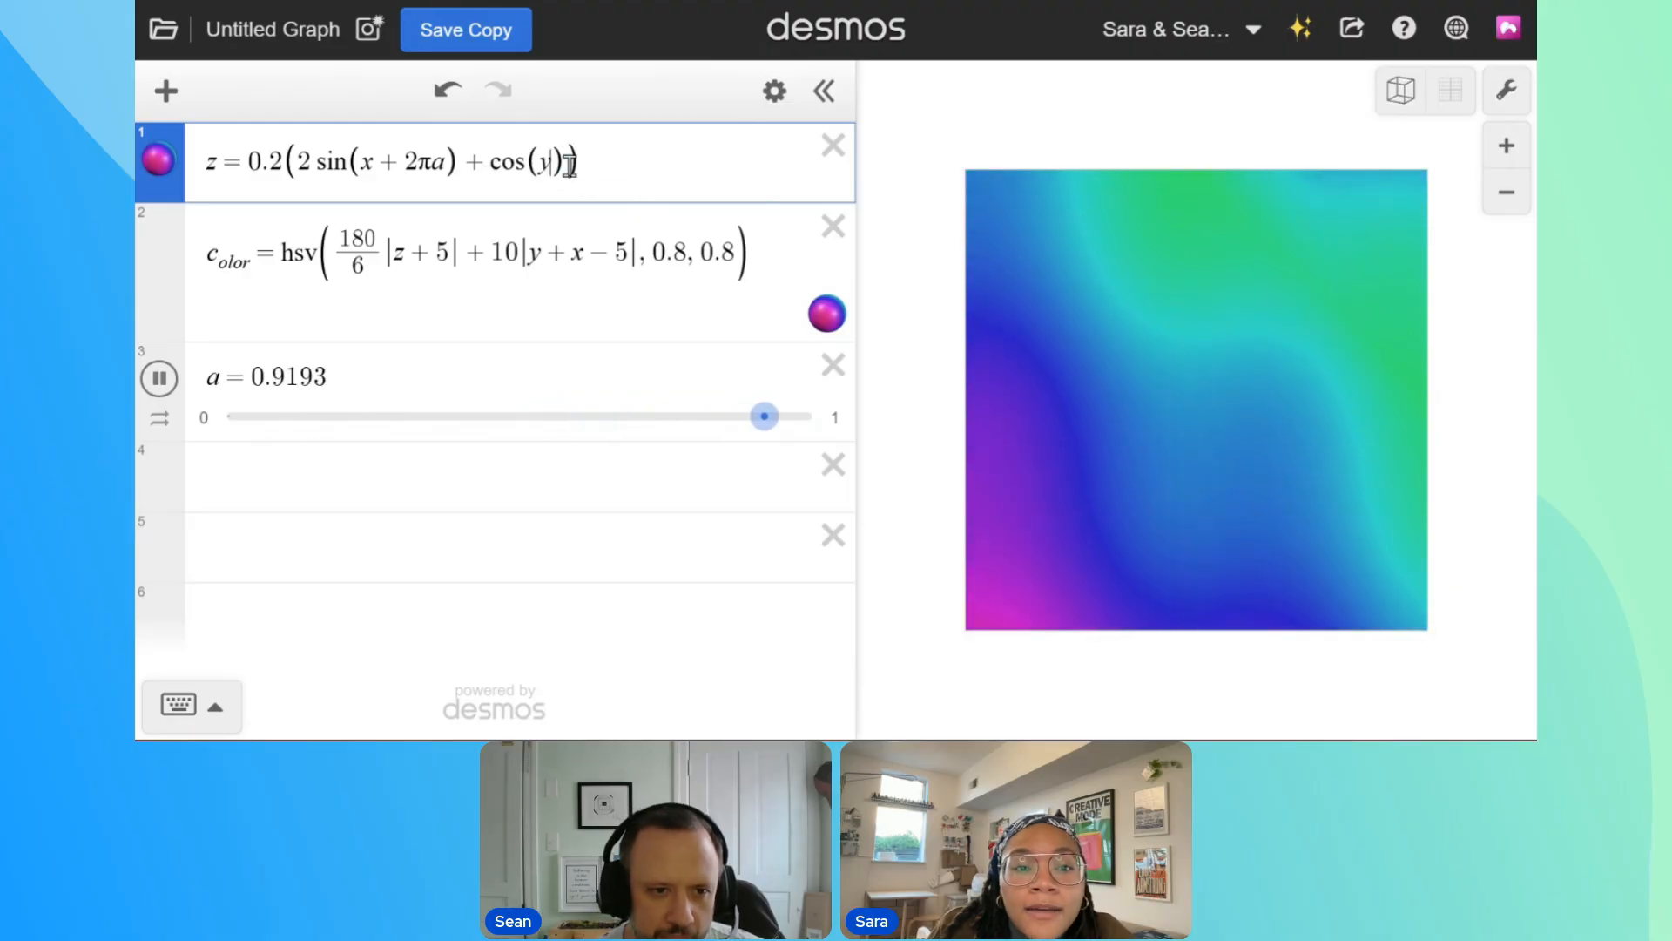
Add the term 0.2cos(y + −2πa) after cos(y) in the surface equation and widen the expression list
text(cos)
key(BackSpace)
key(BackSpace)
key(BackSpace)
text(+cos(y+2pia)
click(699, 169)
text(-)
click(593, 167)
text(0.2 cos(y + −2πa)
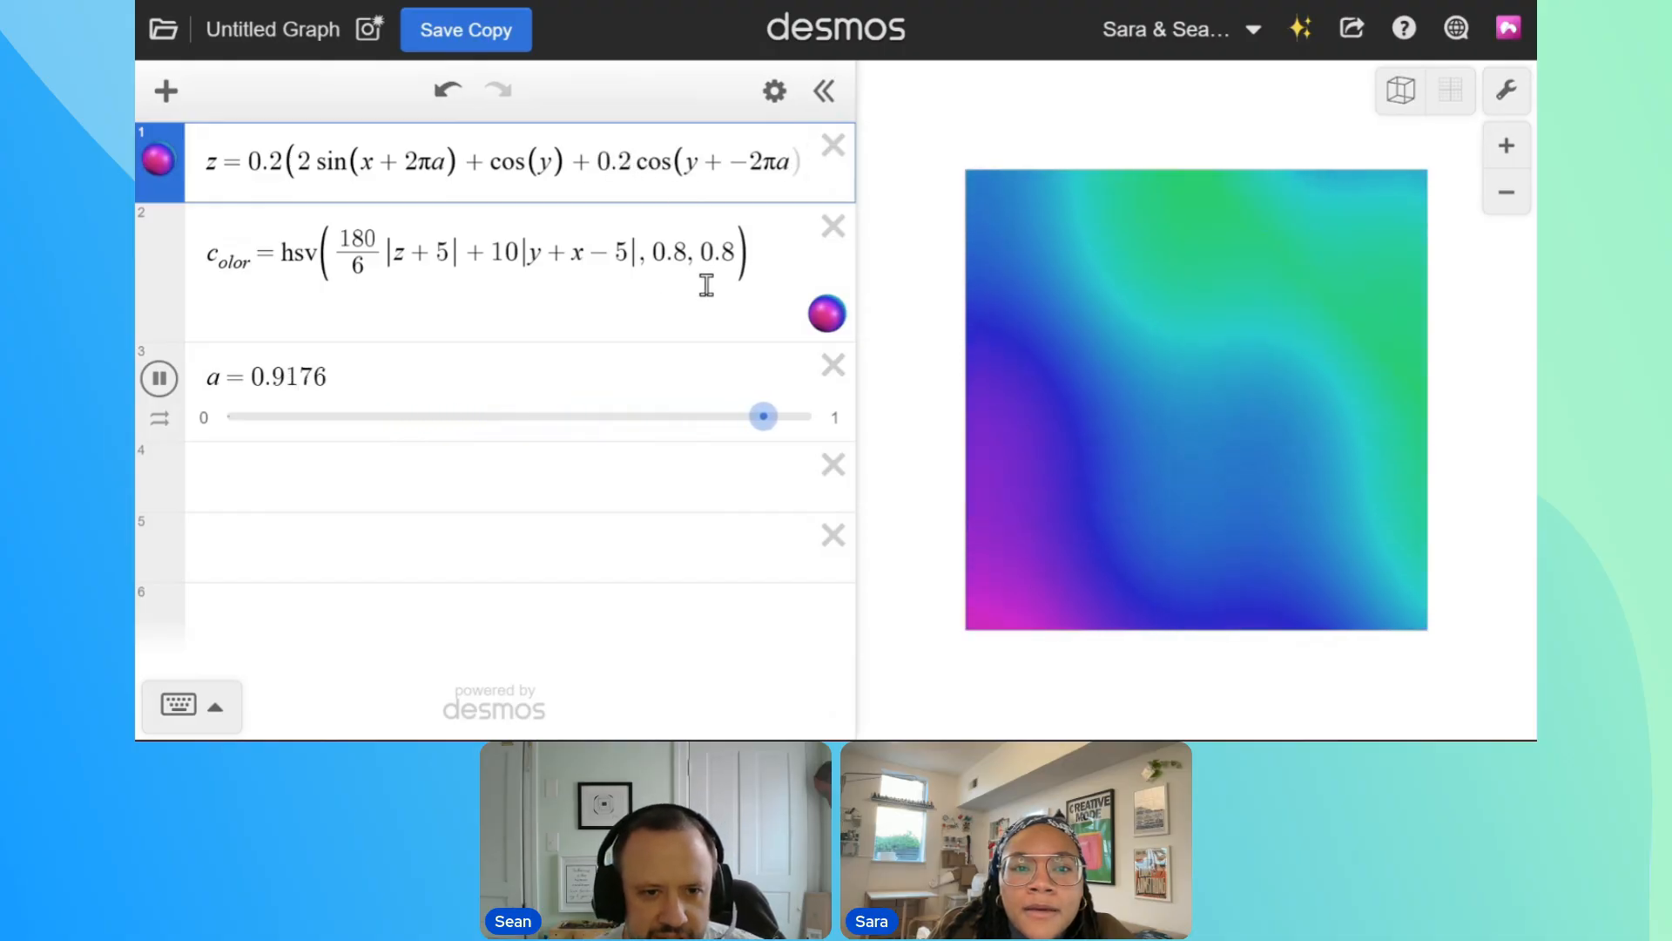
drag(858, 186, 1017, 189)
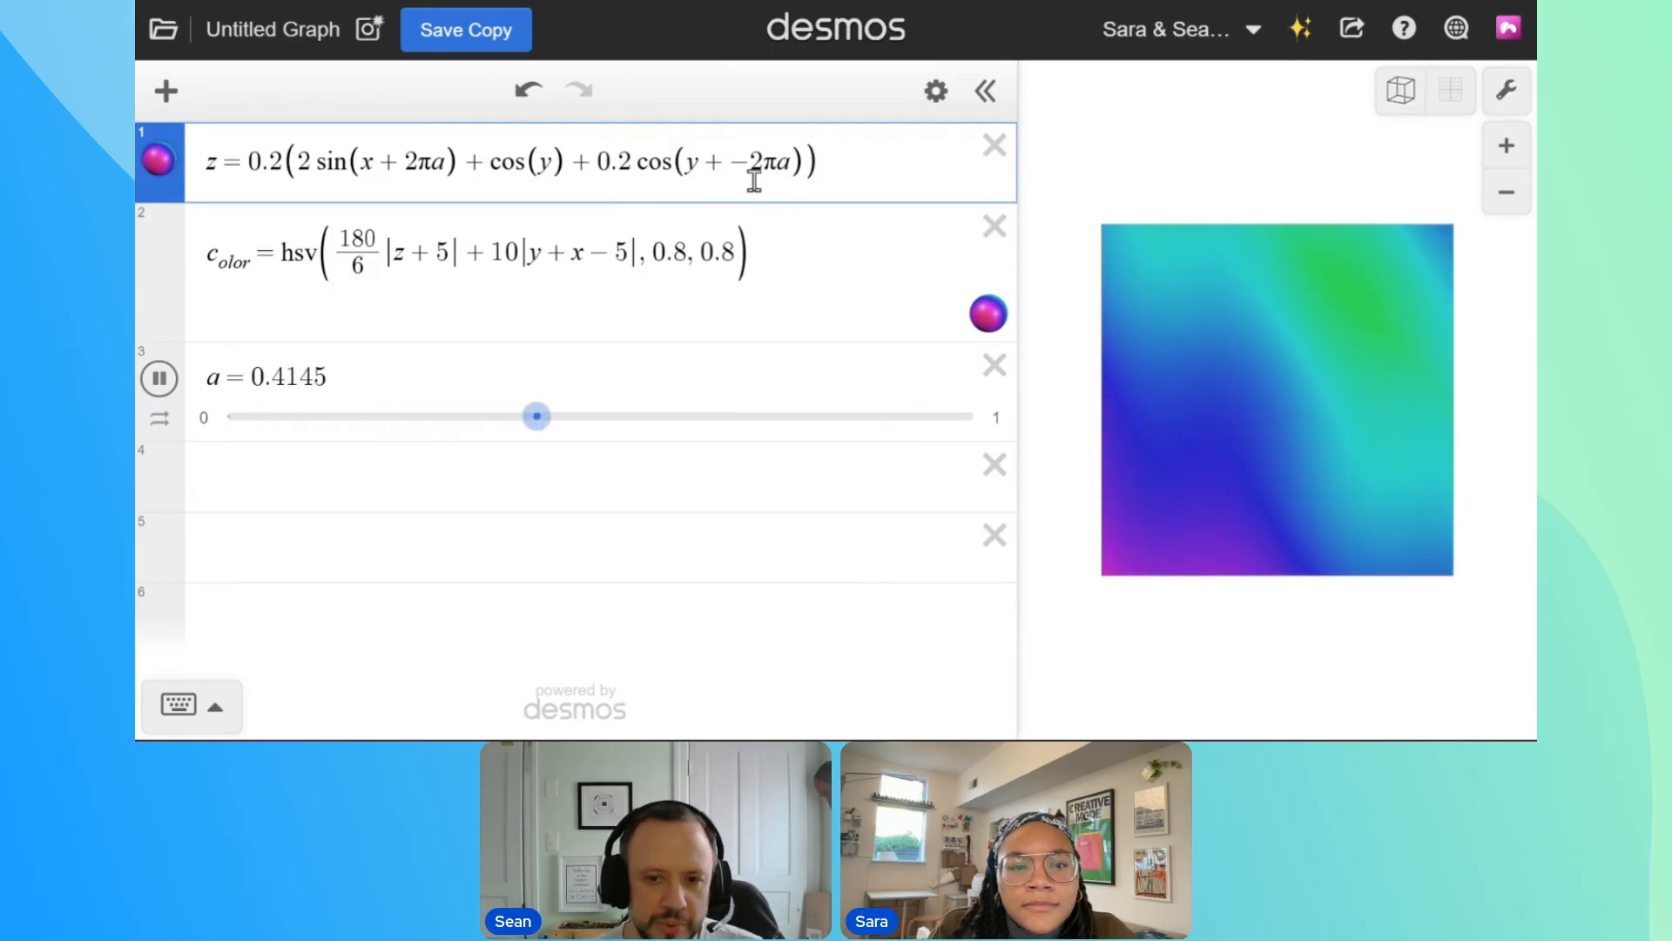
Remove + 2πa from the 2sin(x) term and add a separate sin(x + 2πa) term after it
drag(459, 164, 295, 167)
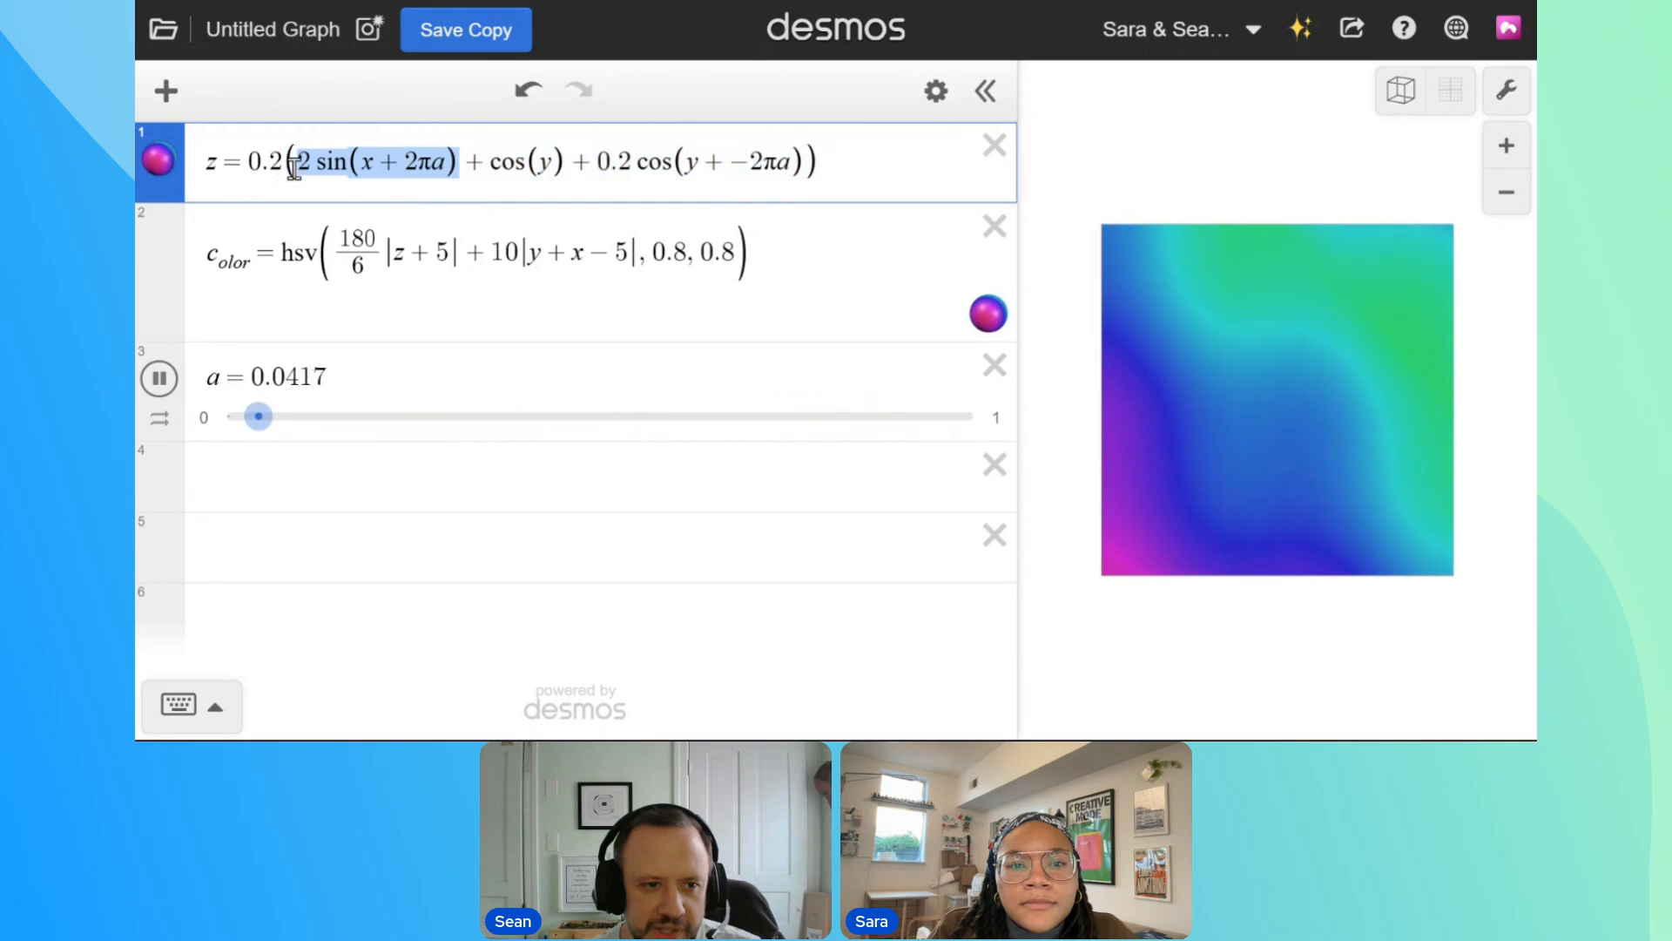
drag(446, 164, 376, 164)
key(ctrl+c)
key(BackSpace)
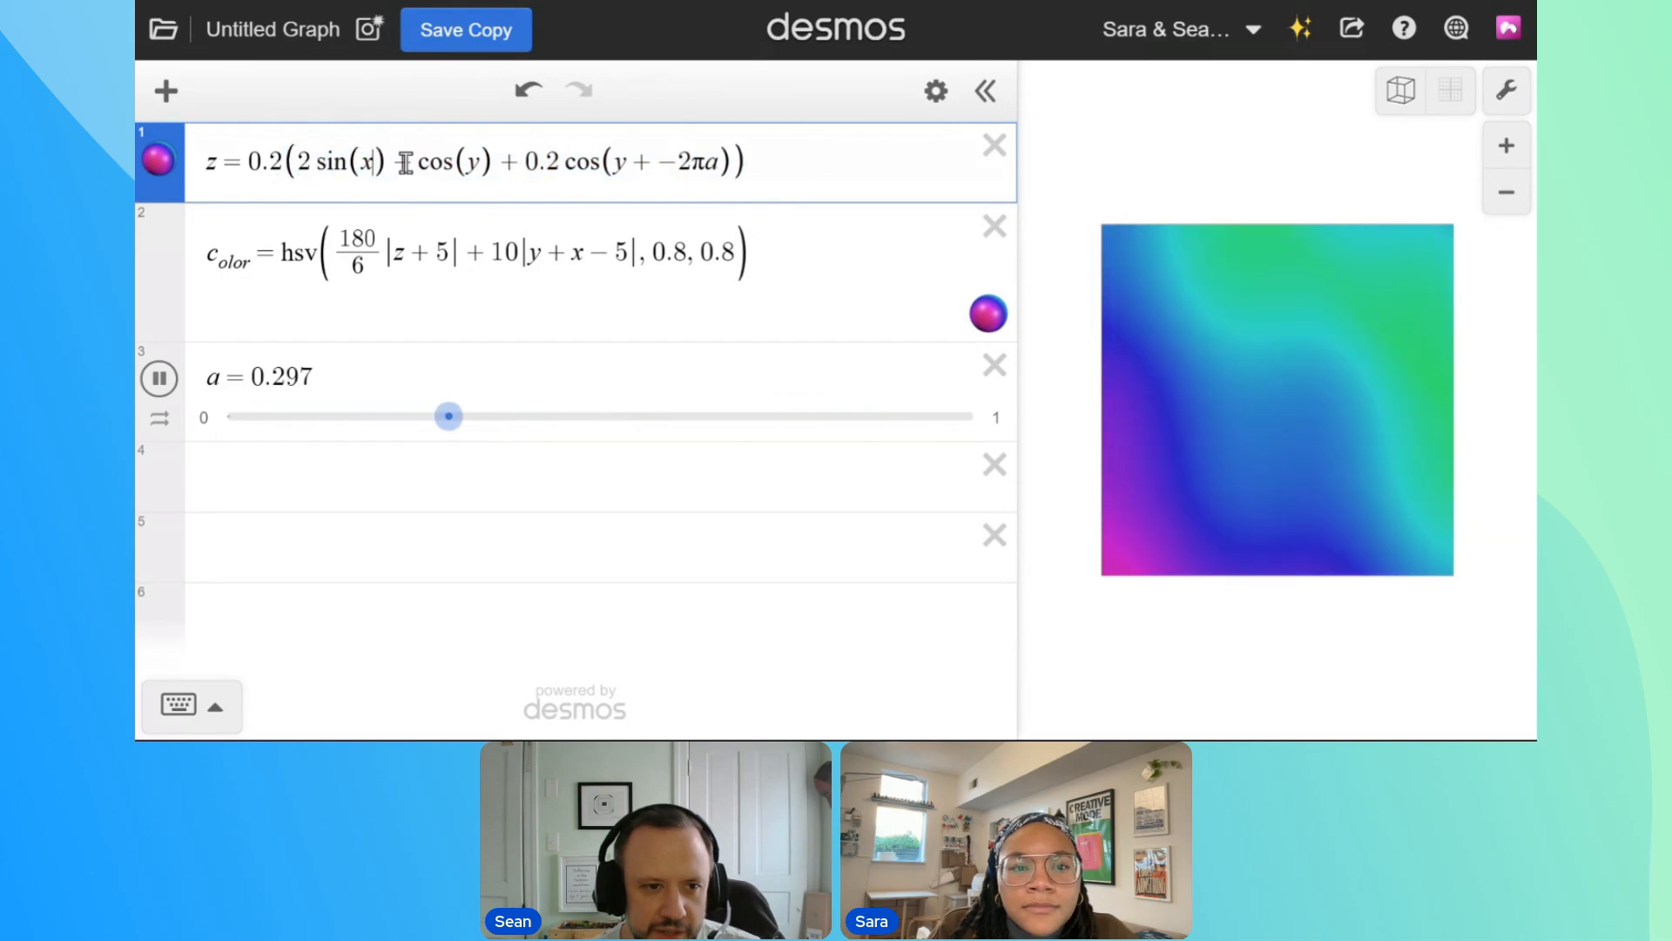
text(+)
key(ctrl+v)
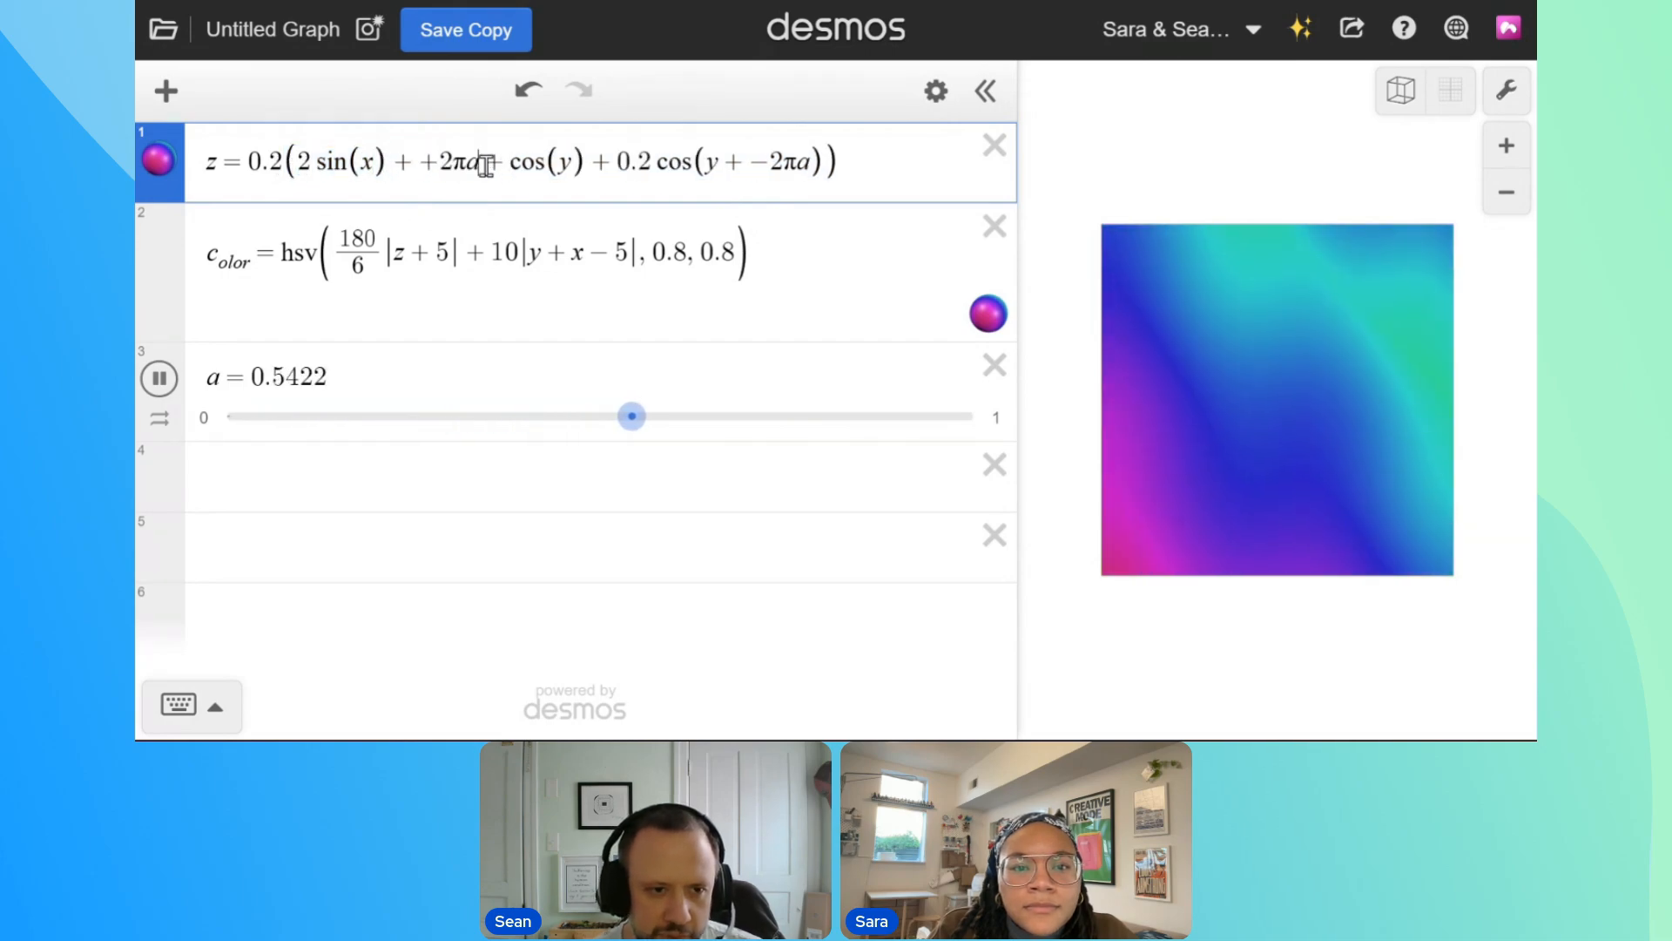
drag(364, 167, 320, 167)
key(ctrl+c)
drag(483, 164, 439, 163)
key(ctrl+v)
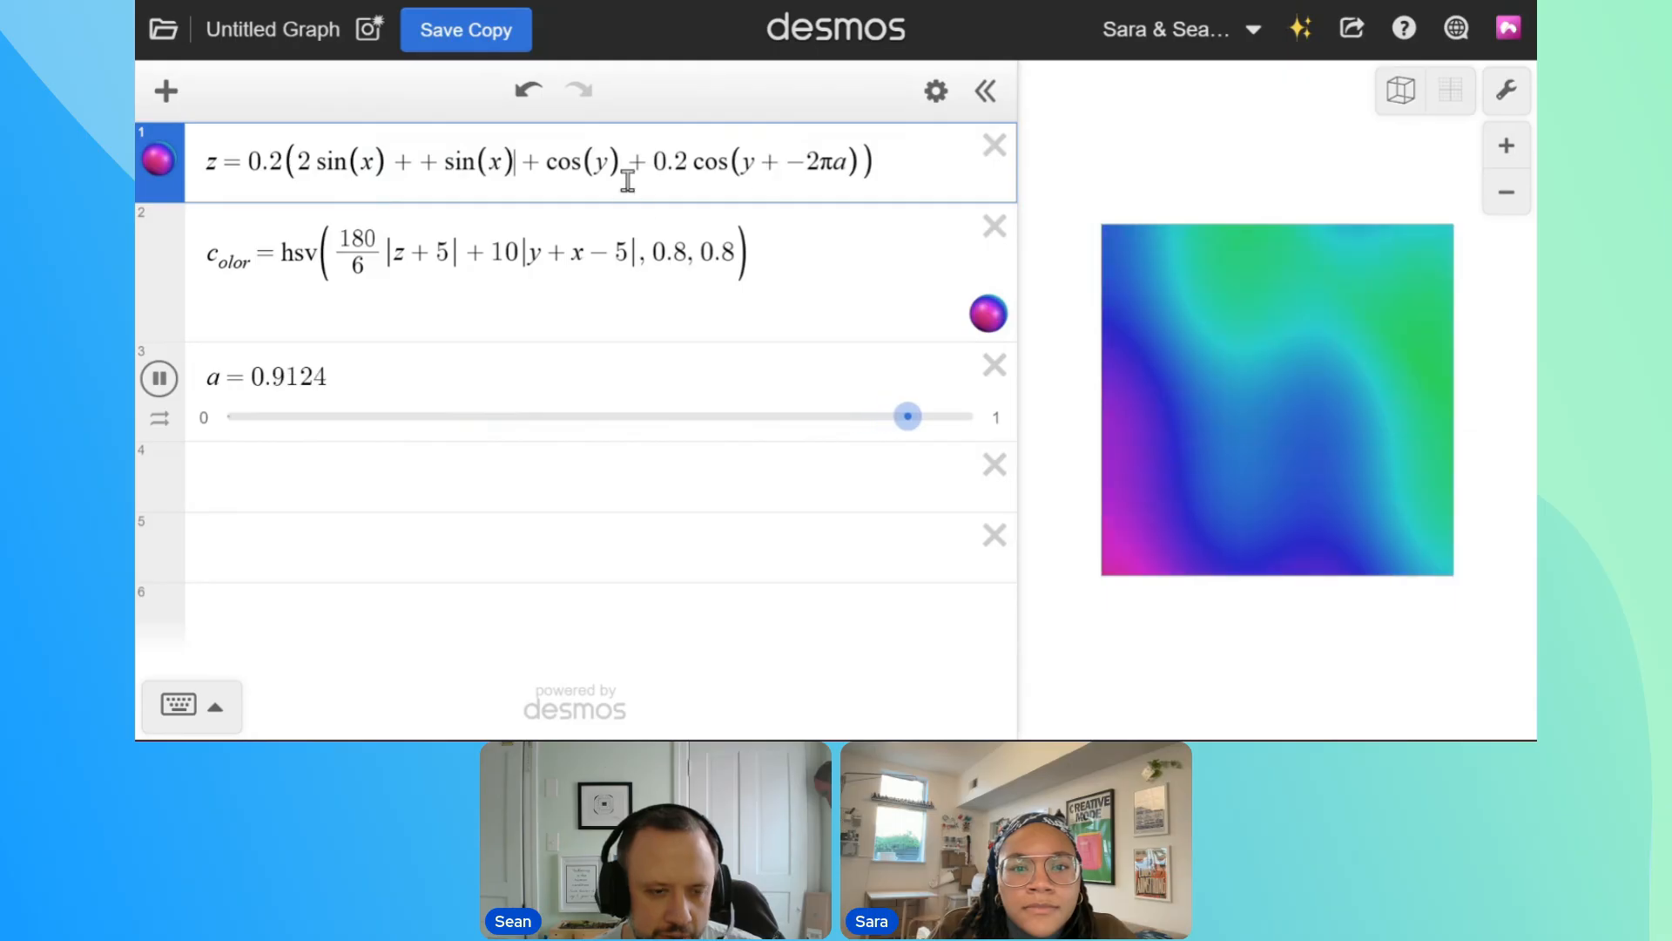
key(Left)
text(+2pia)
Set the coefficients of the sin(x + 2πa) and cos(y + −2πa) terms to 0.5
click(440, 163)
text(0.2)
key(shift+Left)
text(5)
drag(789, 176, 775, 175)
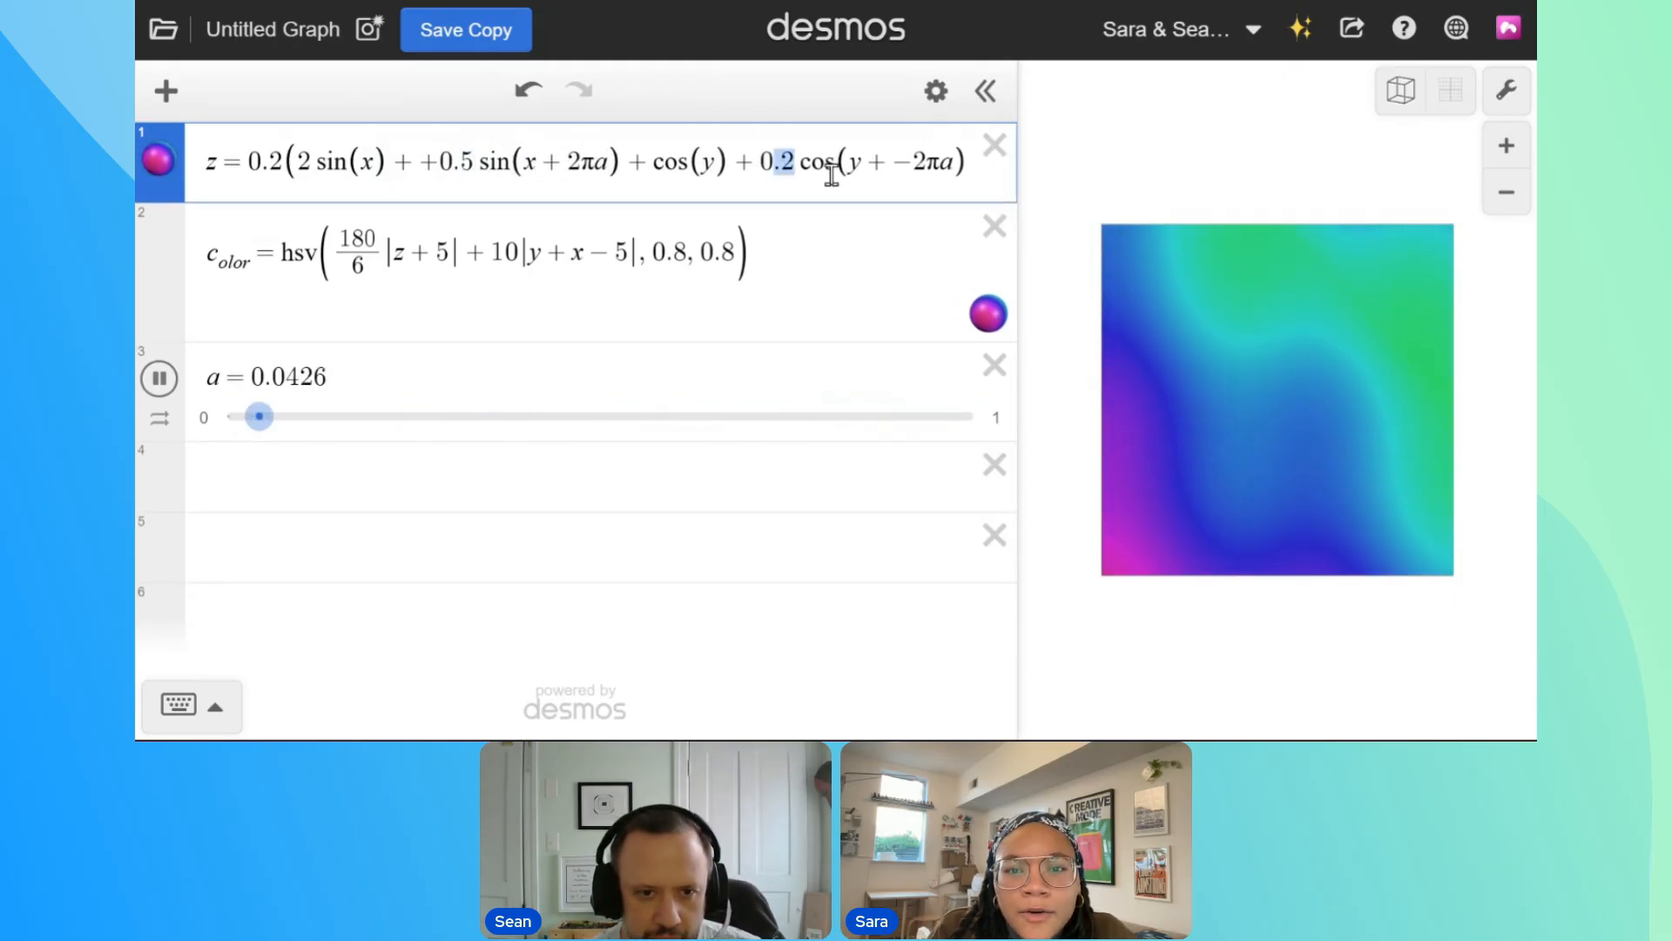
text(.5)
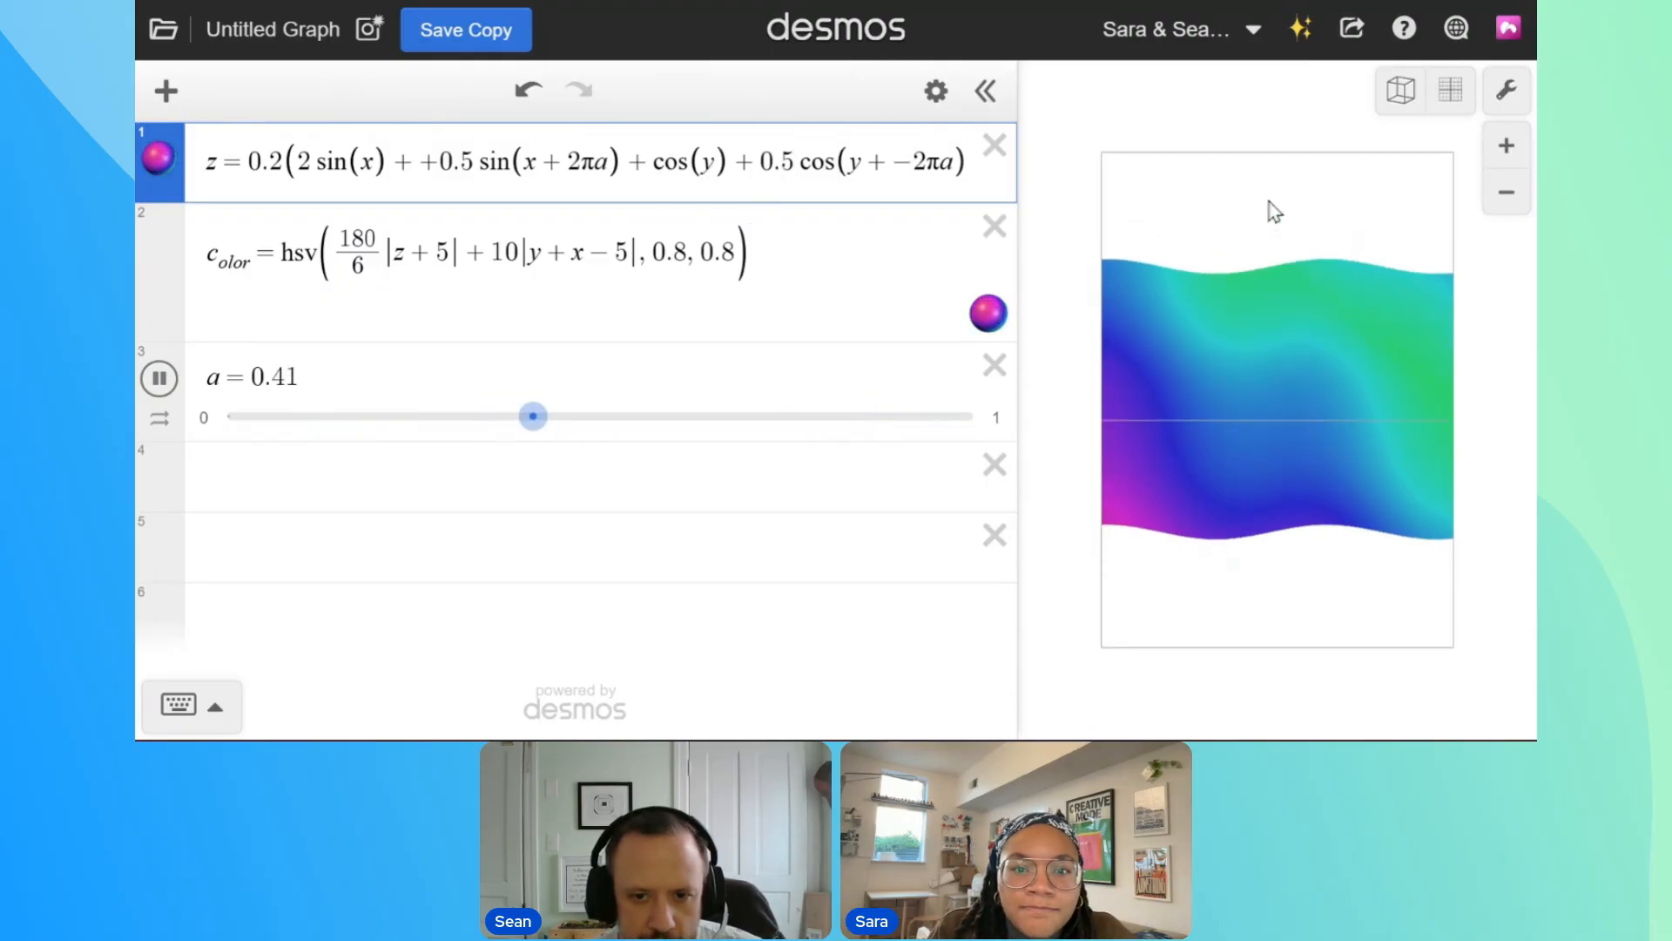
Tilt the graph to an angled 3D view and raise slider a's animation speed by one level
drag(1269, 202, 1286, 103)
drag(1288, 236, 1325, 236)
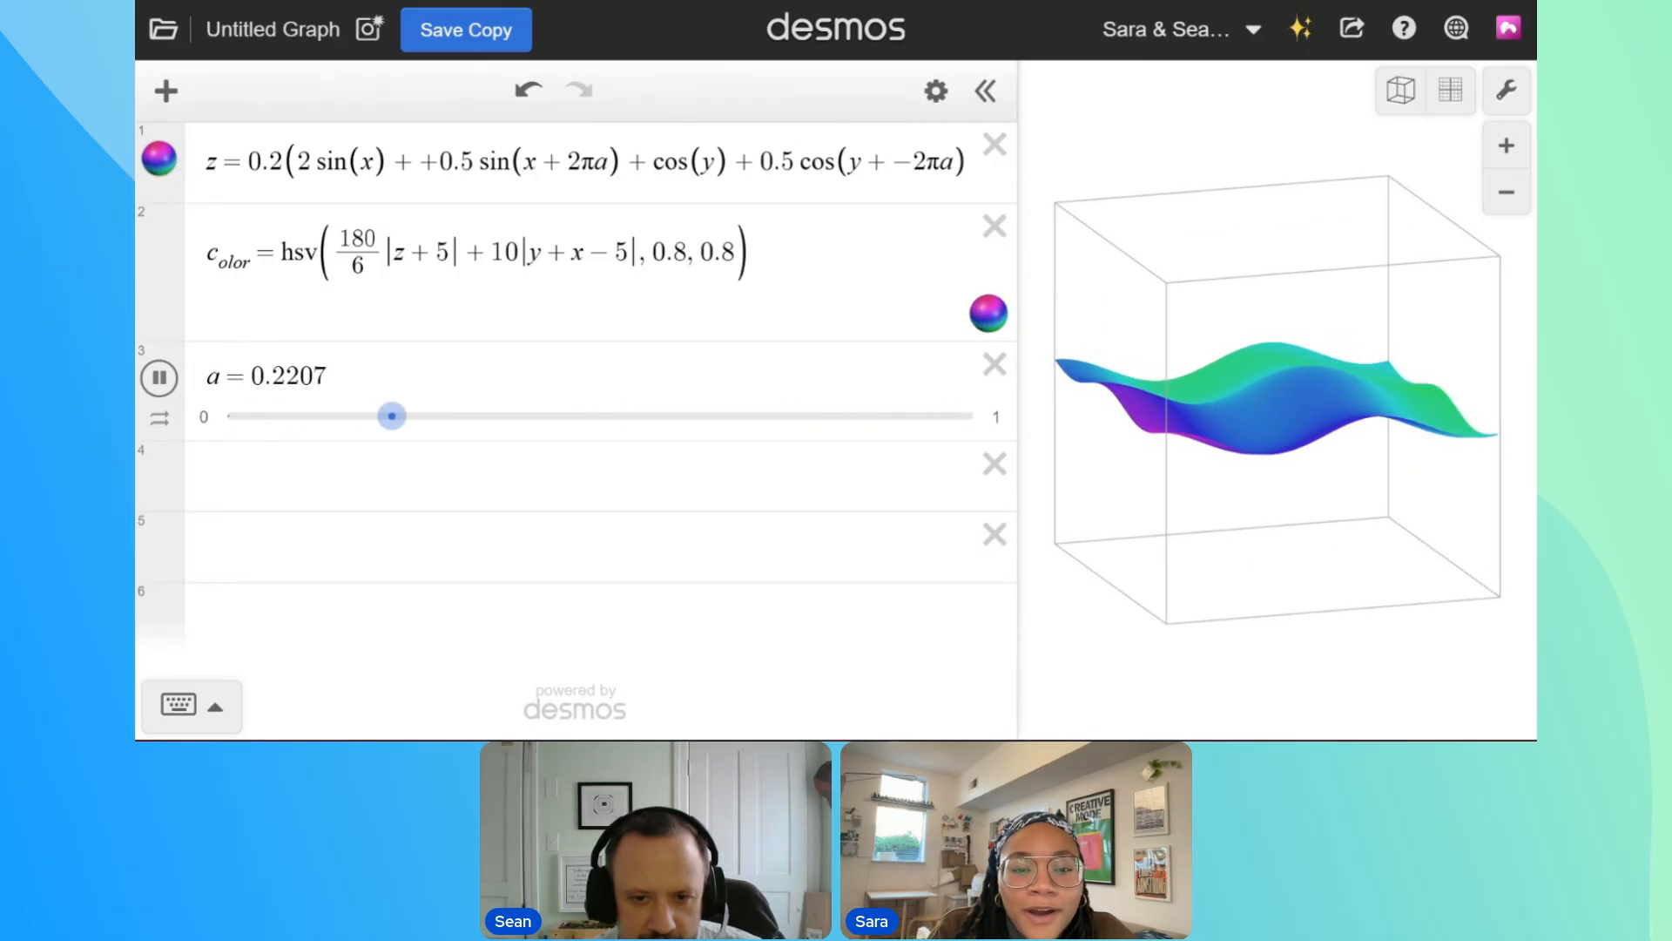
click(160, 419)
click(328, 539)
click(1193, 315)
drag(1192, 315, 1194, 362)
Return the graph to a top-down view and set the surface equation's leading factor to 0.4
drag(283, 161, 271, 161)
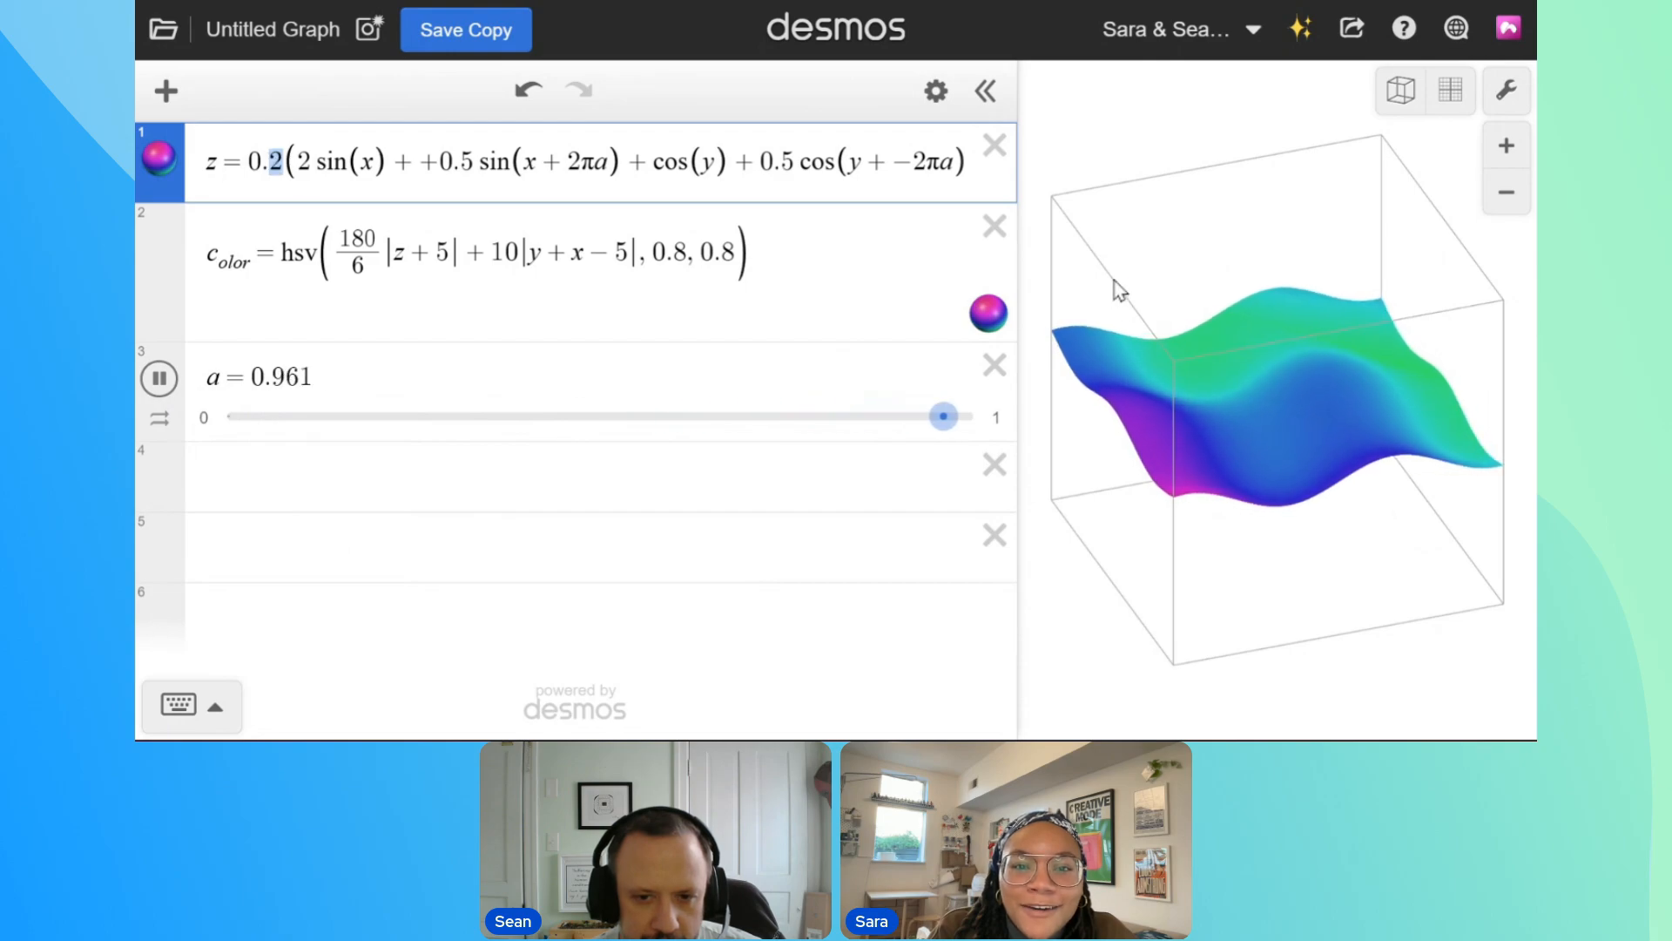
drag(1336, 354, 1268, 577)
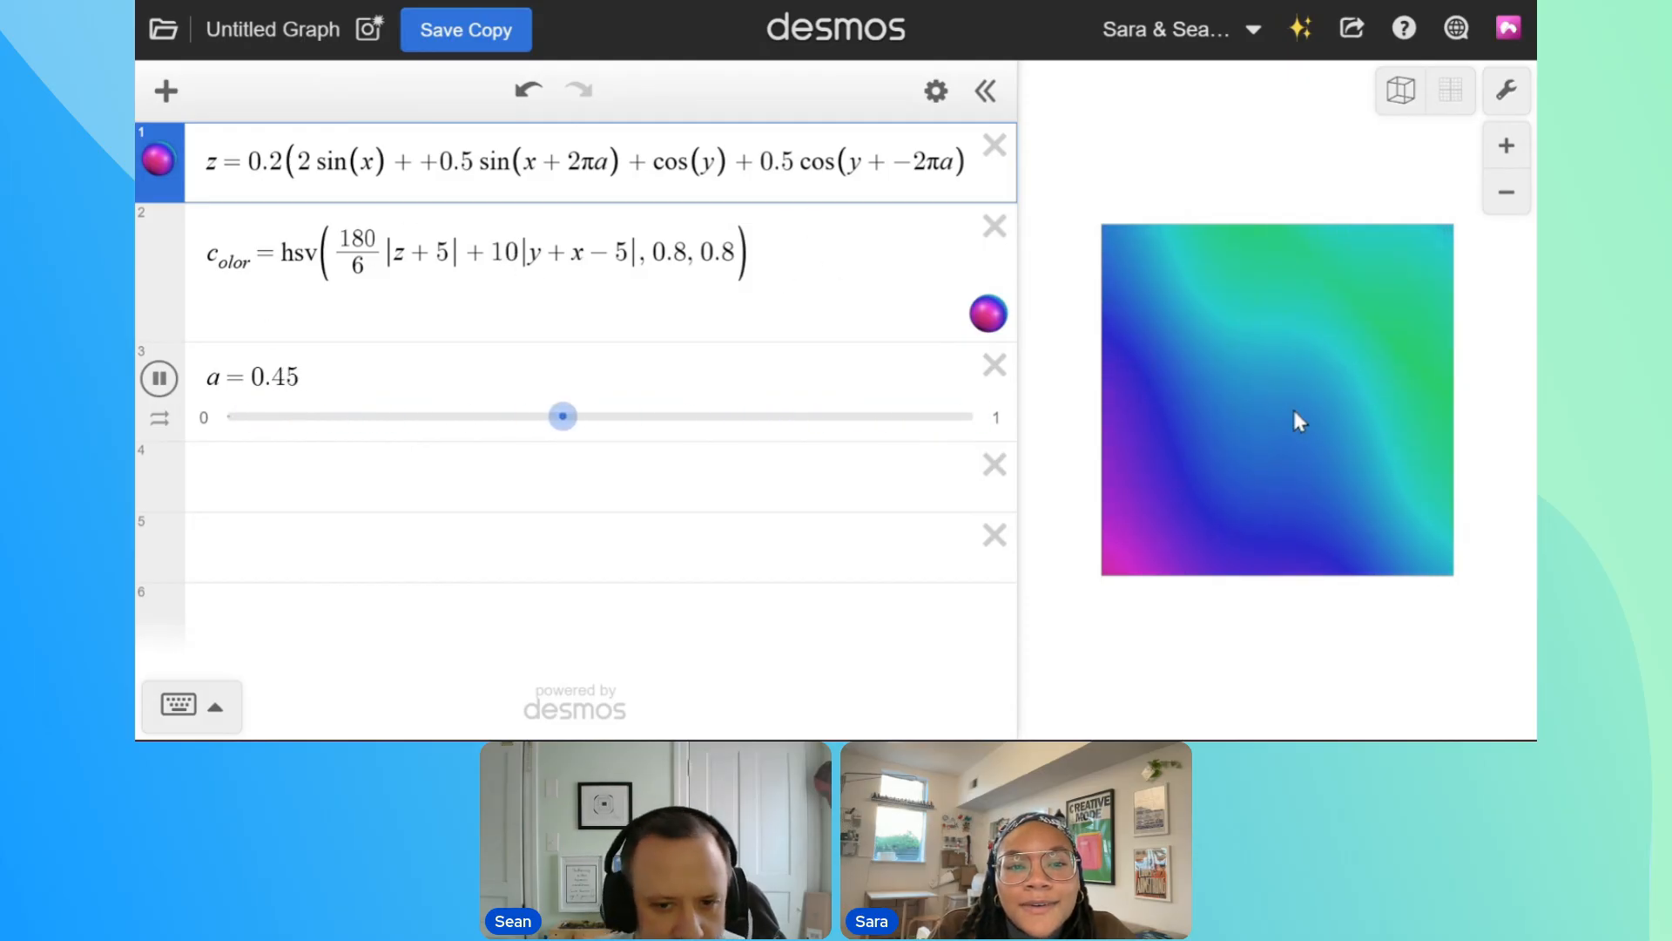
mouse_move(1193, 381)
mouse_down()
mouse_move(1251, 265)
mouse_move(1270, 165)
mouse_move(1257, 438)
mouse_move(1252, 409)
mouse_up()
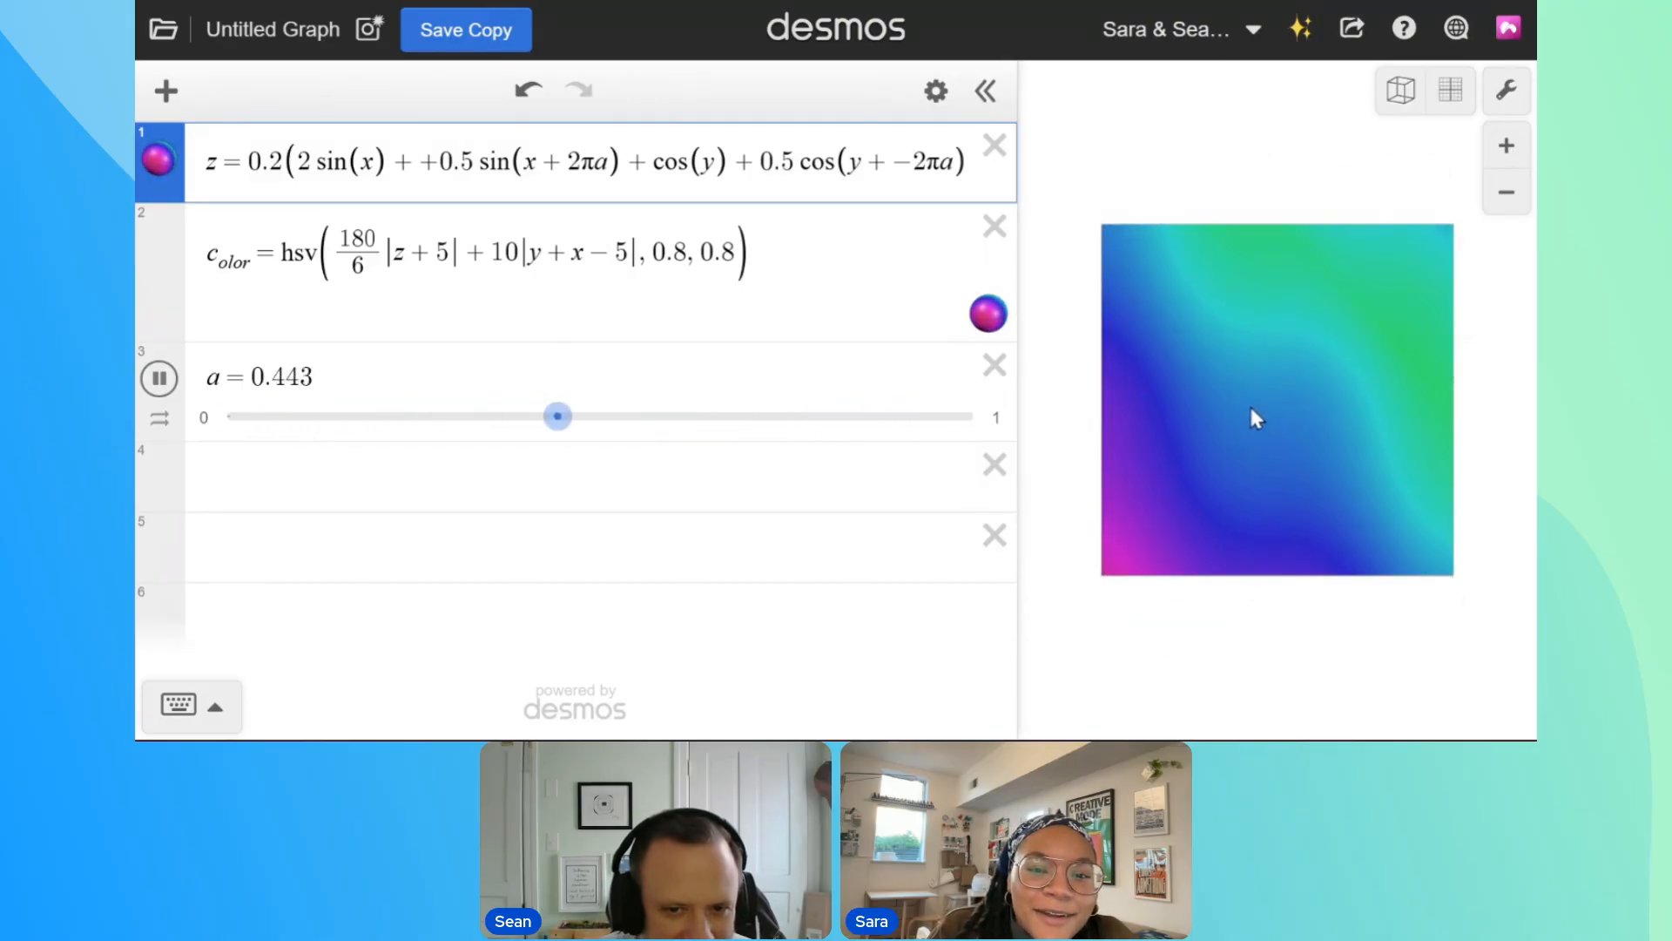
key(BackSpace)
text(4)
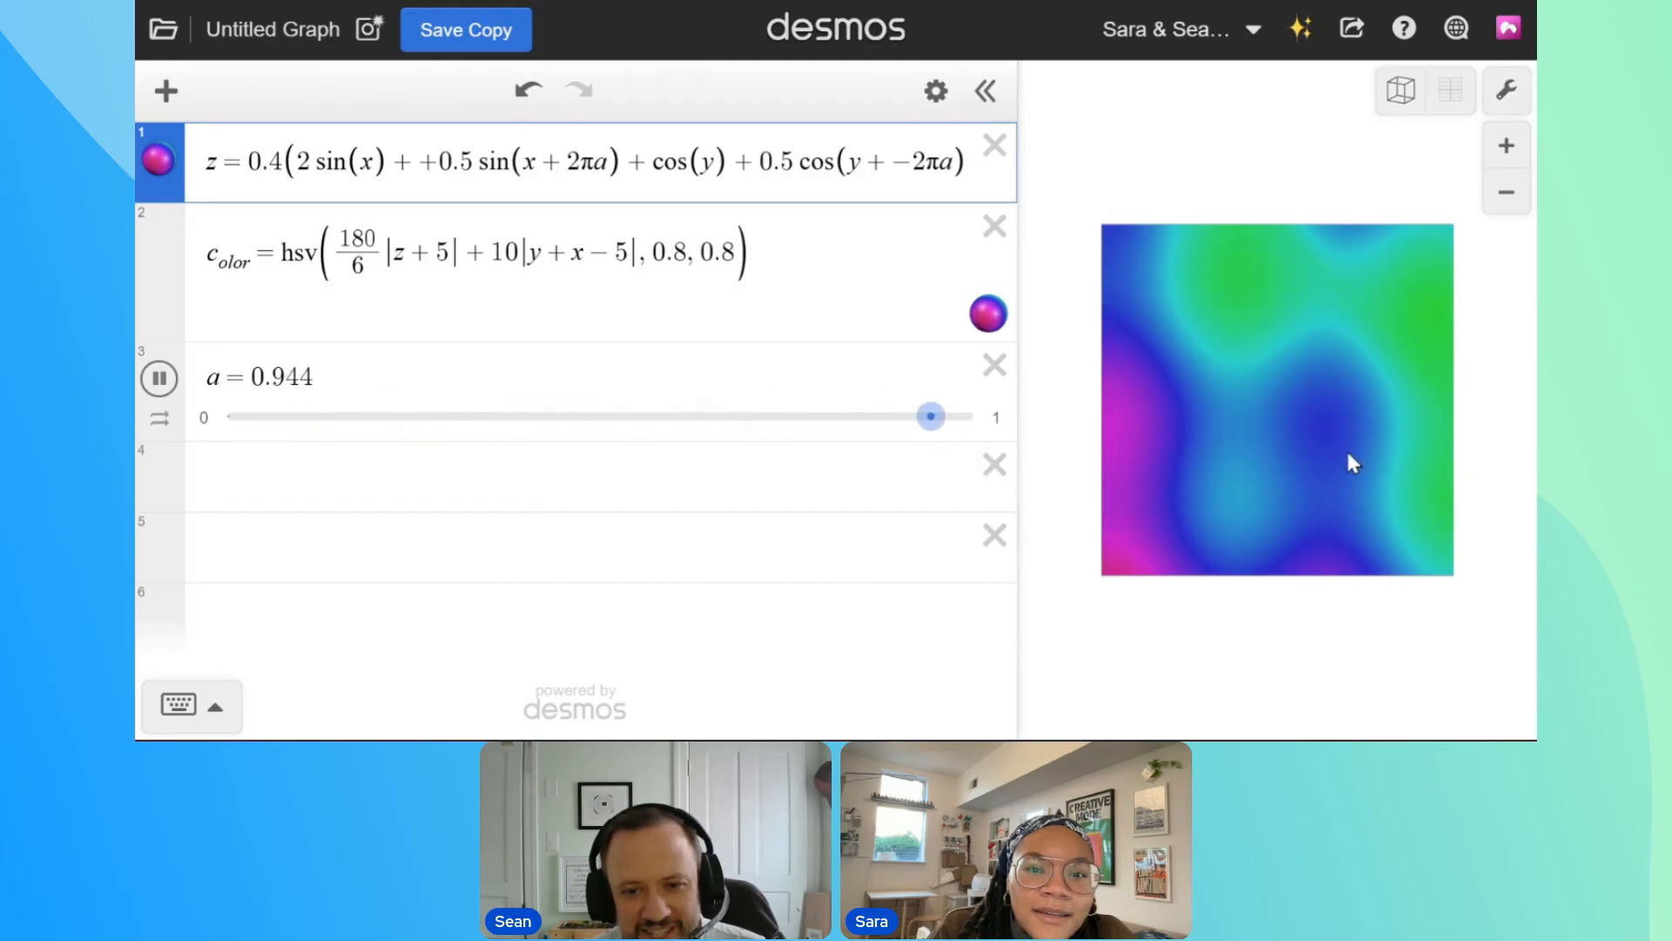
click(1345, 528)
drag(1349, 542, 1306, 534)
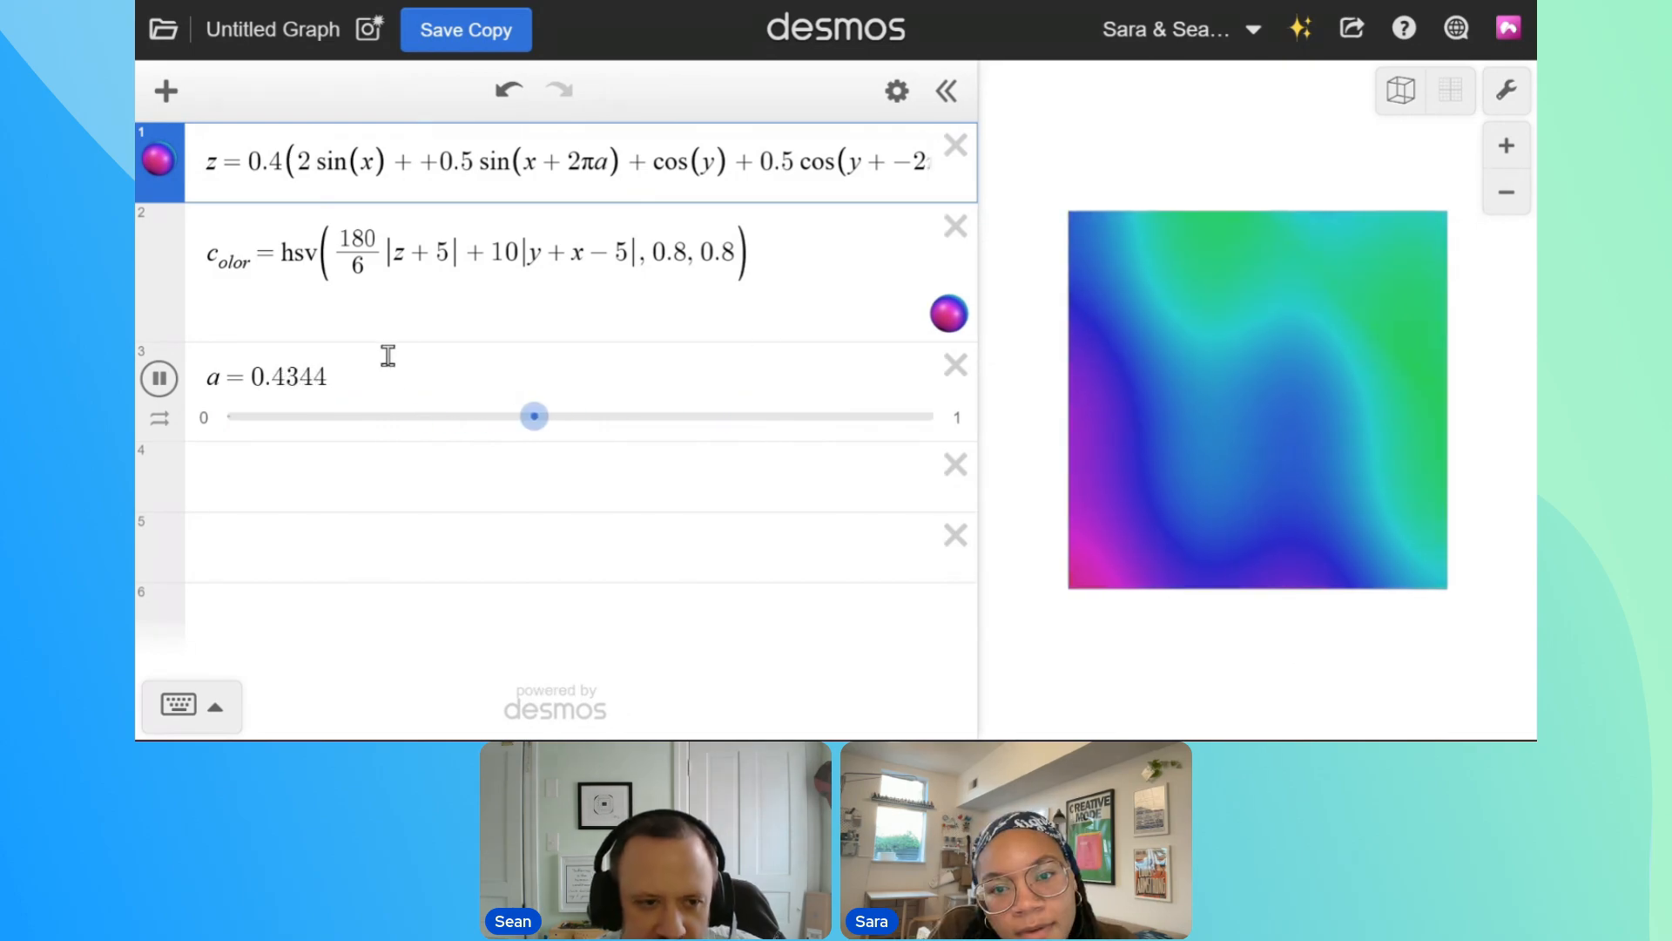
In the color's hue expression, set the fraction's denominator to 12 and the number added to z to 6
click(359, 269)
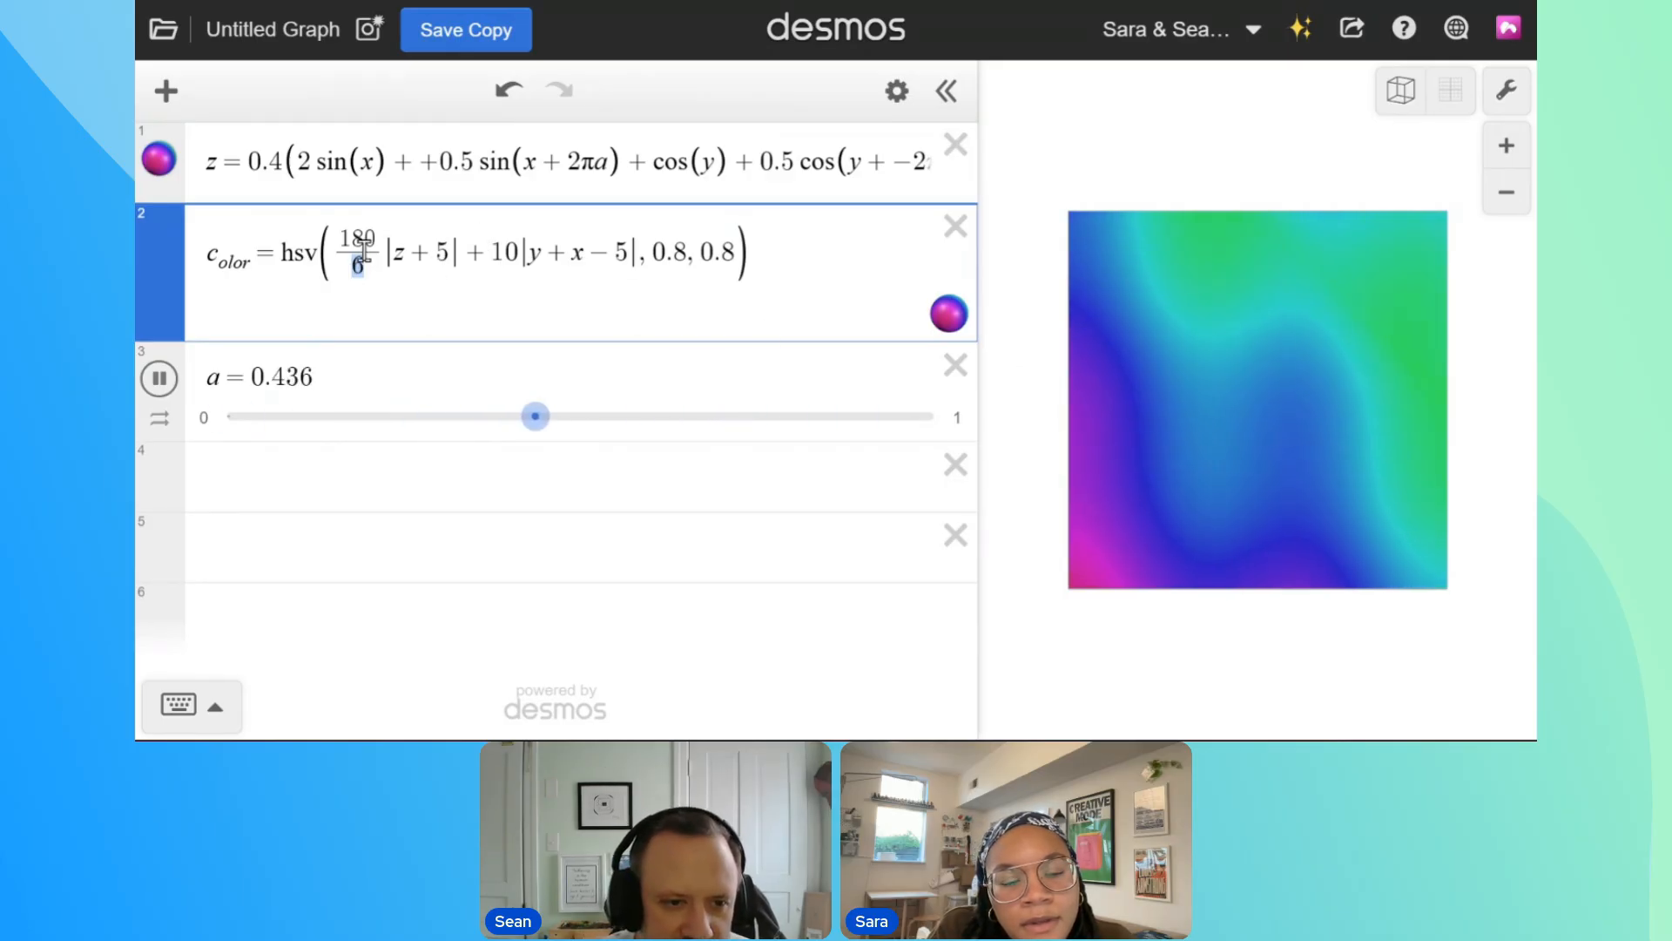
drag(330, 248, 363, 270)
click(387, 269)
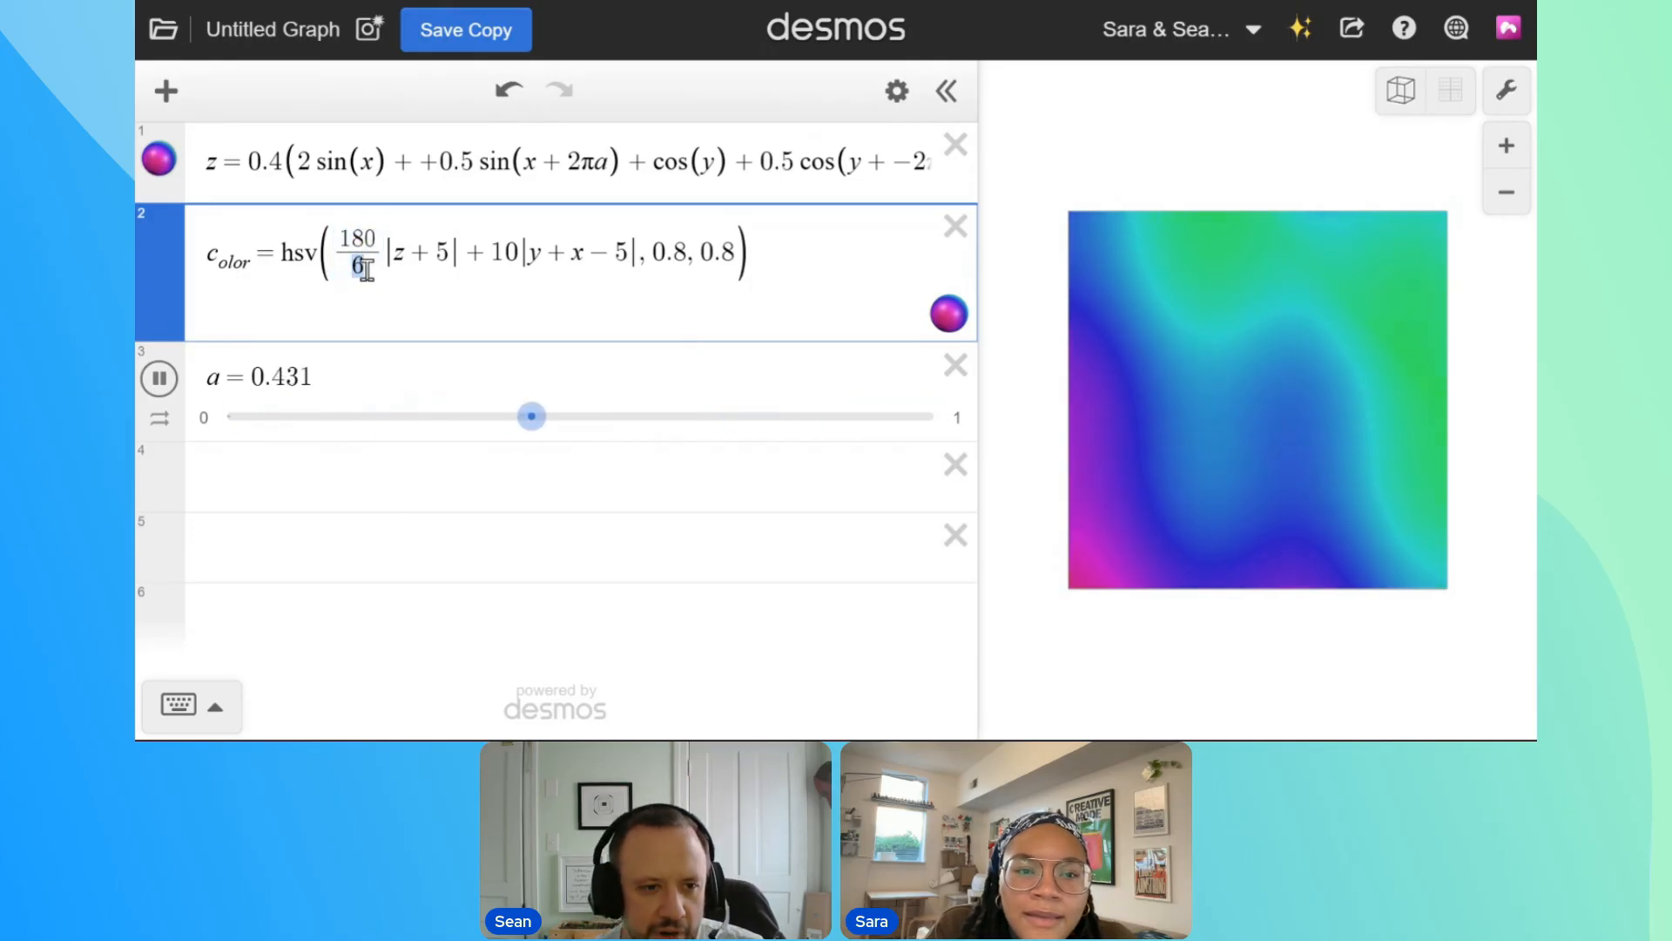
text(12)
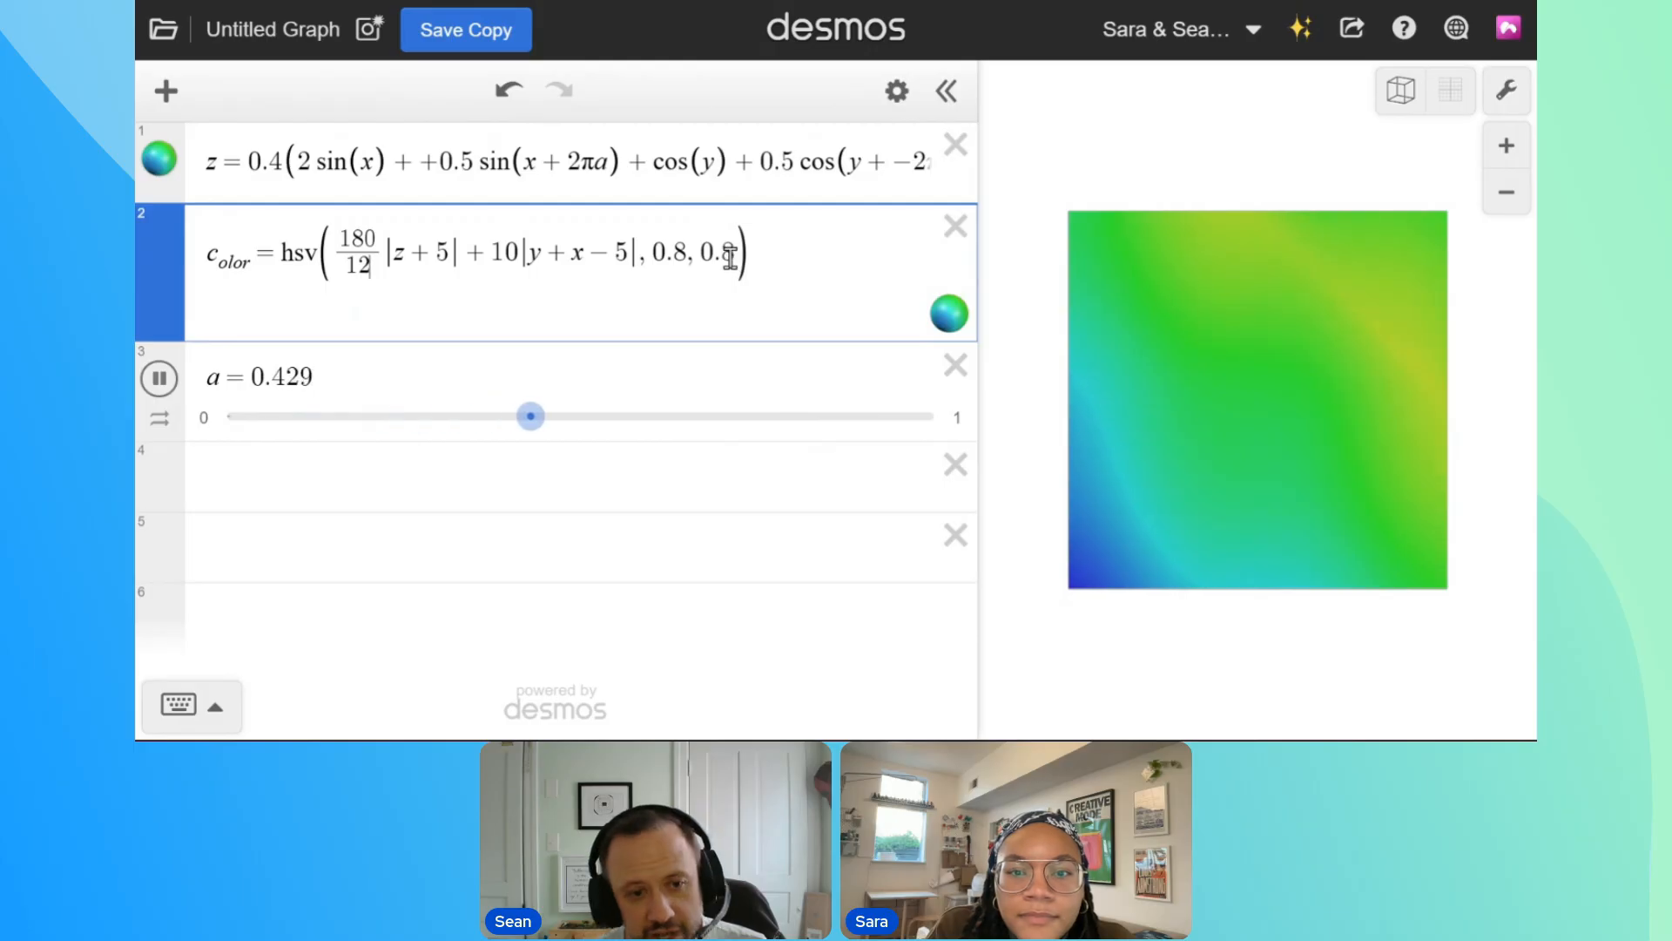
drag(436, 253, 450, 253)
text(6)
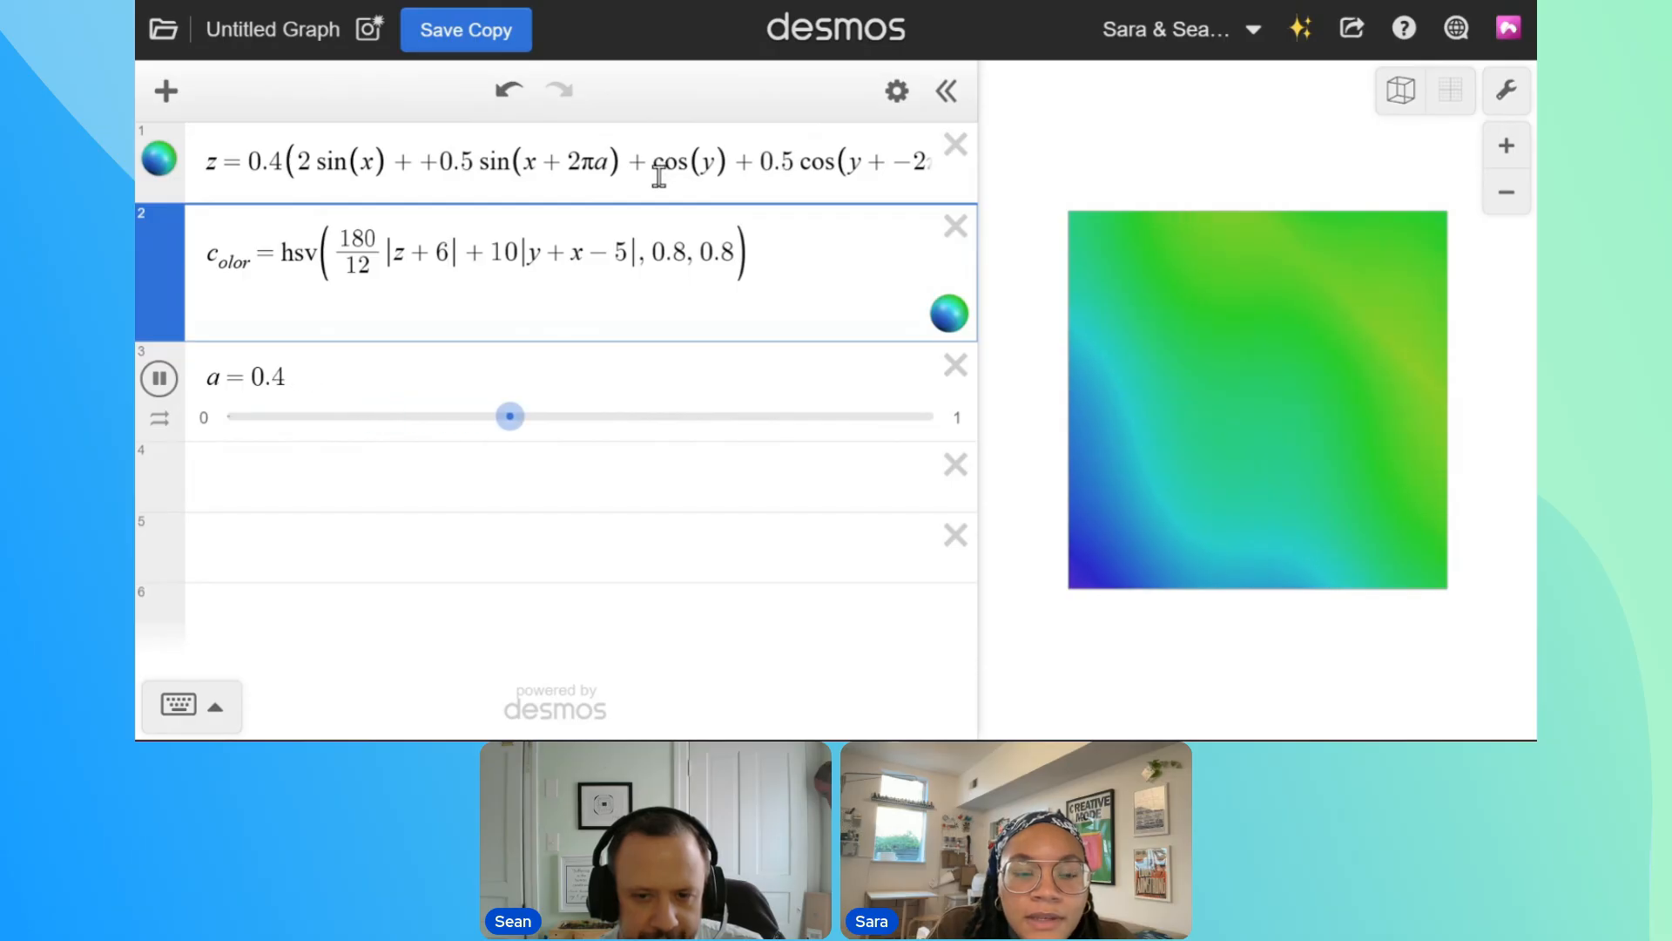
Add + 0.1 sin(z) to the saturation value of the HSV color, after trying + z and + 2 sin(z)
click(690, 259)
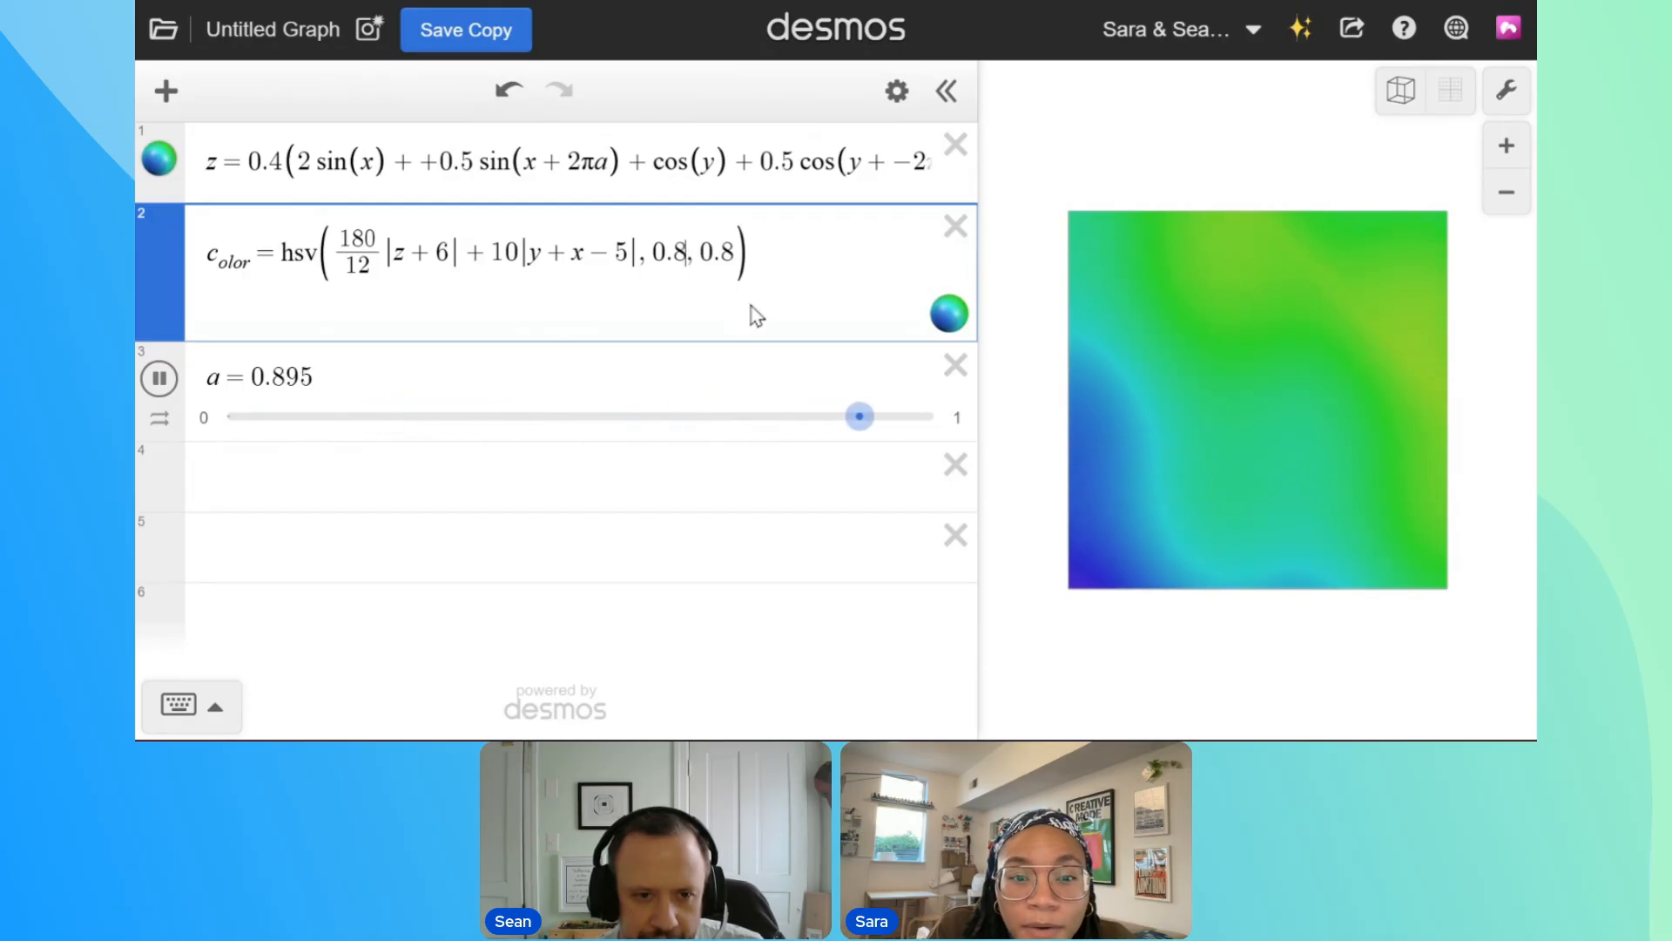
text(+z)
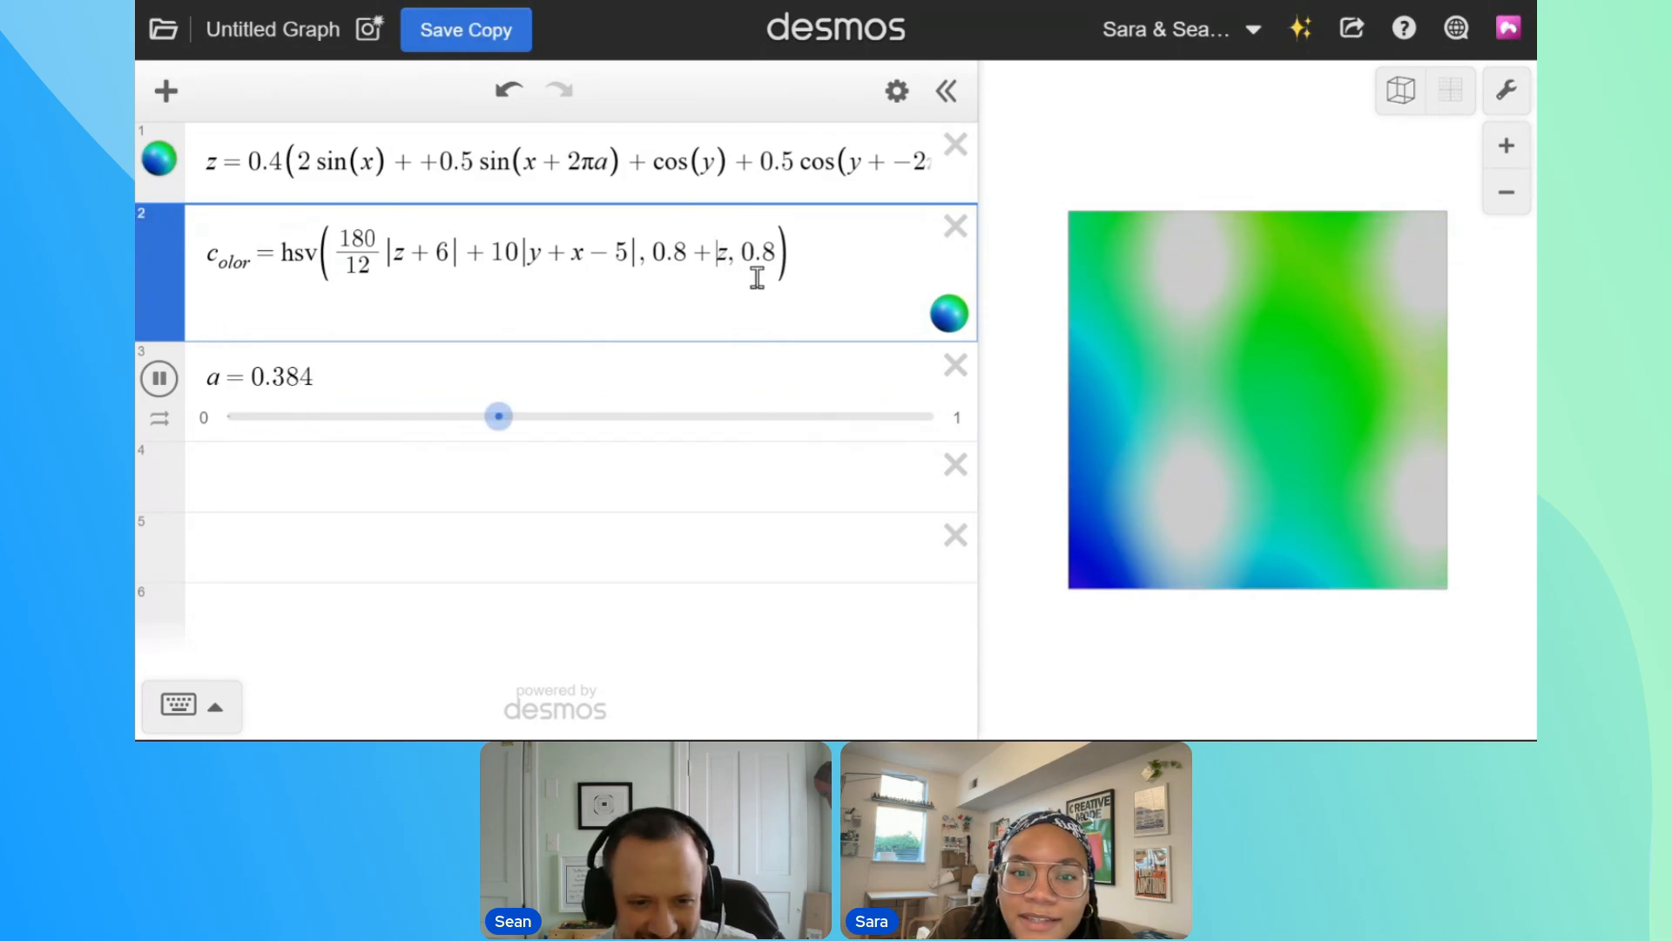
drag(688, 259, 722, 261)
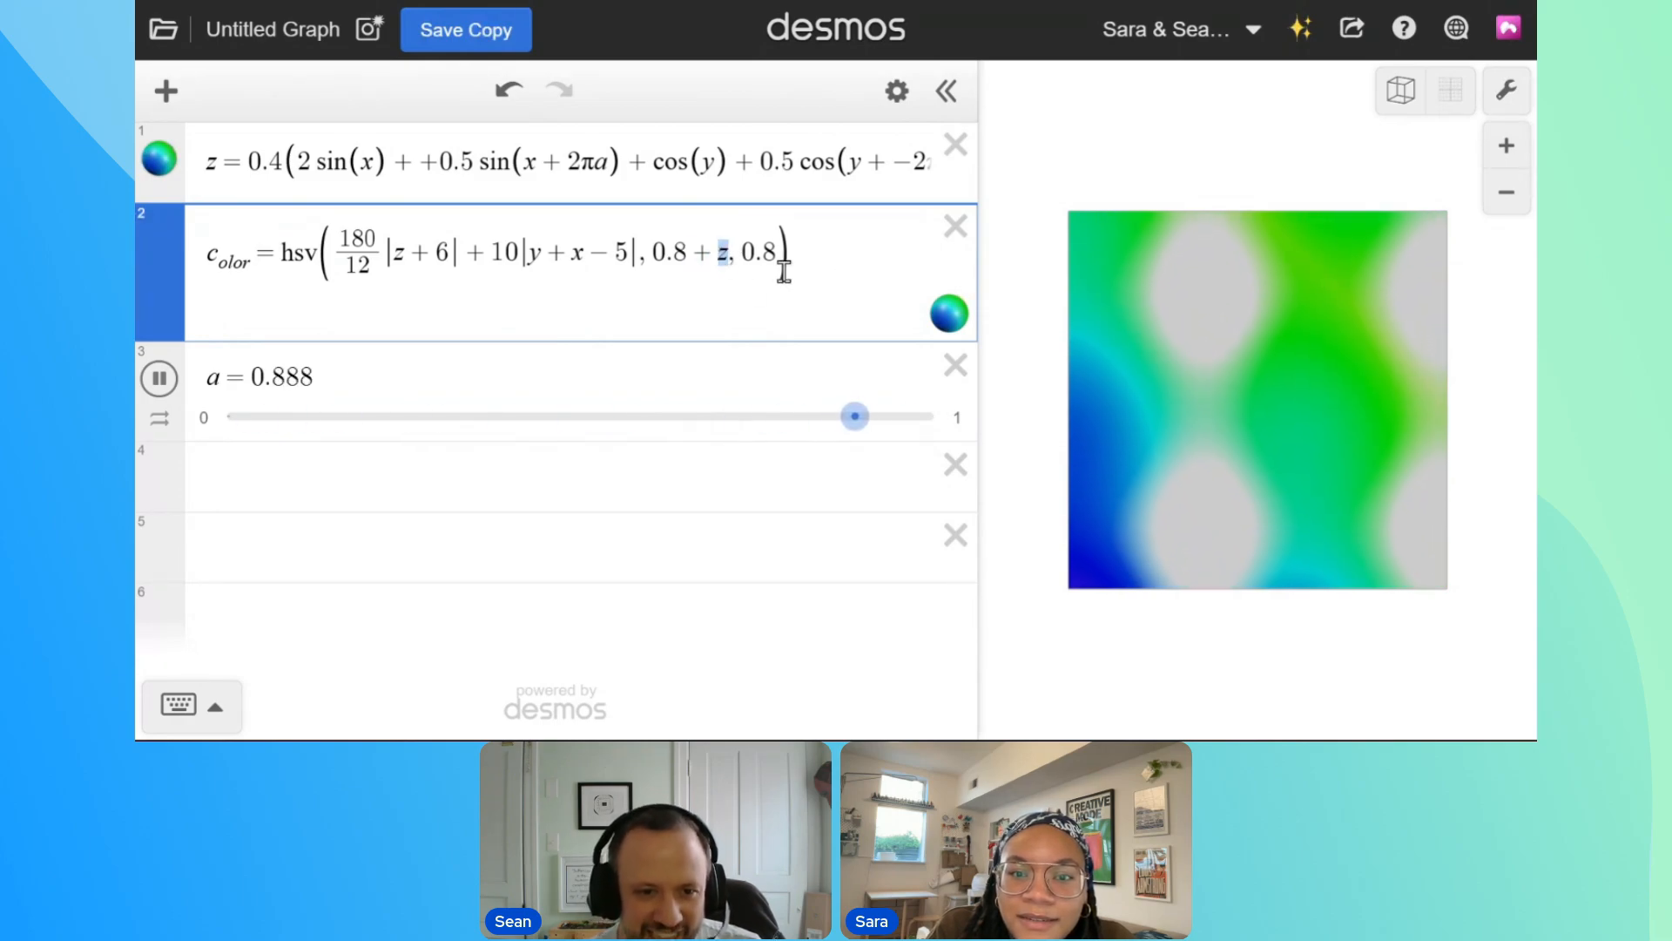
key(BackSpace)
text(2sin)
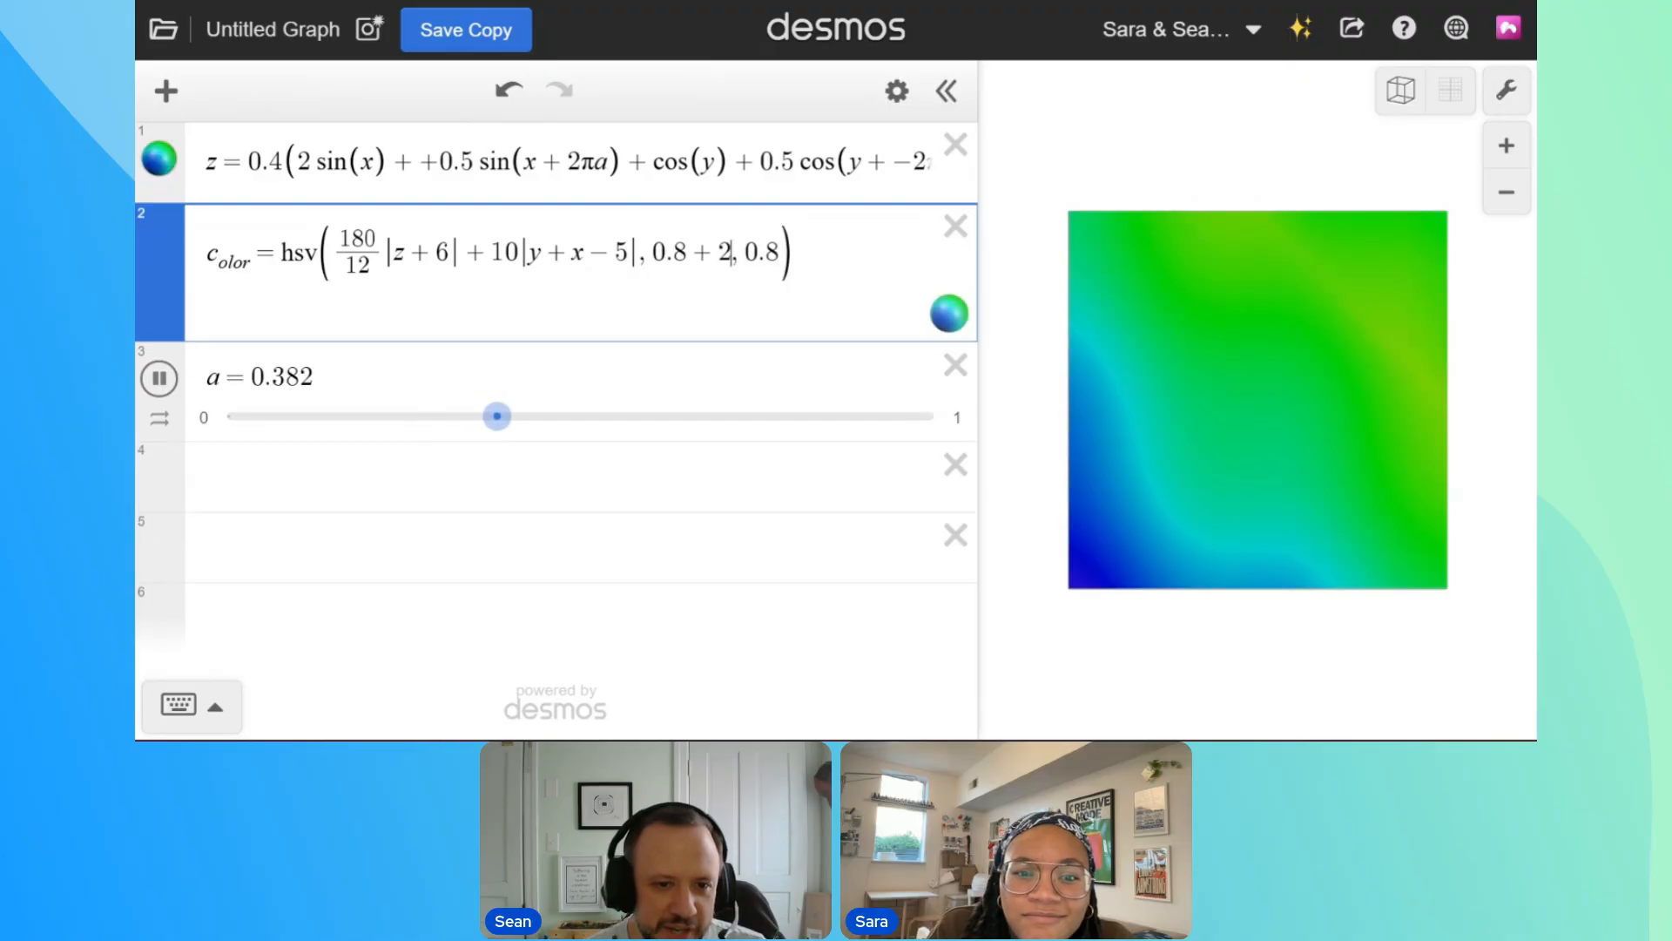
text())
text(z)
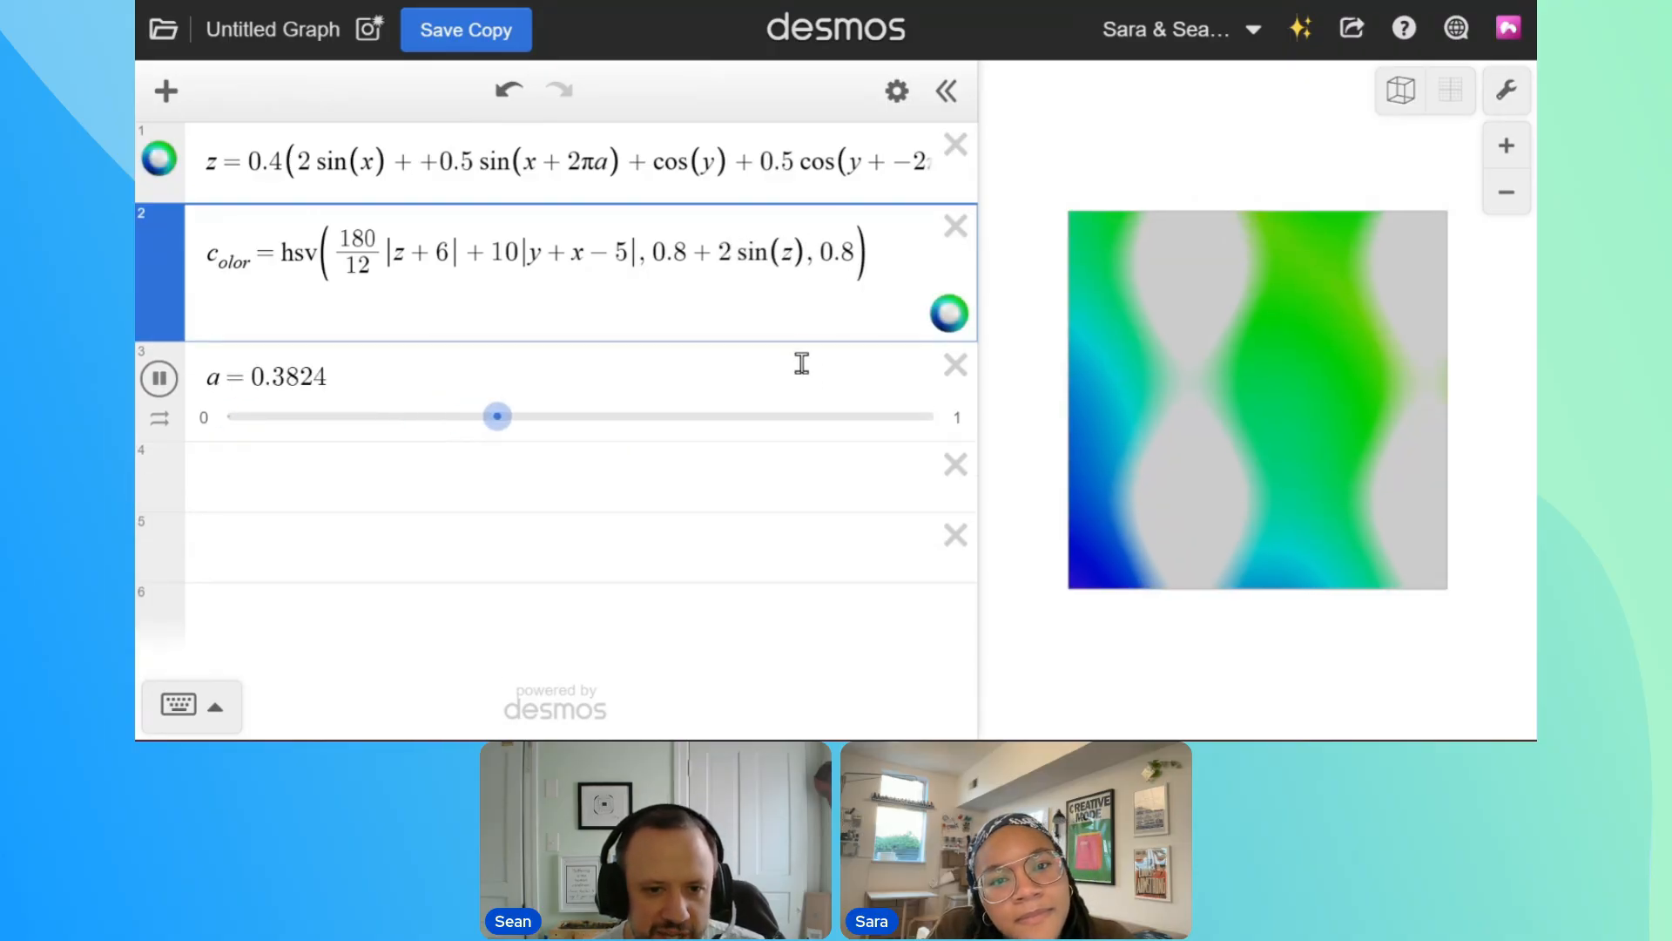
text(0.1)
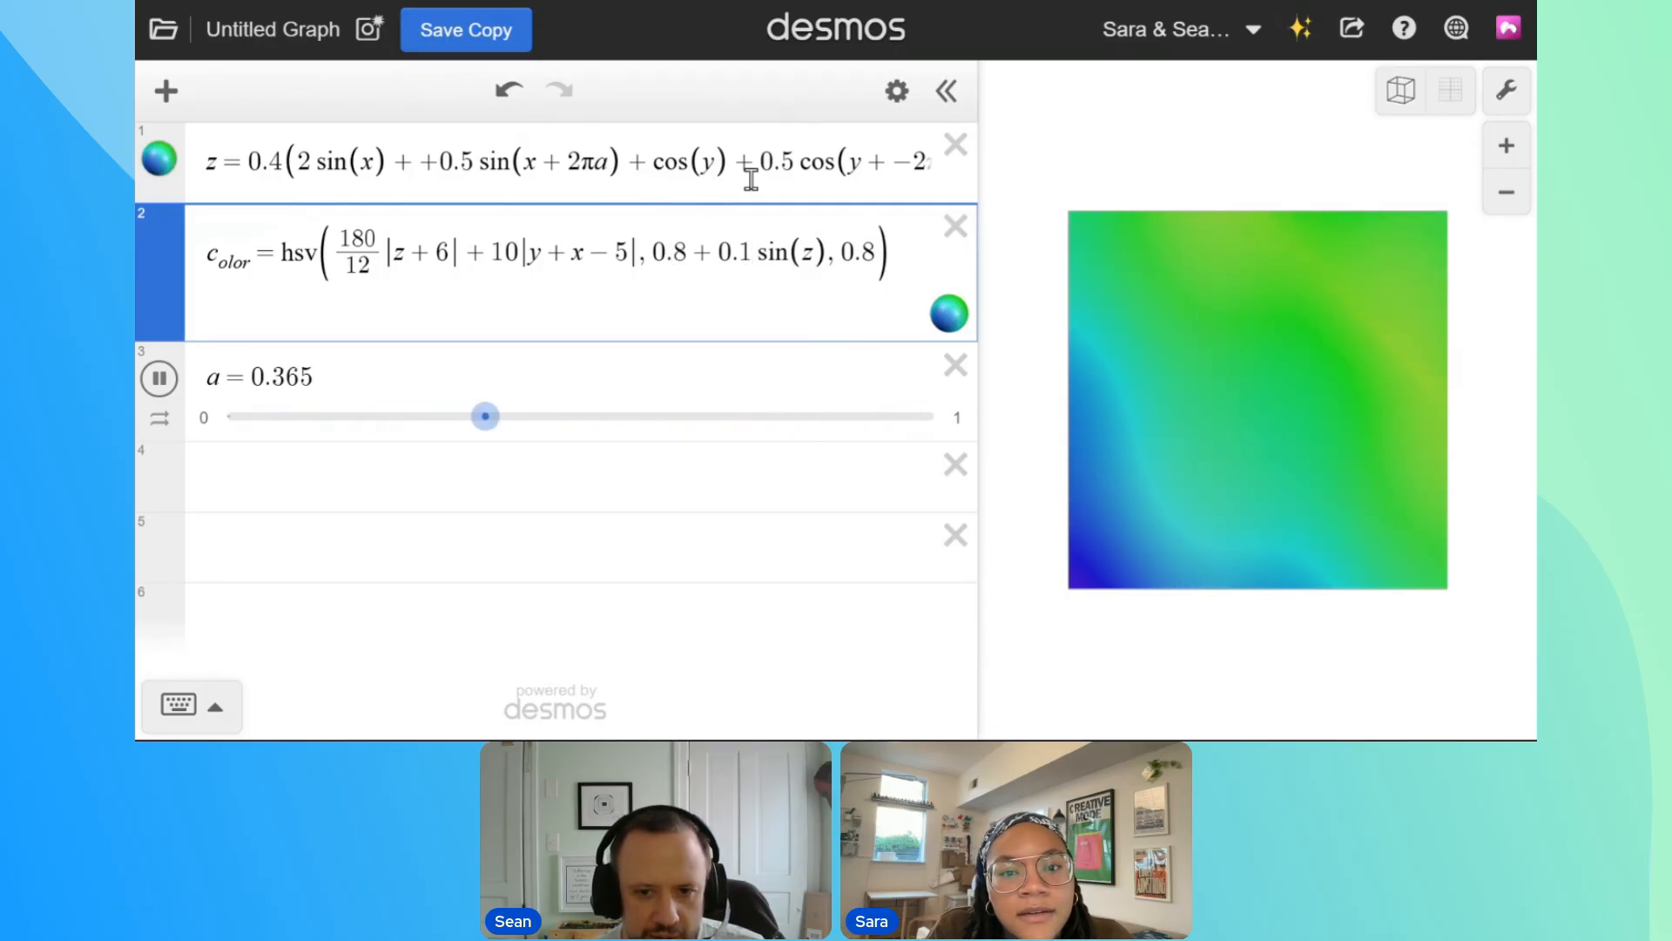
Try removing the + 0.1 sin(z) term from the HSV color's saturation
drag(697, 260, 799, 284)
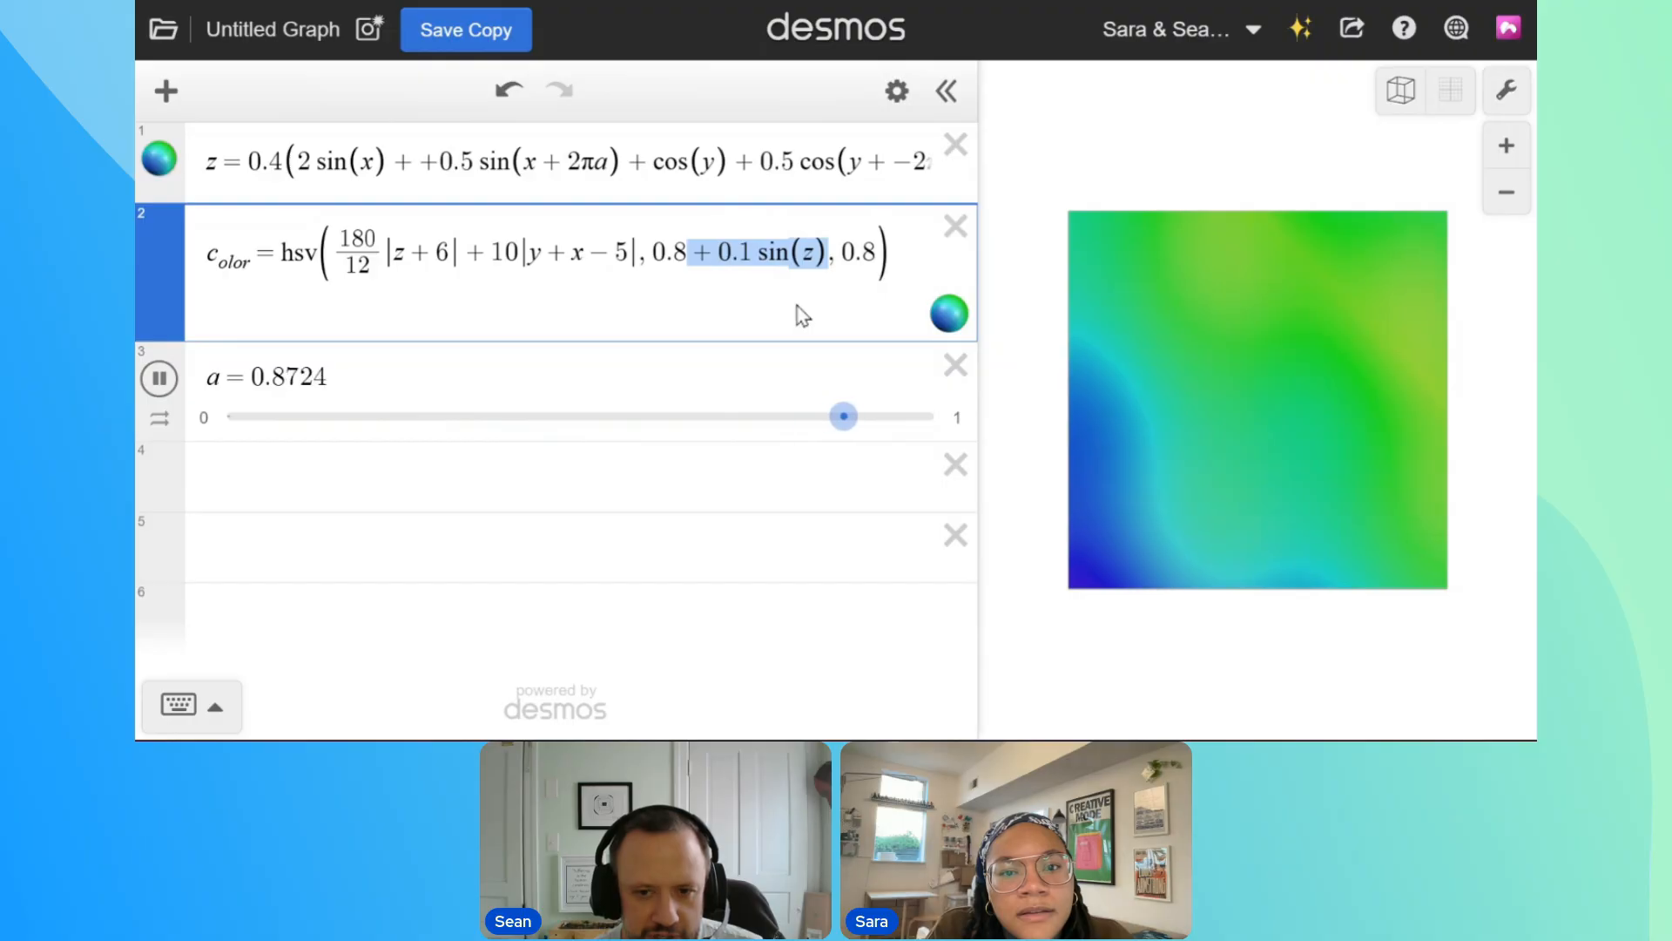
key(BackSpace)
key(ctrl+z)
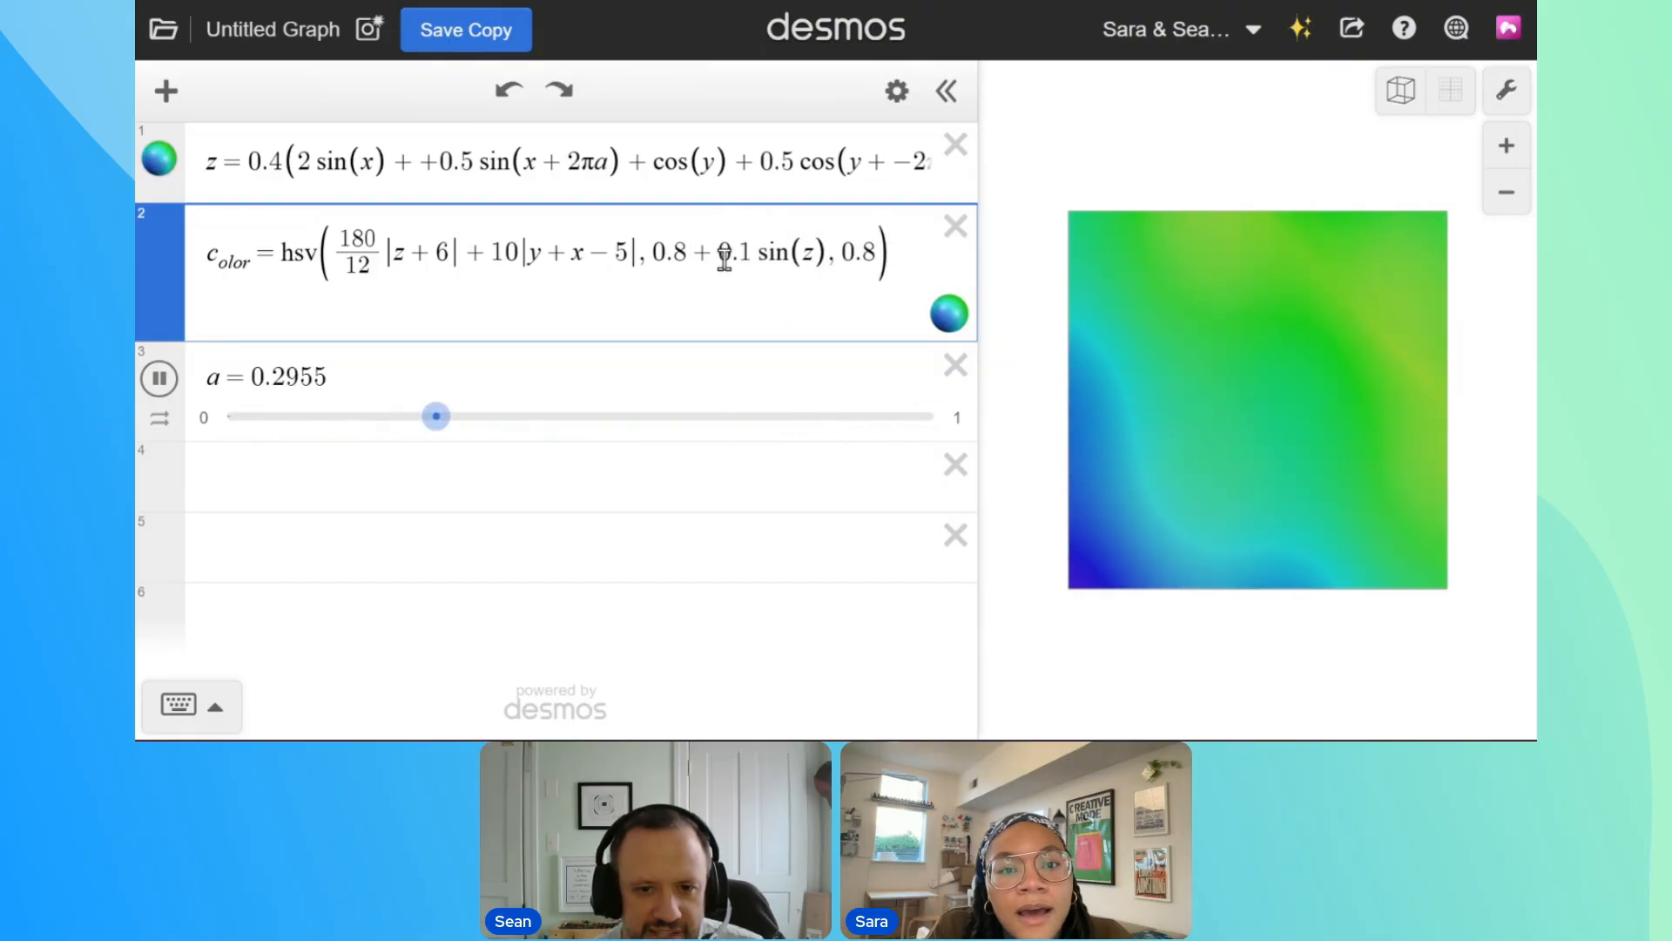
Set the constant part of the HSV color's saturation to 0.7
drag(694, 260, 810, 263)
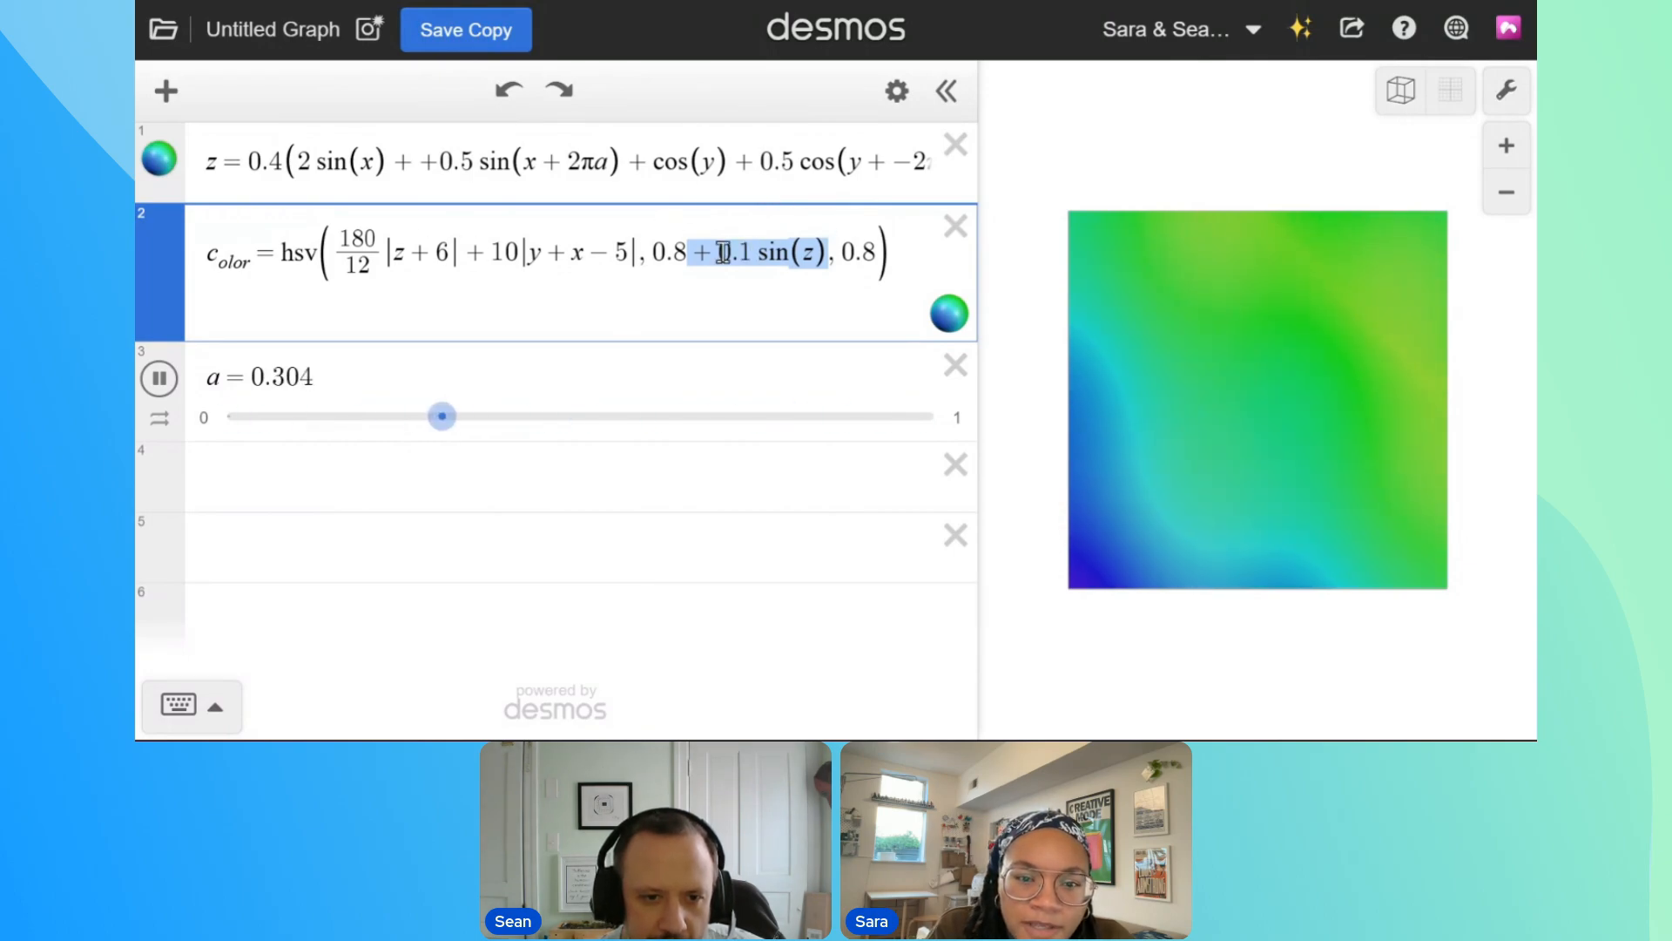
drag(688, 253, 676, 253)
text(7)
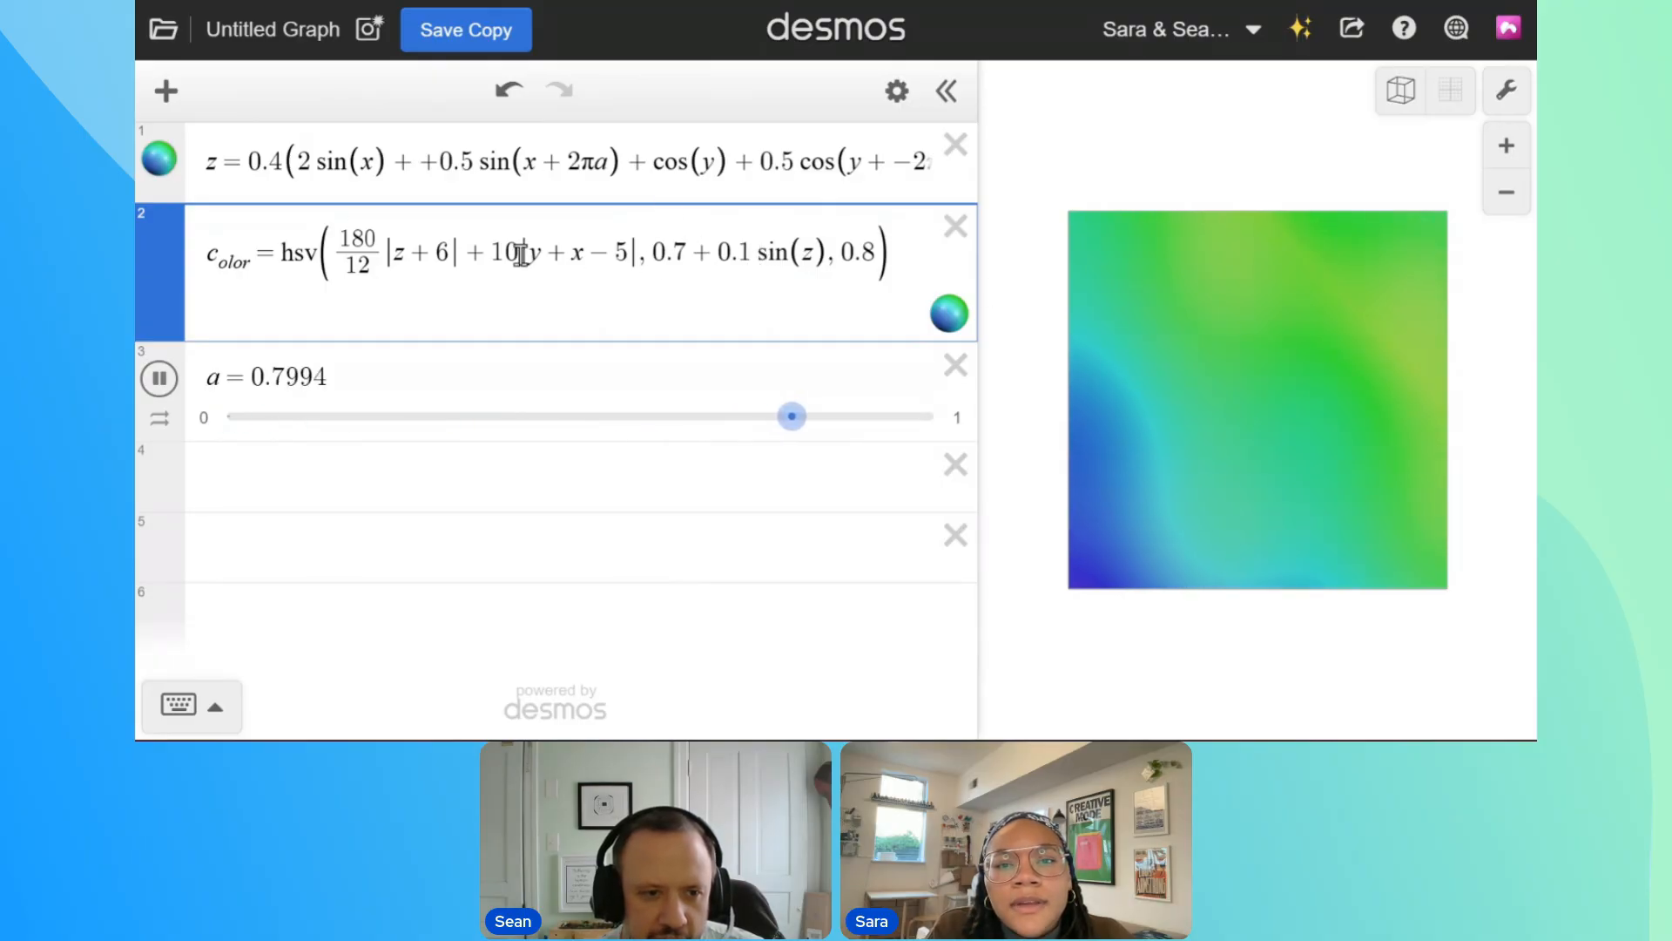
Try larger numbers added to z in the color's hue expression: 7, 8 and 10
drag(448, 261, 435, 263)
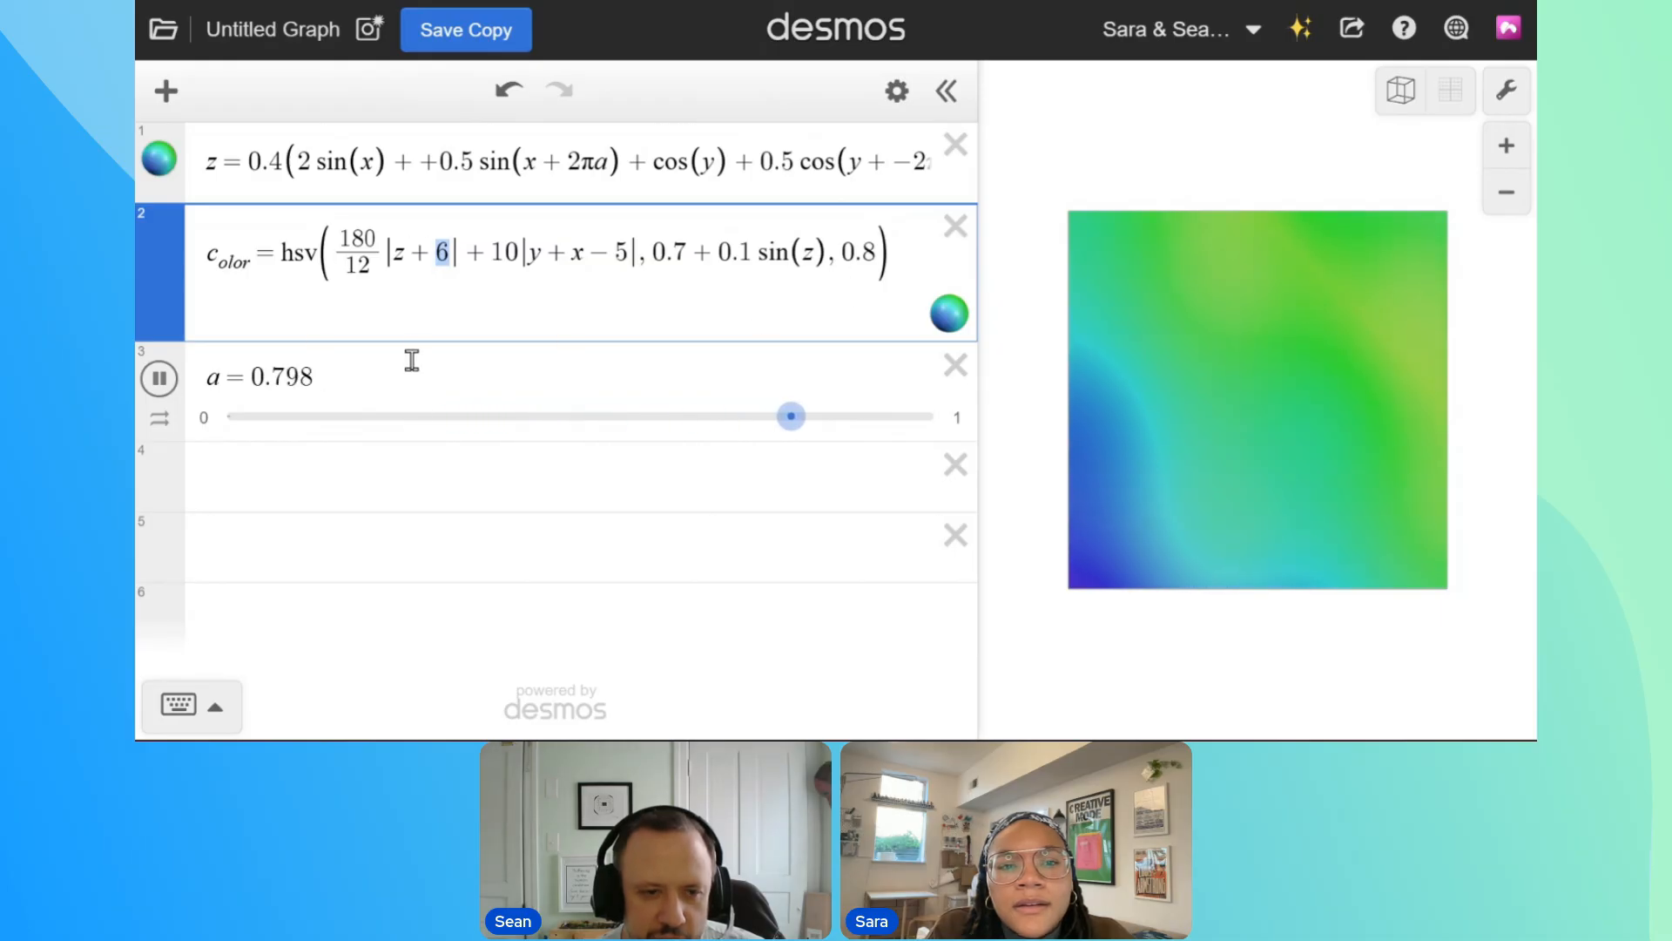
text(7)
key(BackSpace)
text(8)
key(shift+Left)
text(10)
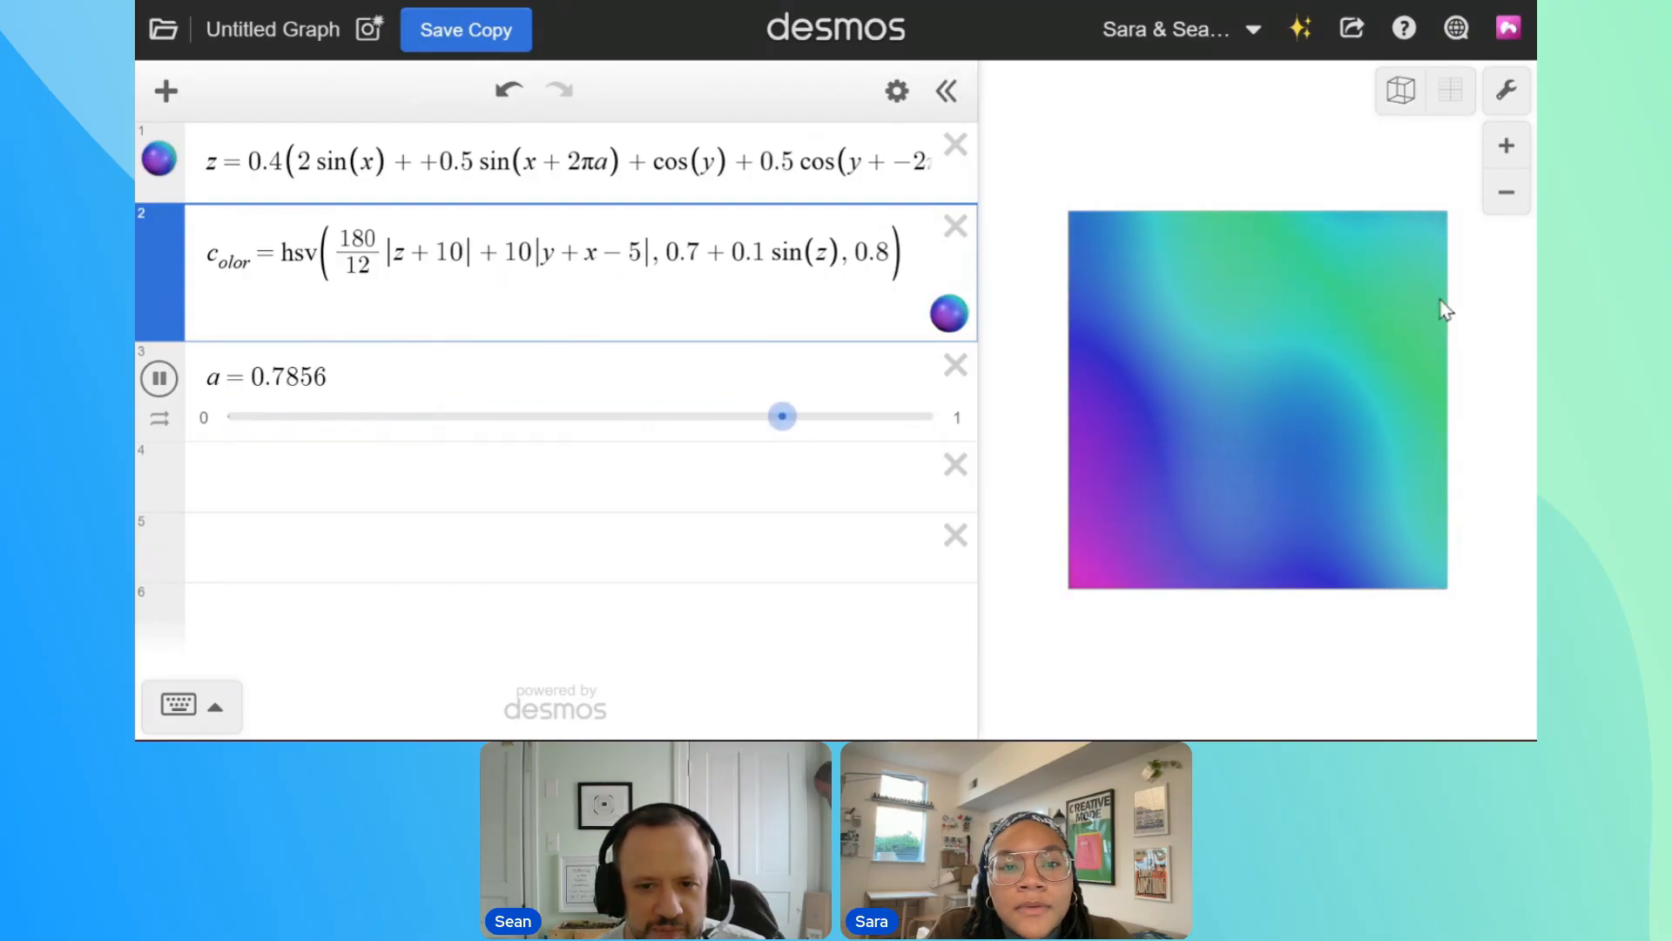
Set the hue fraction's denominator to 24 and raise the number added to z to 20, and then to 30
double_click(350, 268)
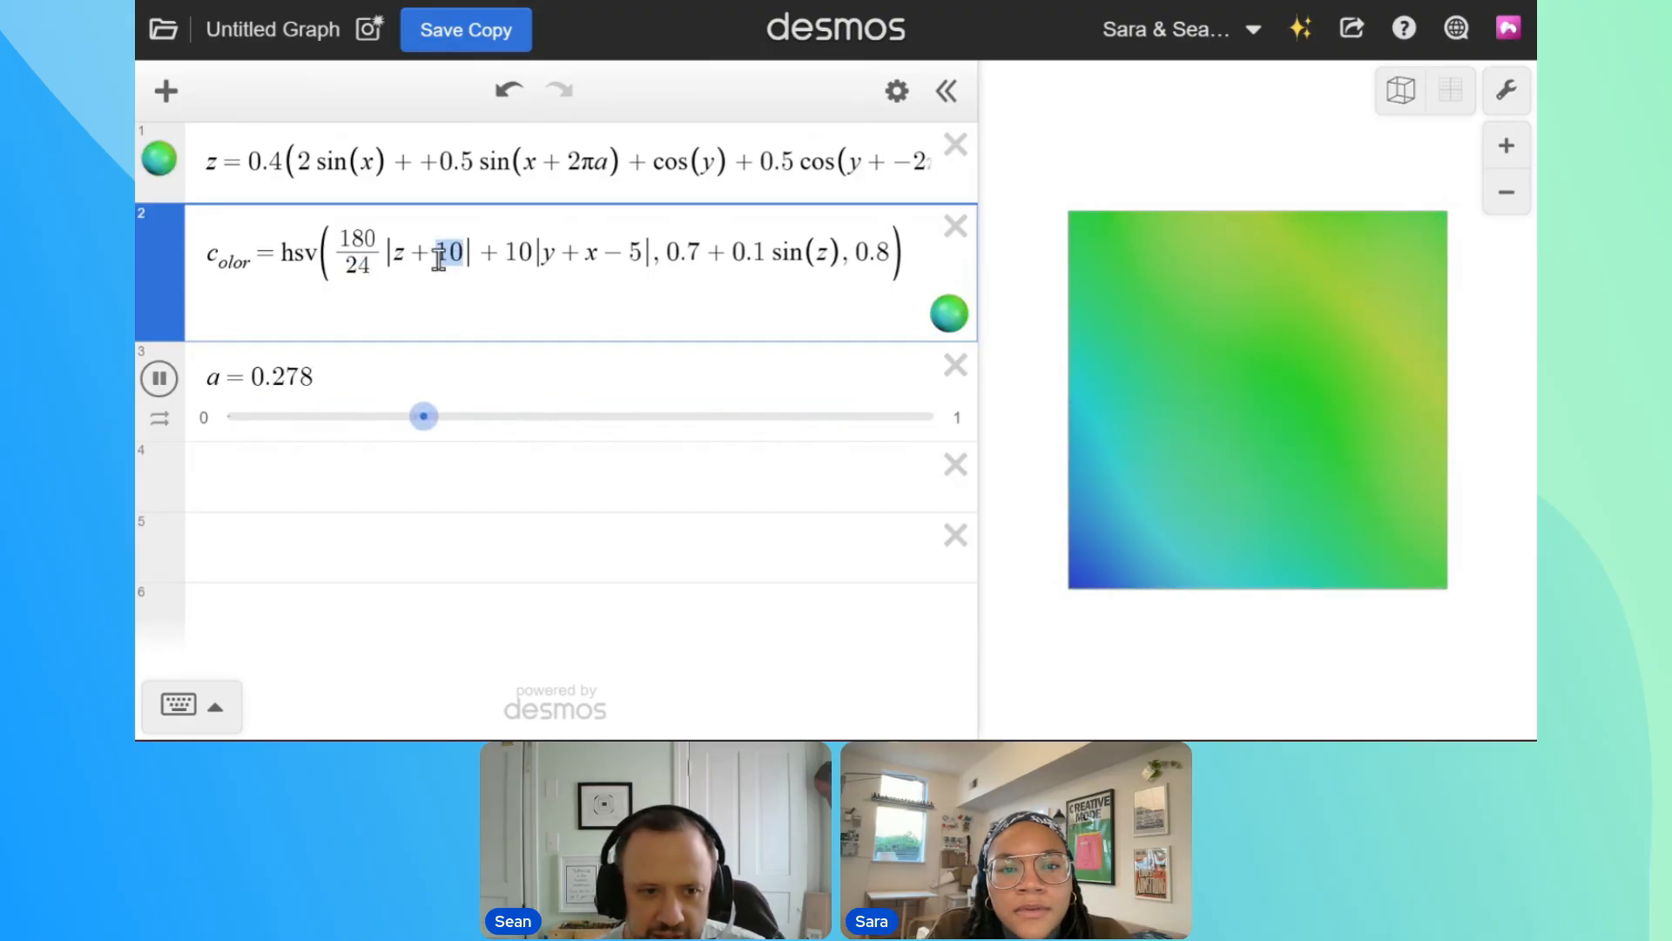
text(20)
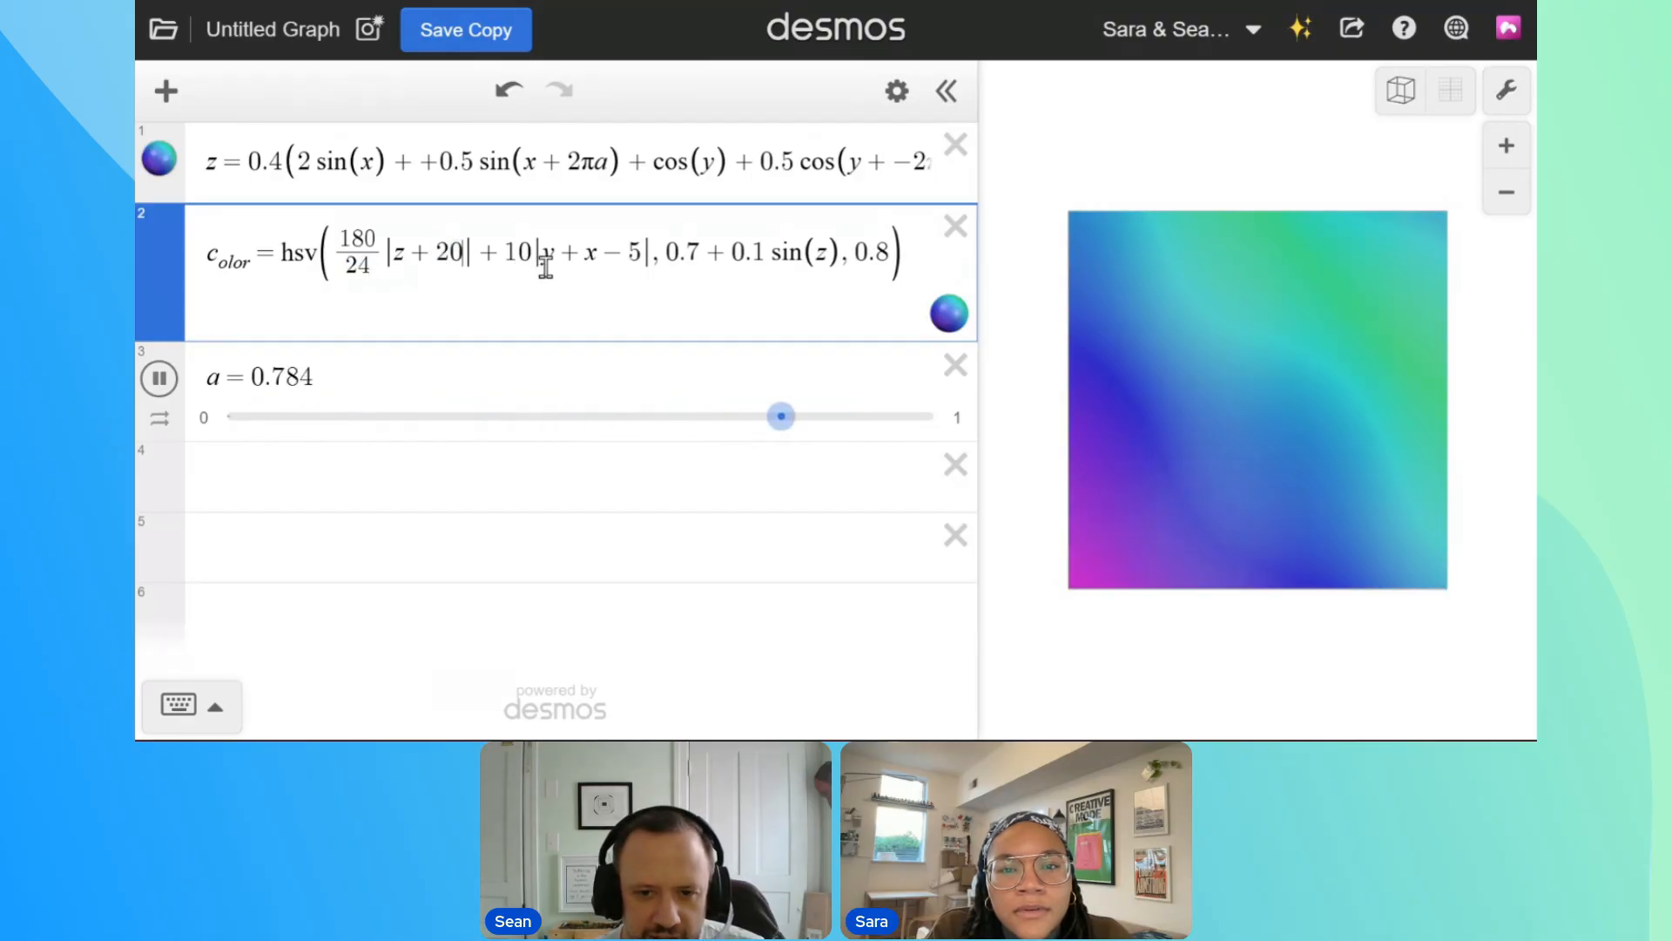
double_click(439, 257)
text(30)
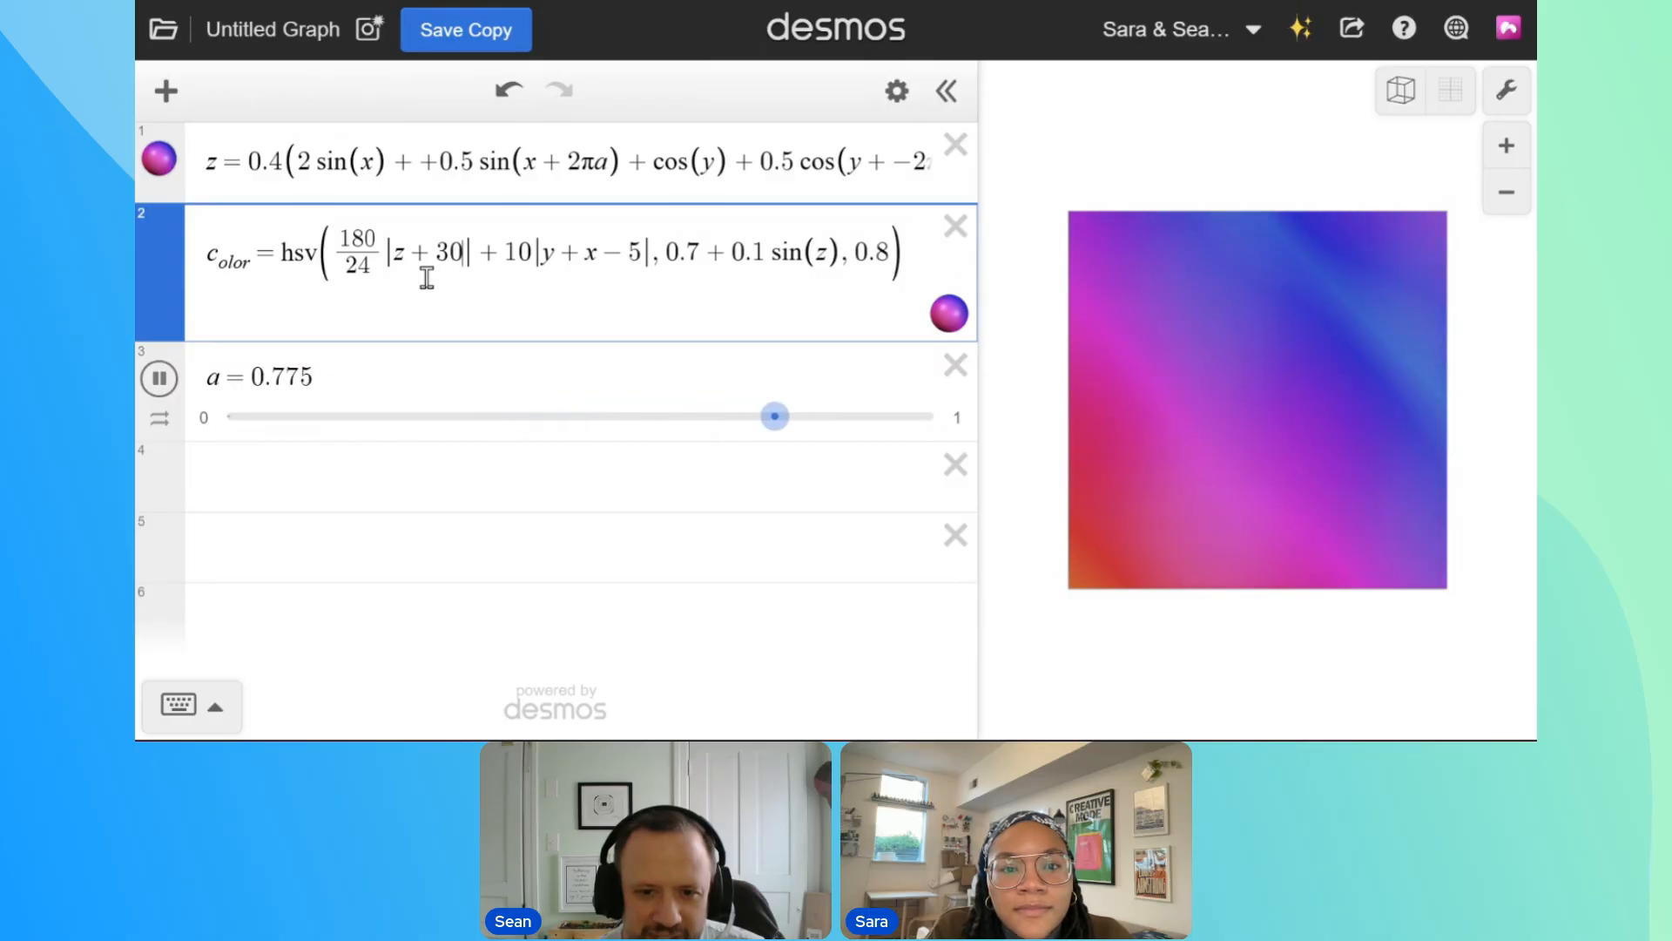
Widen the graph area slightly and try removing the + 10|y + x − 5| term from the color's hue
drag(984, 244, 945, 248)
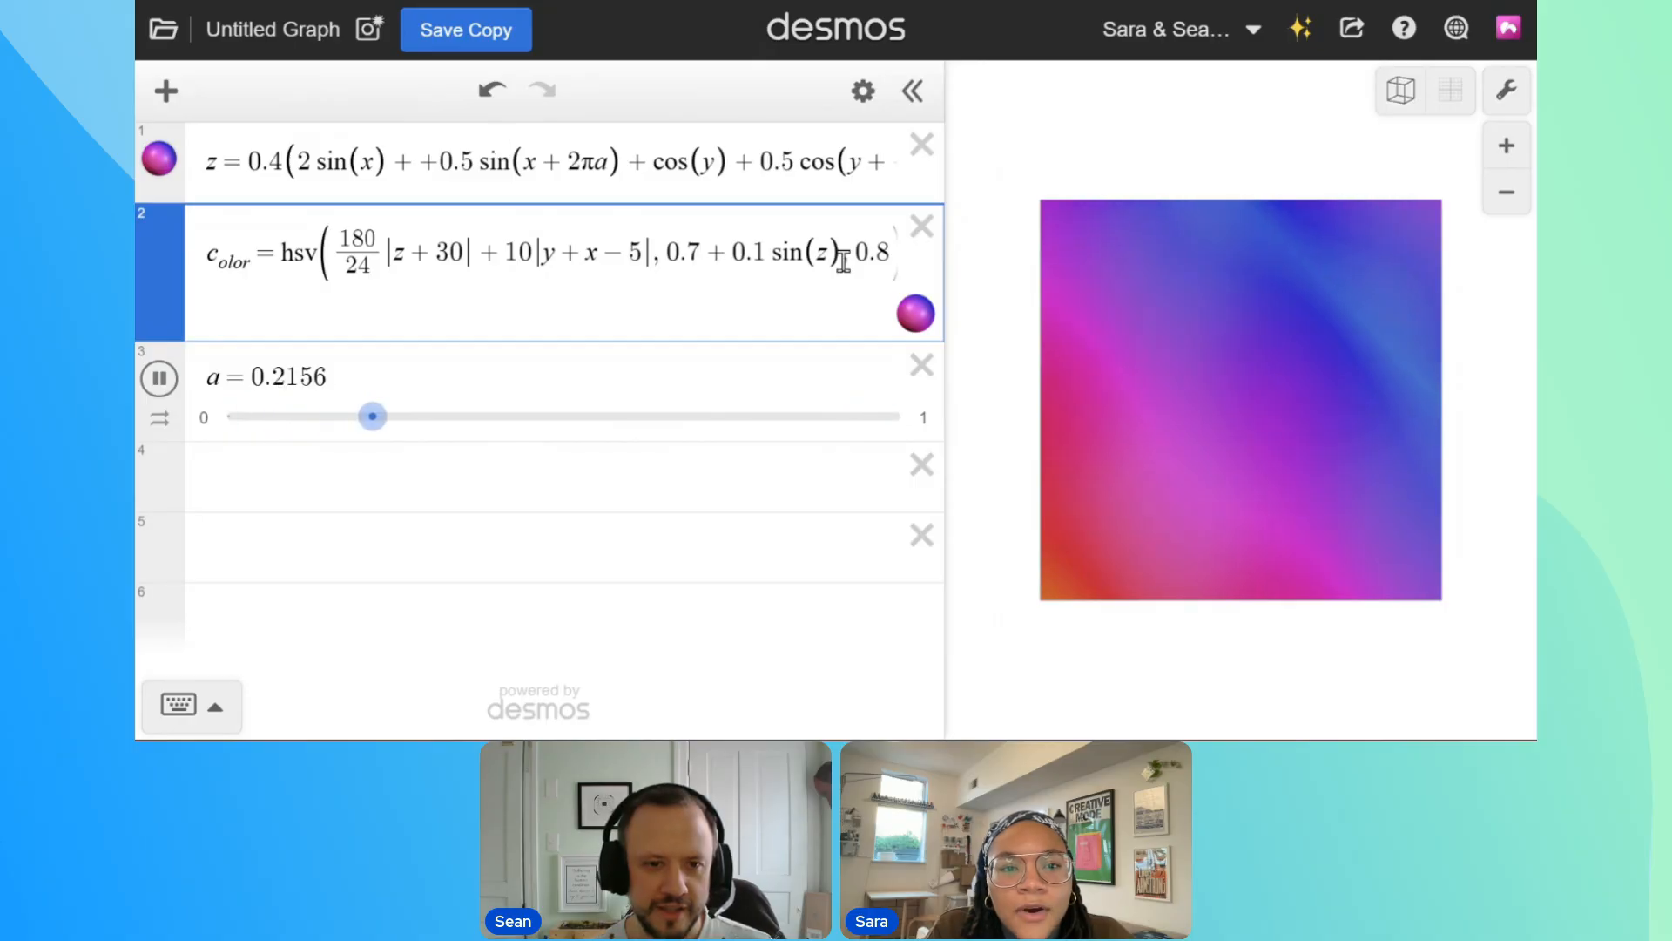
drag(475, 254, 590, 305)
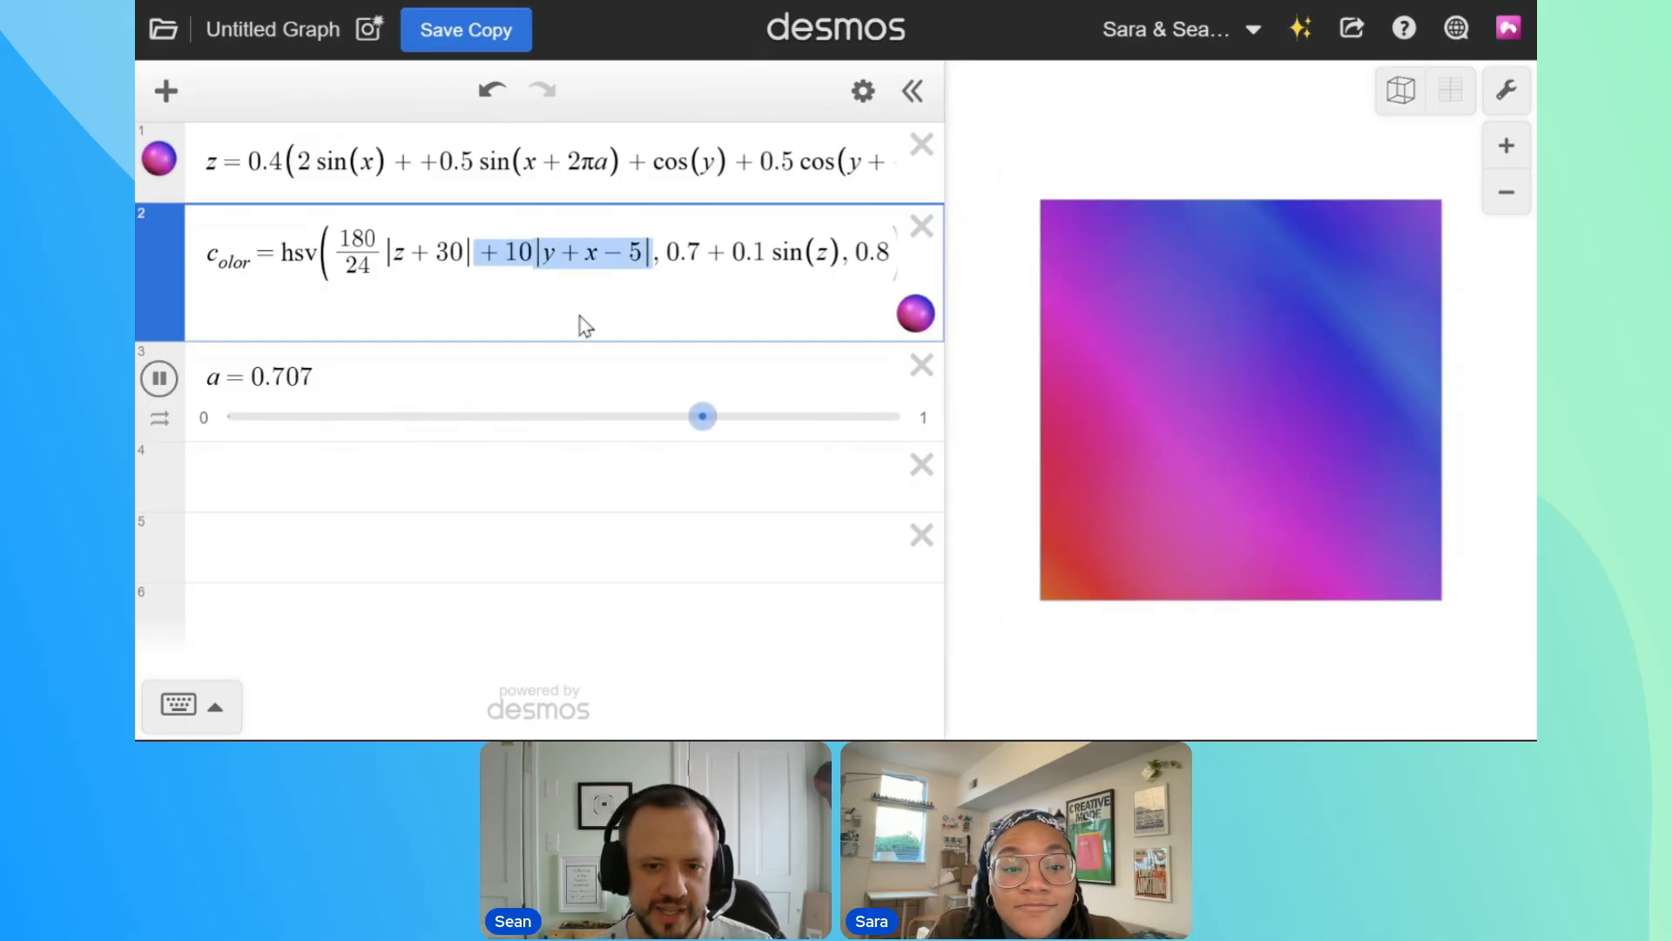
key(BackSpace)
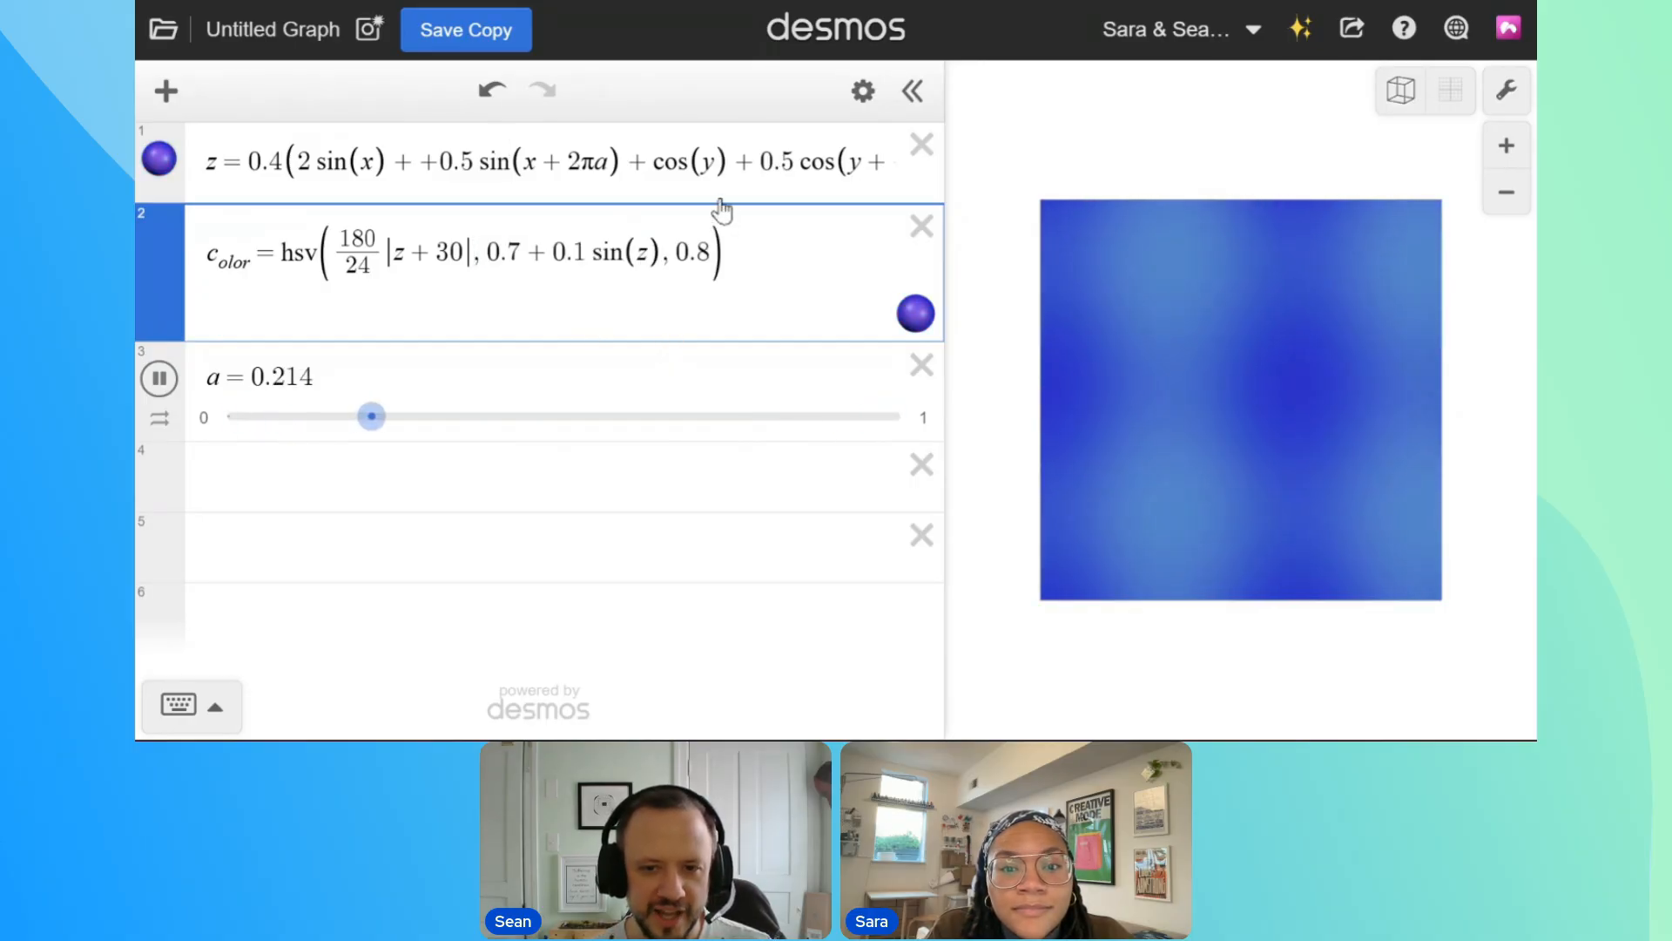
key(ctrl+z)
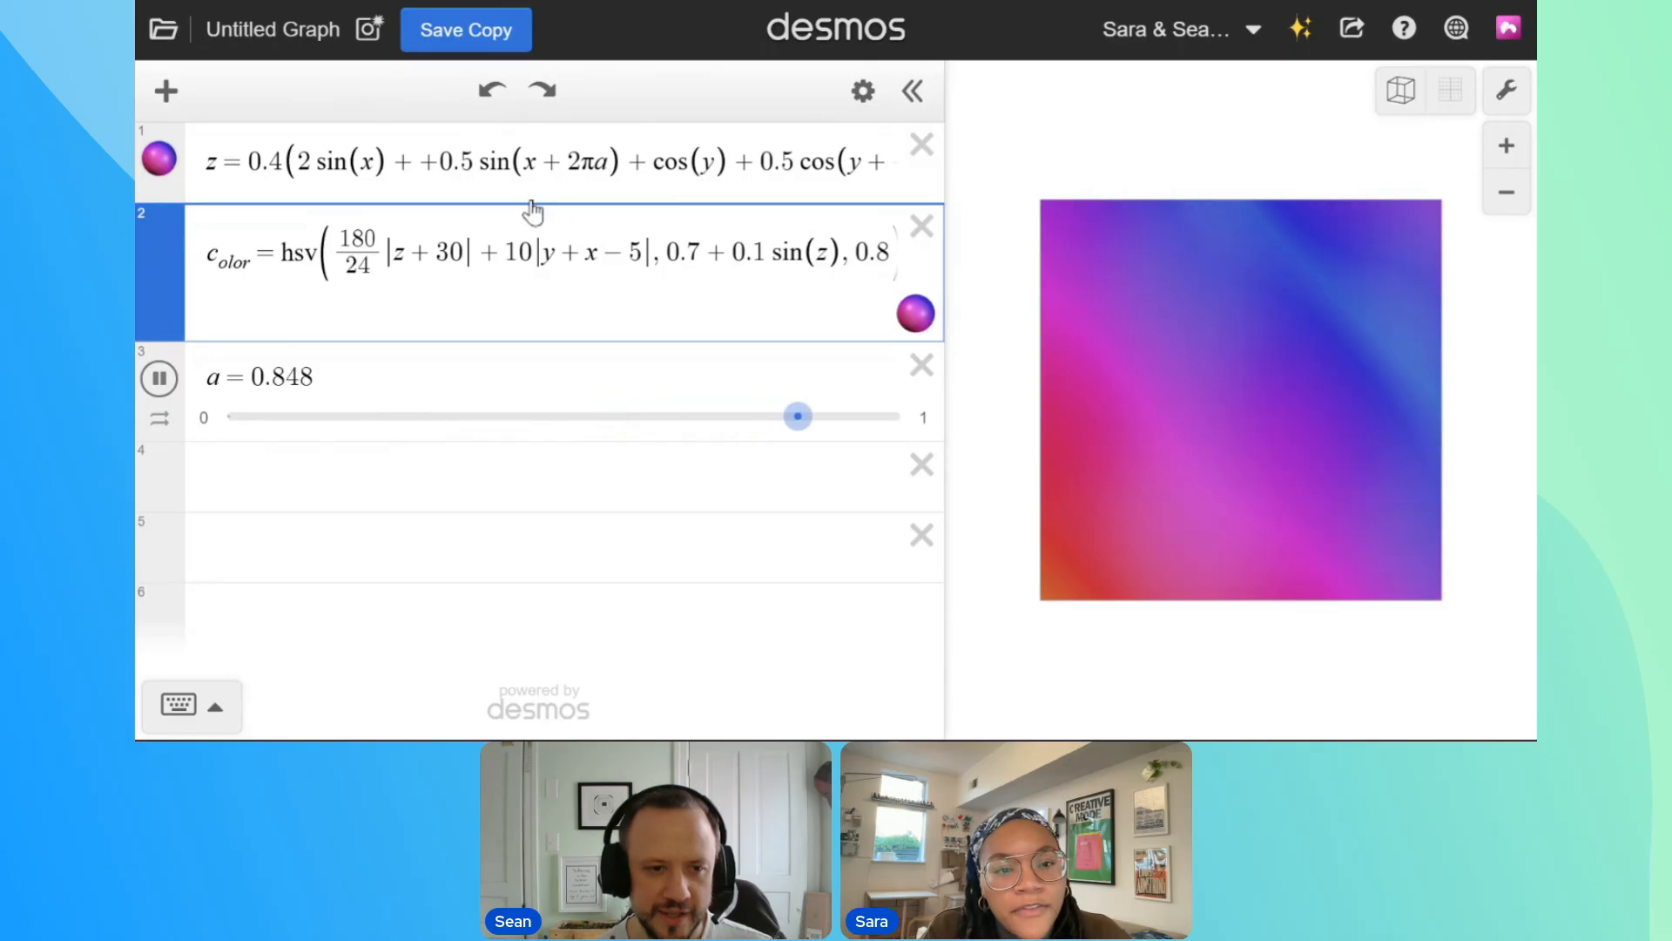
In the hue's second absolute value, try 2x and 1.5x, and settle on |y − 0.5x − 5|
click(587, 257)
text(2)
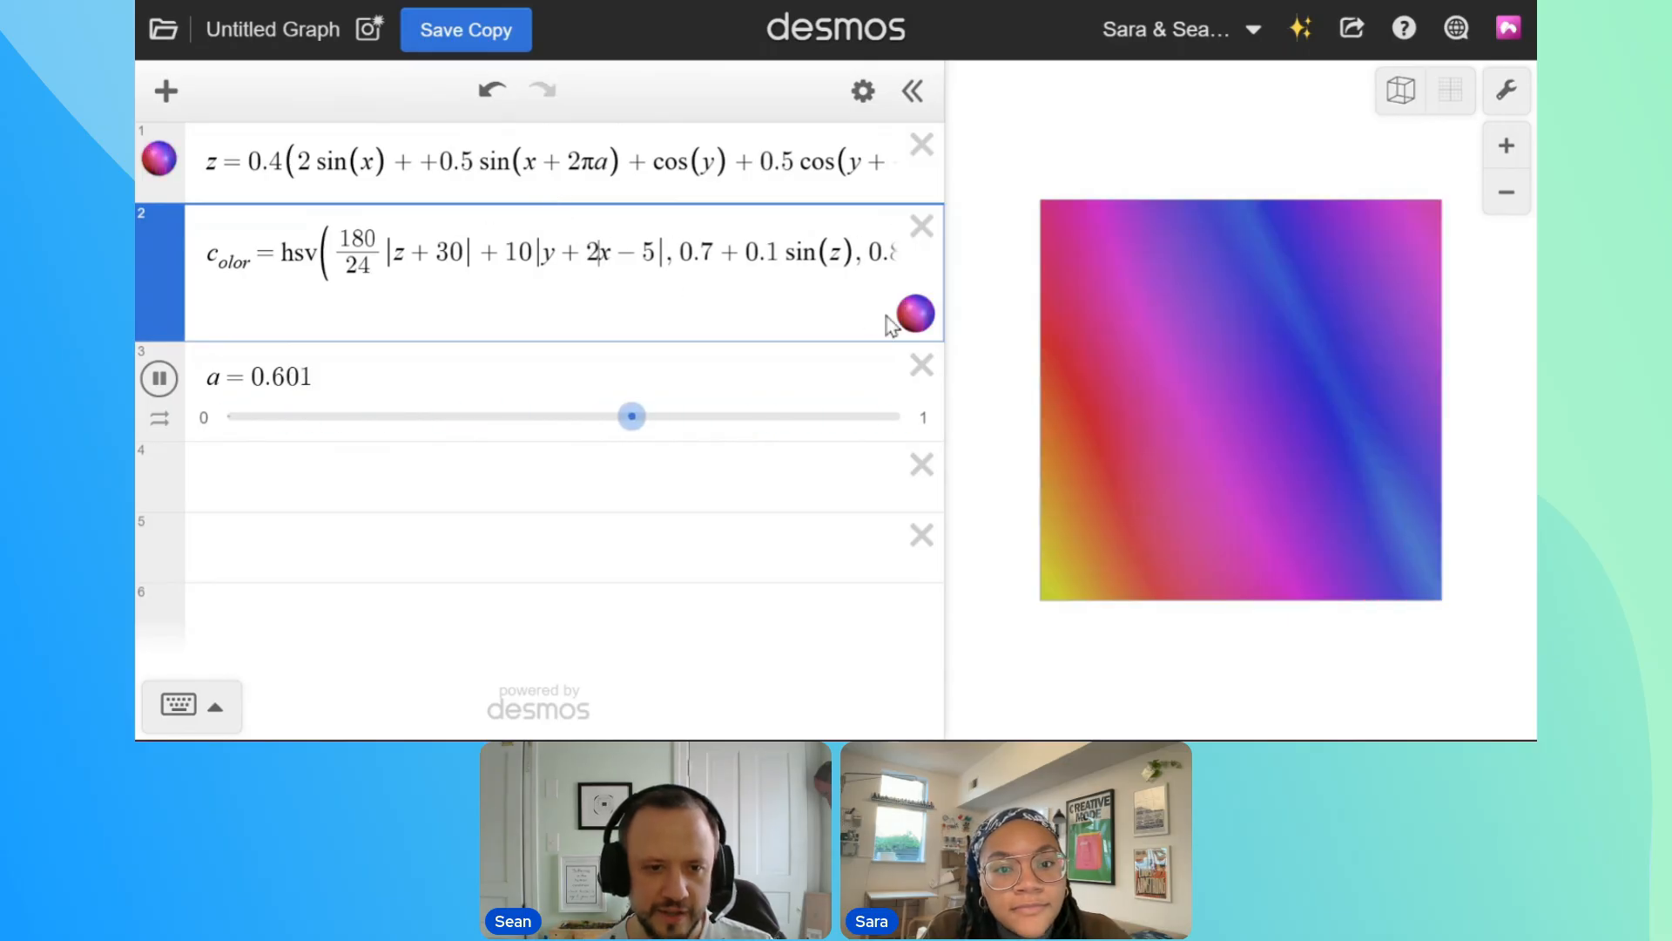
key(BackSpace)
text(1.5)
key(BackSpace)
key(BackSpace)
key(BackSpace)
key(BackSpace)
text(-05)
key(Left)
text(.)
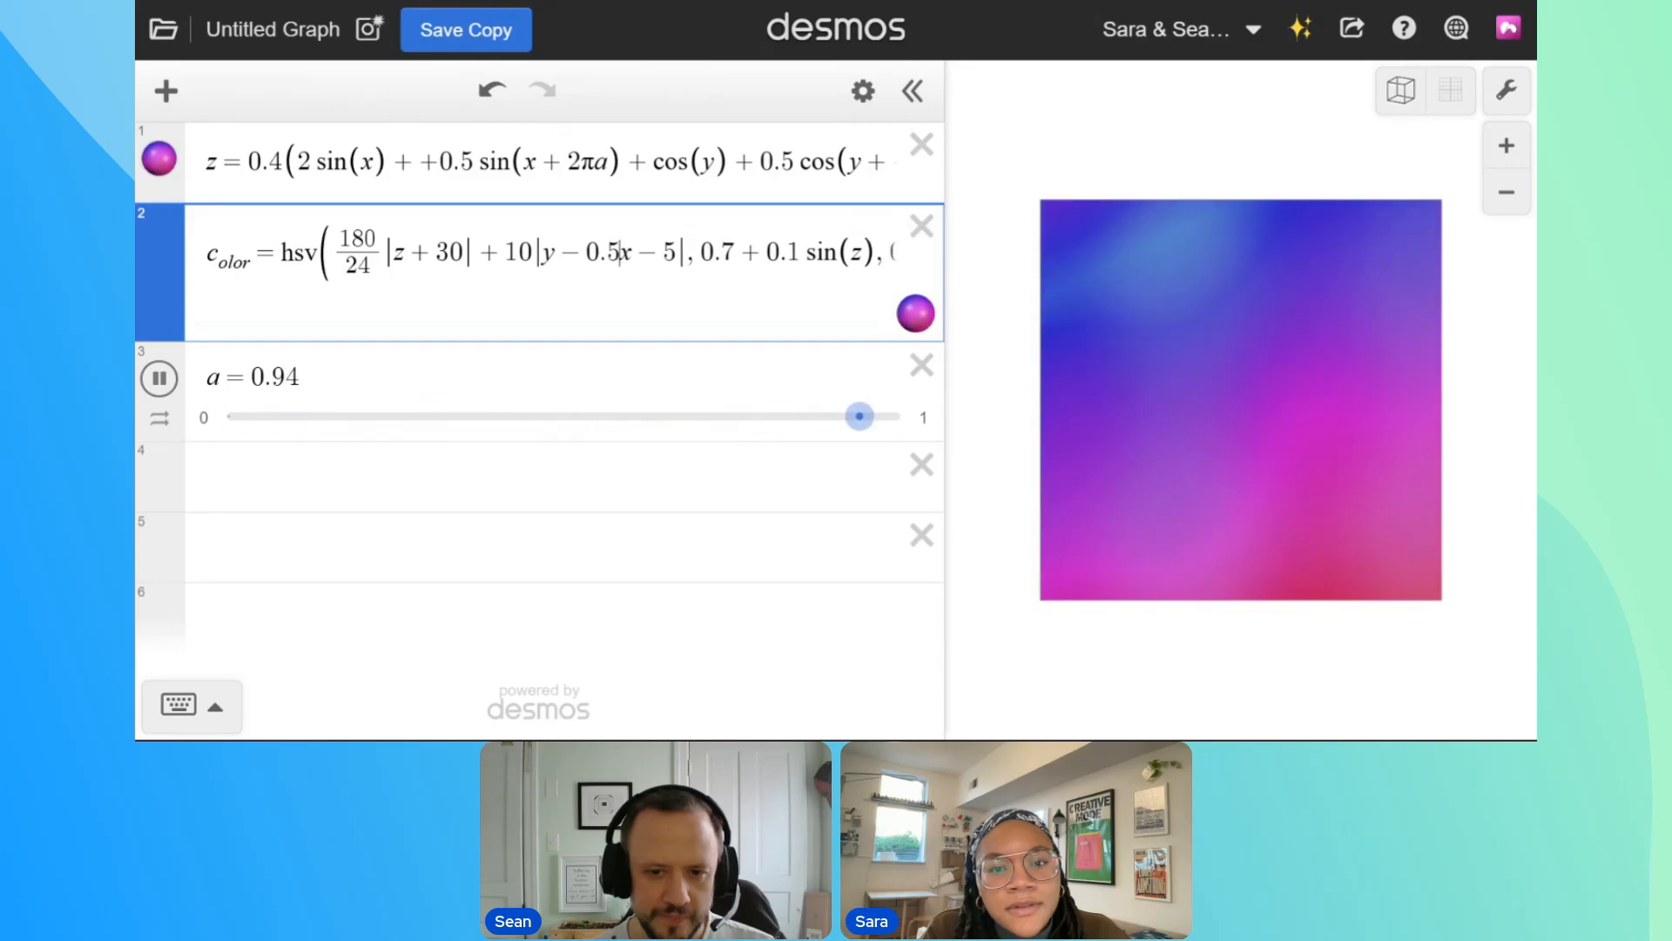
Set the multiplier of the hue's |y − 0.5x − 5| term to 5
double_click(525, 253)
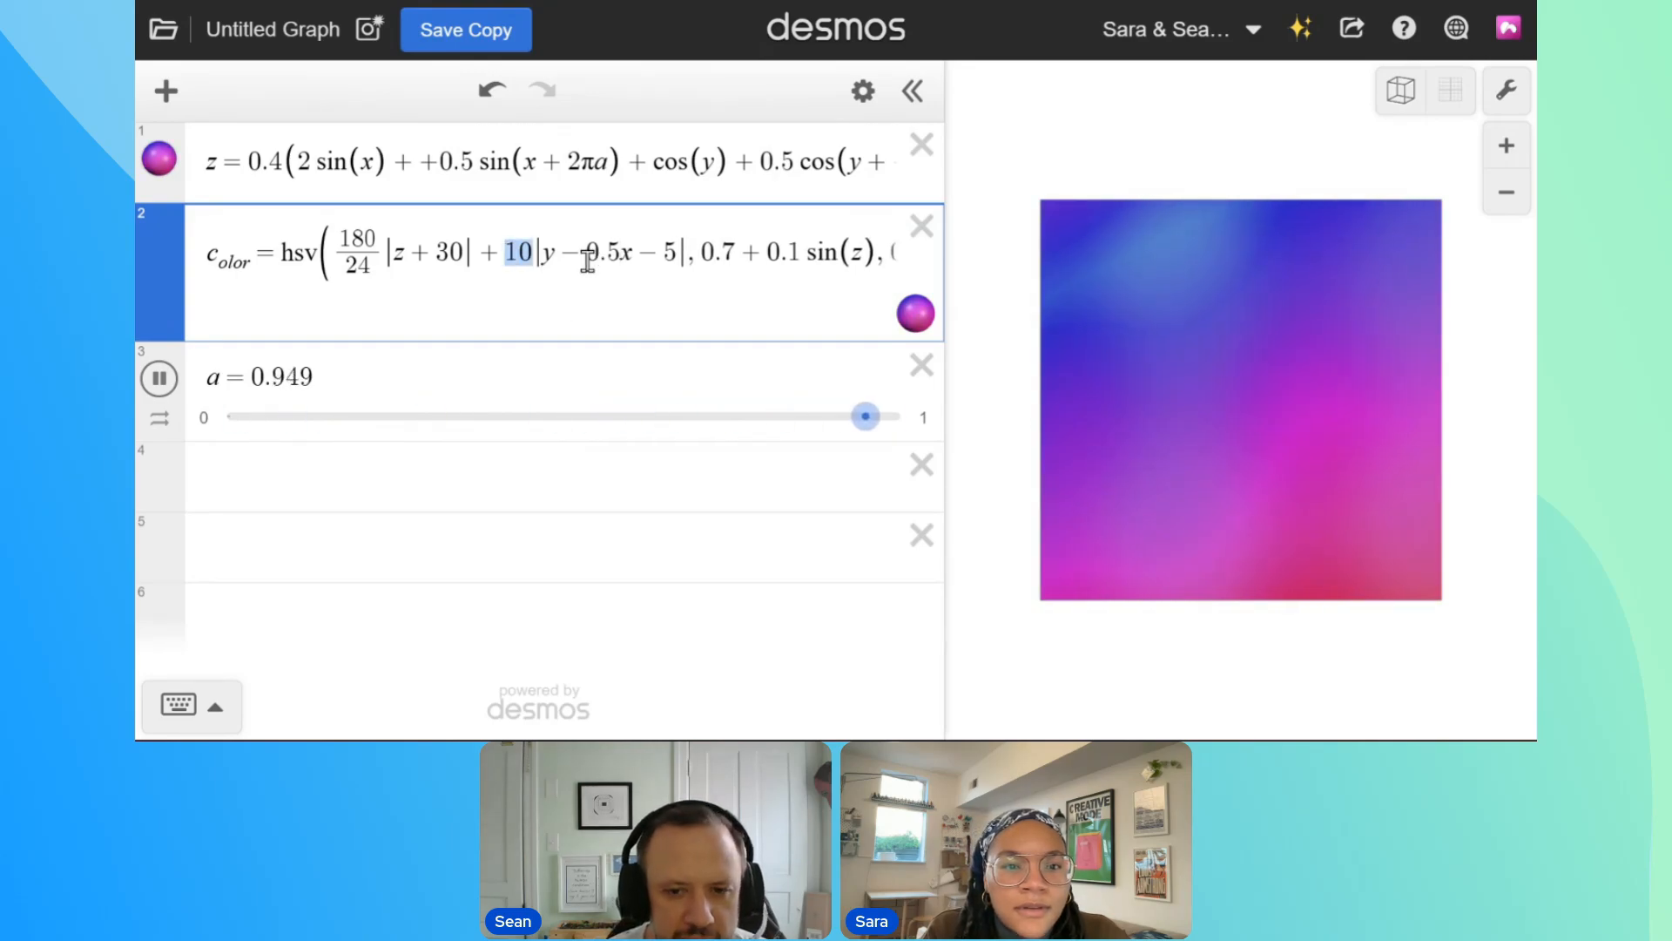
text(5)
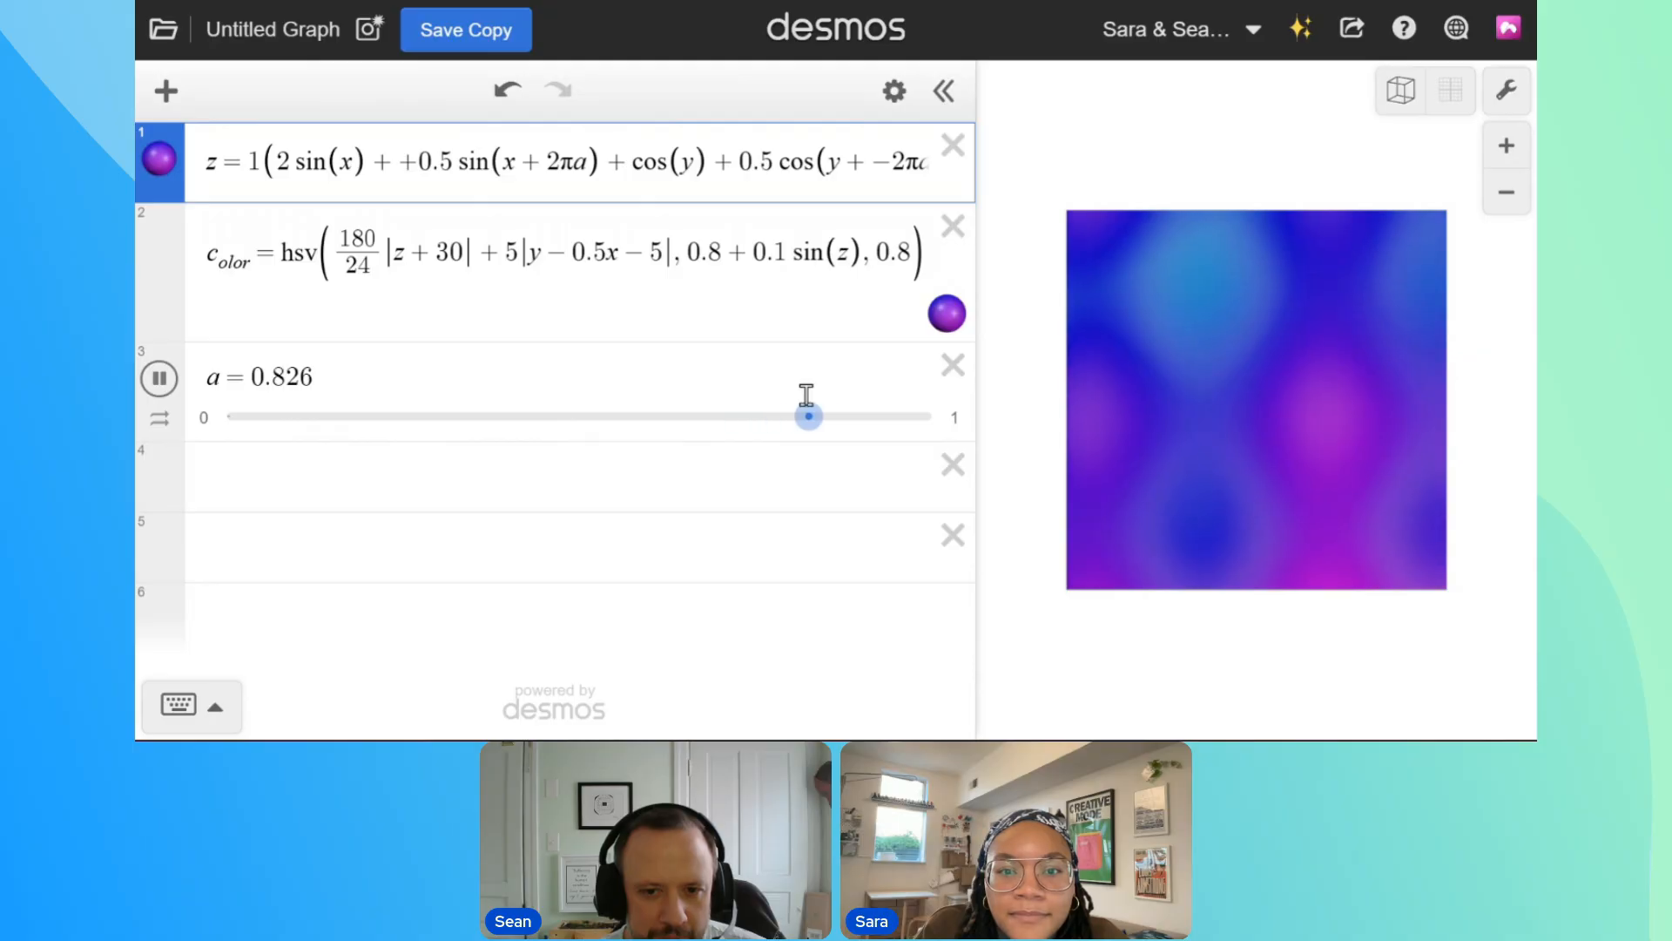
drag(1296, 353, 1288, 489)
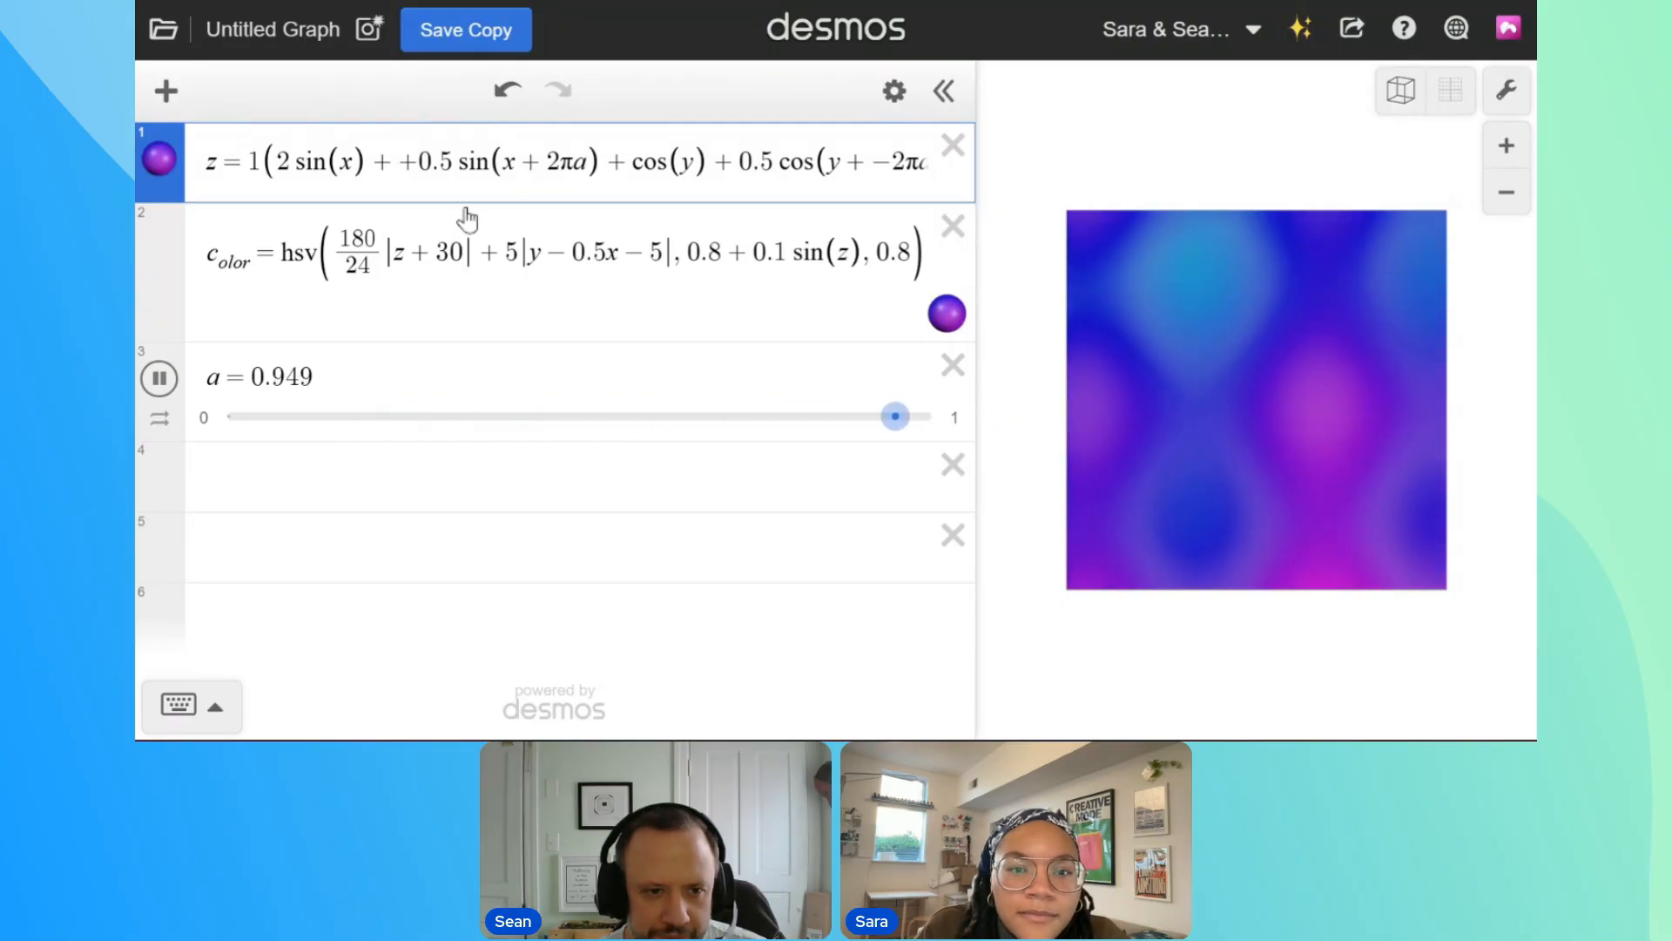
Change the surface equation's cosine terms to cos(2y), after trying cos(9y), and 0.5 cos(0.5y + −2πa)
click(693, 164)
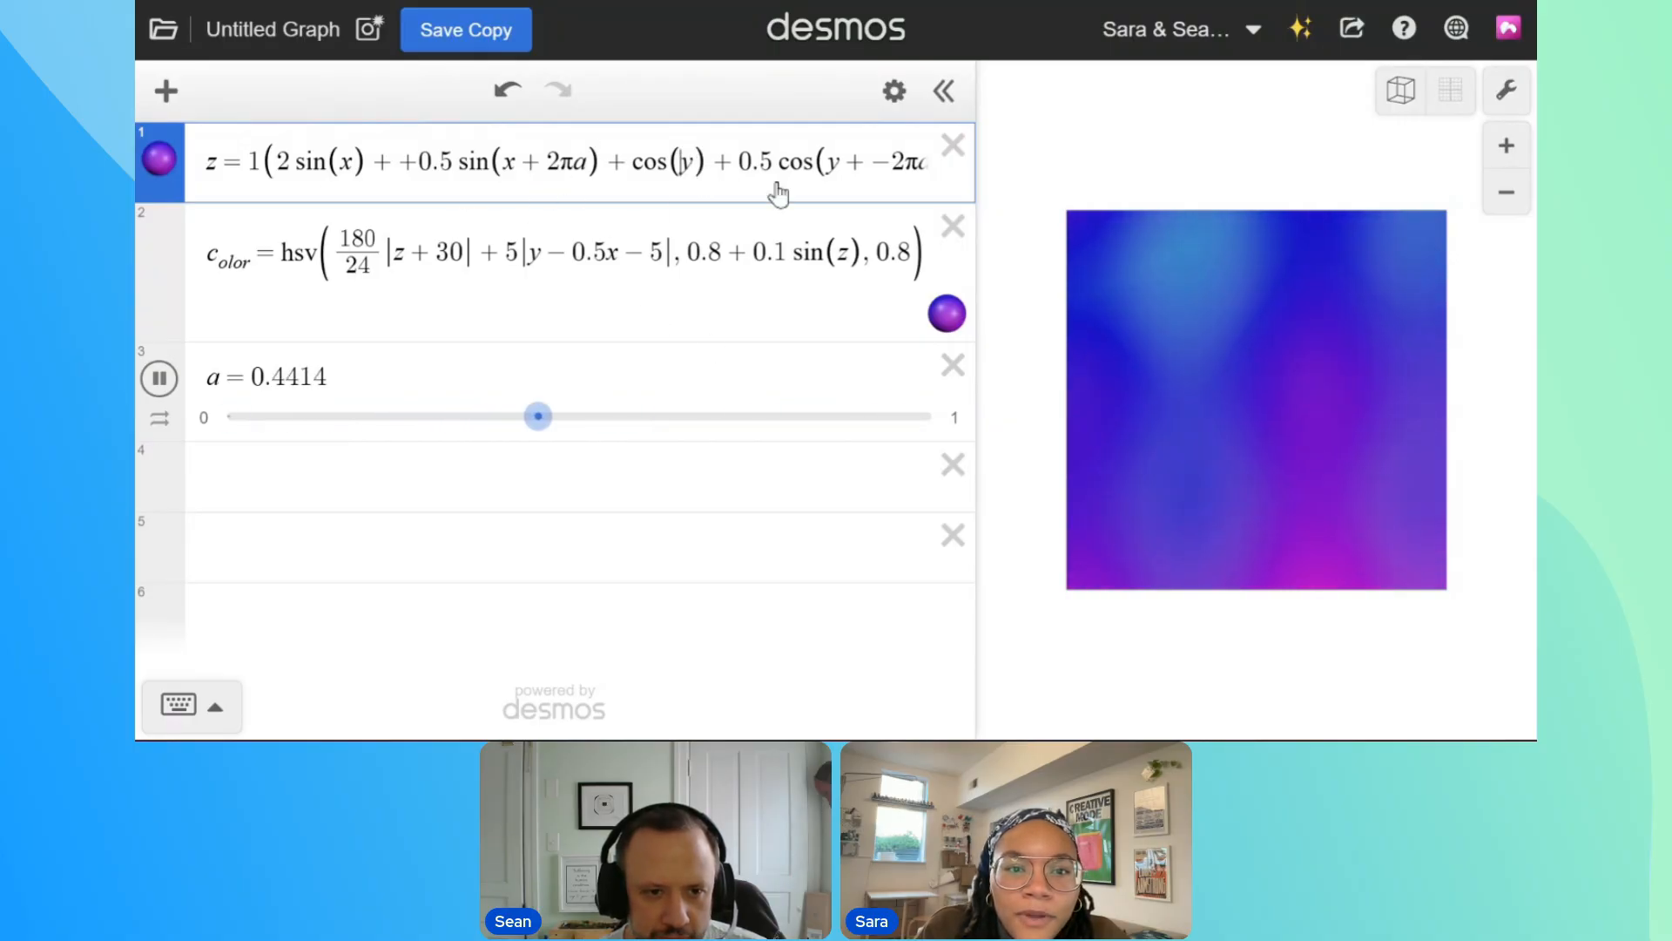
text(9)
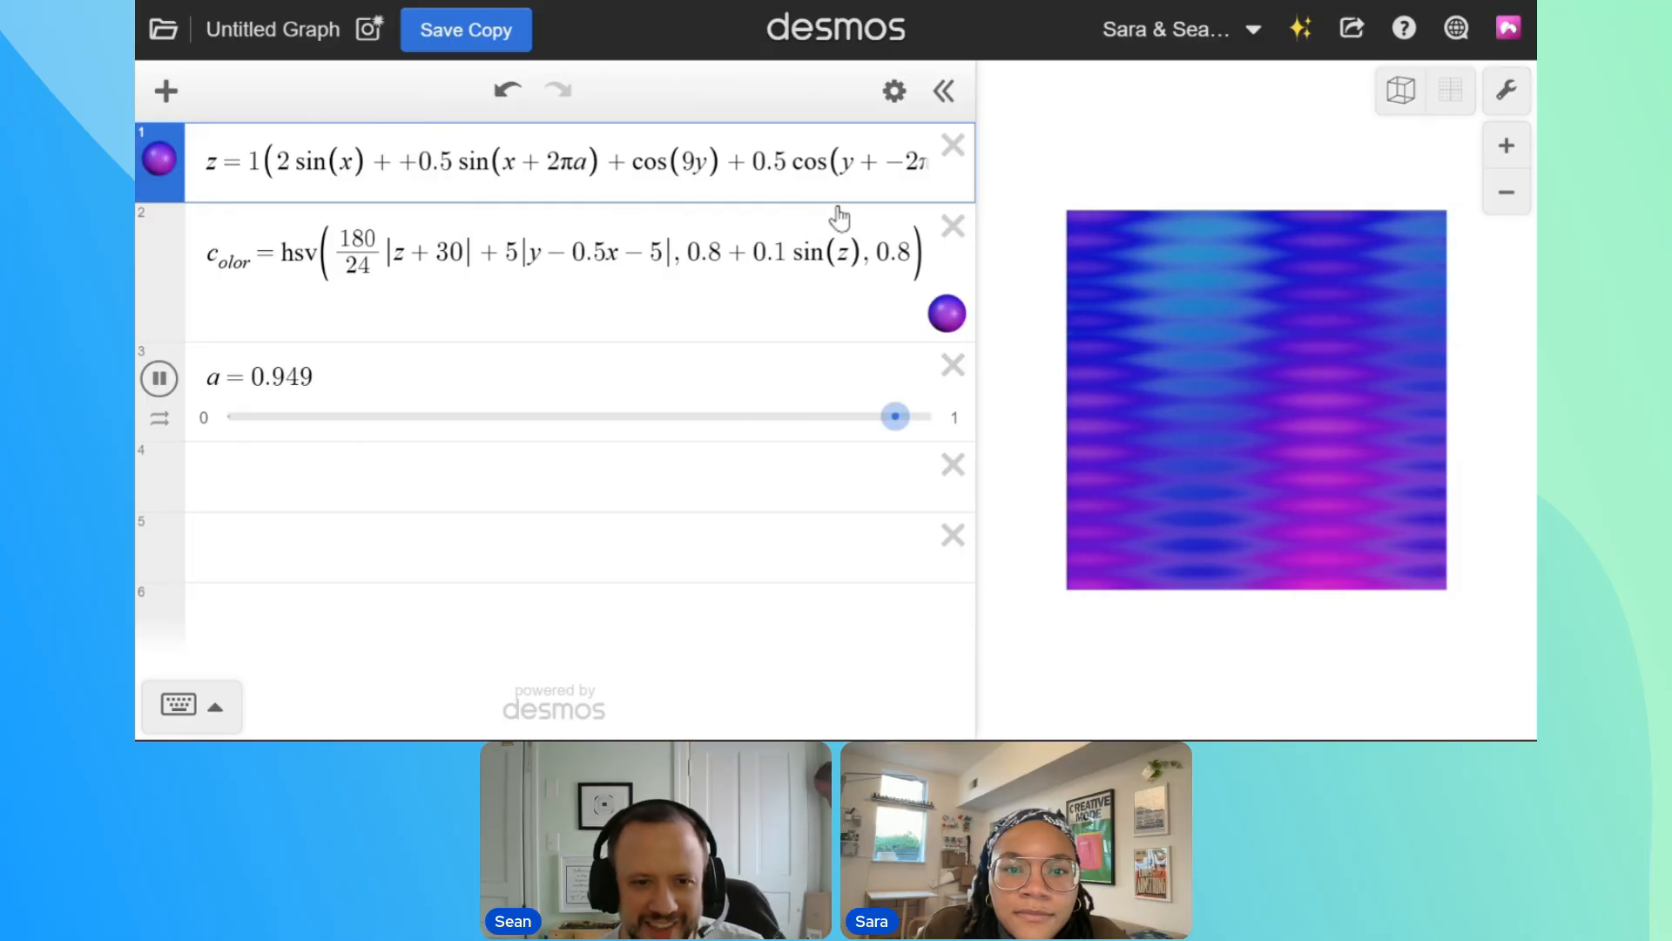
key(BackSpace)
text(2)
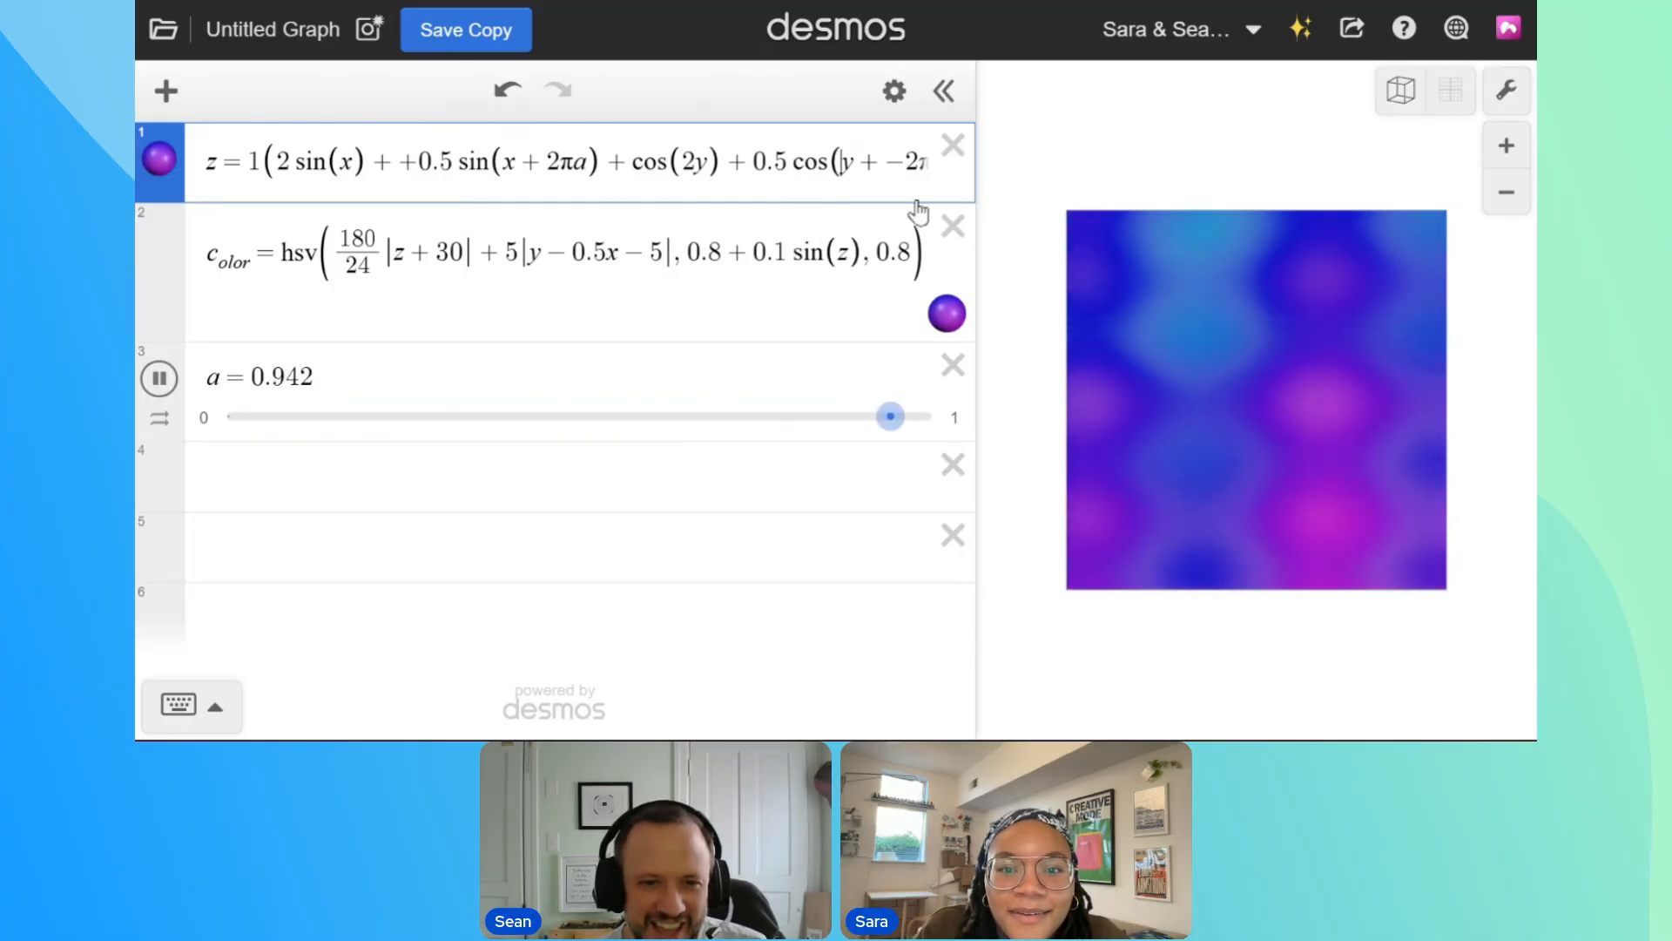
click(840, 164)
text(0.5)
Change the surface equation's first sine term to 2 sin(0.5x) and set the hue's |y − 0.5x − 5| multiplier to 4
drag(907, 171, 1026, 179)
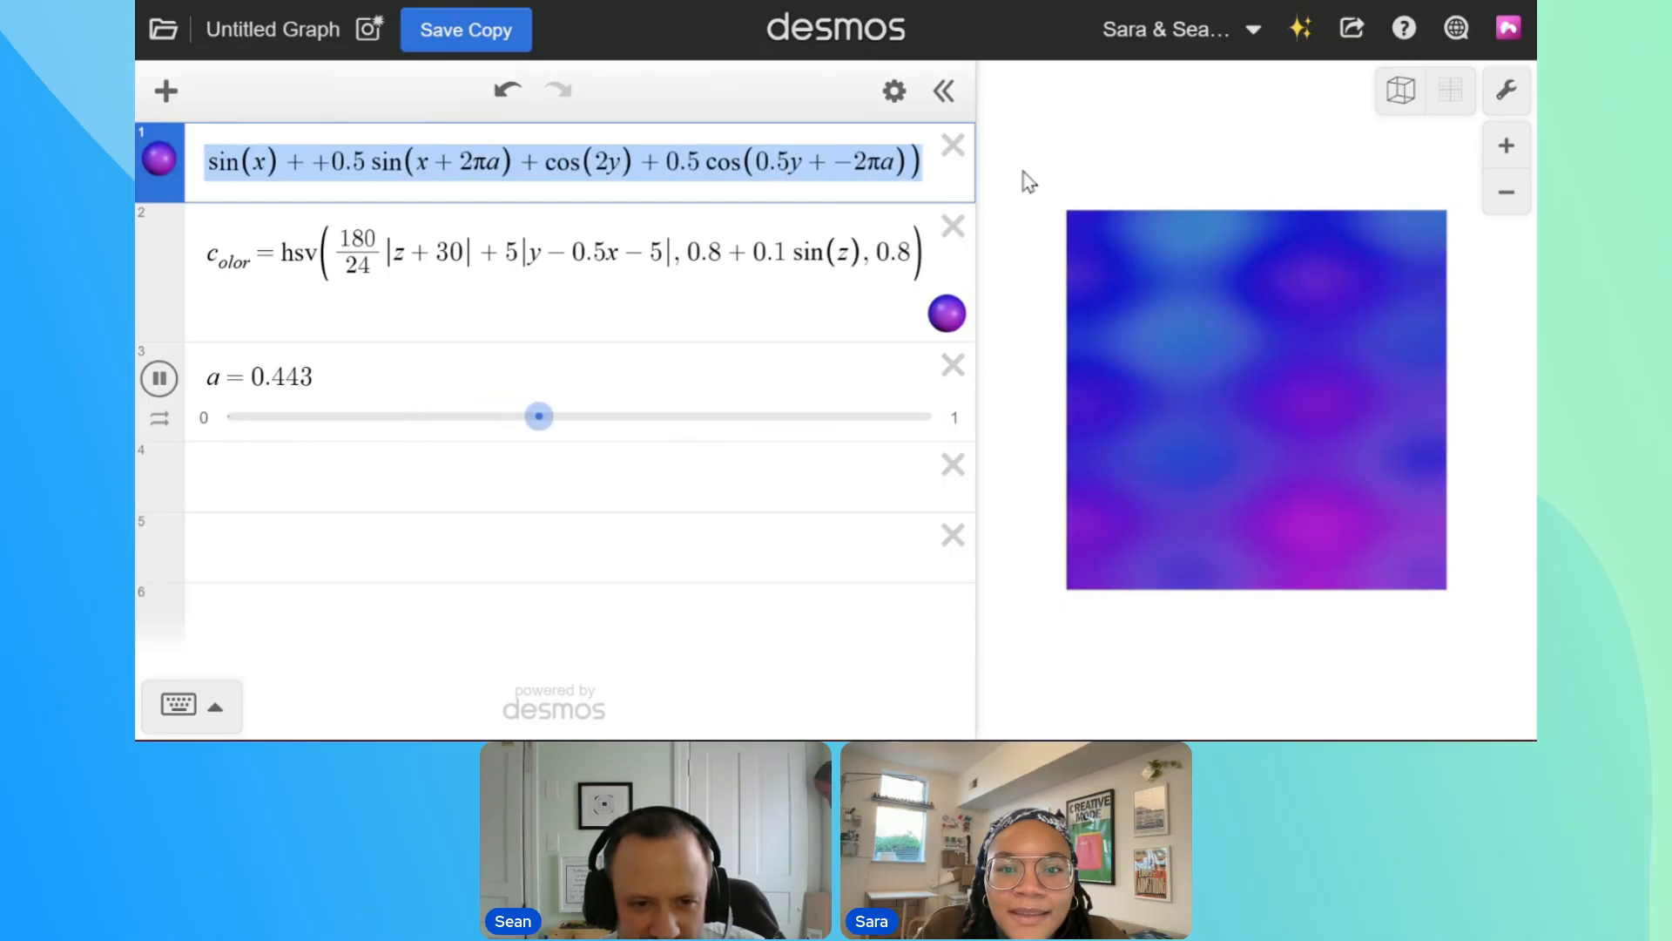
click(862, 169)
drag(866, 171, 270, 168)
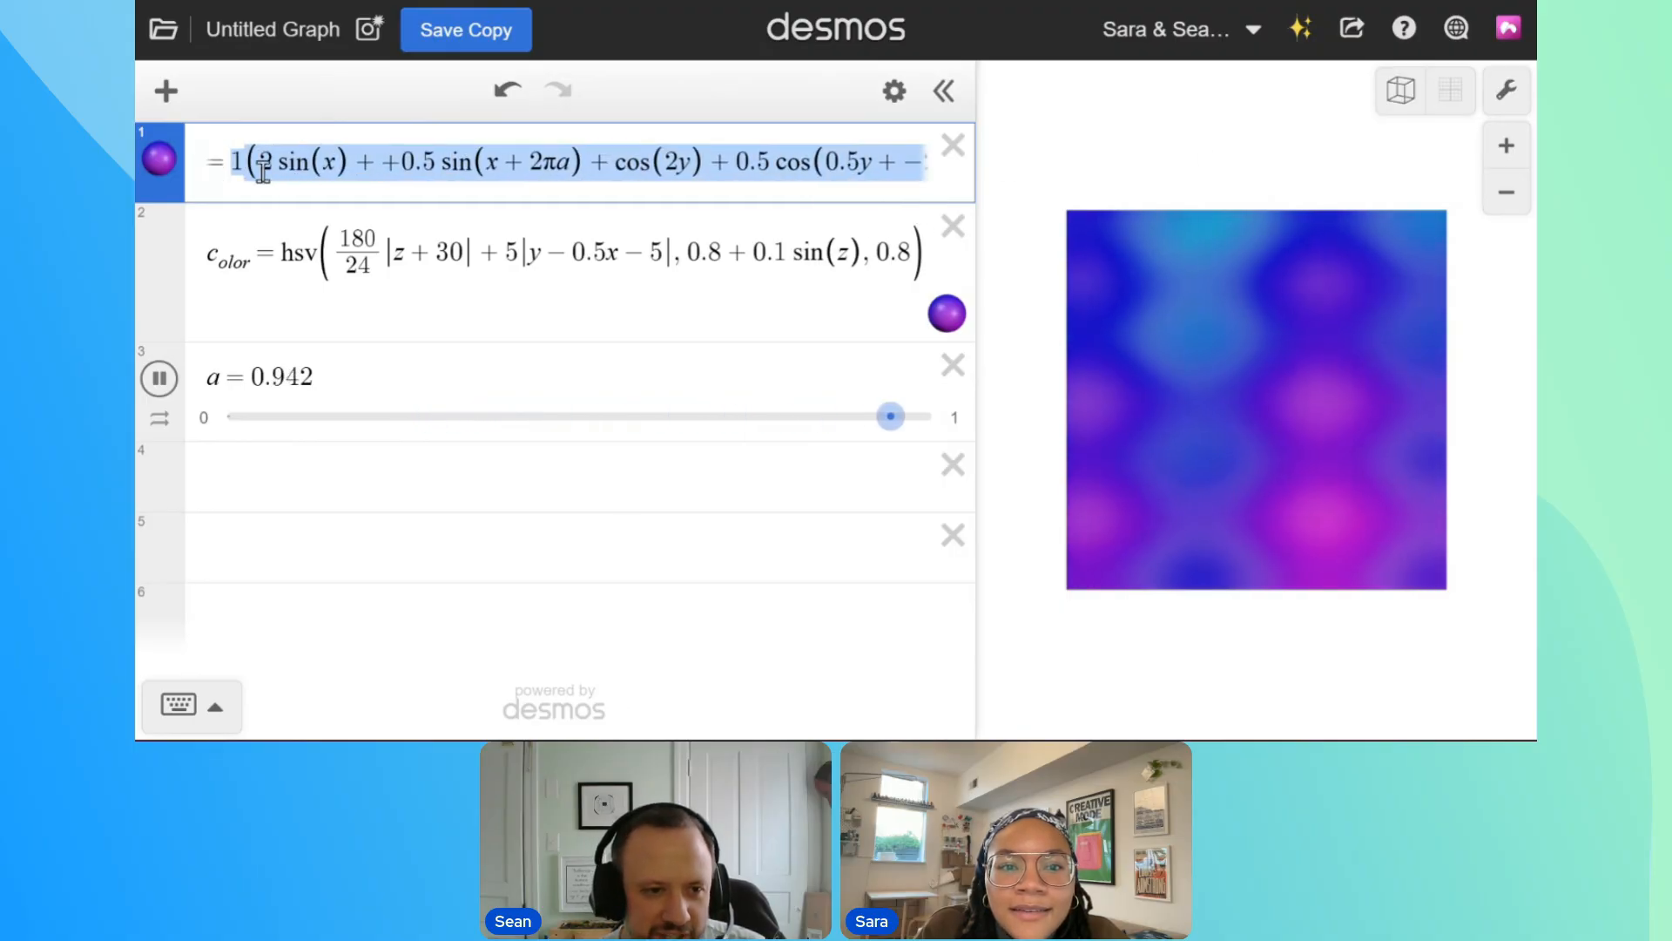
click(270, 168)
text(0.5)
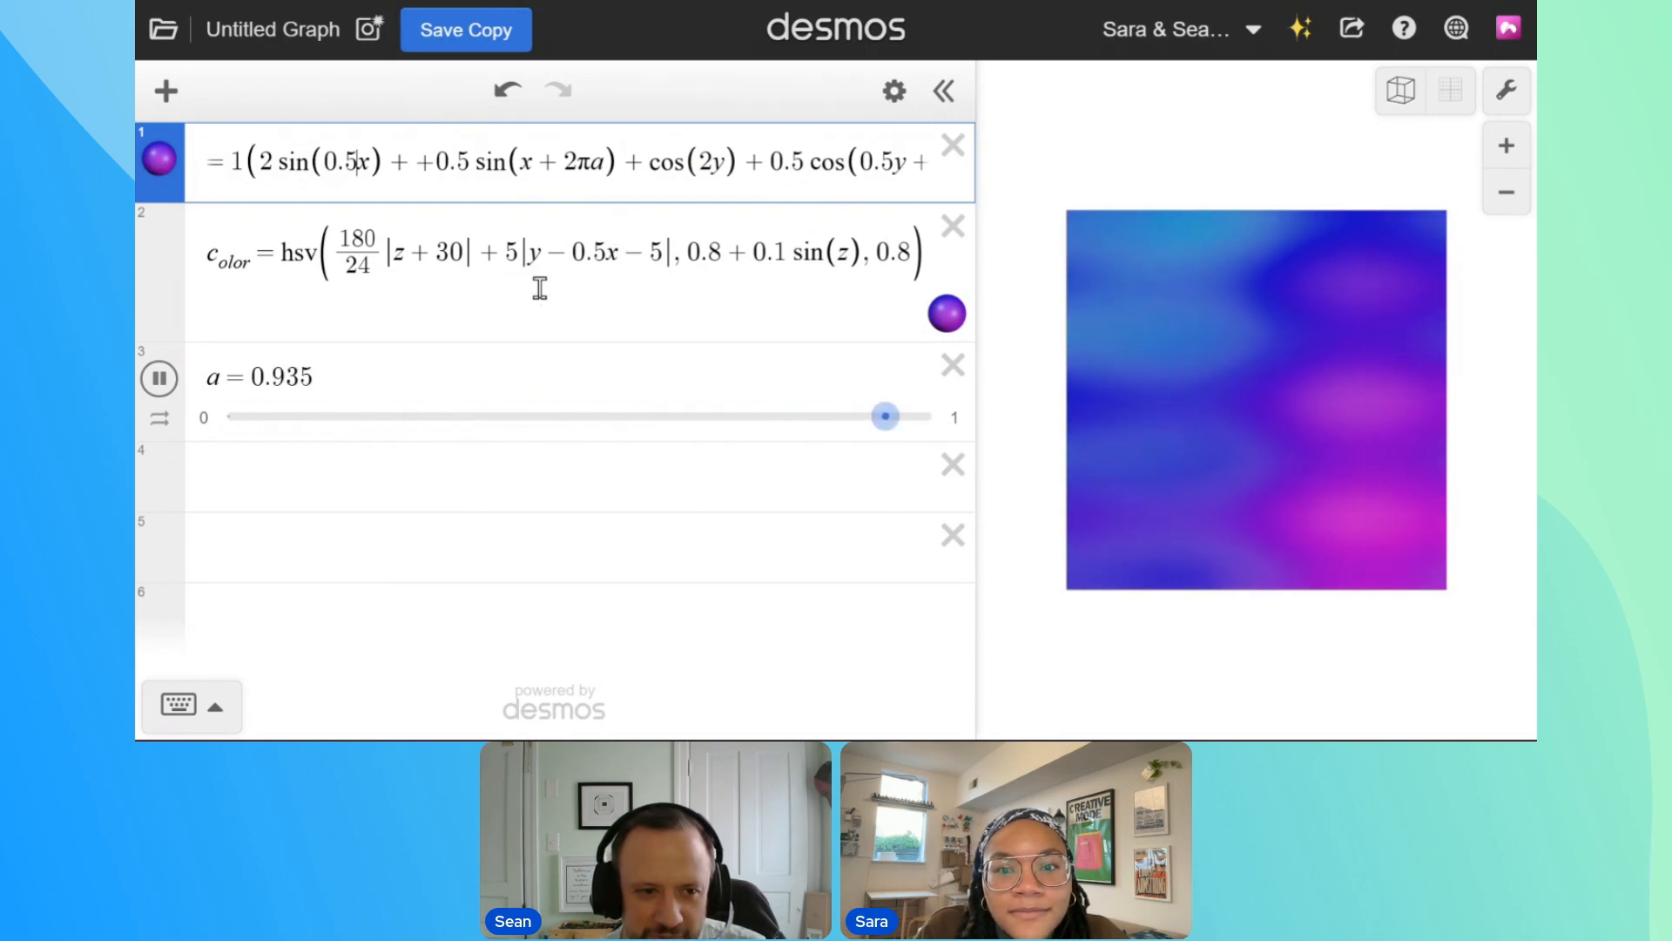
drag(504, 256, 521, 258)
text(4)
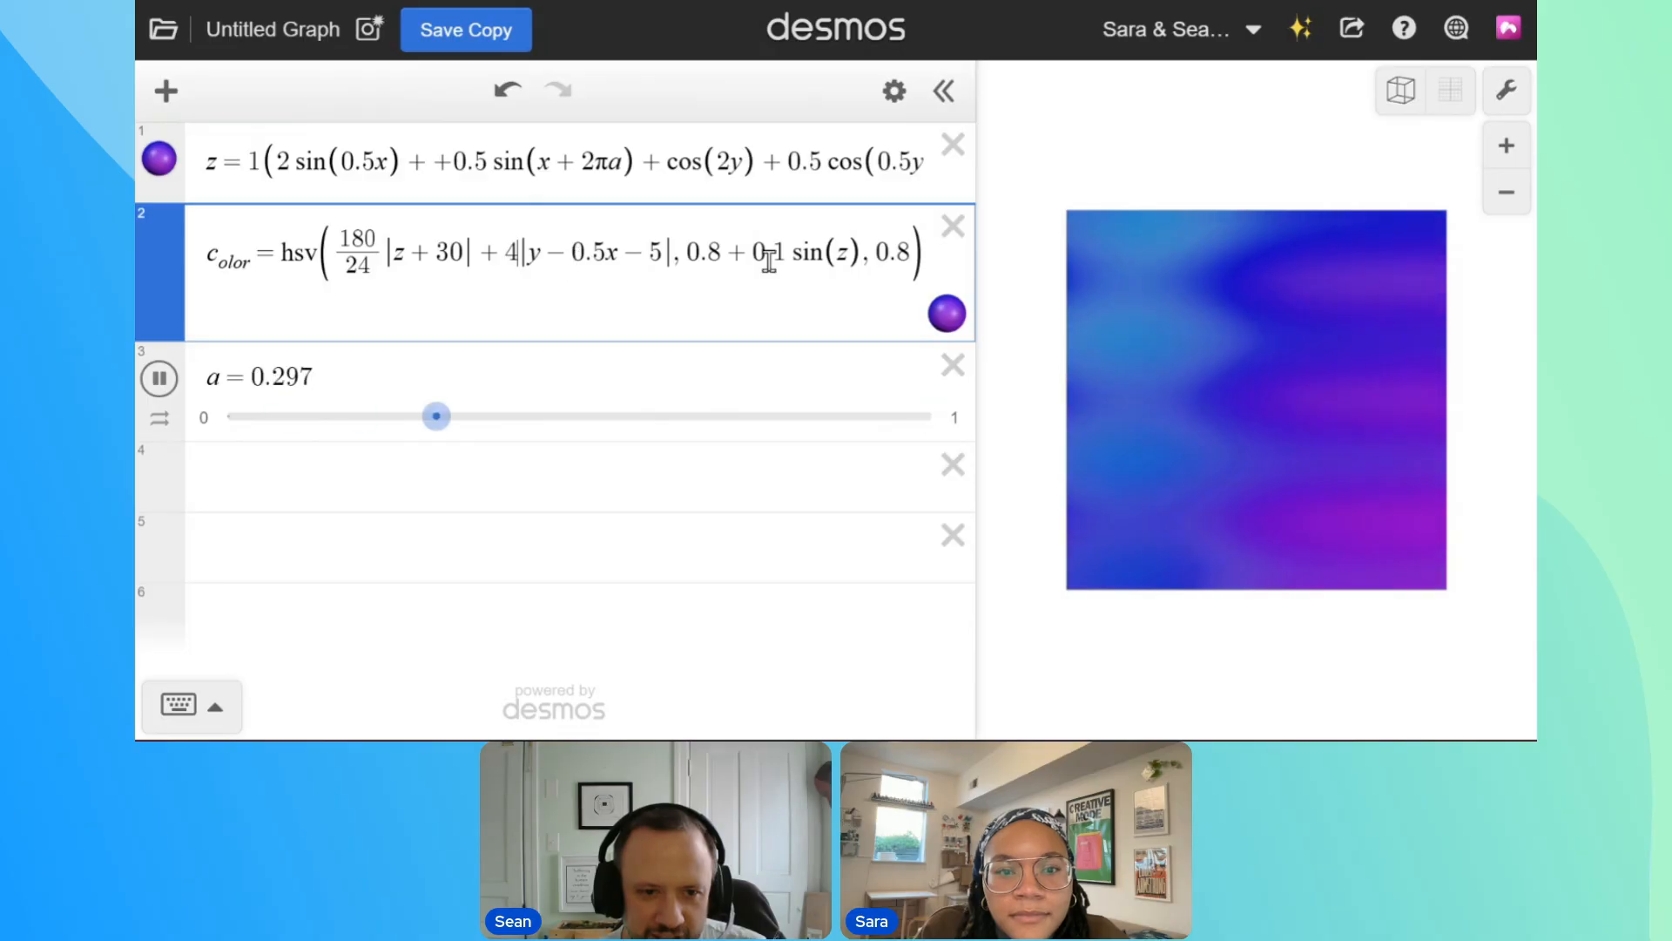
Set the number added to z in the hue's first absolute value to 20, and define a new slider variable c_swap = 5
text(20)
drag(465, 254, 426, 261)
click(329, 480)
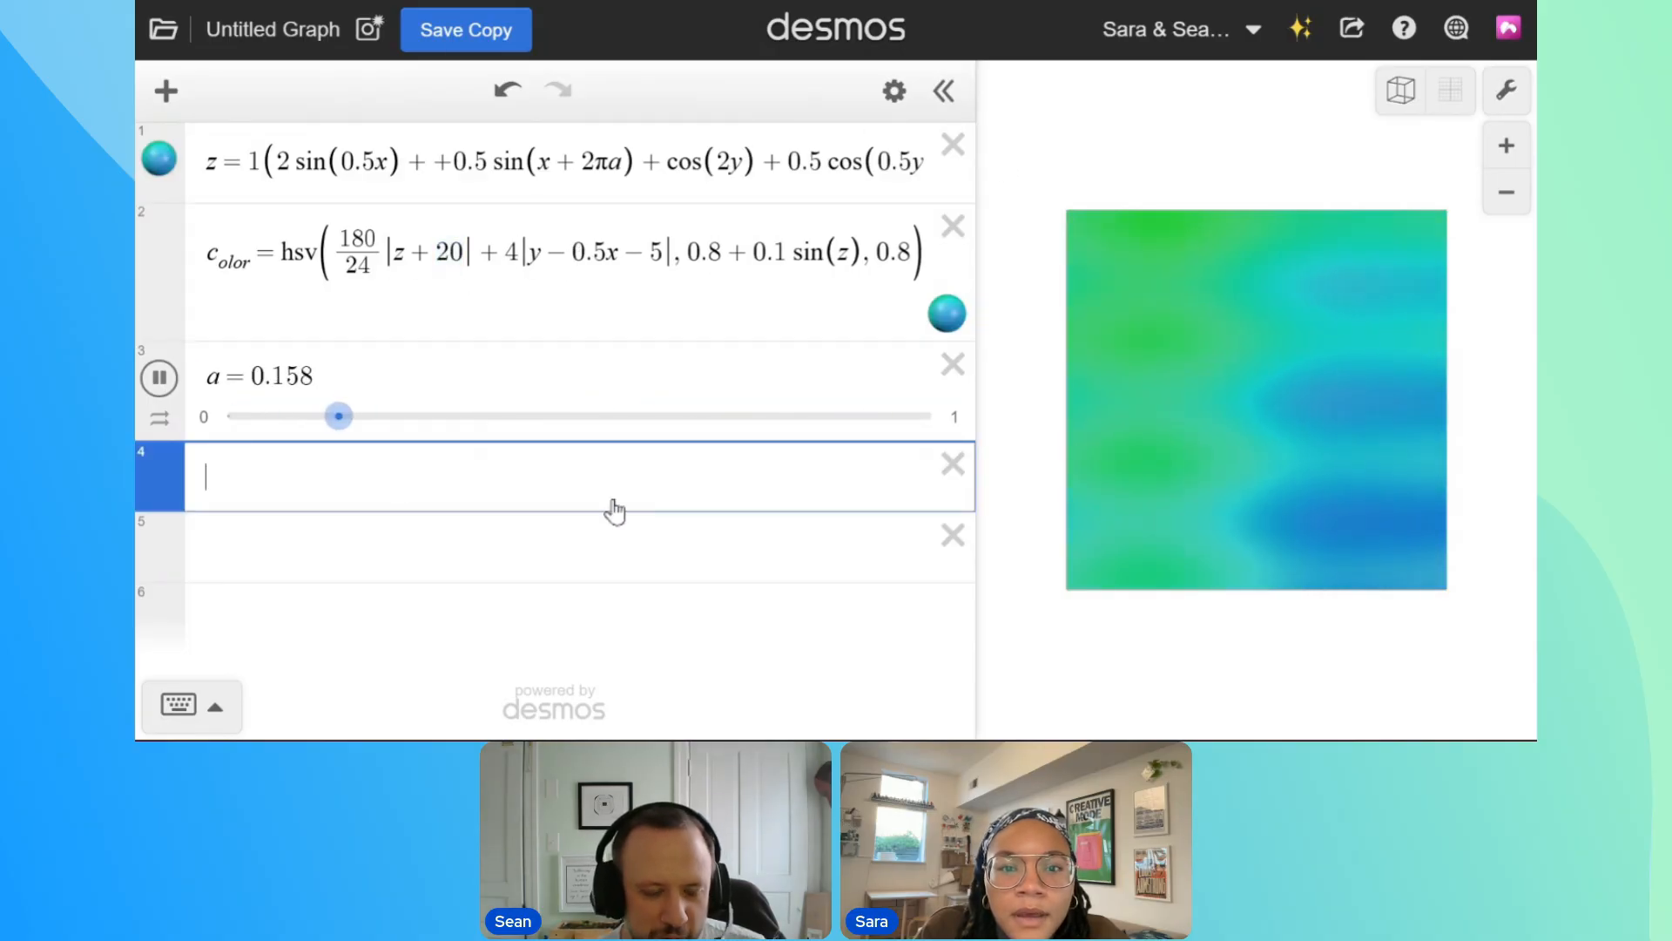
text(c_swap)
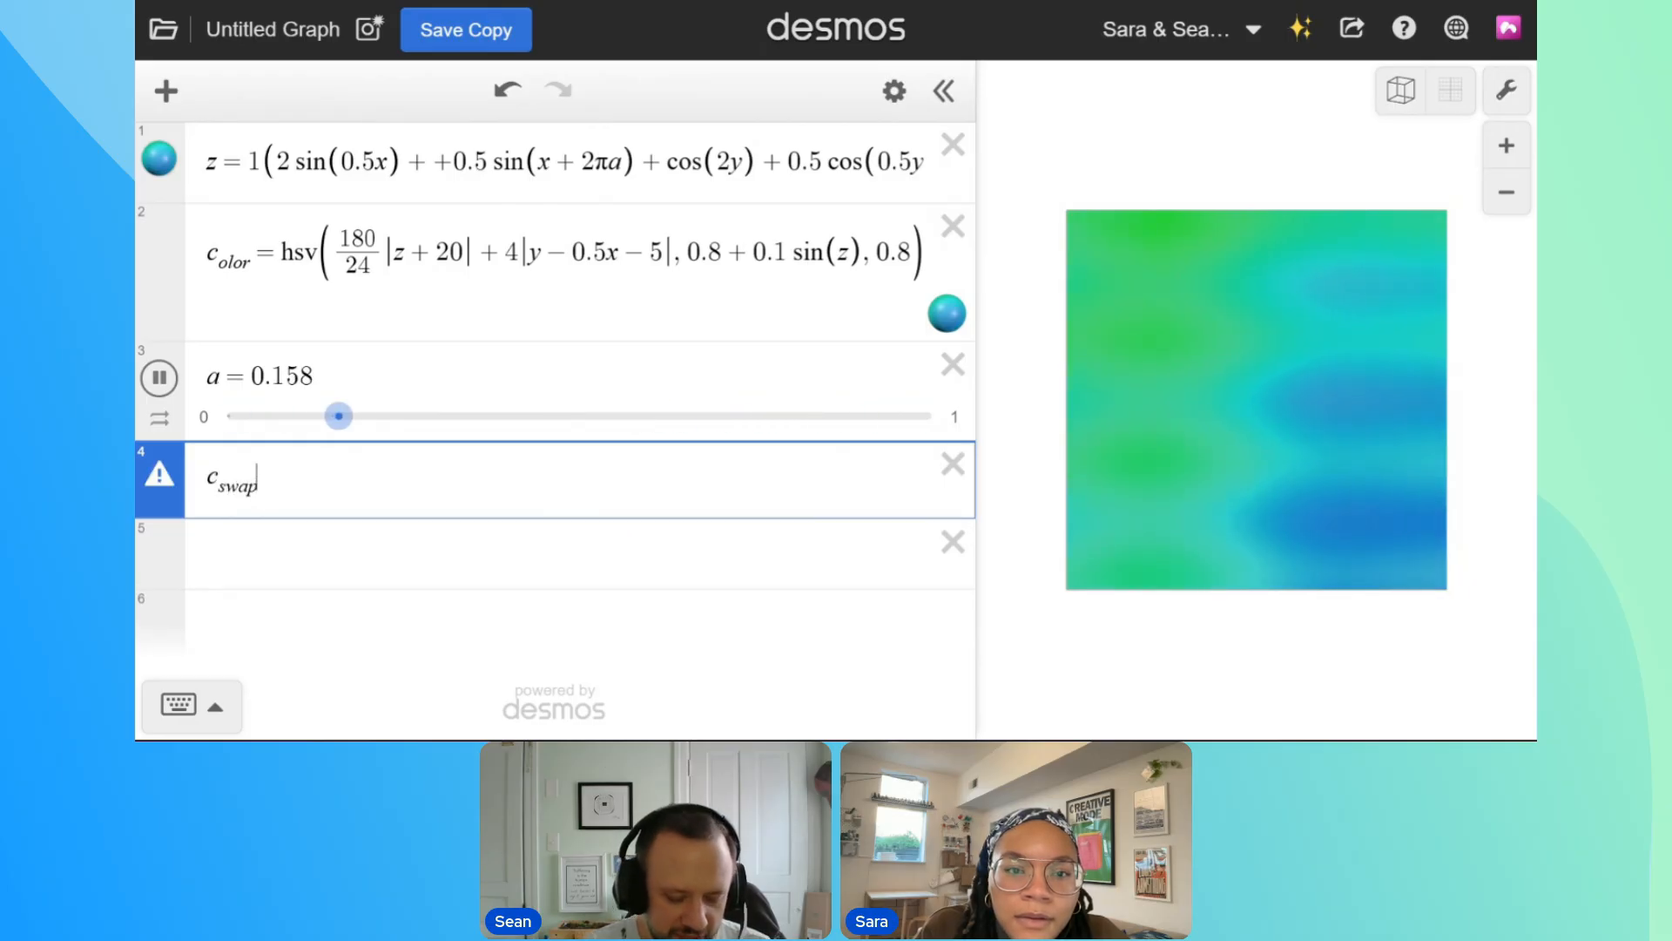
text( = 5)
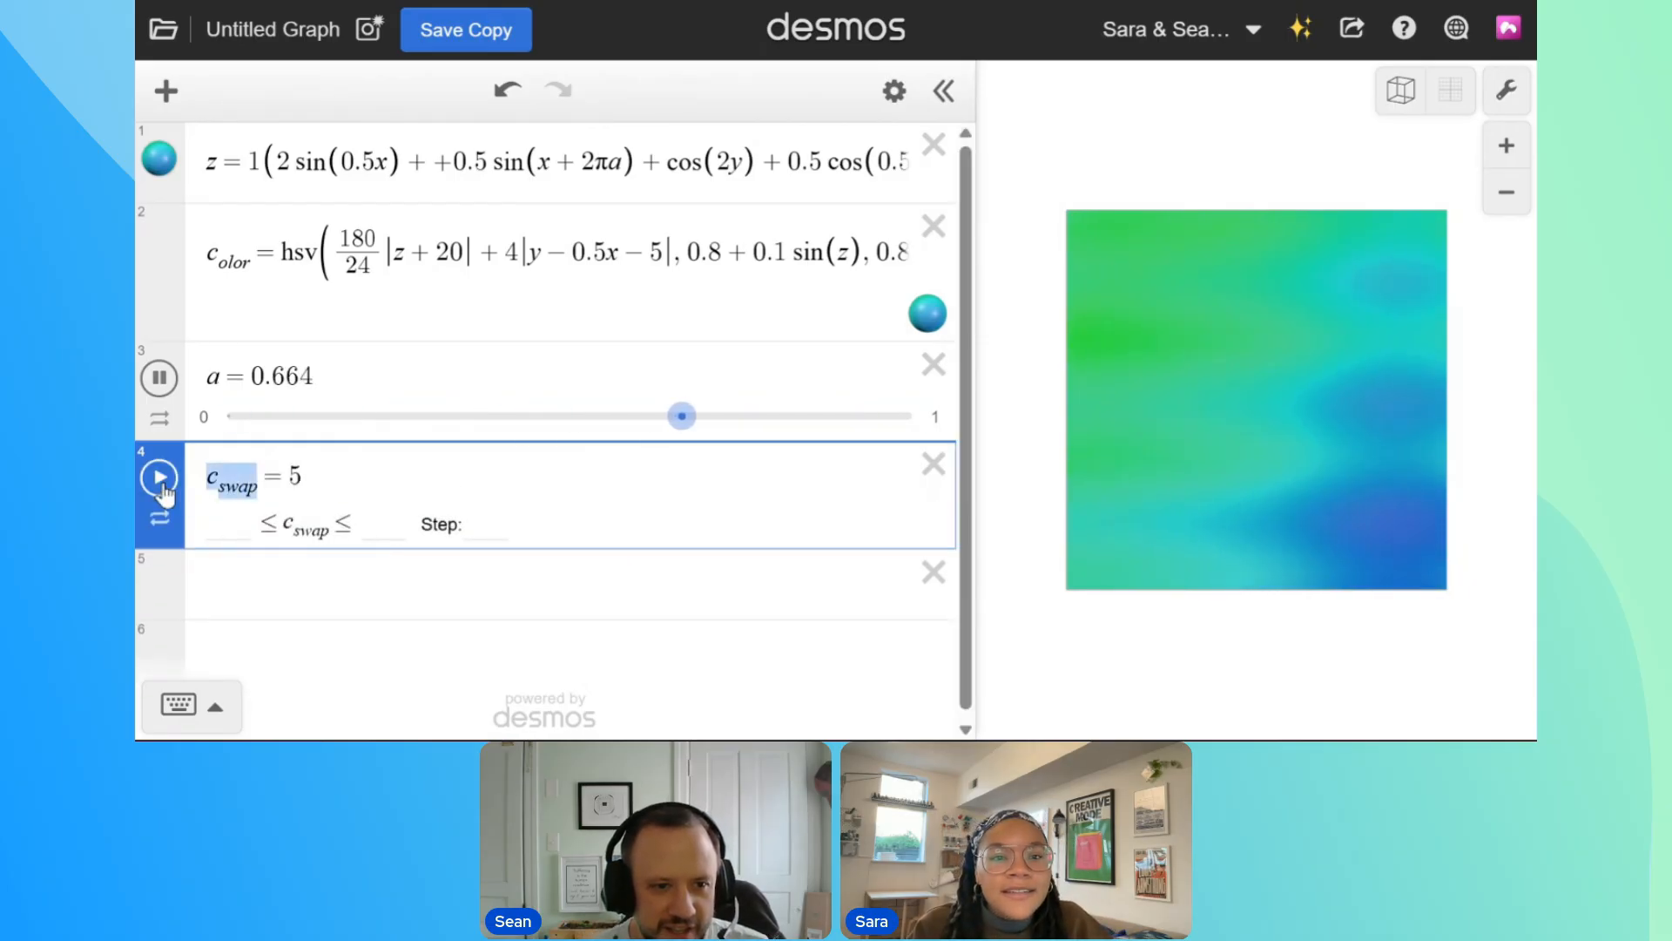
Replace the 20 in the hue's |z + 20| term with the variable c_swap
click(433, 247)
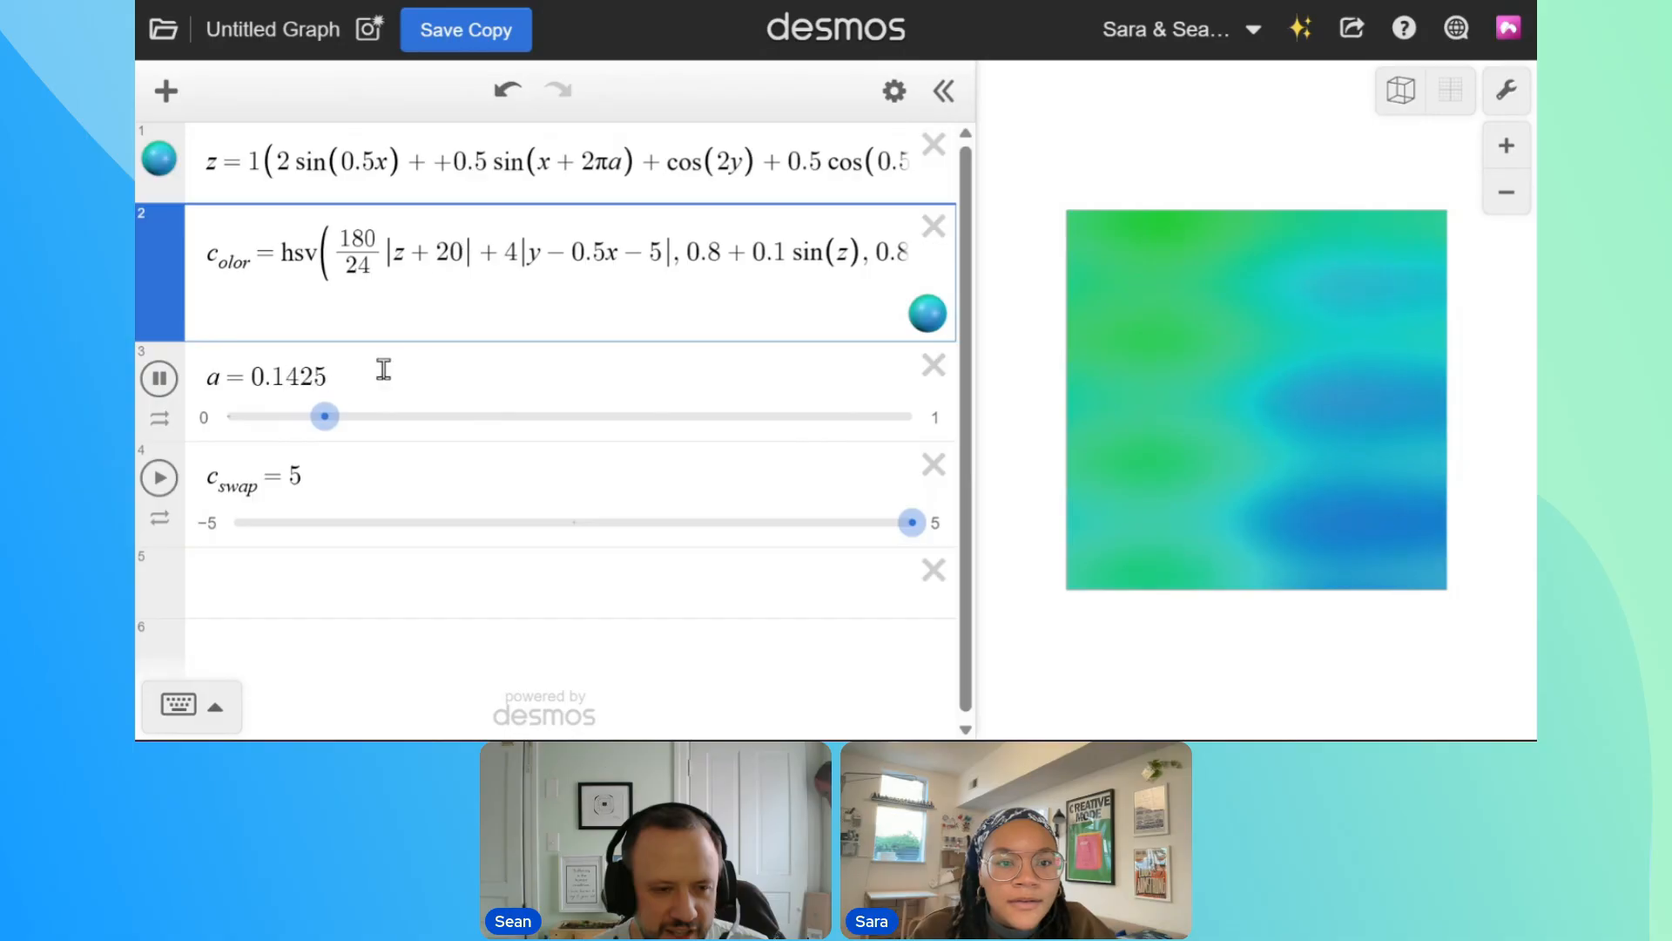
double_click(462, 253)
text(c_swap)
Set the c_swap slider's lower limit to 10 and upper limit to 20, and try out its value
click(213, 524)
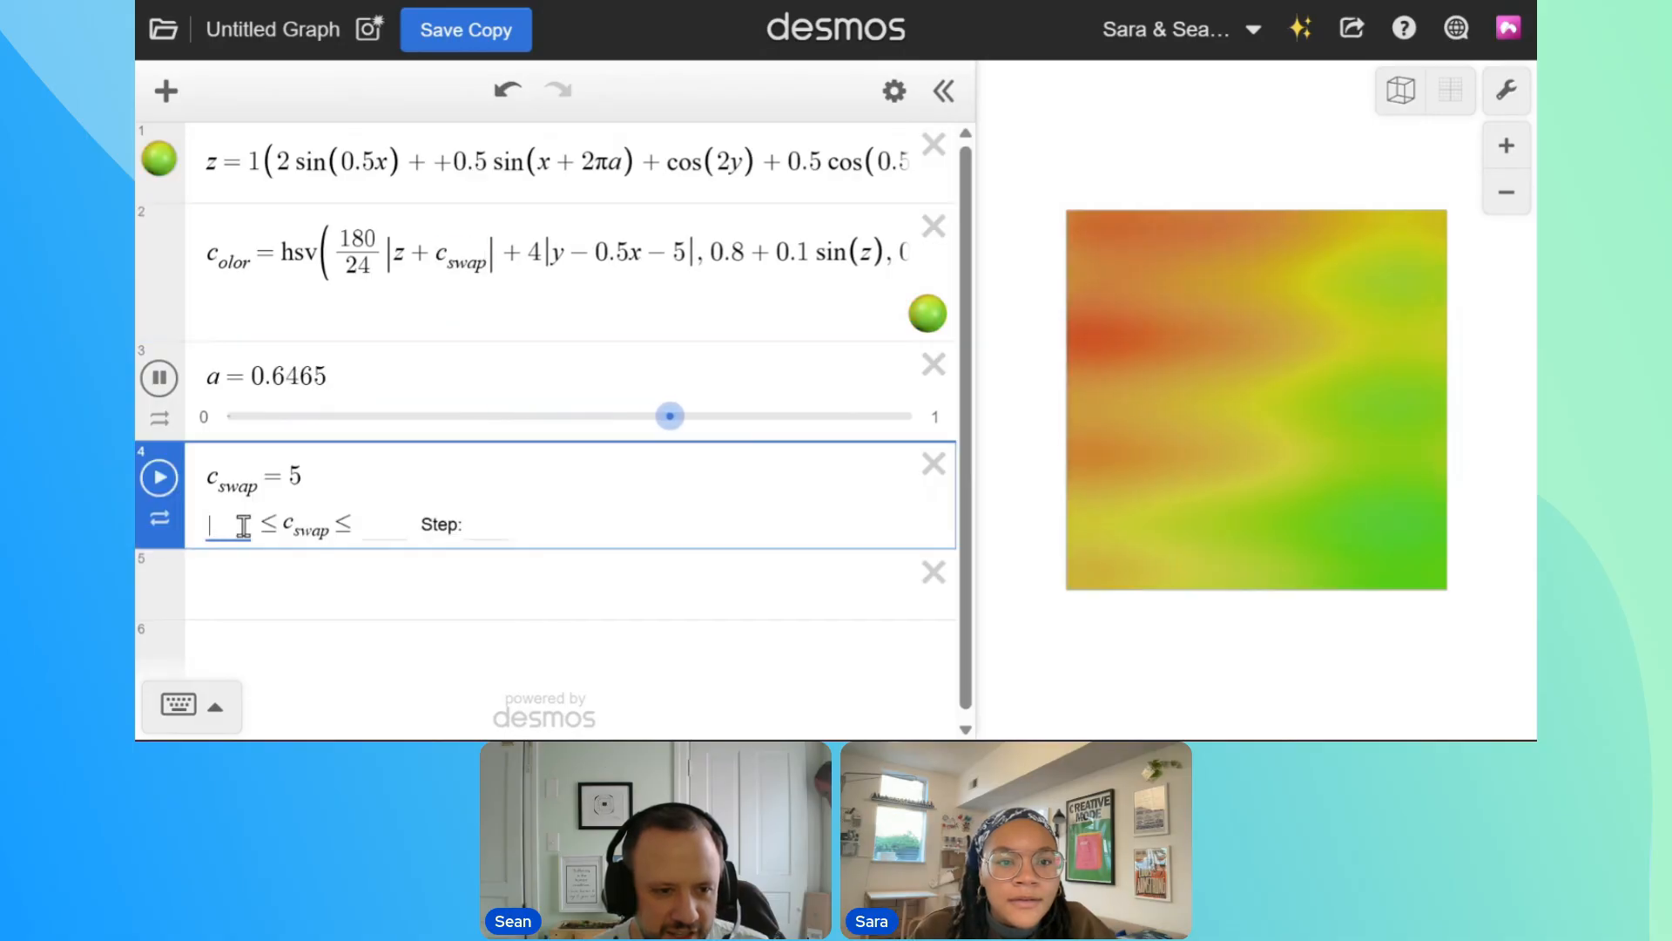
text(10)
key(Tab)
text(2)
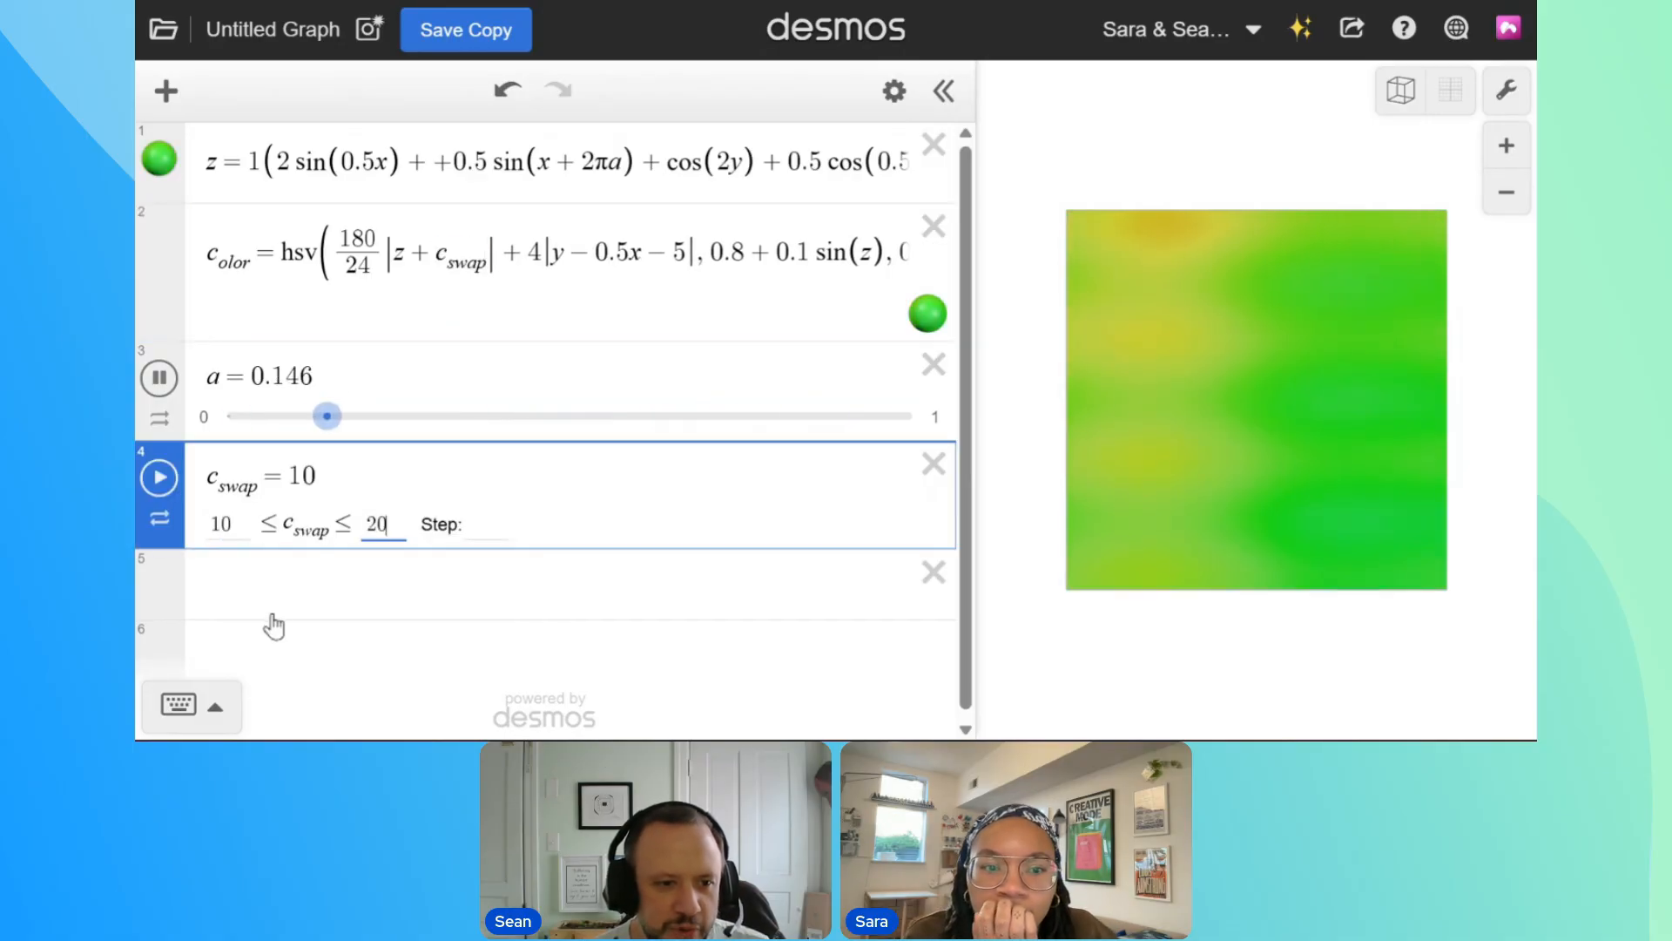
text(0)
click(223, 560)
drag(235, 522, 277, 532)
Raise the c_swap slider's upper limit to 50 and set its value to 30
click(932, 522)
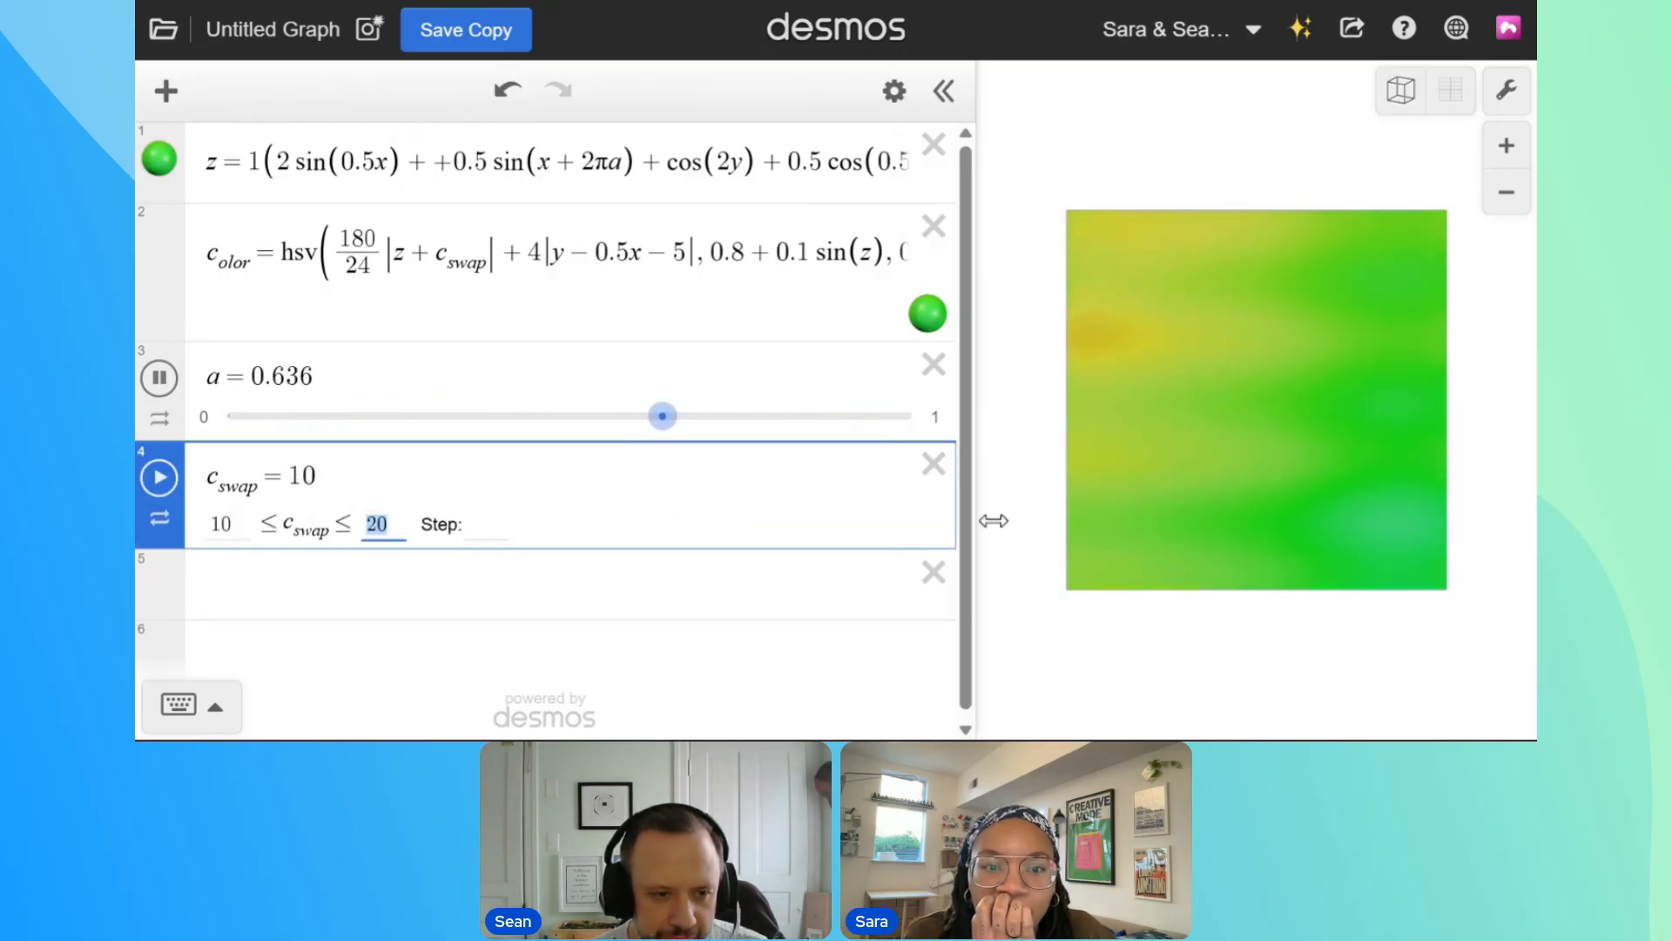
click(442, 588)
drag(233, 529, 561, 549)
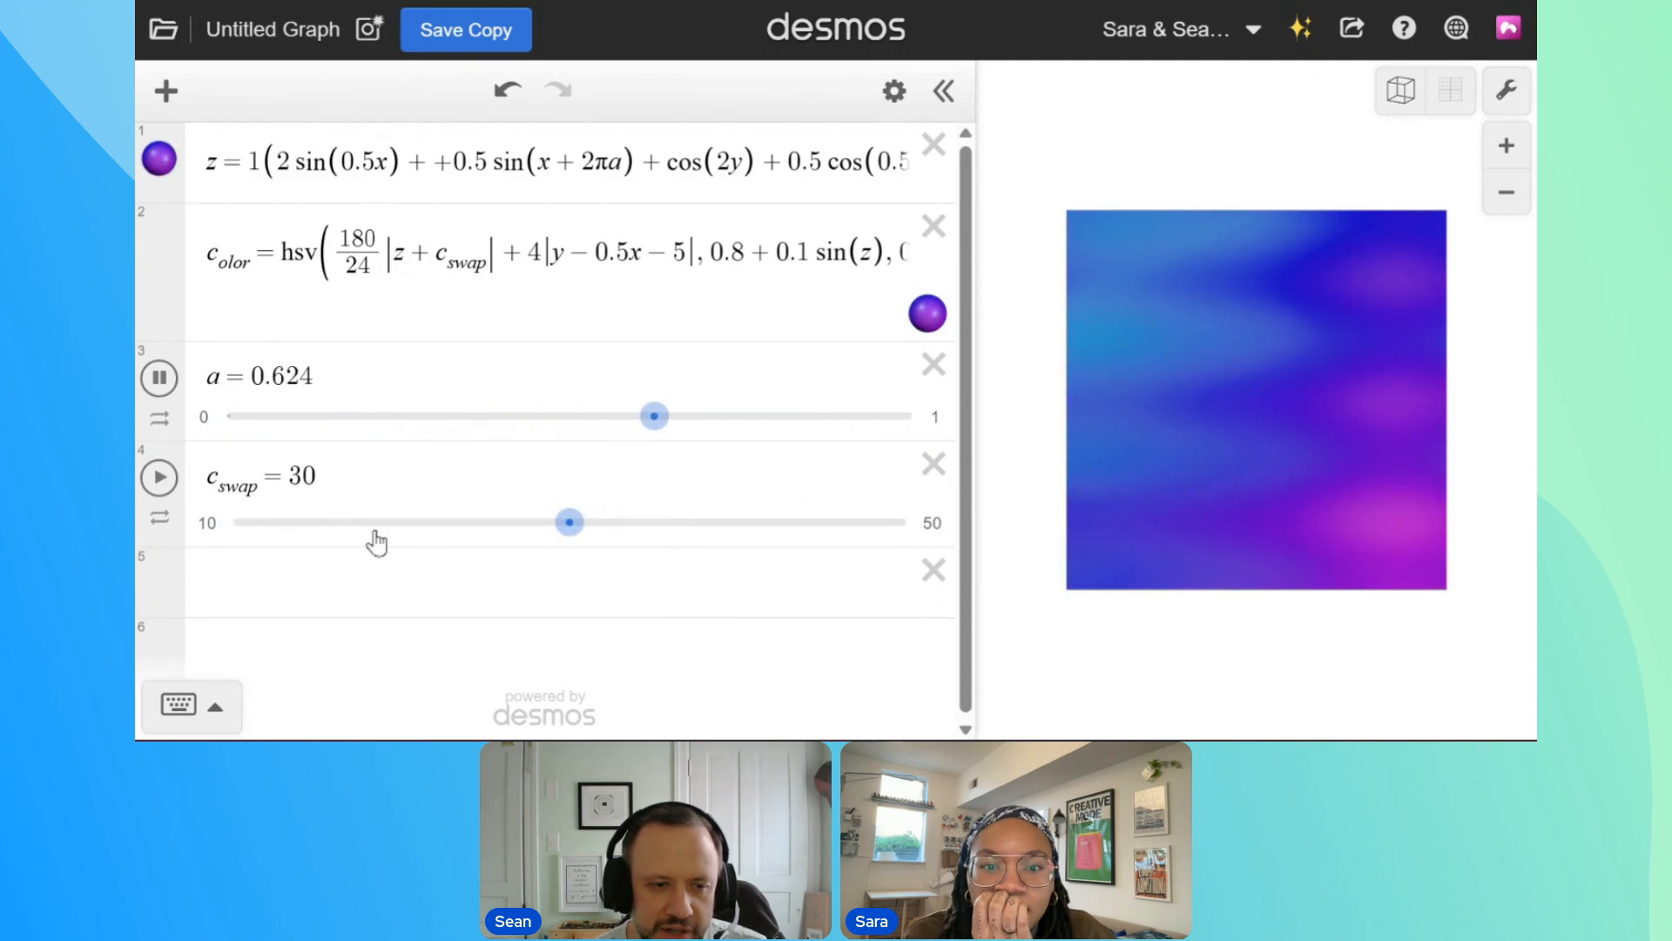
Replace c_swap in the hue with 30, and add the term sin(2πa) after |z + 30|
double_click(450, 263)
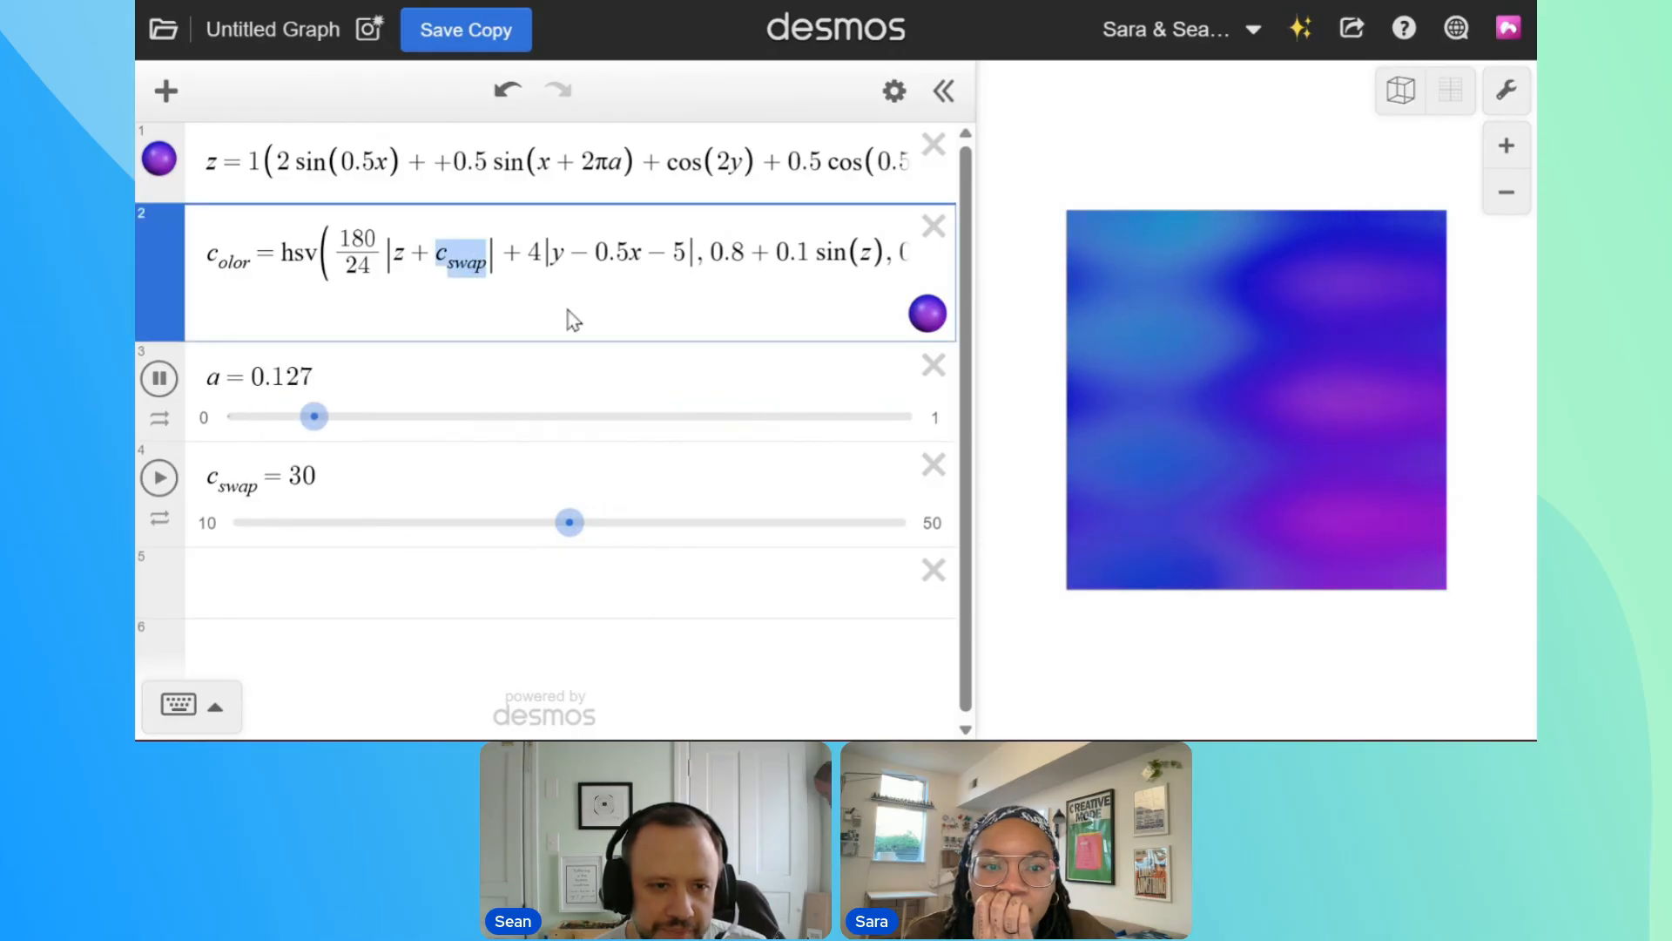
text(30)
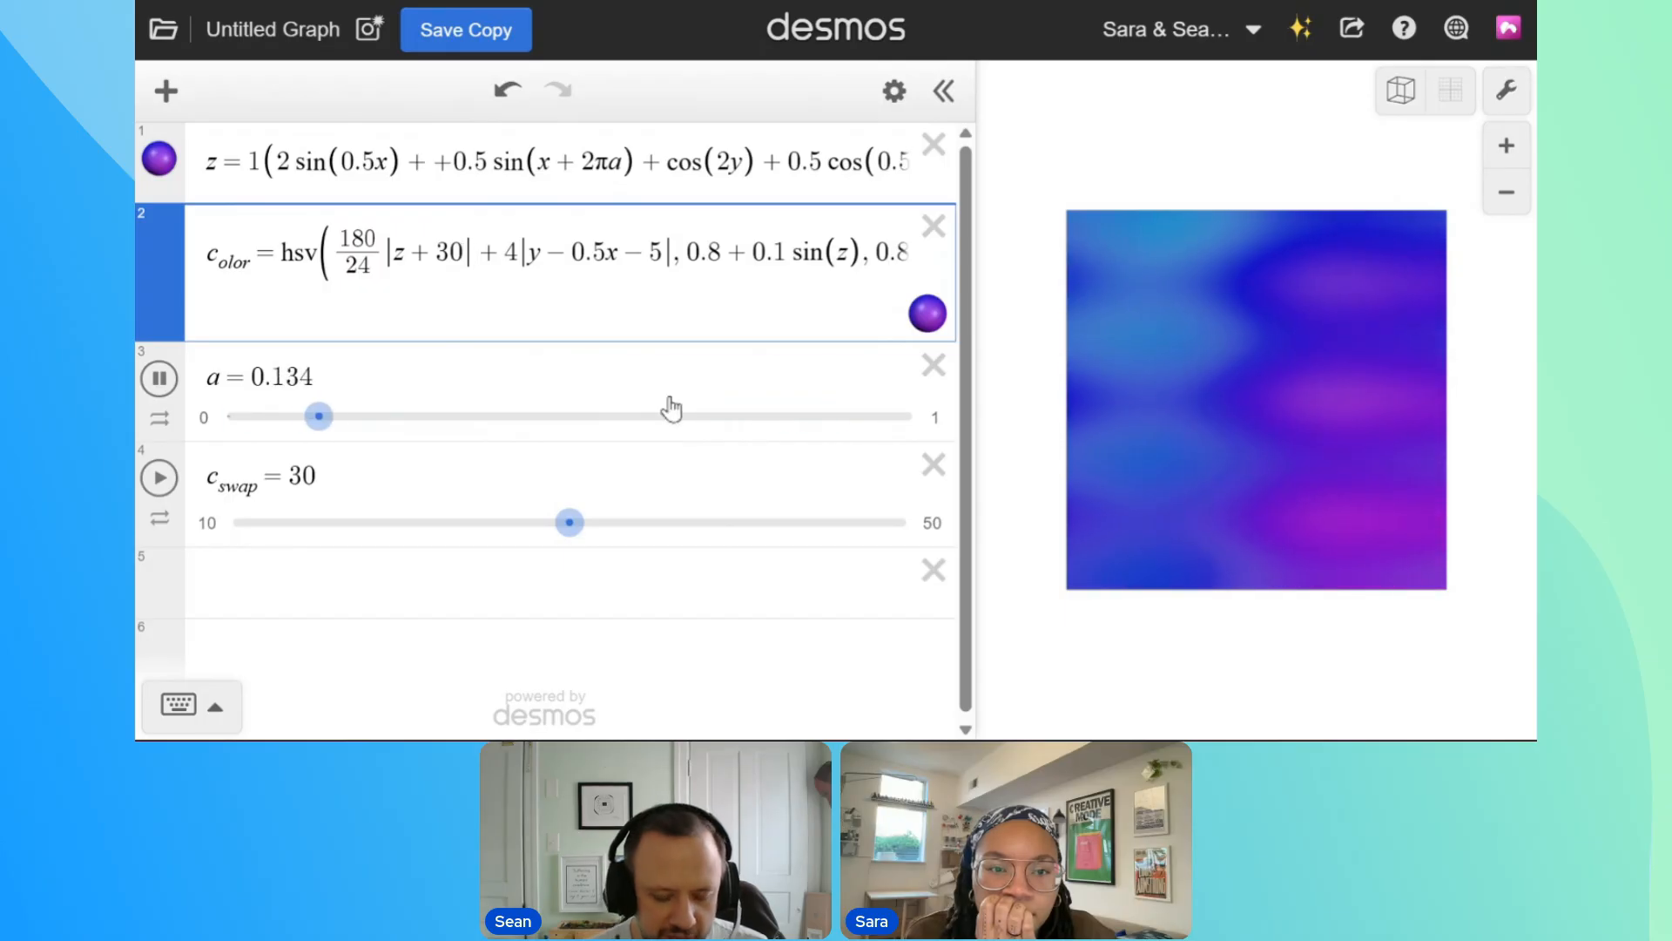
text(+sin()+)
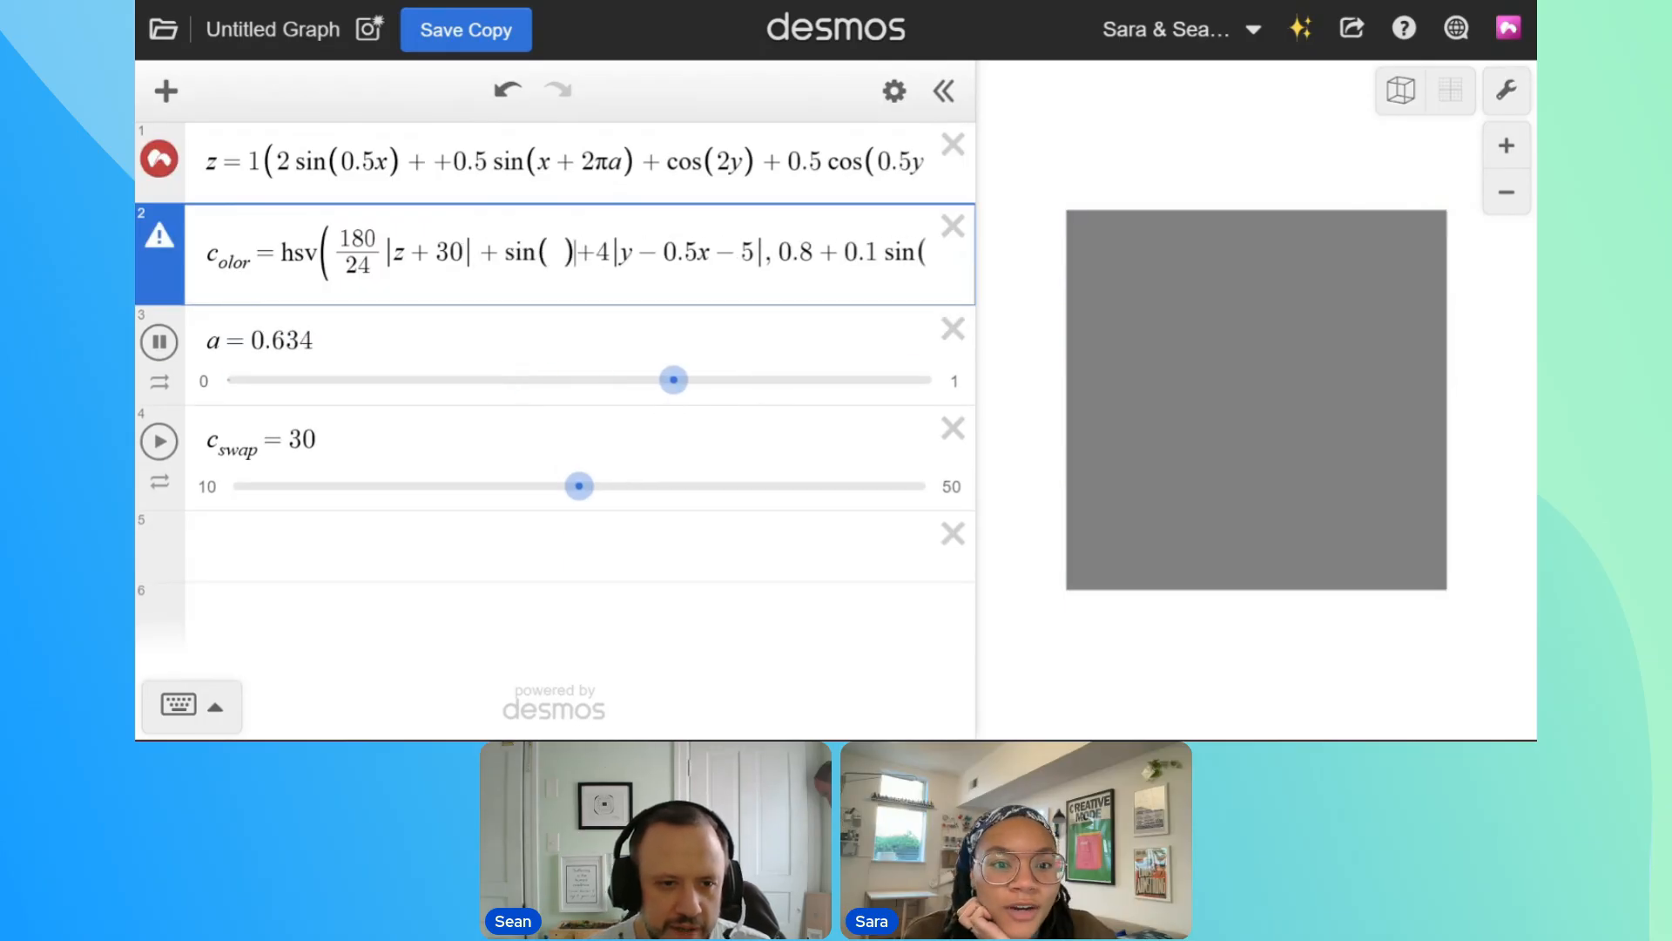
text(2pia)
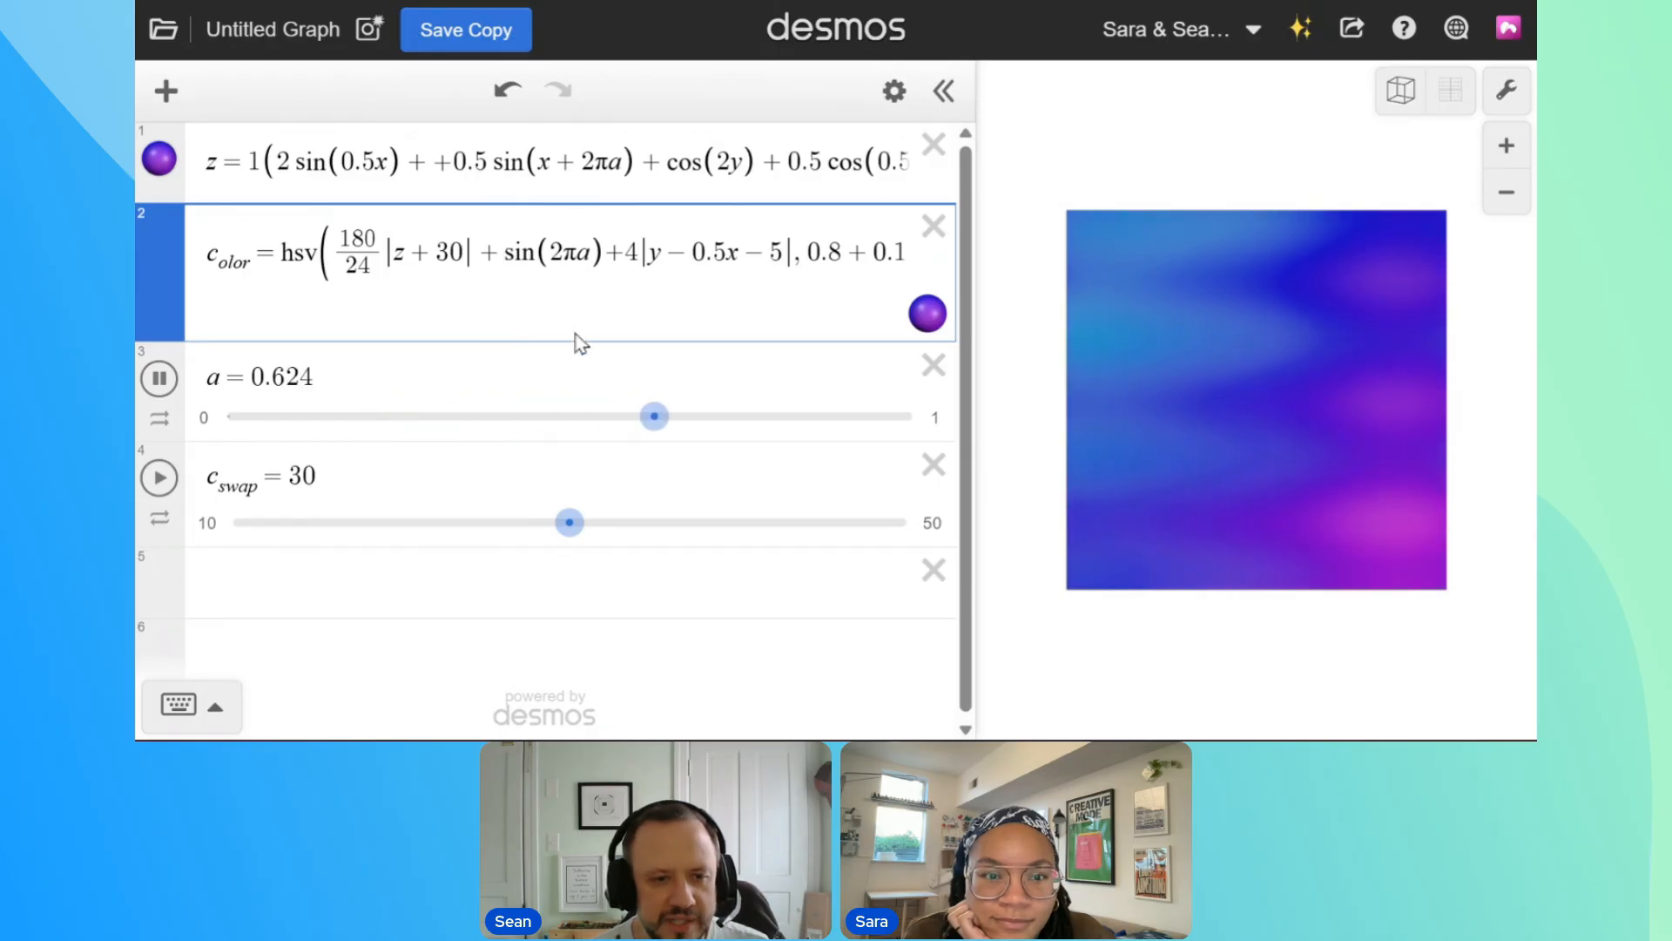
text(50)
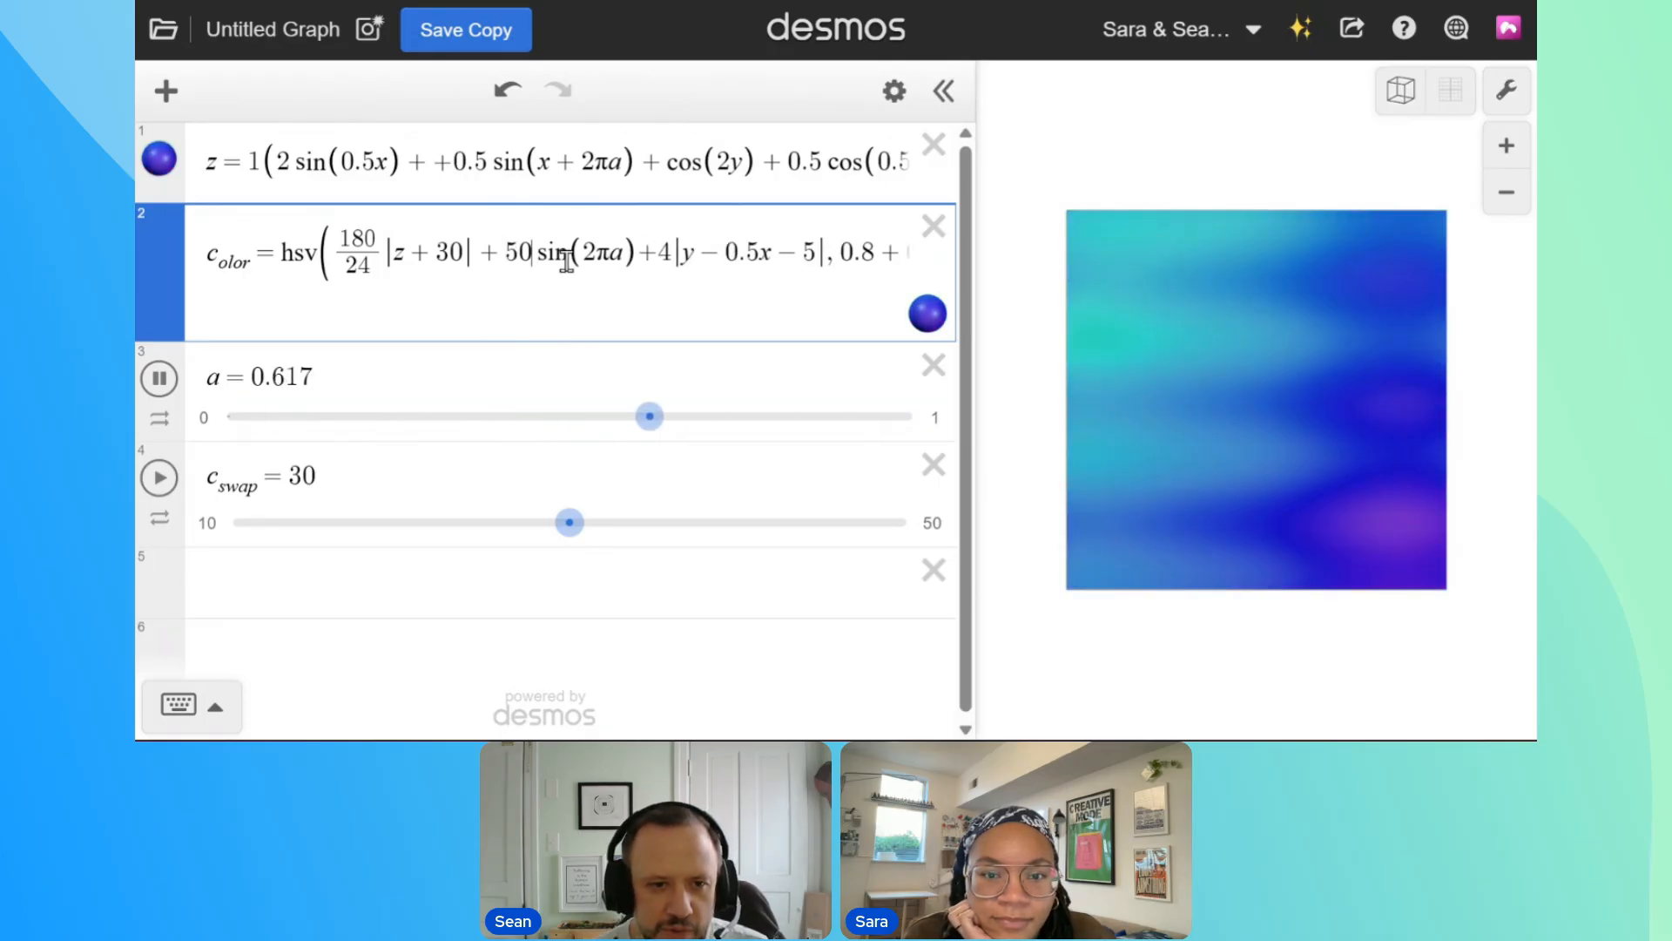
Try 50 and 20 as the multiplier of the hue's sin(2πa) term, settle on 5, and widen the graph area
double_click(523, 258)
text(20)
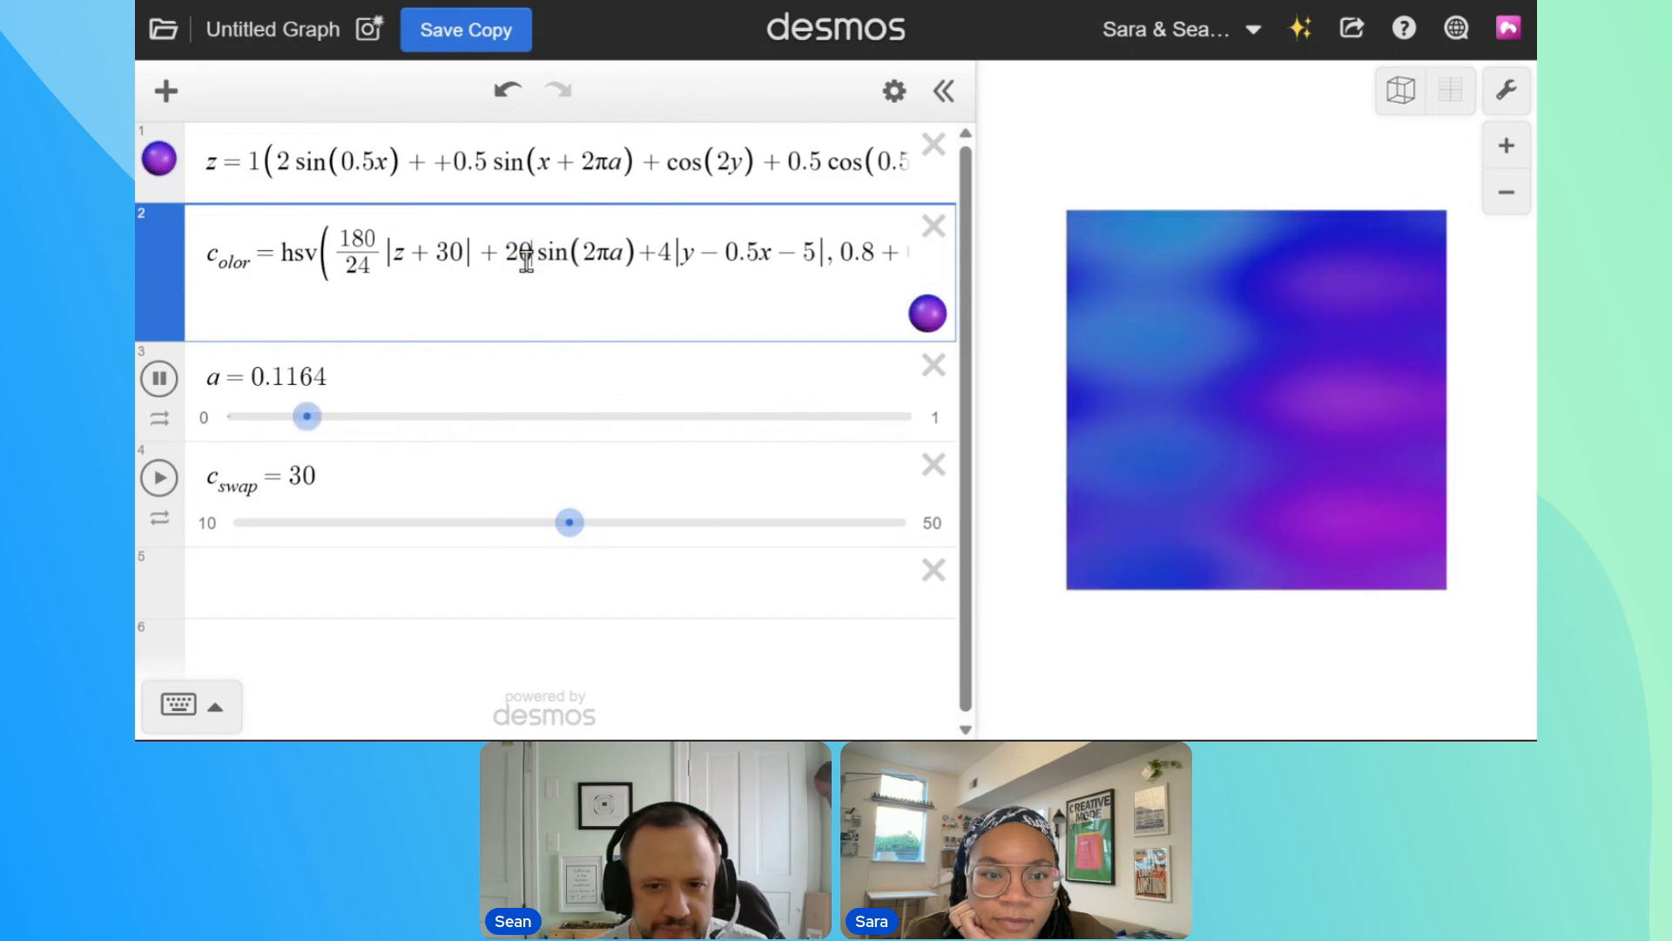
key(BackSpace)
key(BackSpace)
text(5)
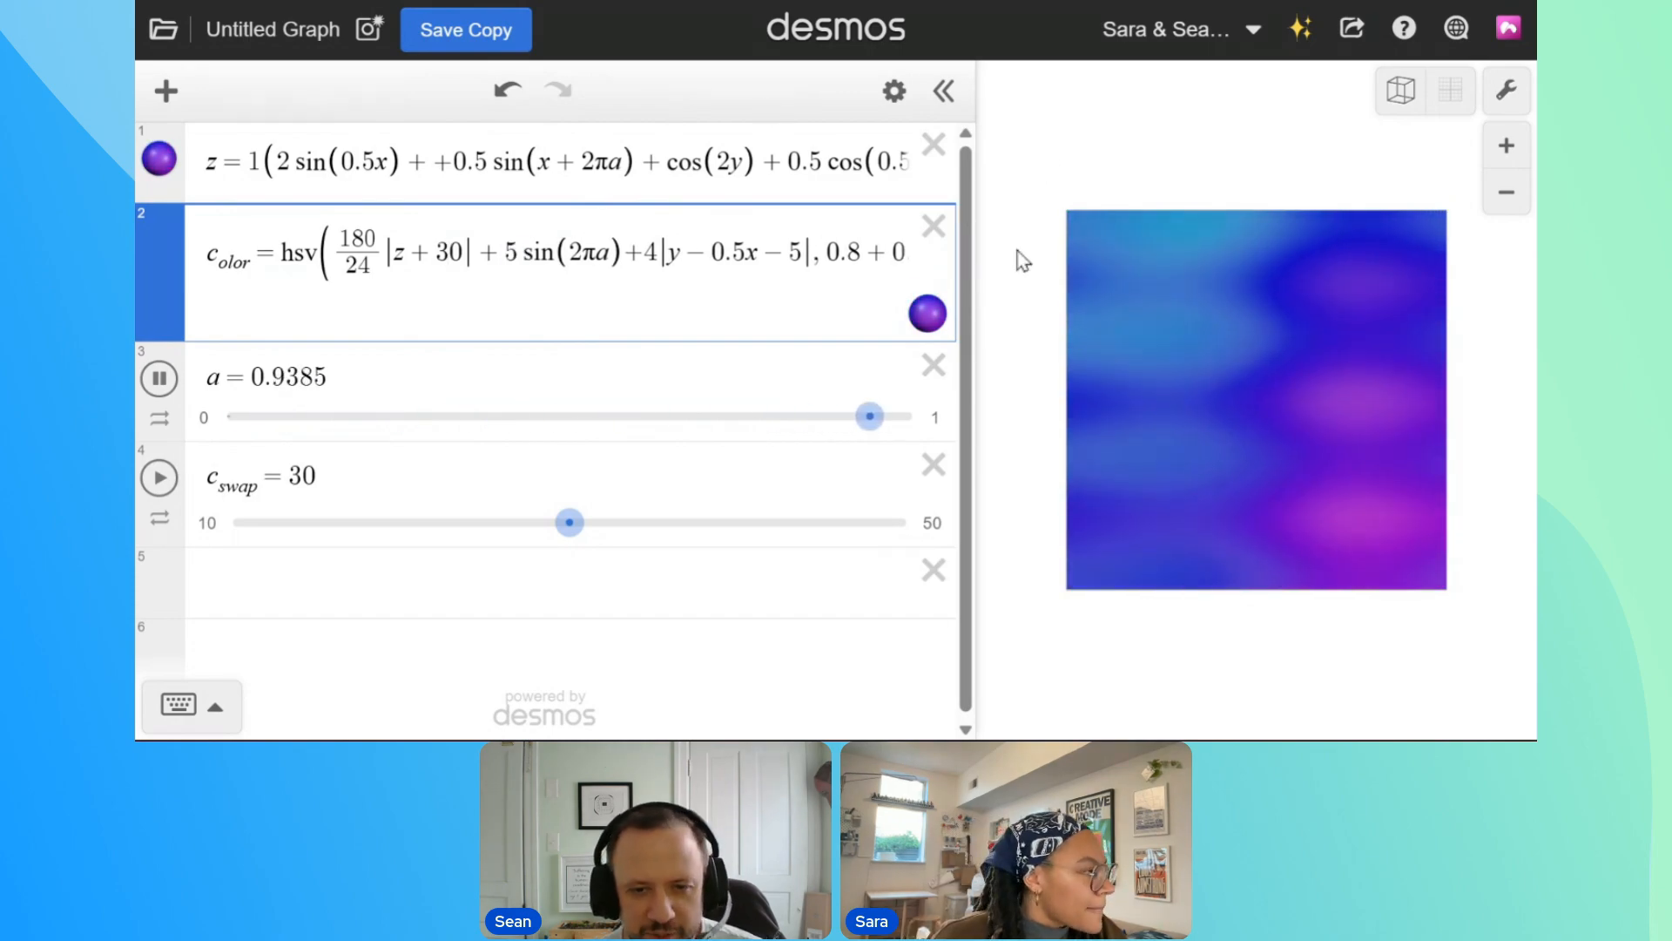
drag(979, 233, 868, 235)
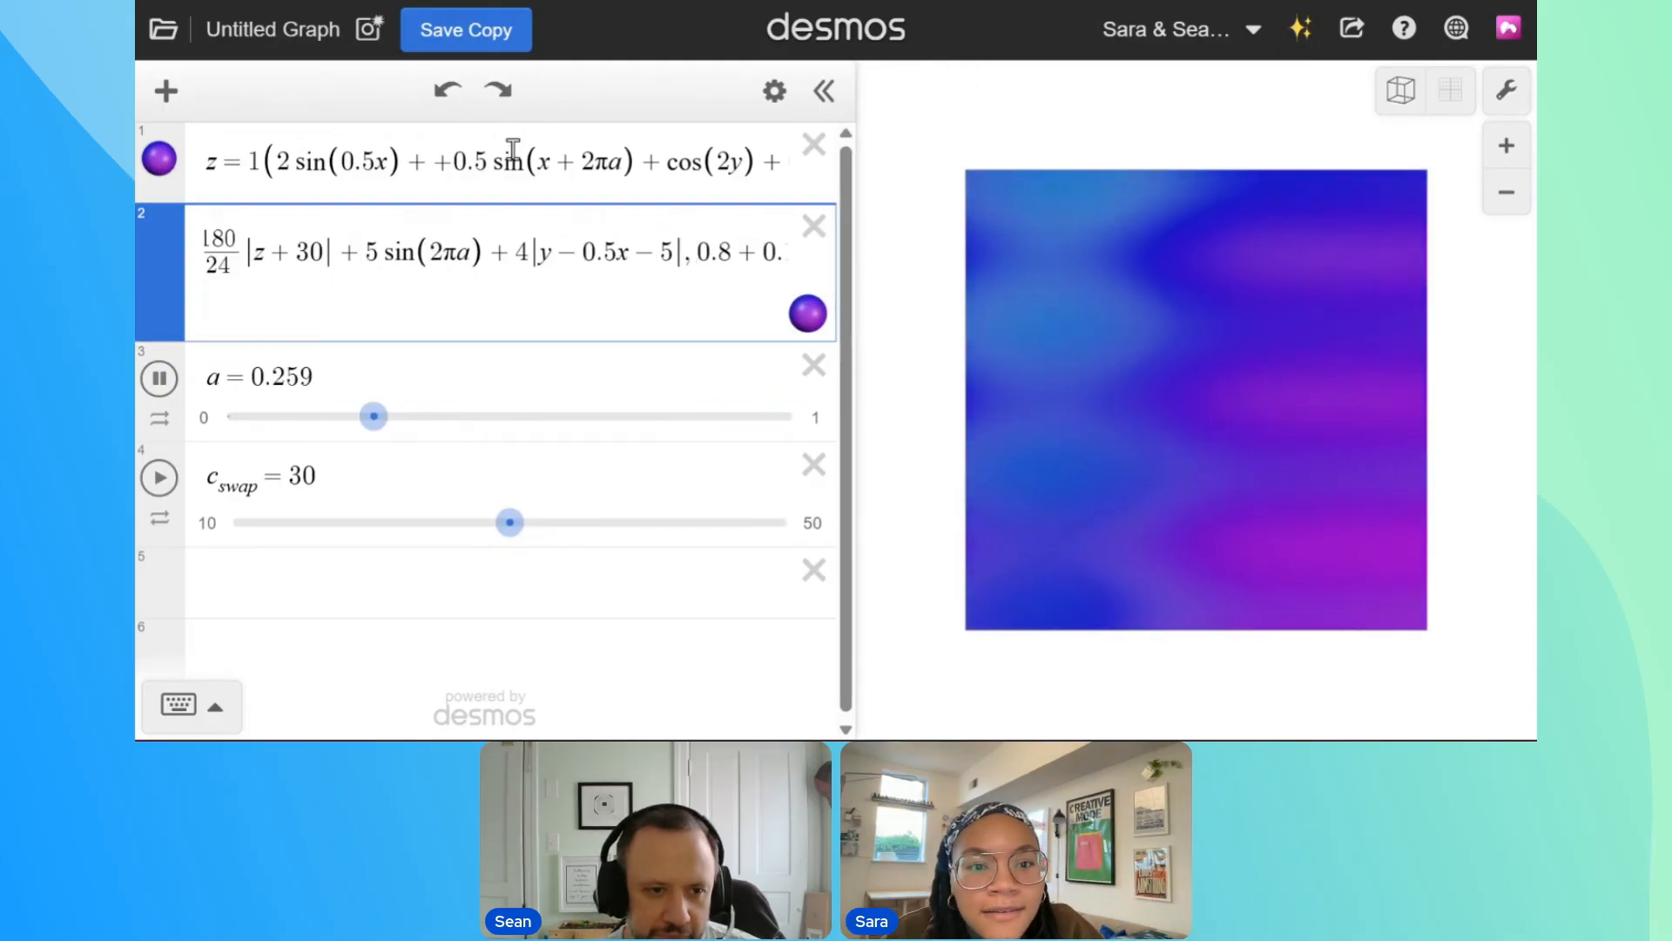
Set the multiplier of the surface equation's last sine term, the one starting with x + y, to 1 and inspect the surface in 3D
click(514, 162)
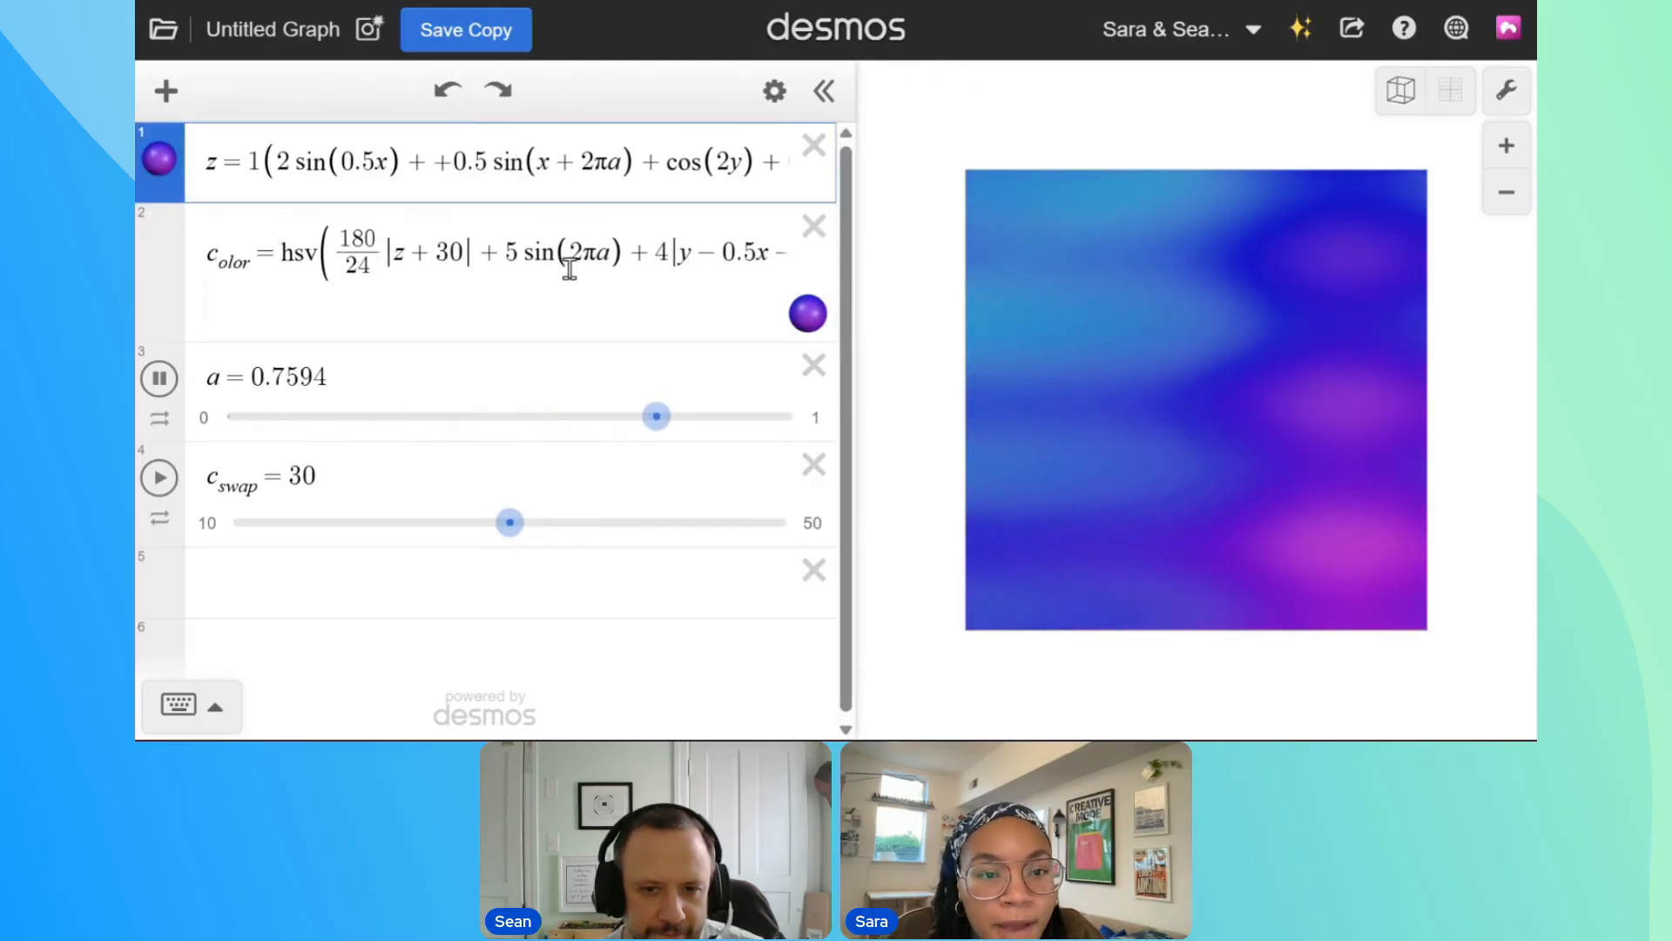
key(BackSpace)
text(1 sin(x + y)
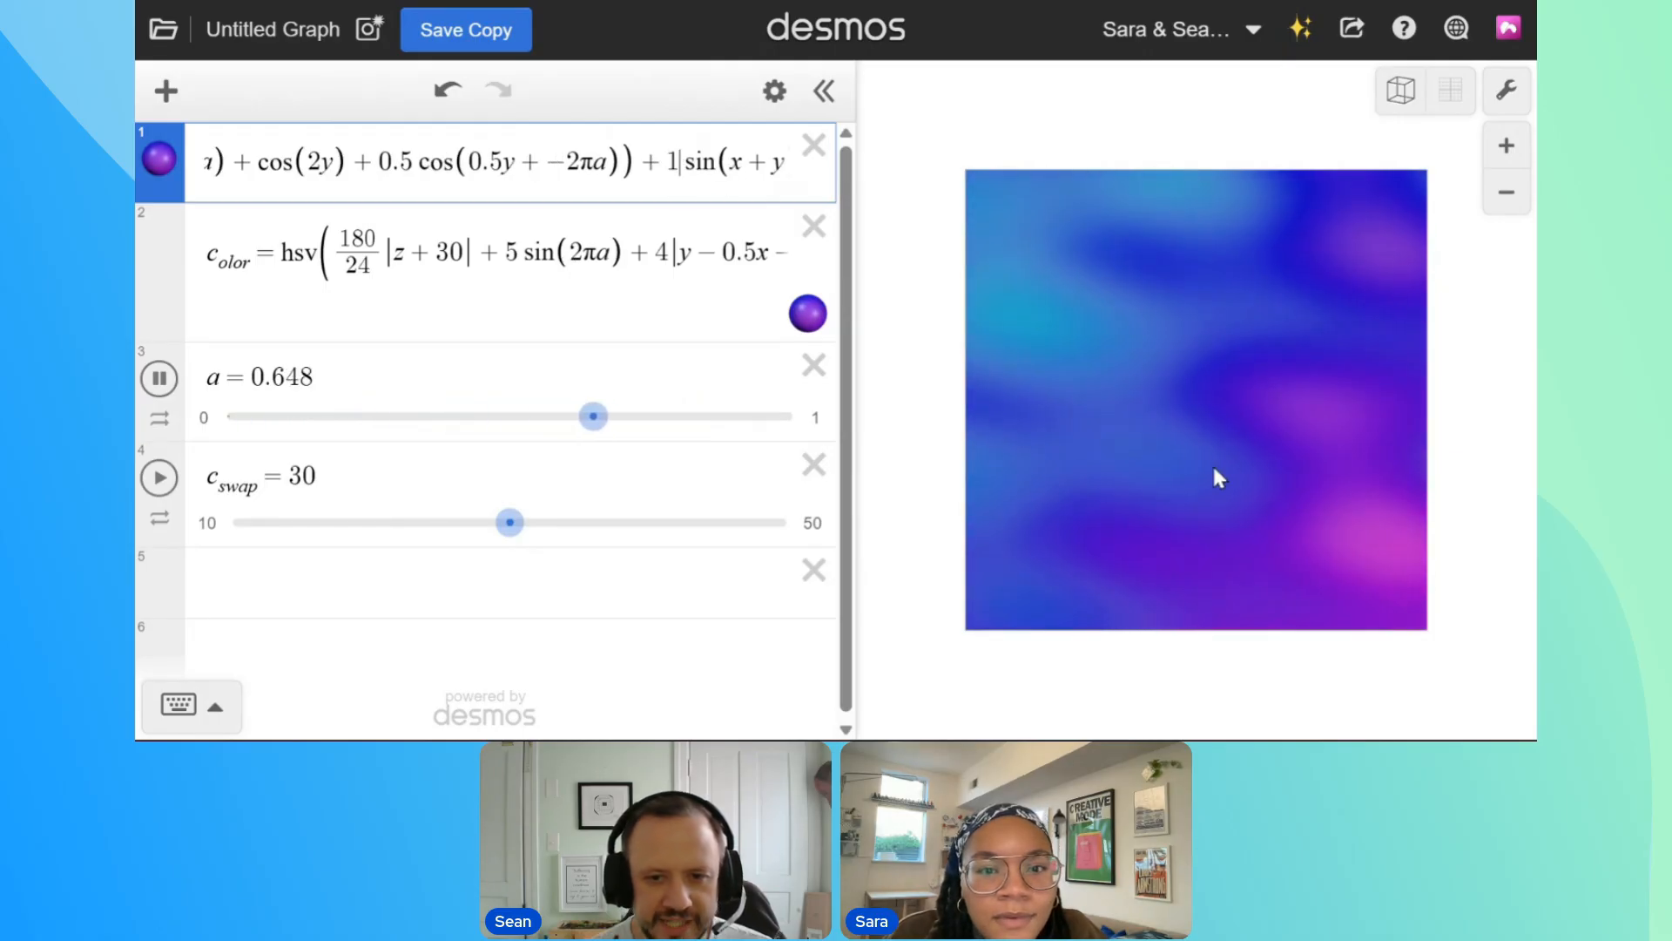
drag(1211, 513, 1267, 361)
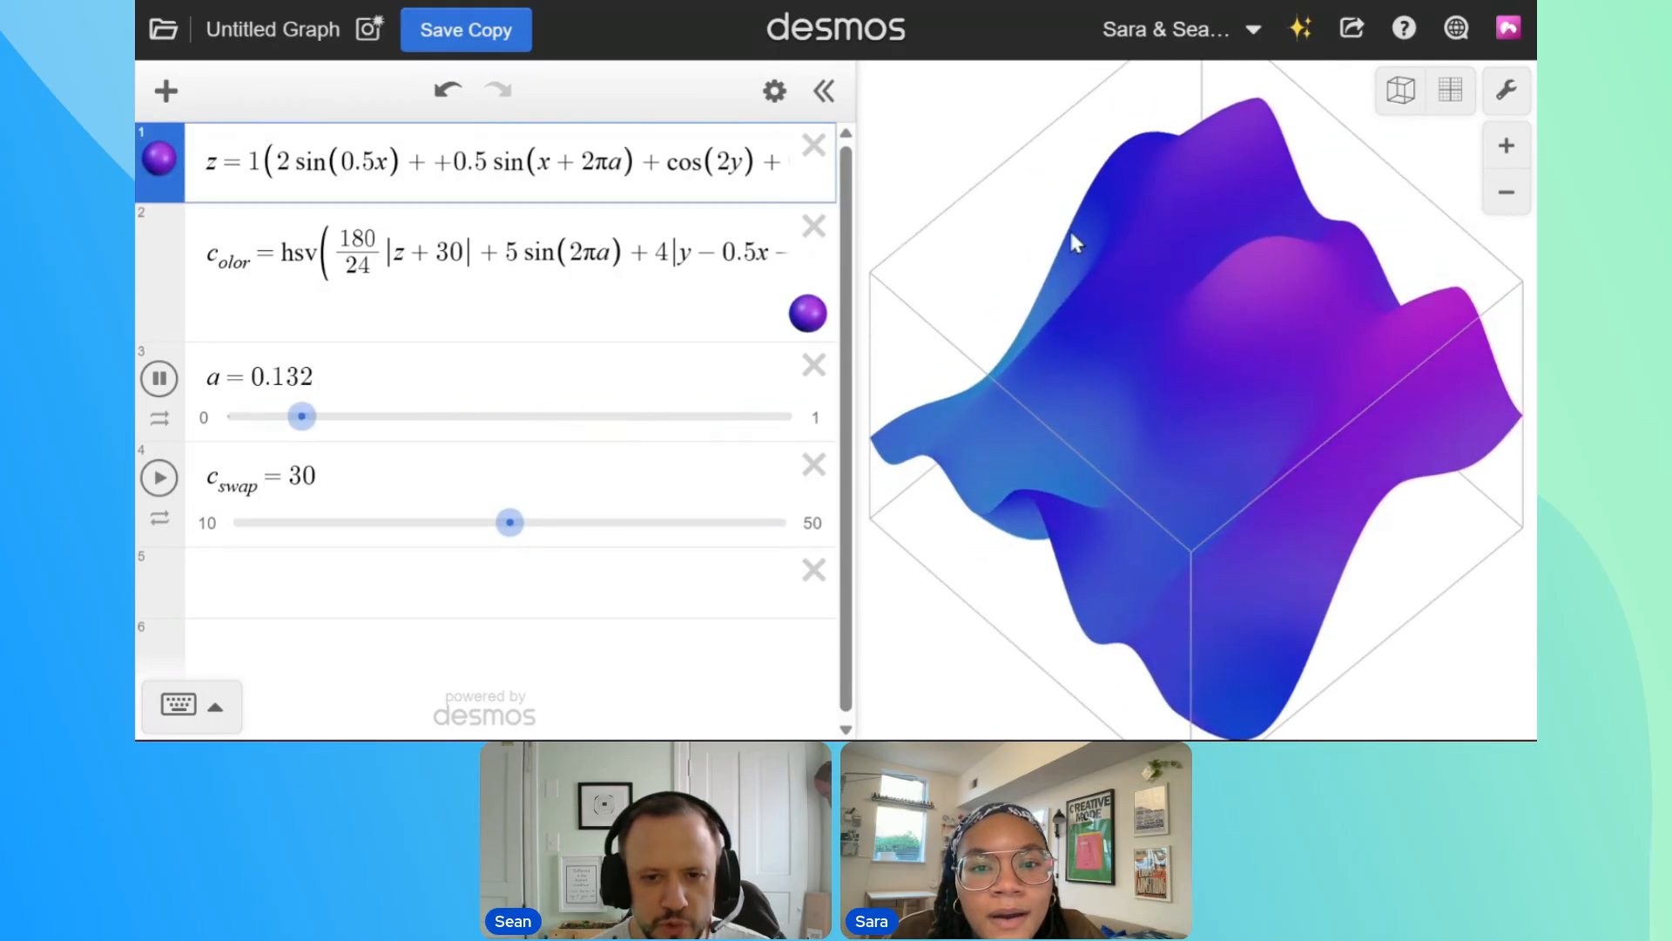
drag(1262, 454, 1097, 514)
drag(601, 171, 1303, 181)
drag(1186, 339, 1194, 193)
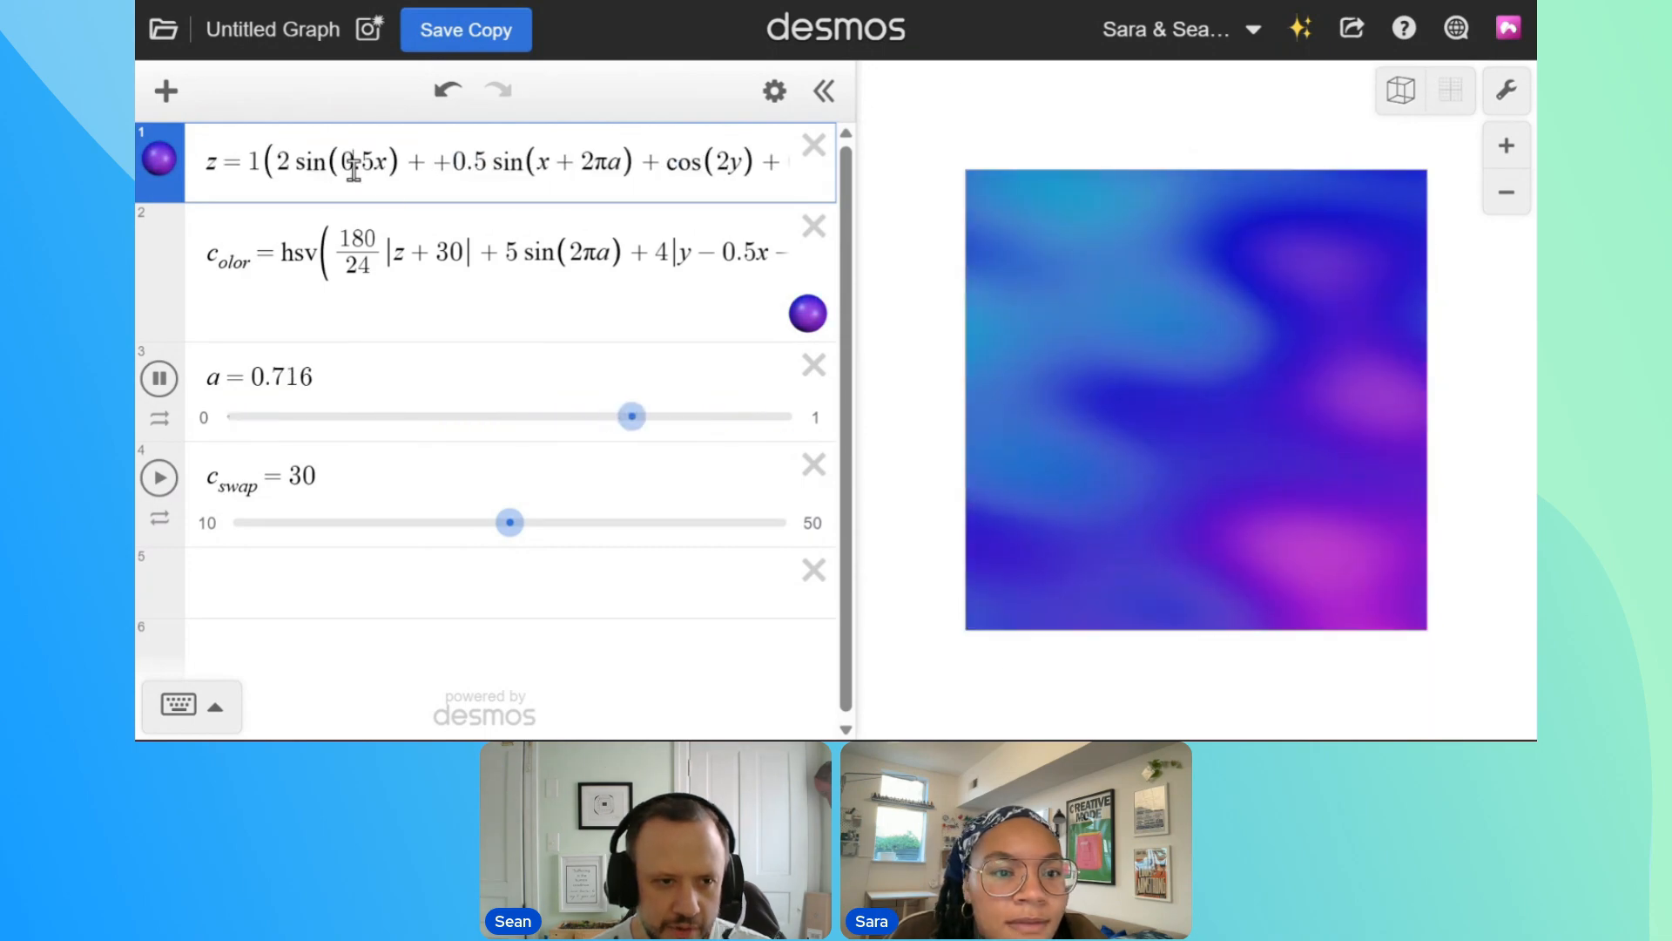
Change the surface equation's first sine term to 0.5 sin(0.5x)
drag(297, 168, 281, 168)
text(0.5)
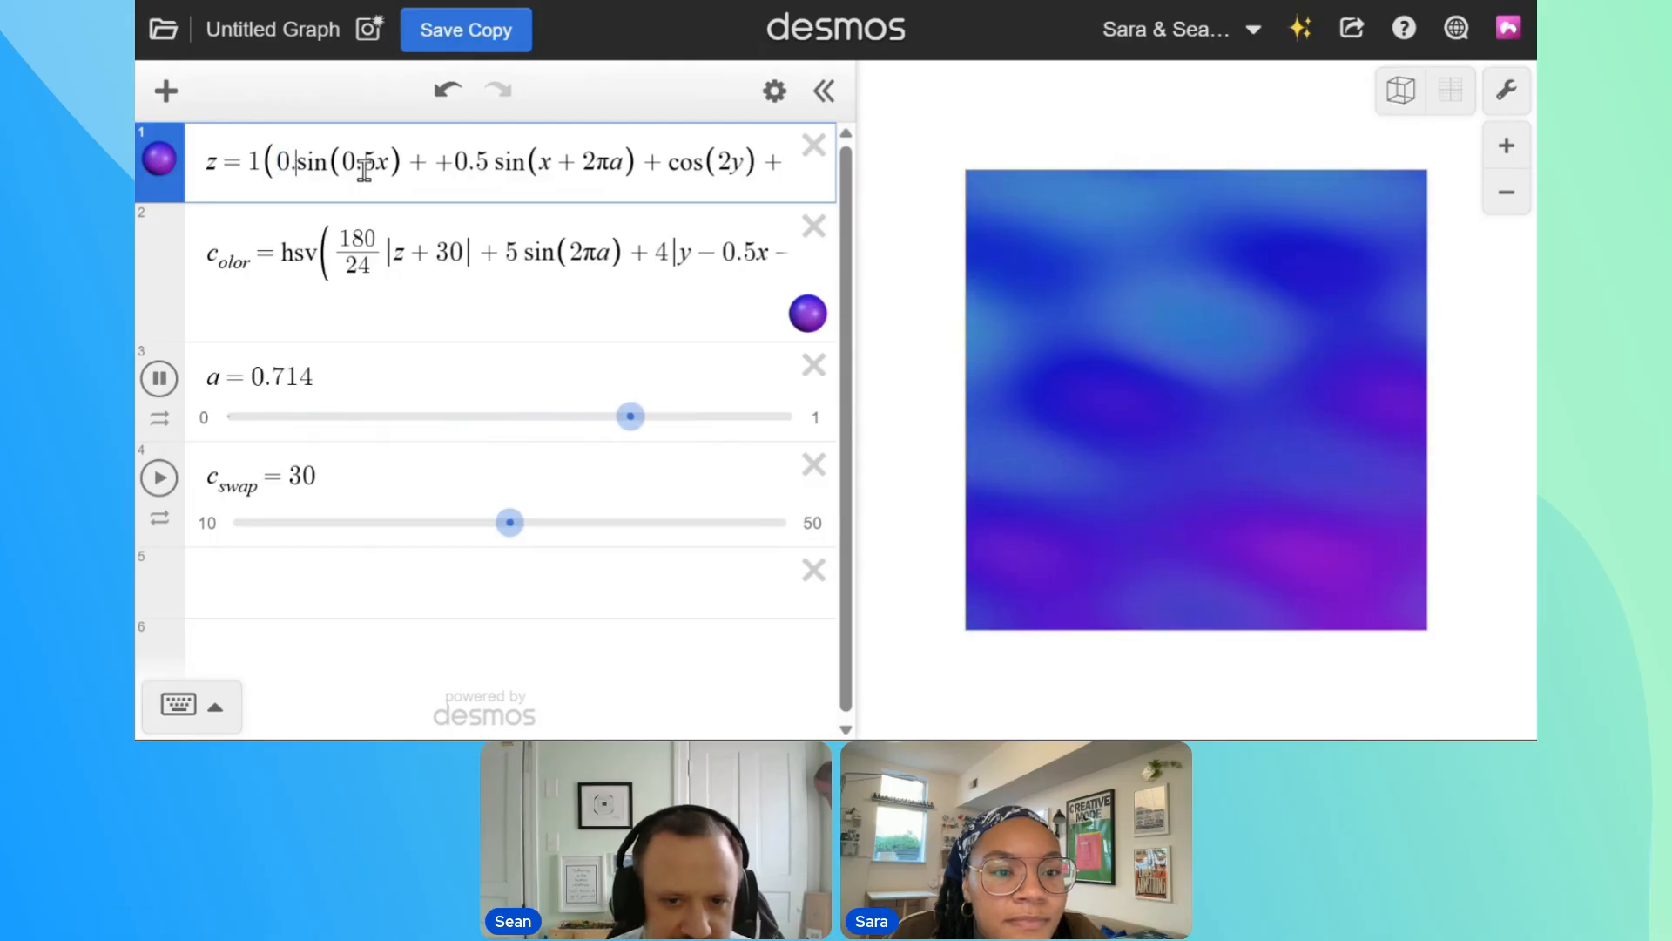
mouse_move(1209, 360)
mouse_down()
mouse_move(1299, 172)
mouse_move(1414, 165)
mouse_move(1282, 249)
mouse_move(1235, 153)
mouse_move(1194, 154)
mouse_move(1184, 383)
mouse_move(1186, 364)
mouse_up()
mouse_move(1263, 304)
mouse_down()
mouse_move(1258, 219)
mouse_move(1255, 358)
mouse_move(1255, 331)
mouse_up()
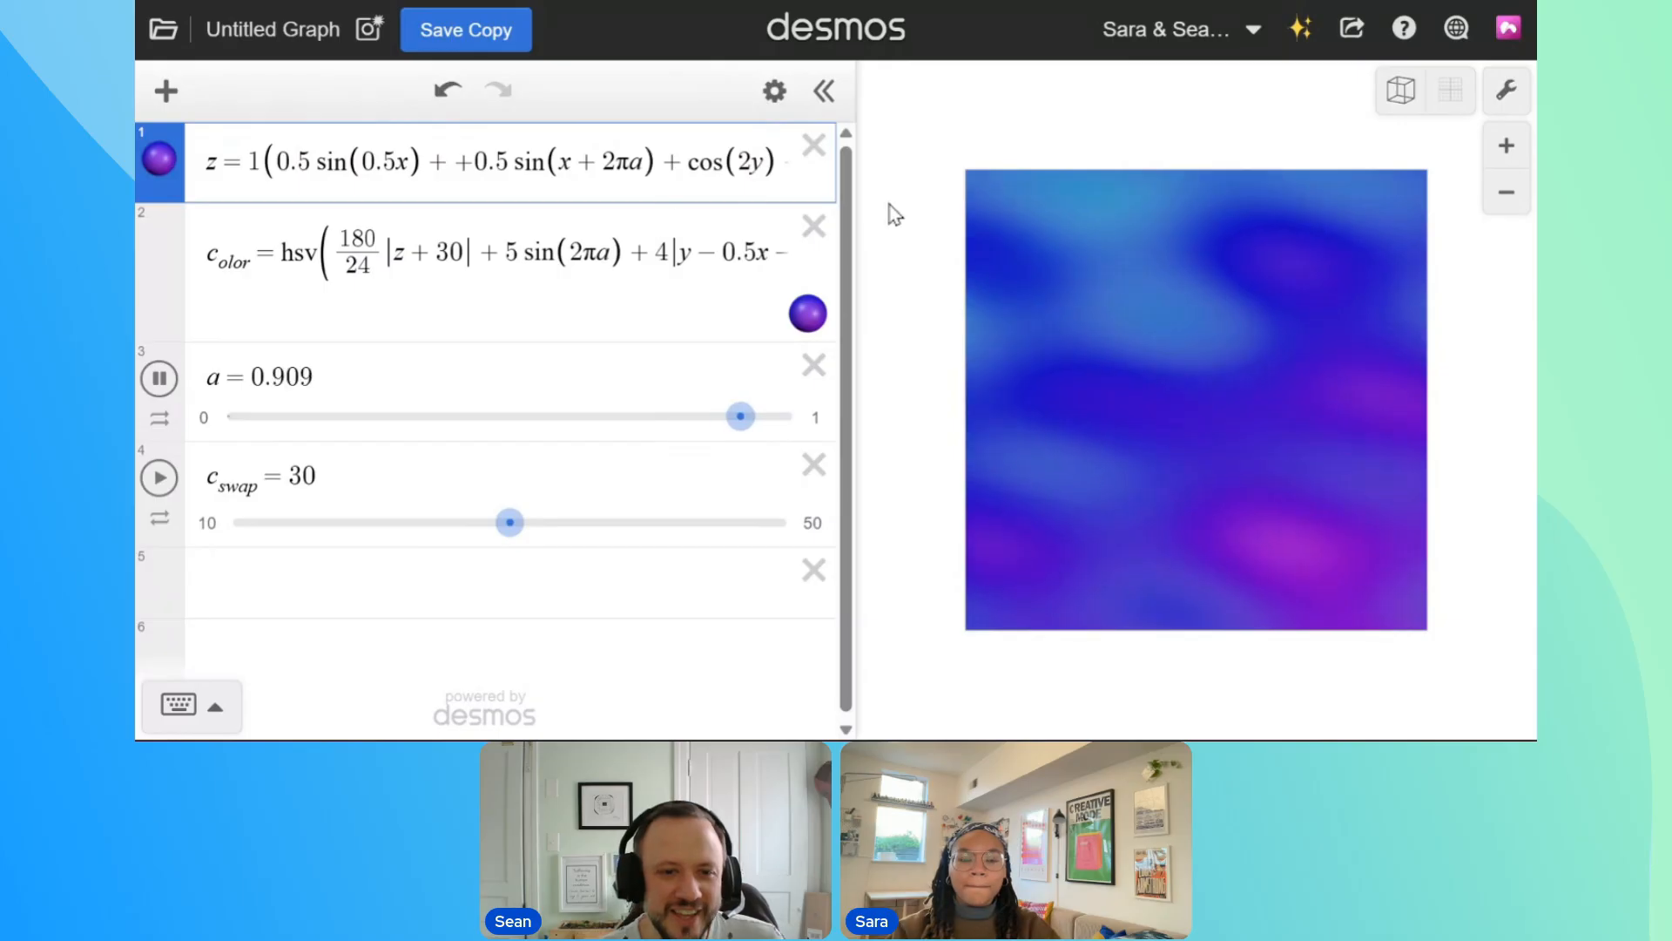
Try 1000, 500, 50 and 530 as the number added to z in the hue, and return it to 30
click(440, 272)
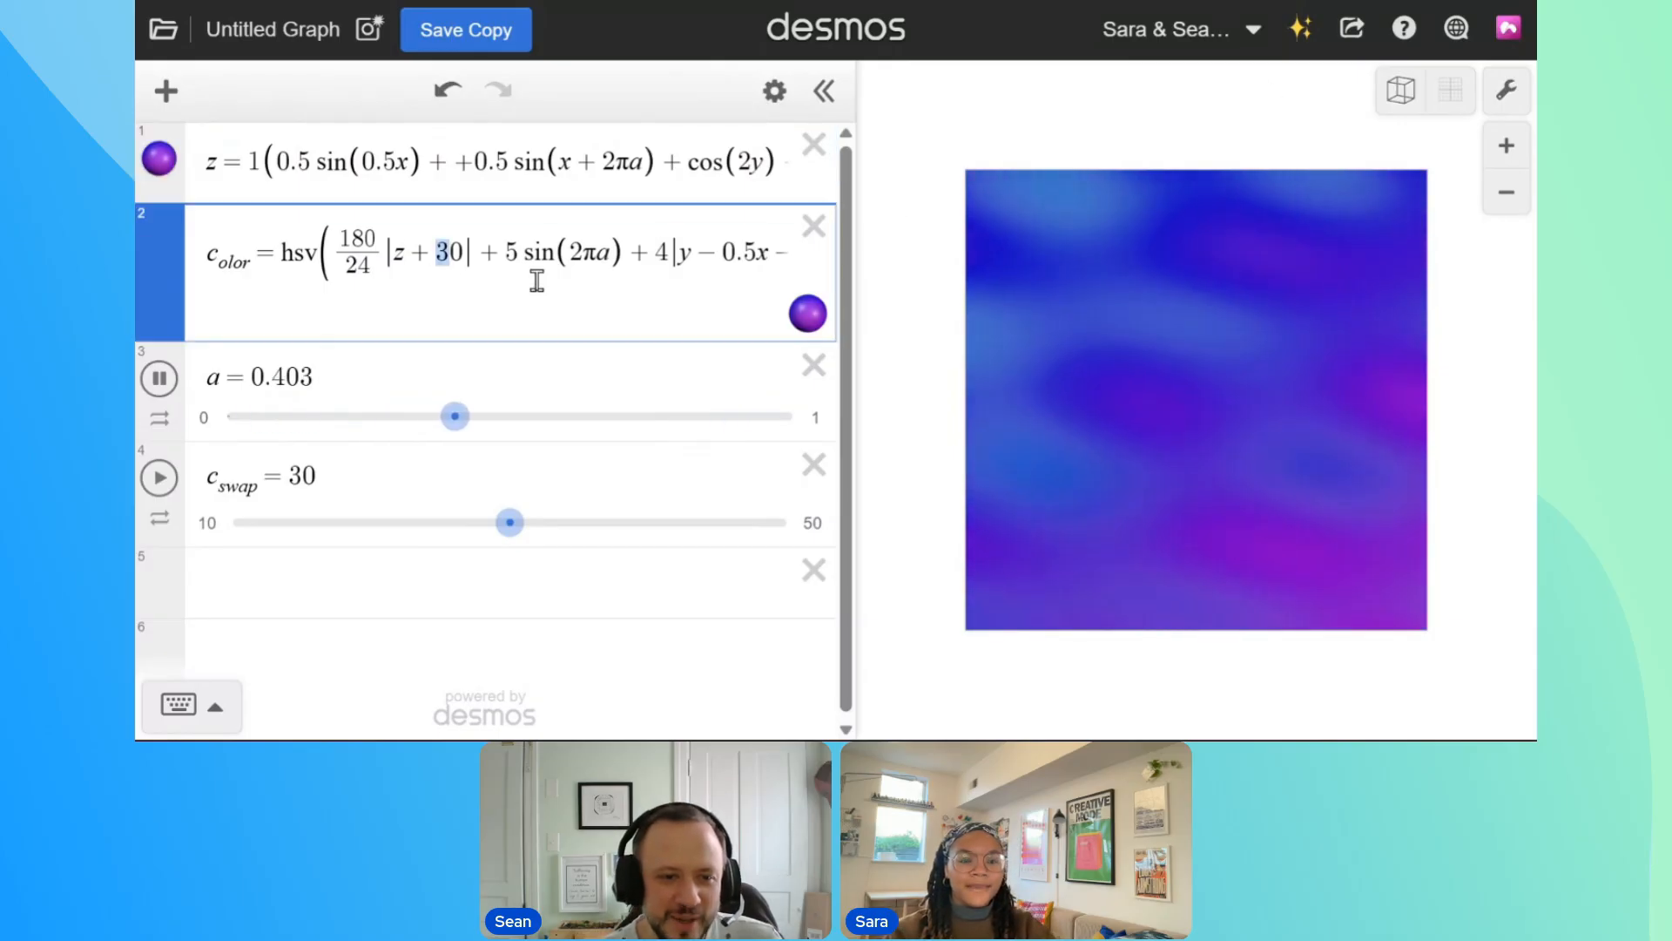
key(BackSpace)
text(100)
drag(479, 253, 445, 255)
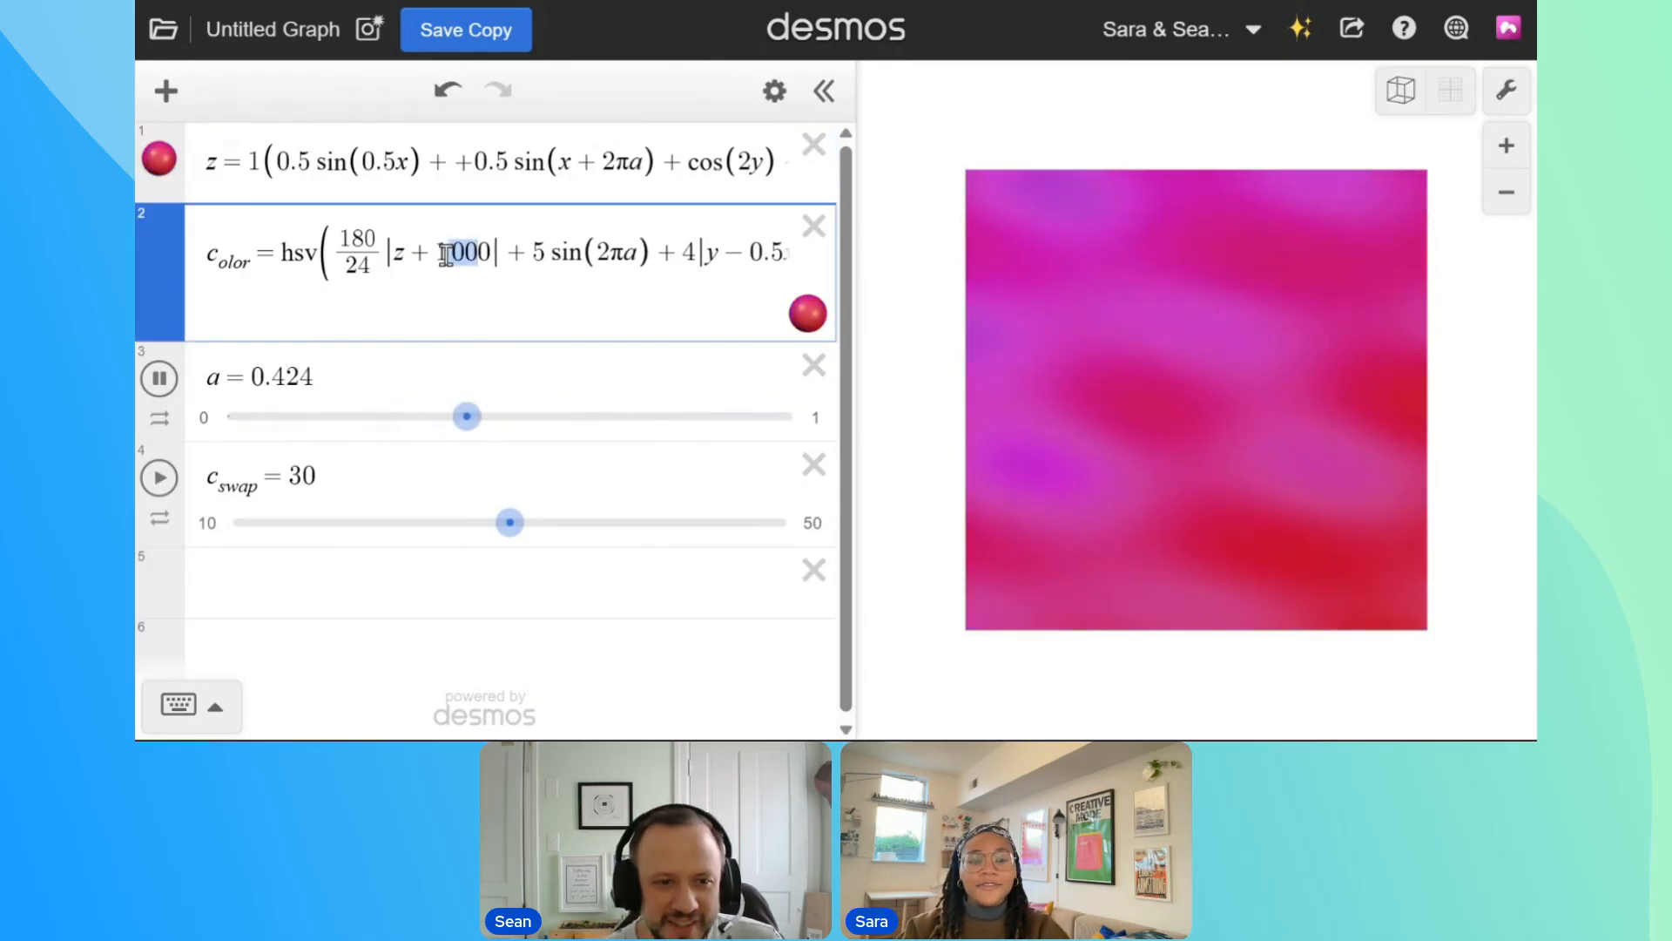
text(50)
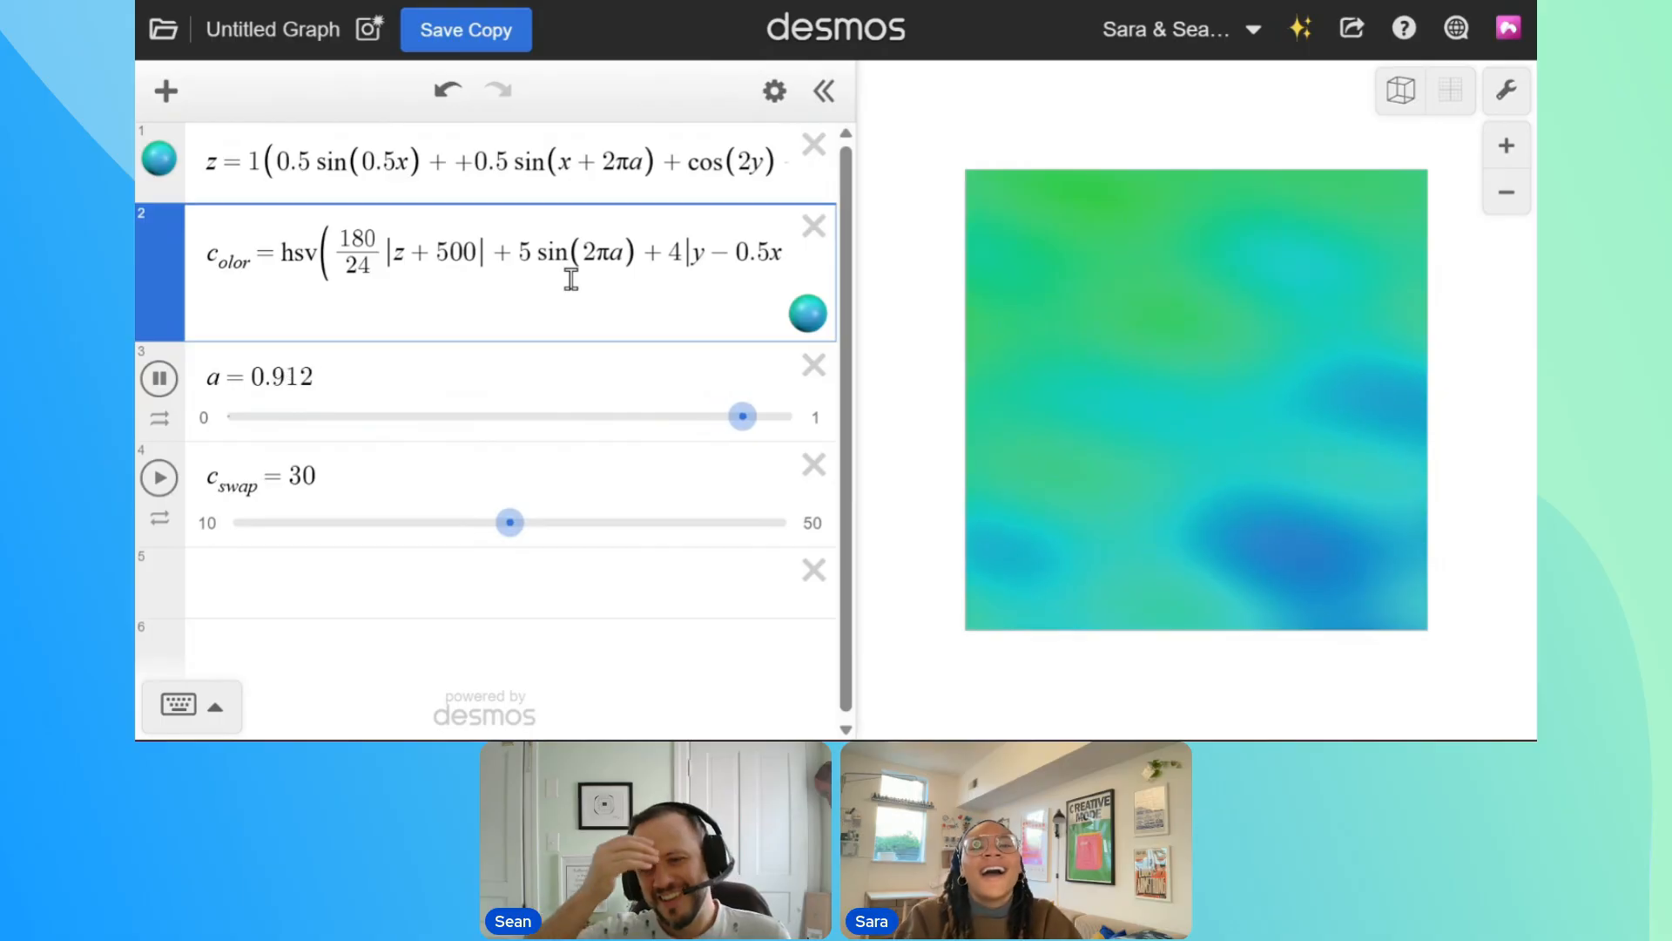
key(BackSpace)
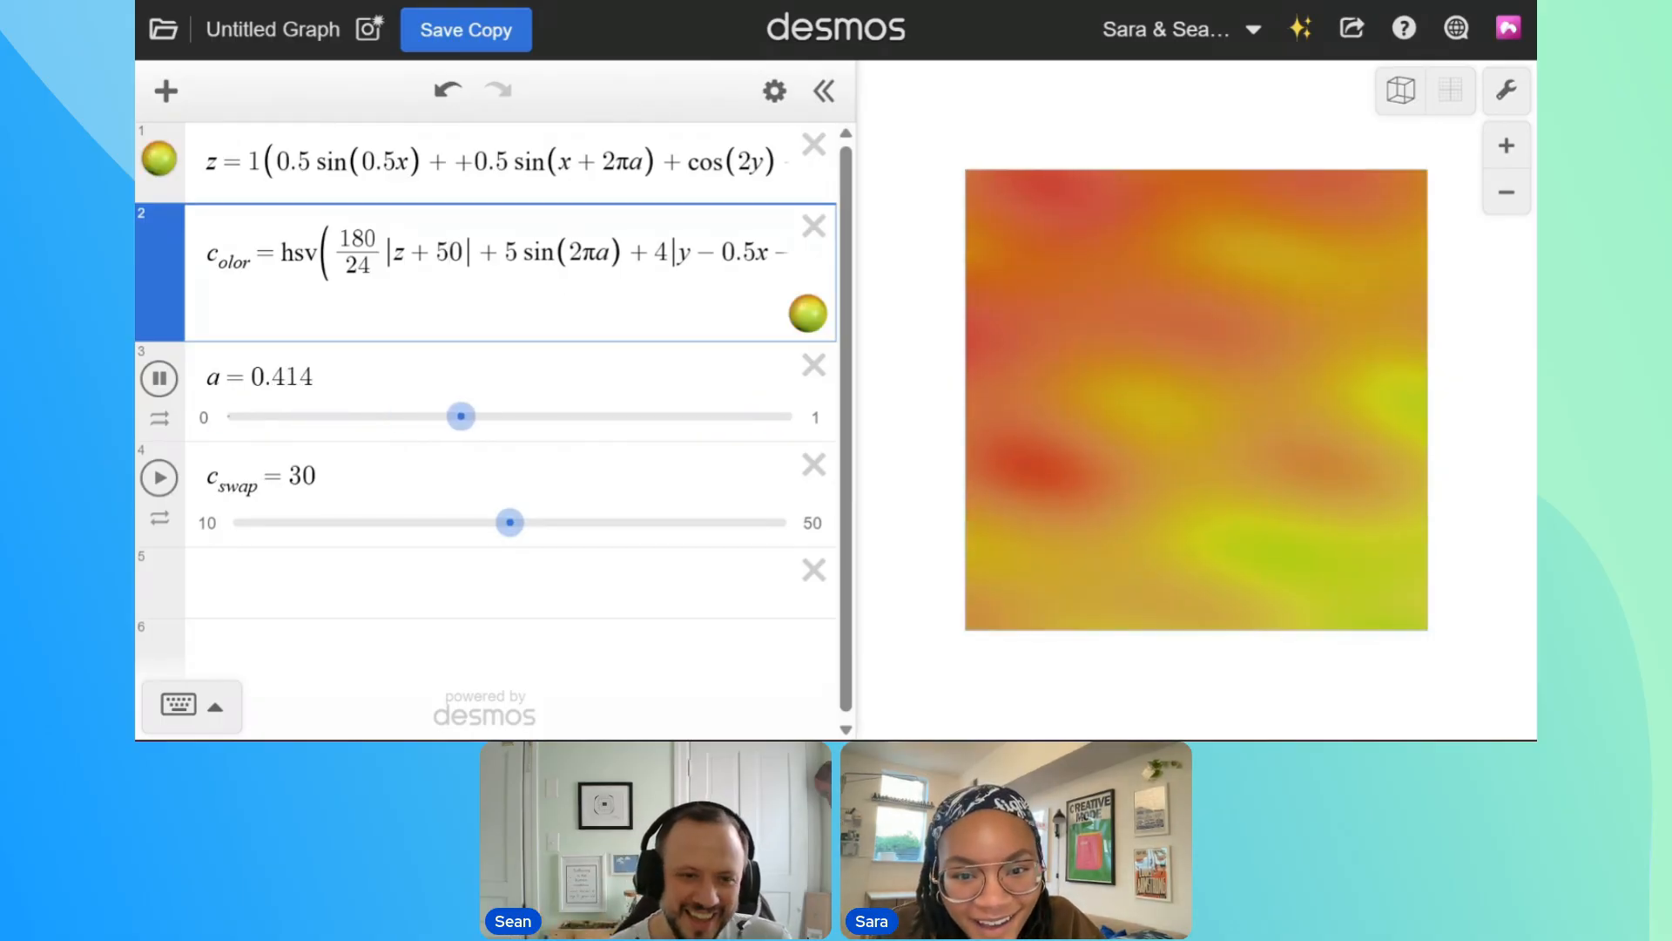
click(453, 272)
text(3)
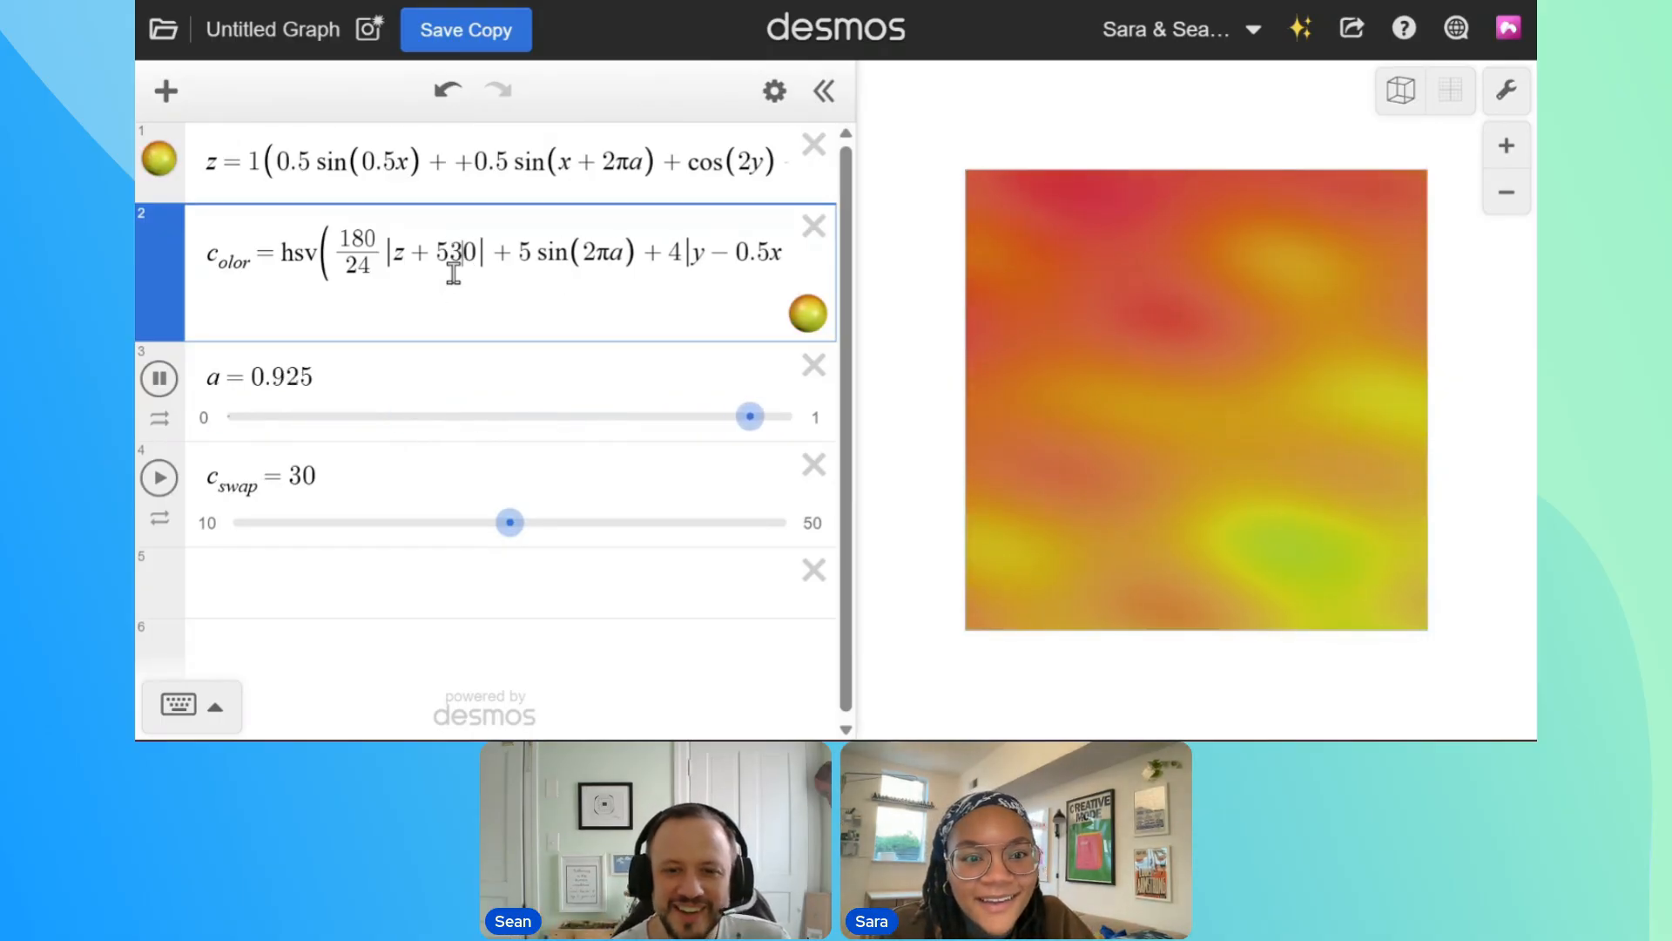
click(453, 253)
key(BackSpace)
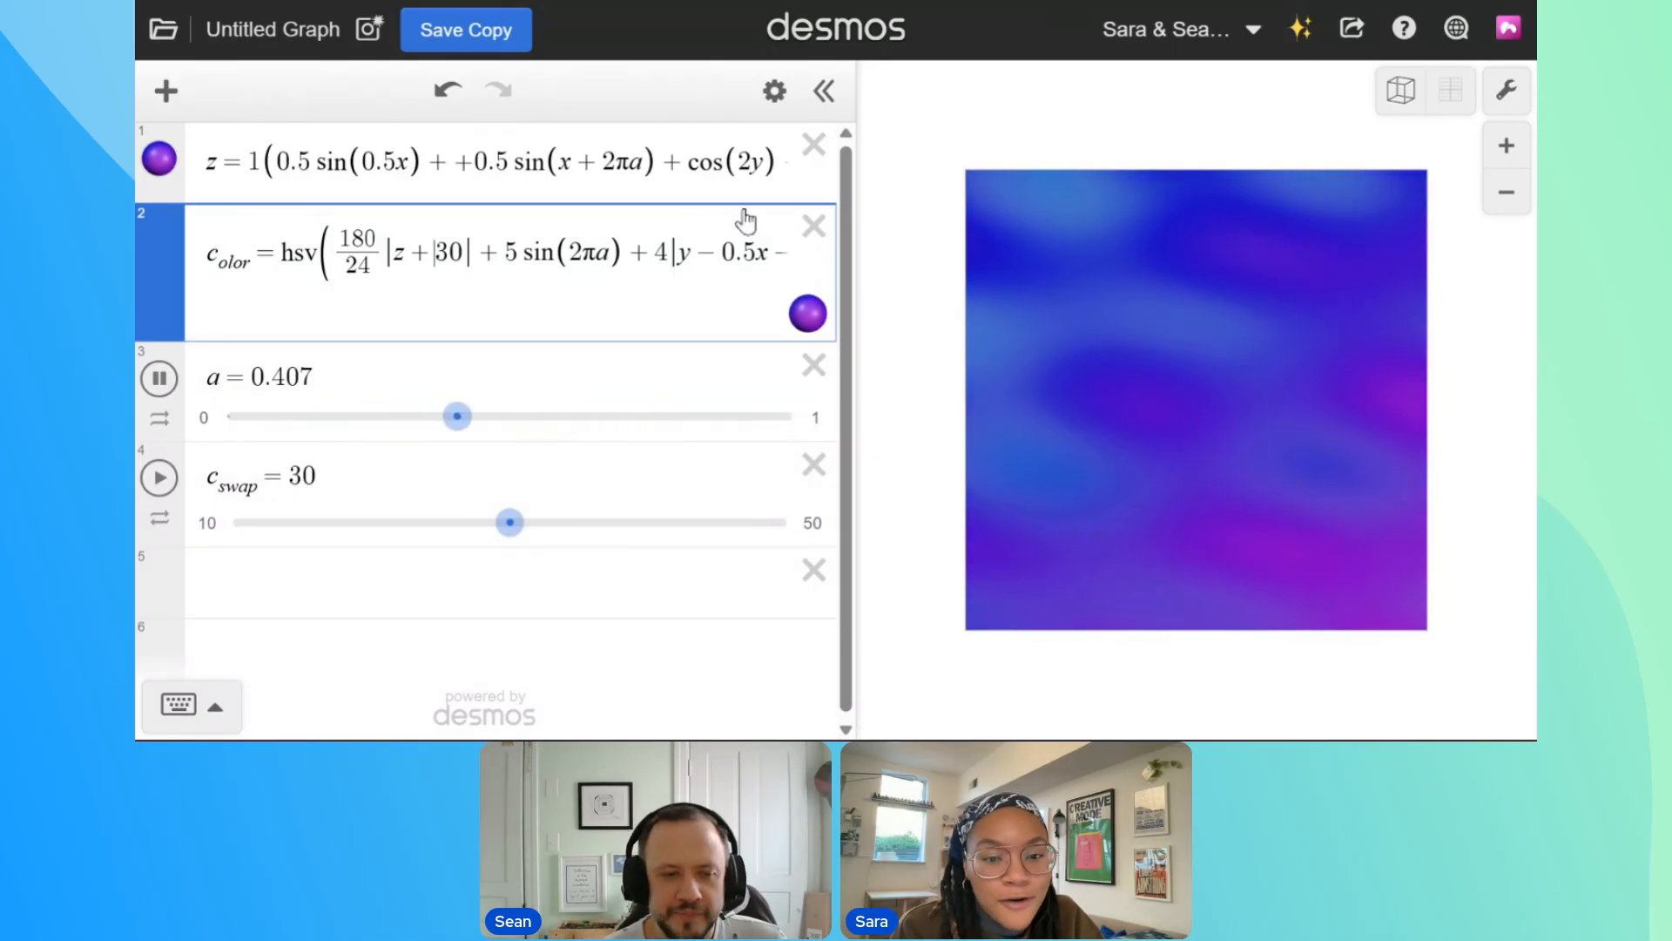
Try 12 and 1 as the denominator of the hue's 180/24 factor
double_click(359, 265)
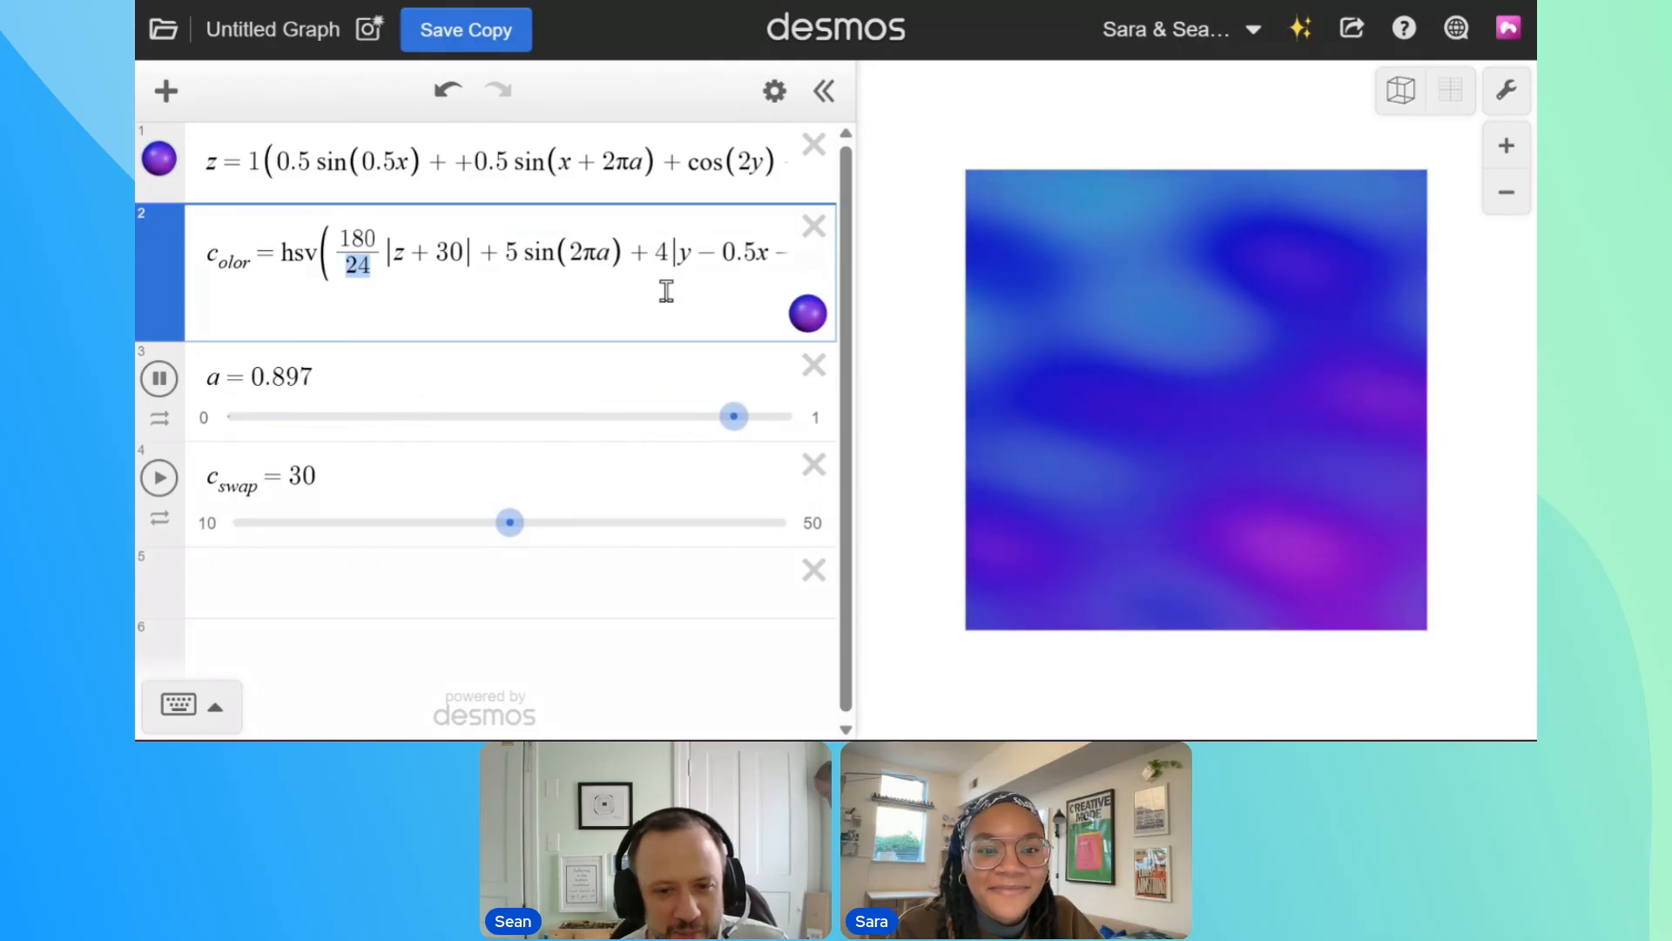
click(330, 261)
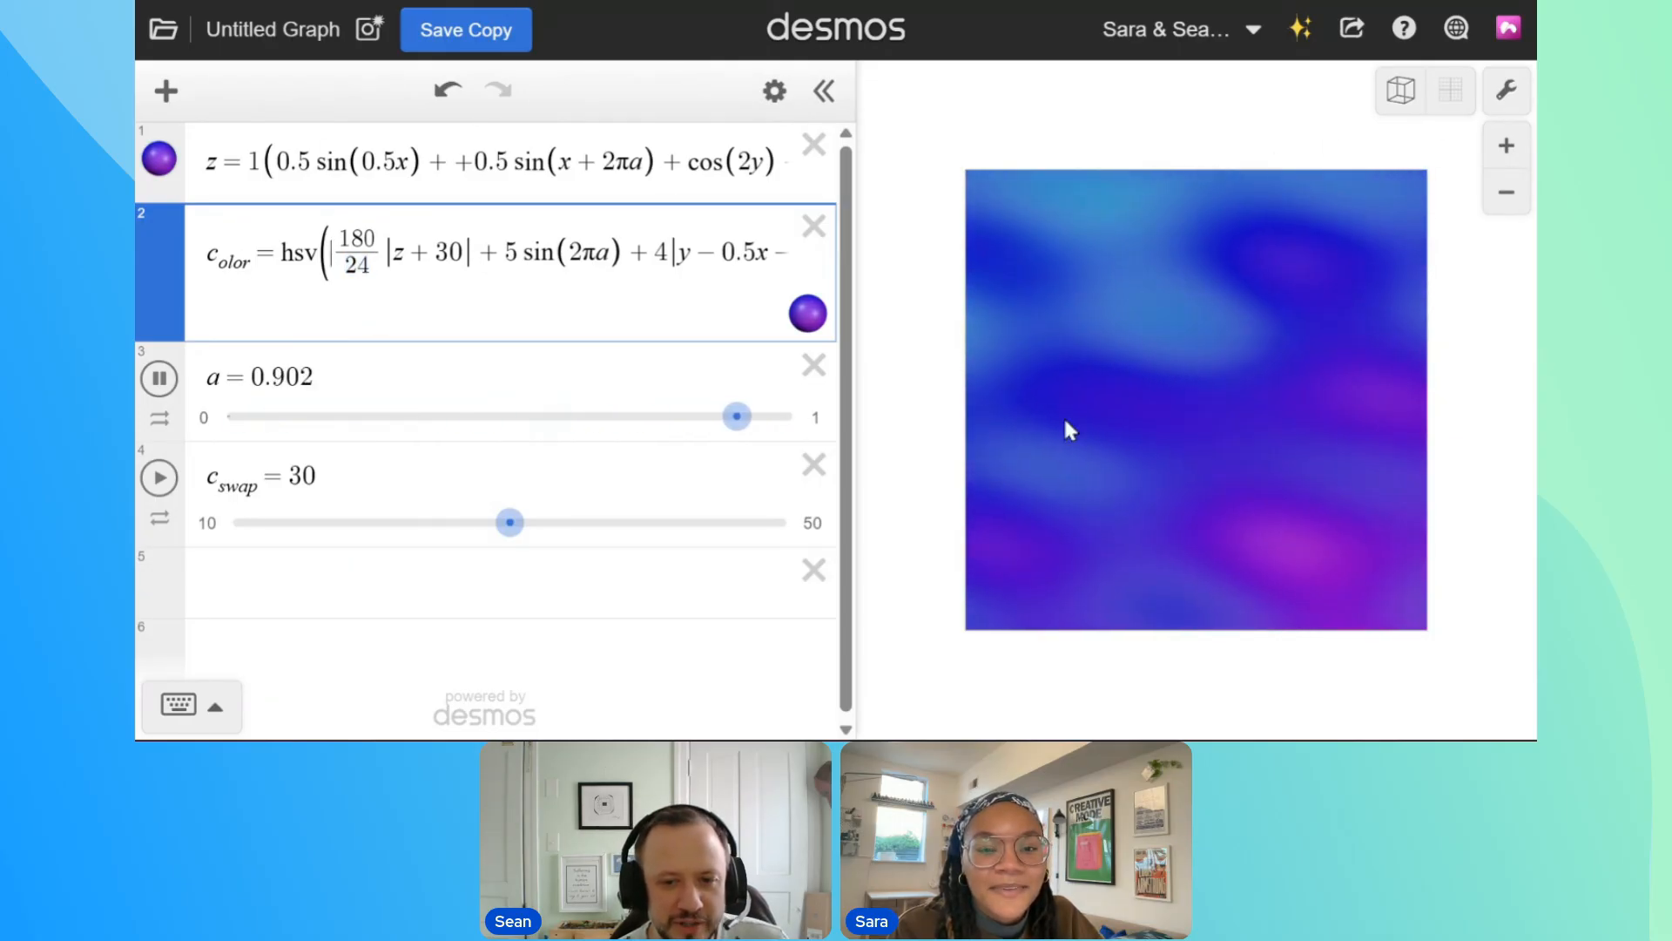
double_click(366, 267)
text(12)
key(ctrl+z)
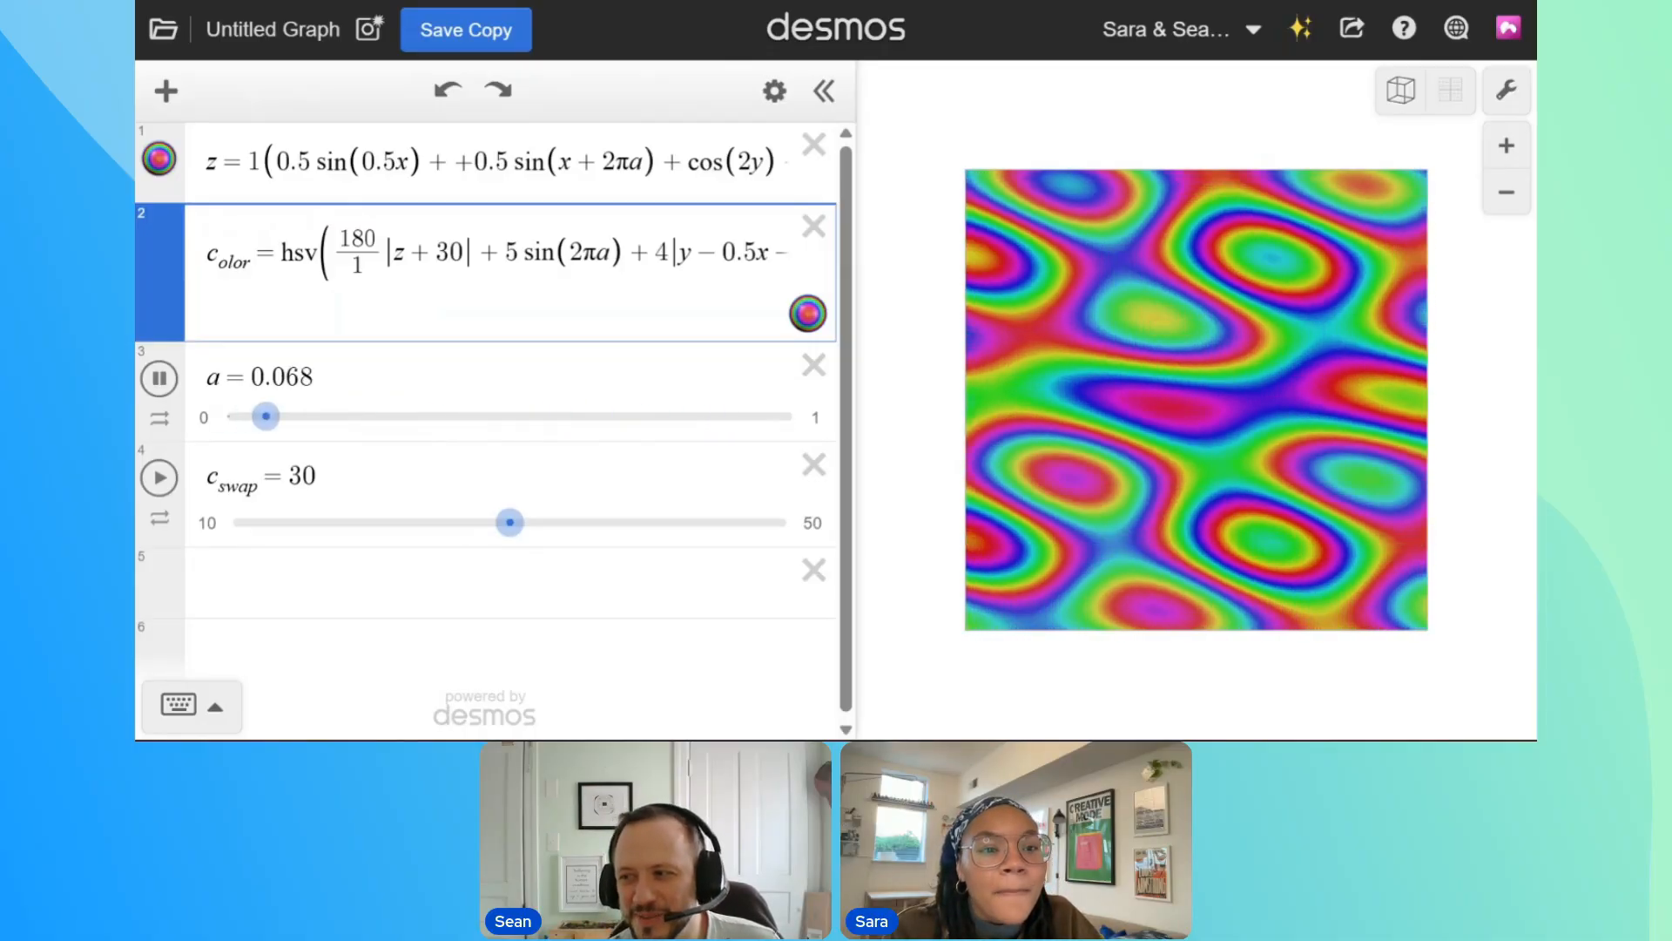
double_click(356, 265)
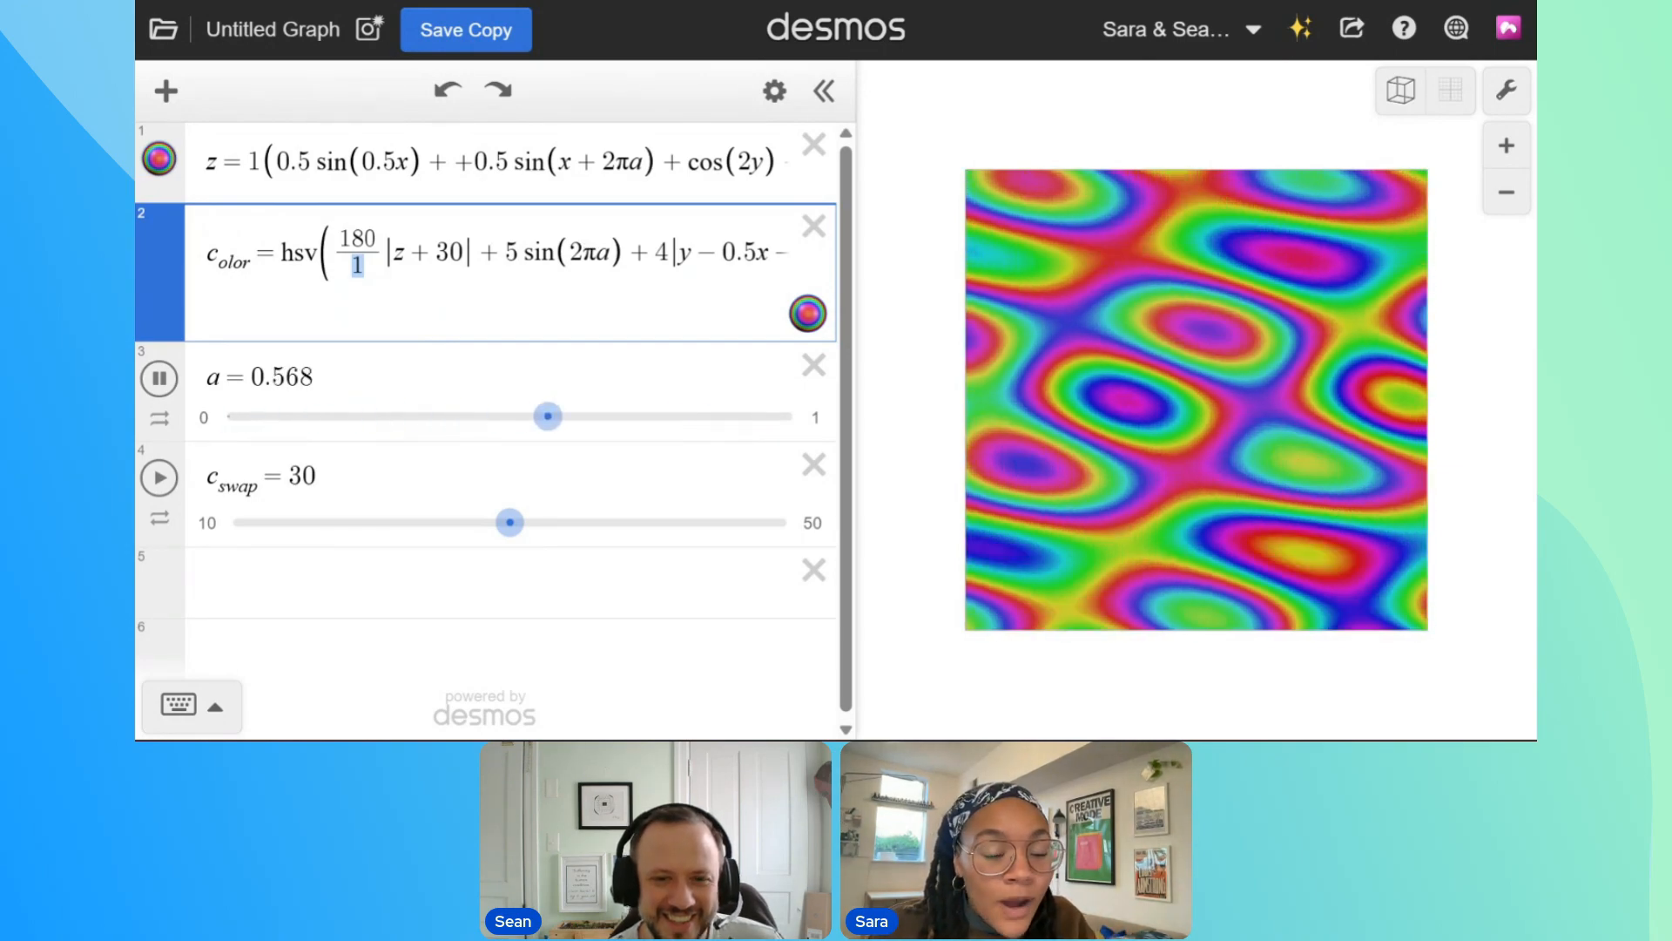
Set the surface equation's overall multiplier to 0.2 and the denominator of the hue's 180 fraction to 2
double_click(255, 162)
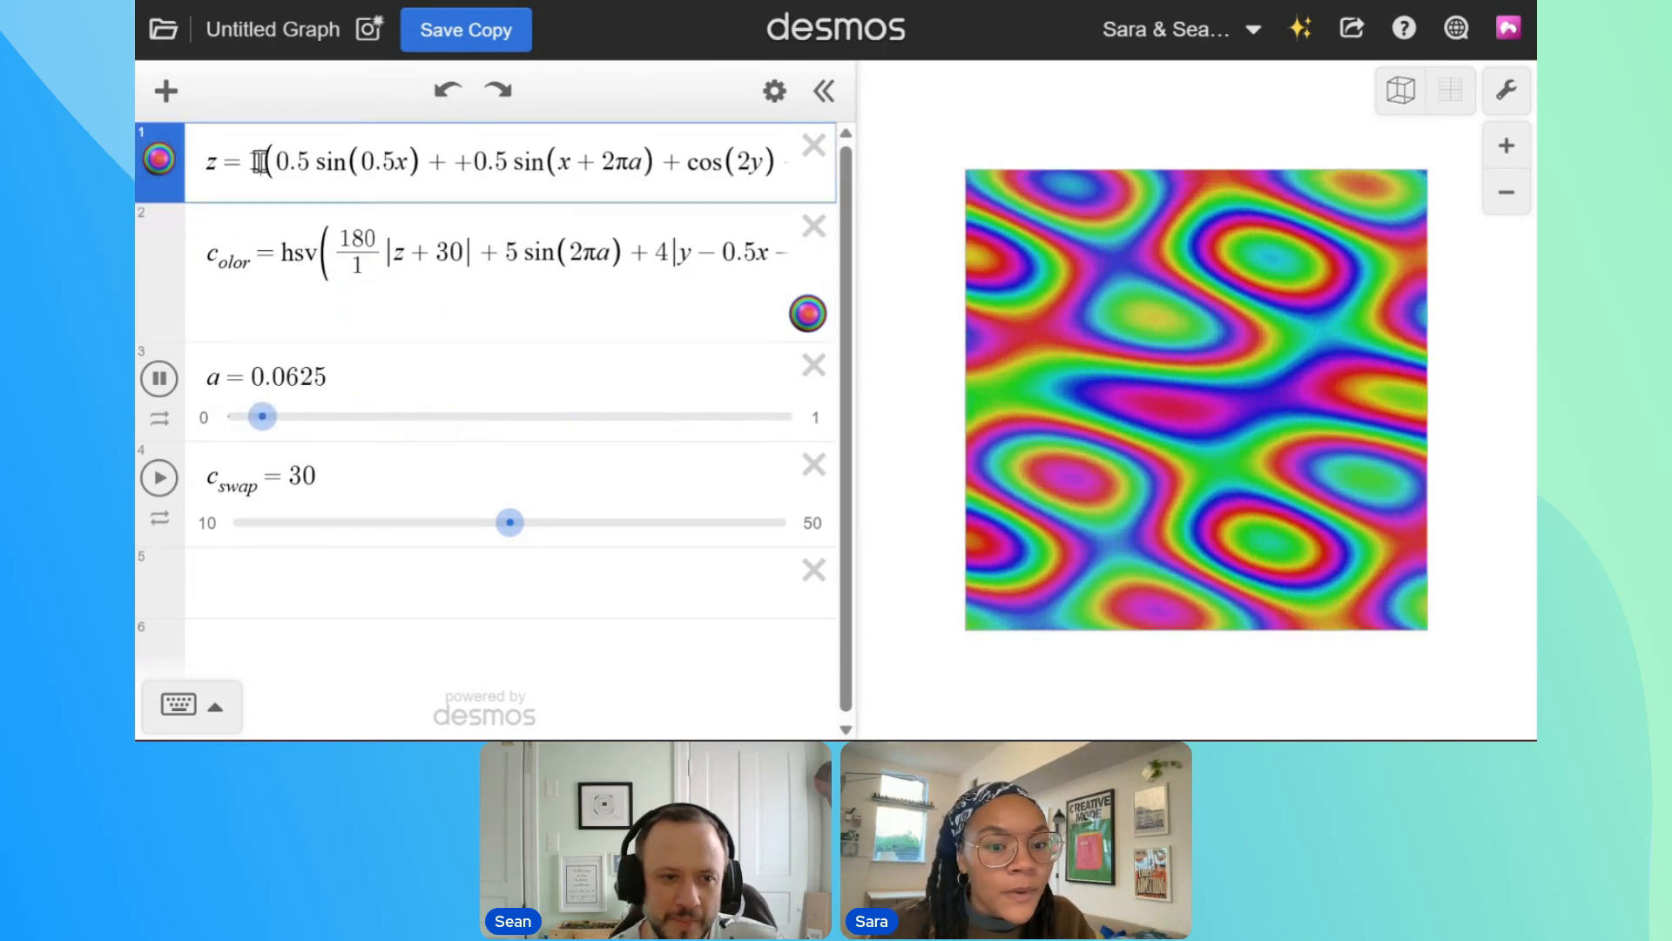
text(0.2)
double_click(357, 265)
text(2)
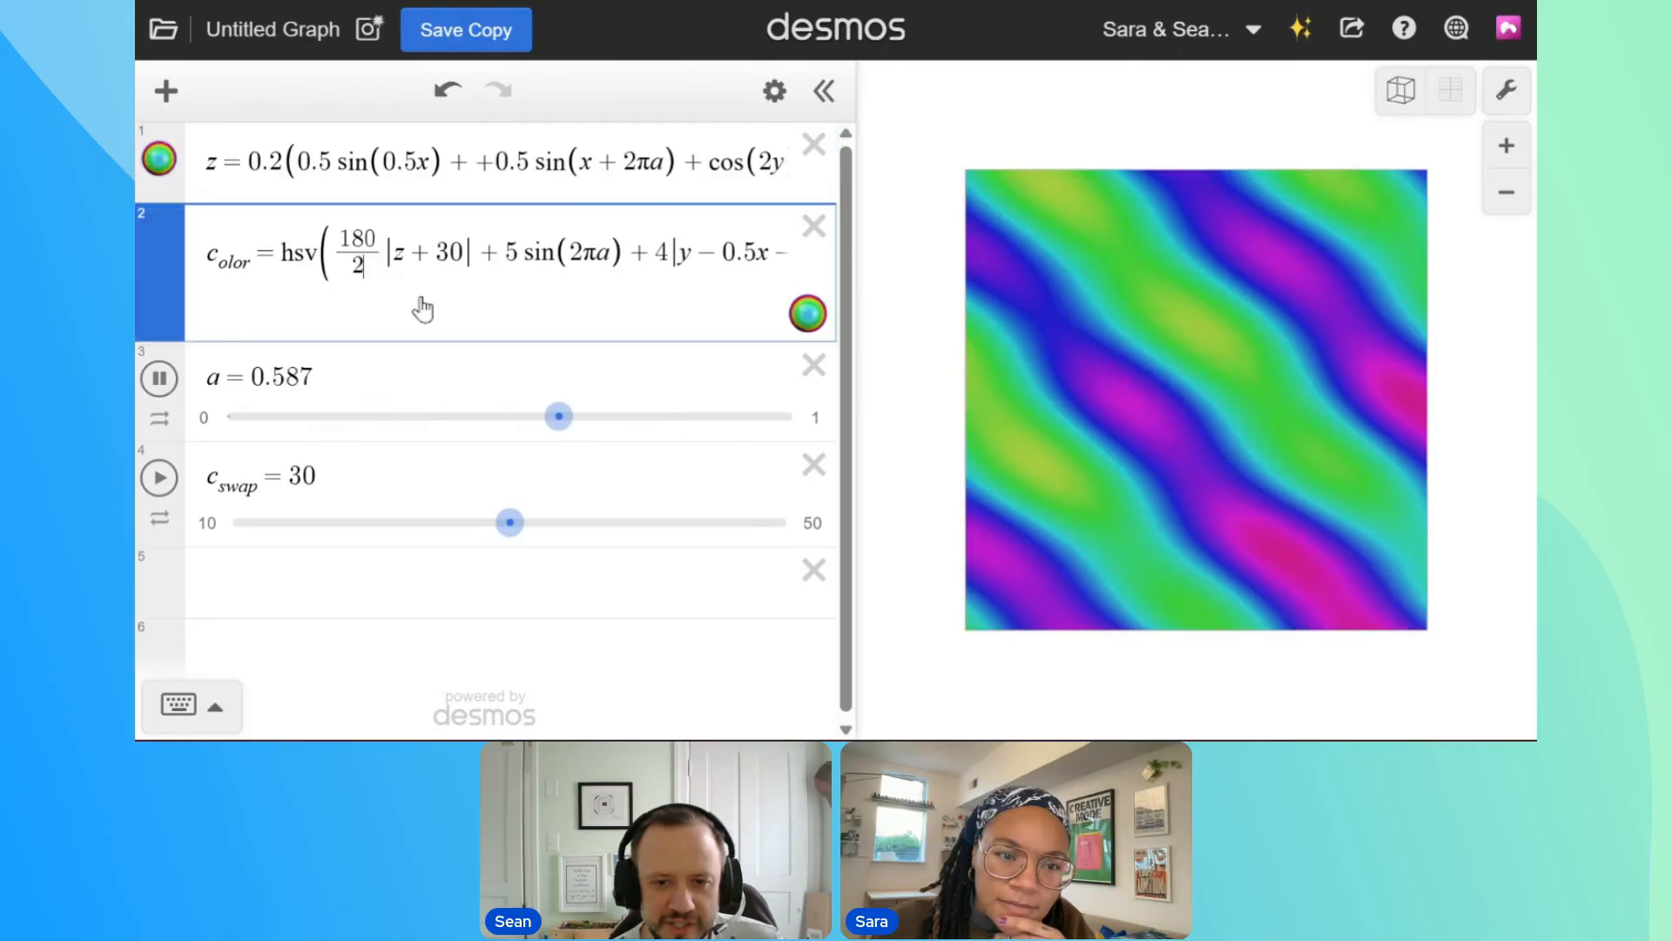